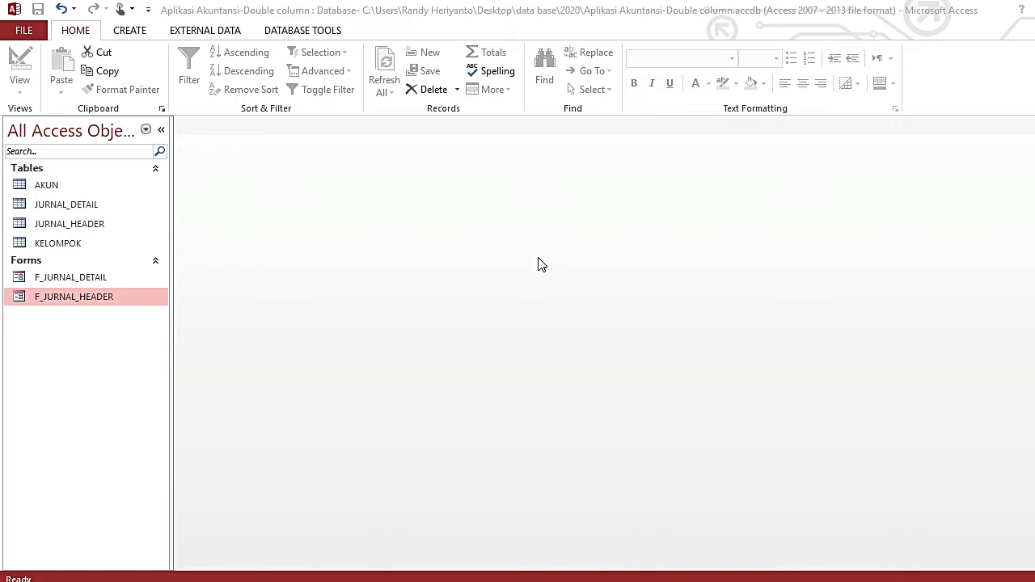
Open the F_JURNAL_HEADER form to review the journal entry layout, and close it again.
double_click(135, 304)
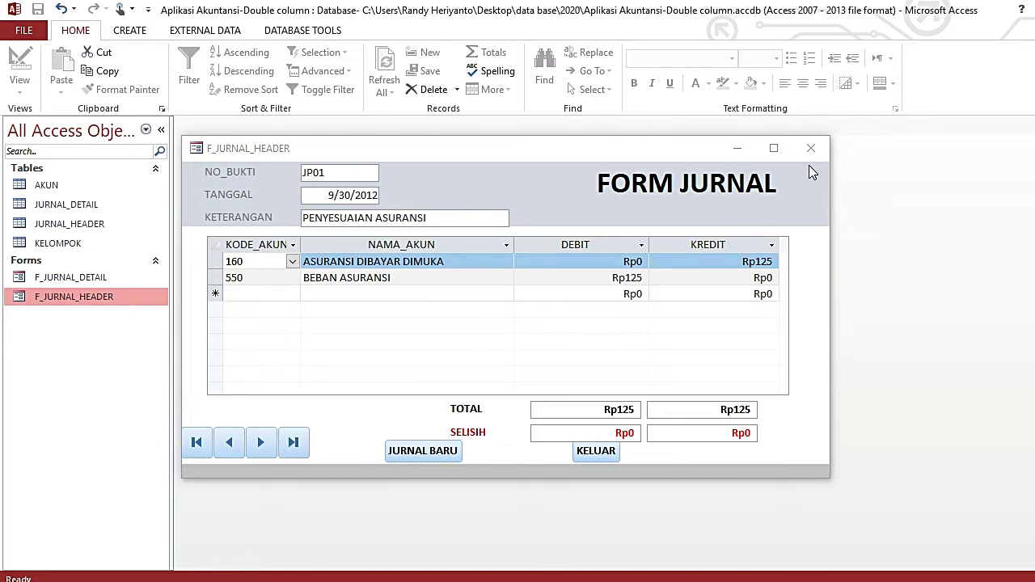
left_click(598, 454)
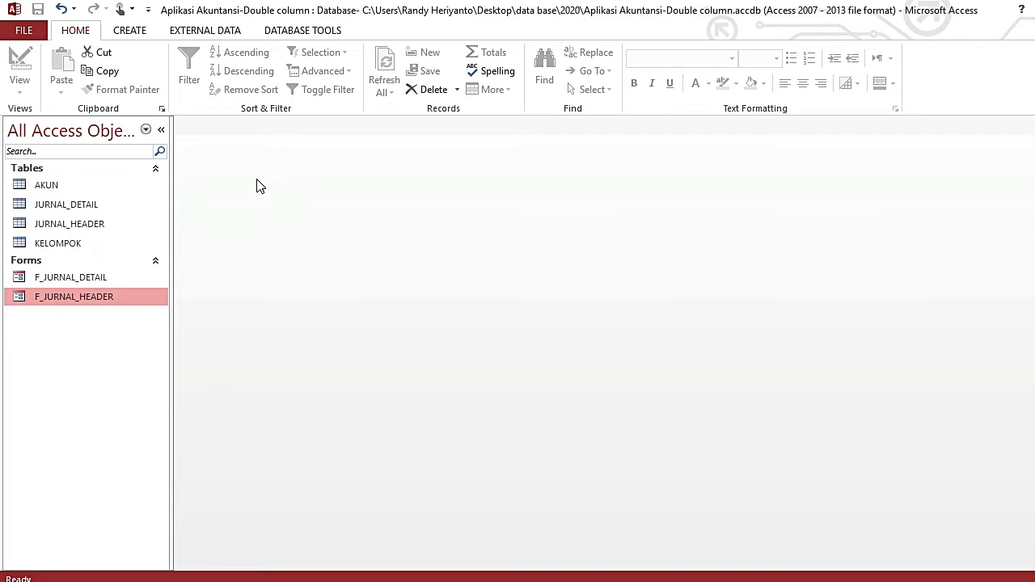
Create a new query in Design view with the AKUN, JURNAL_DETAIL and JURNAL_HEADER tables.
left_click(132, 30)
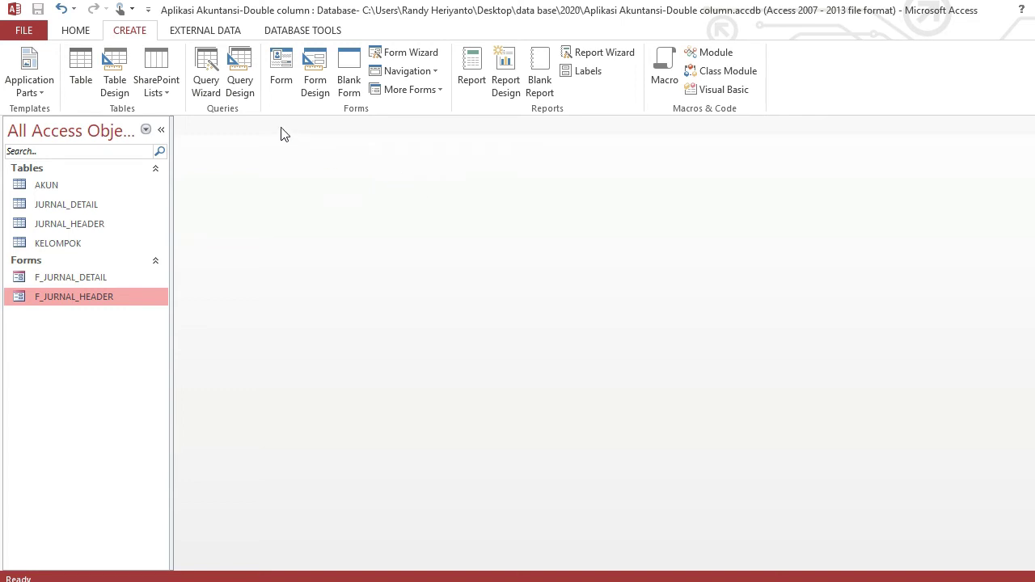
left_click(247, 89)
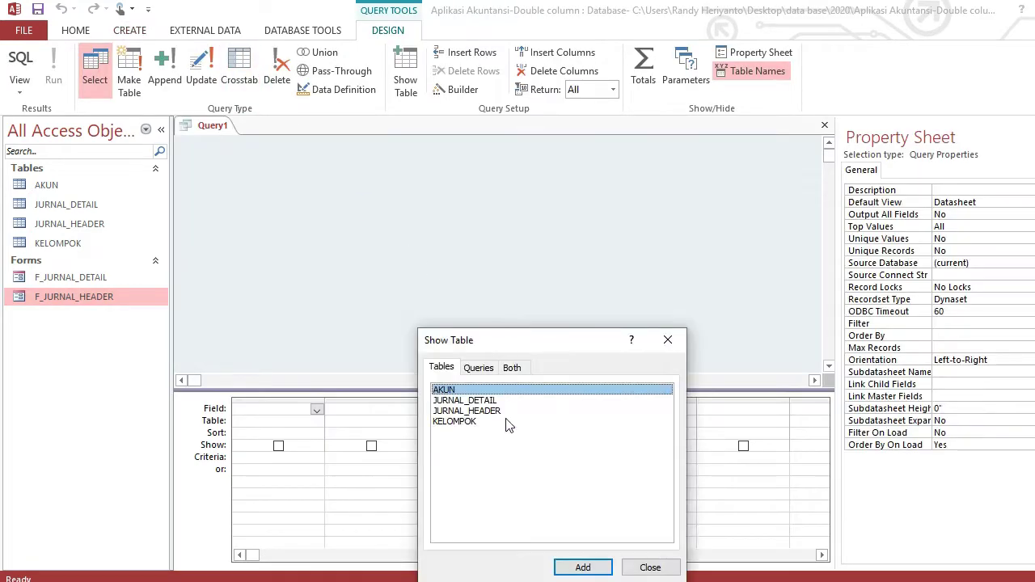
double_click(451, 391)
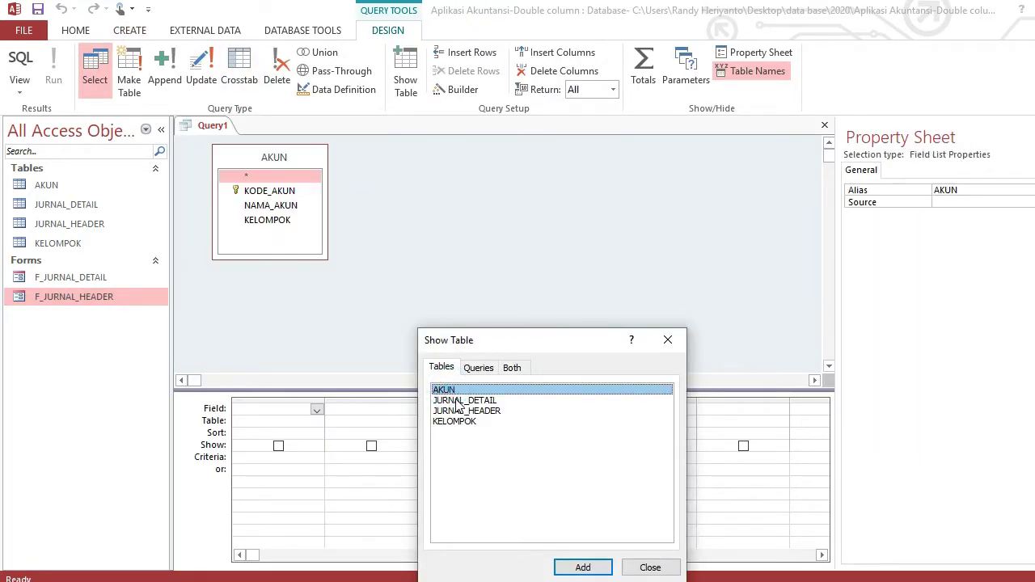
double_click(458, 401)
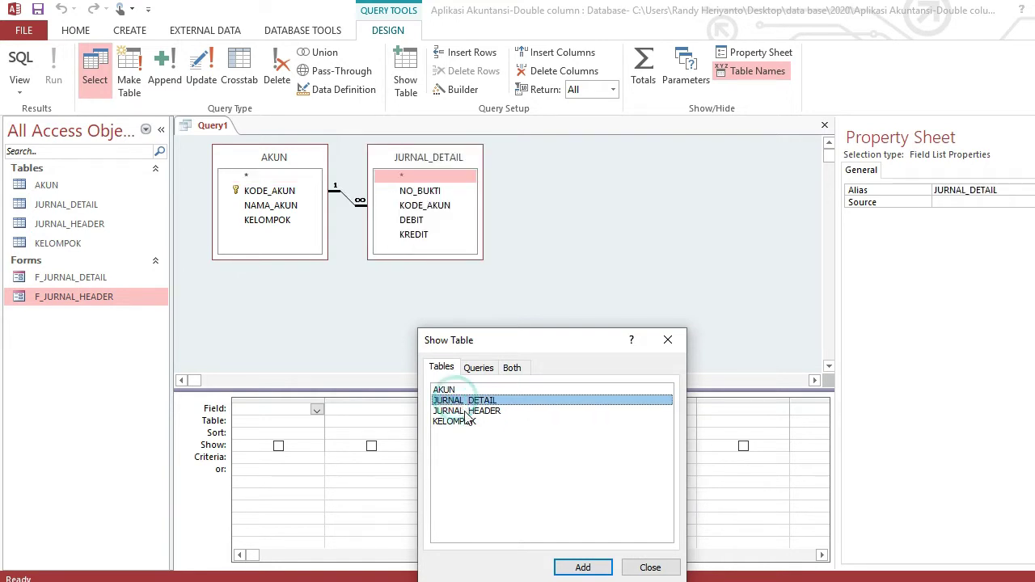
double_click(466, 410)
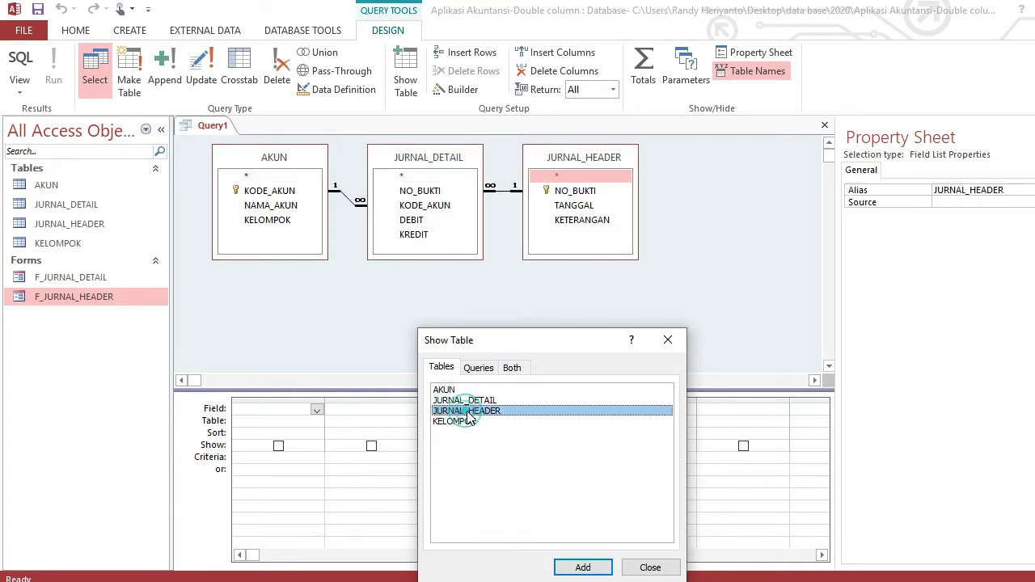
left_click(650, 567)
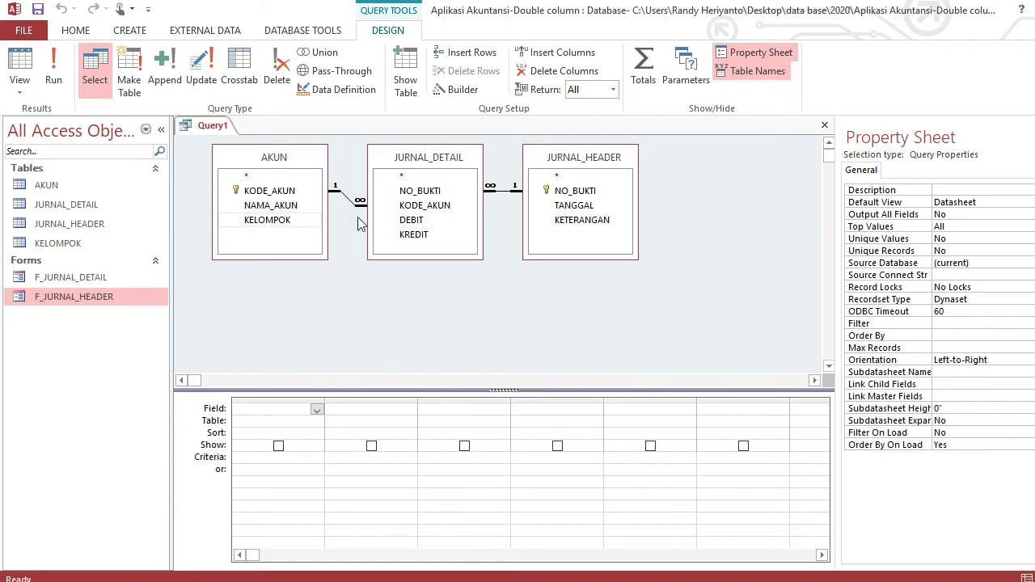
Add NO_BUKTI, TANGGAL and KETERANGAN from JURNAL_HEADER, KODE_AKUN from JURNAL_DETAIL, NAMA_AKUN from AKUN, and DEBIT and KREDIT from JURNAL_DETAIL to the query.
double_click(580, 190)
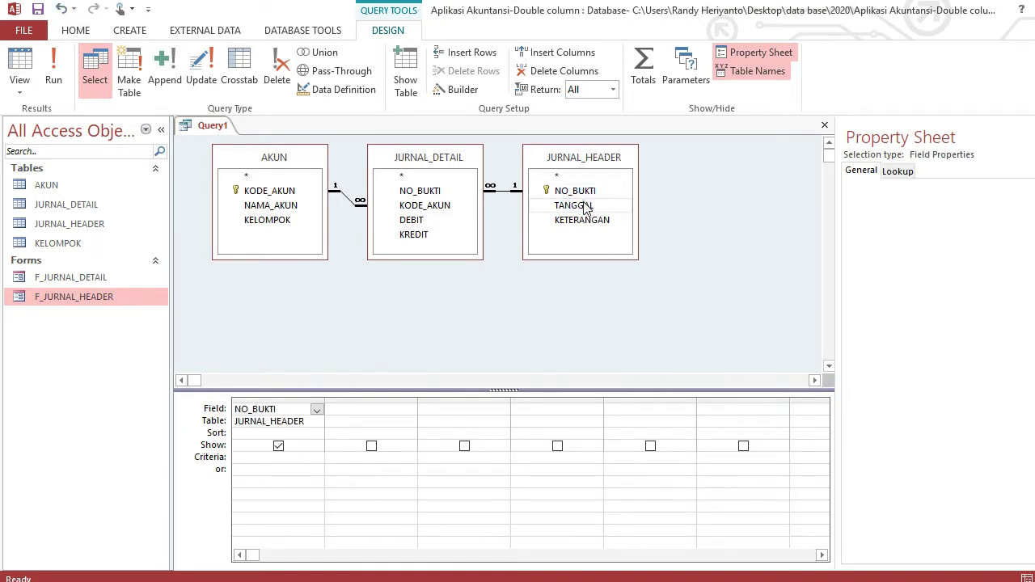
double_click(587, 205)
double_click(588, 221)
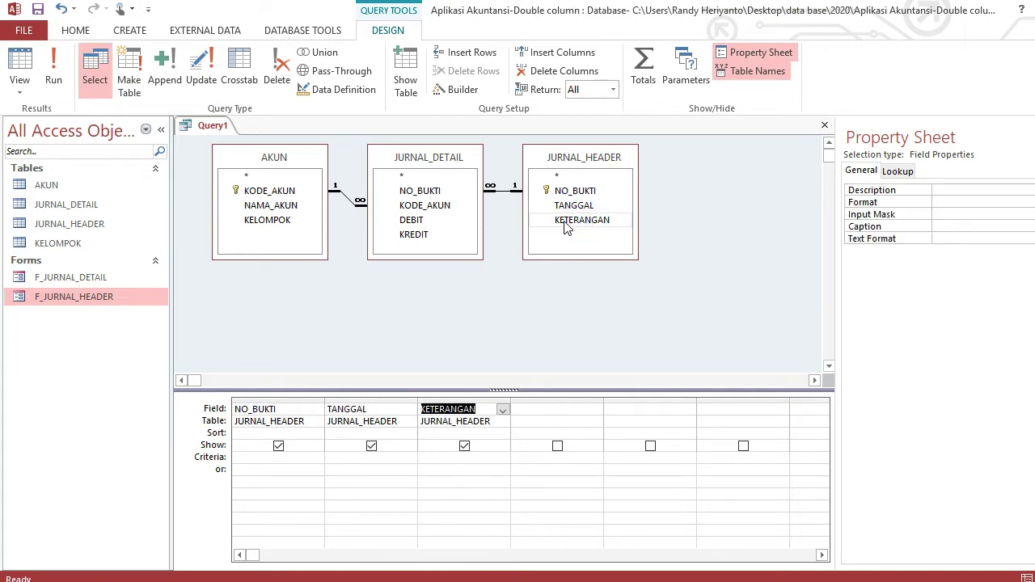
double_click(422, 206)
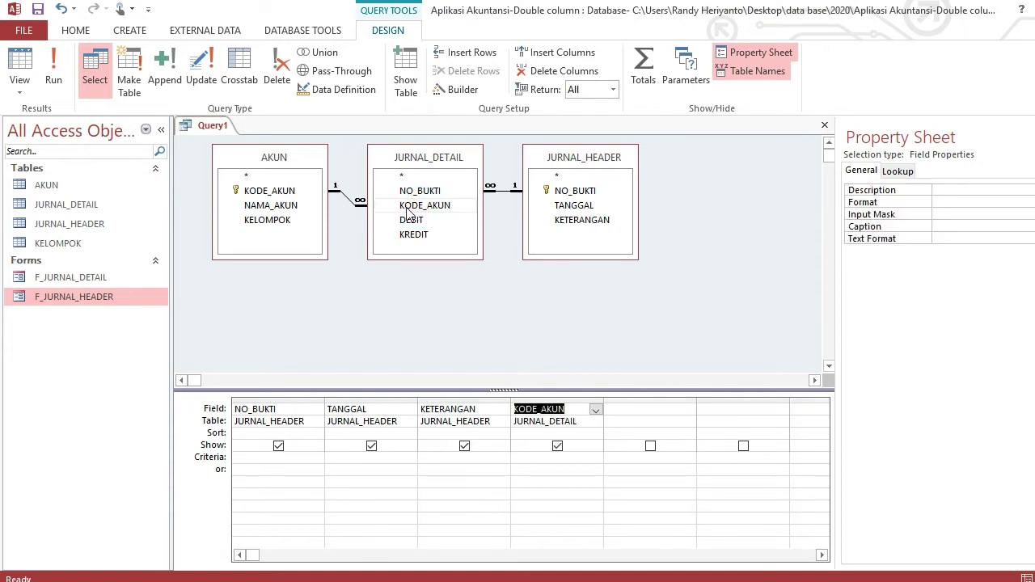
double_click(294, 207)
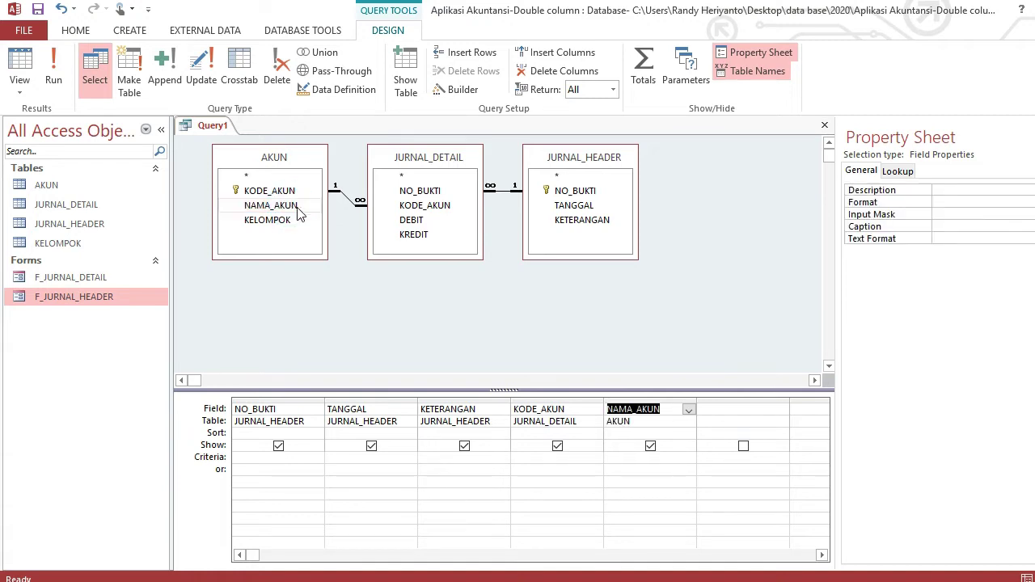
double_click(417, 223)
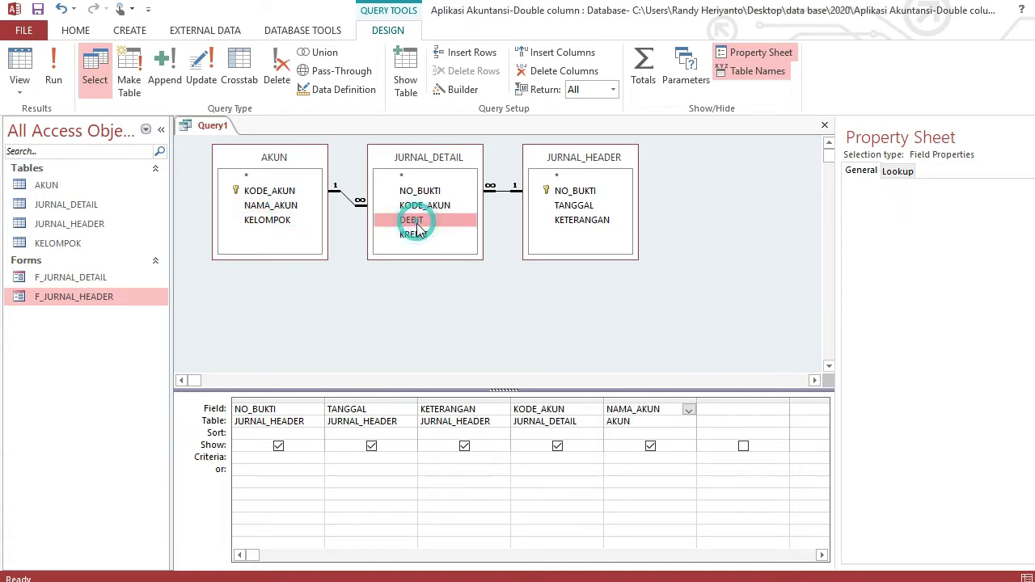
left_click(422, 232)
double_click(423, 233)
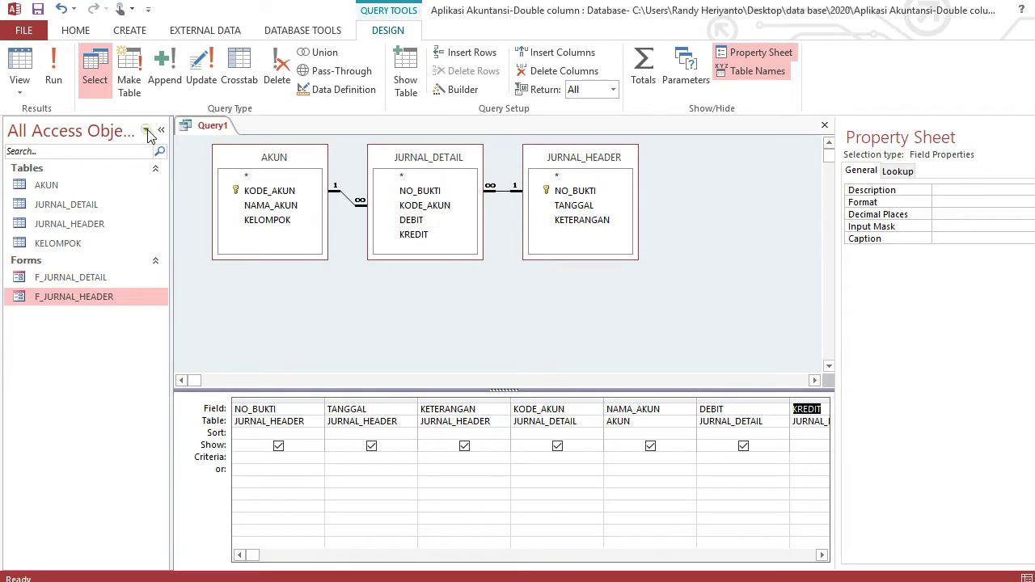
Save the query under the name Q_JURNAL.
right_click(209, 127)
left_click(226, 142)
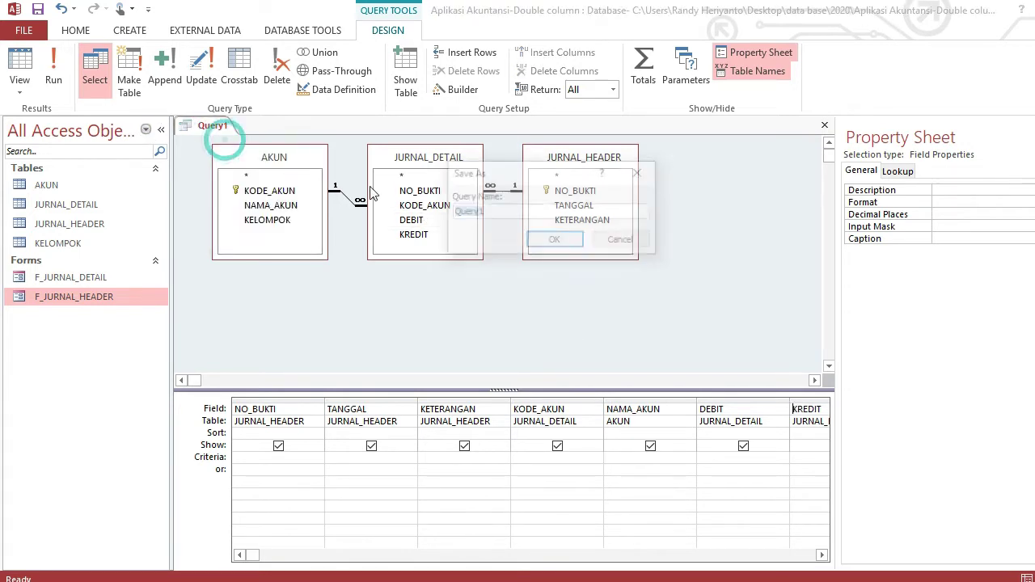
type("q")
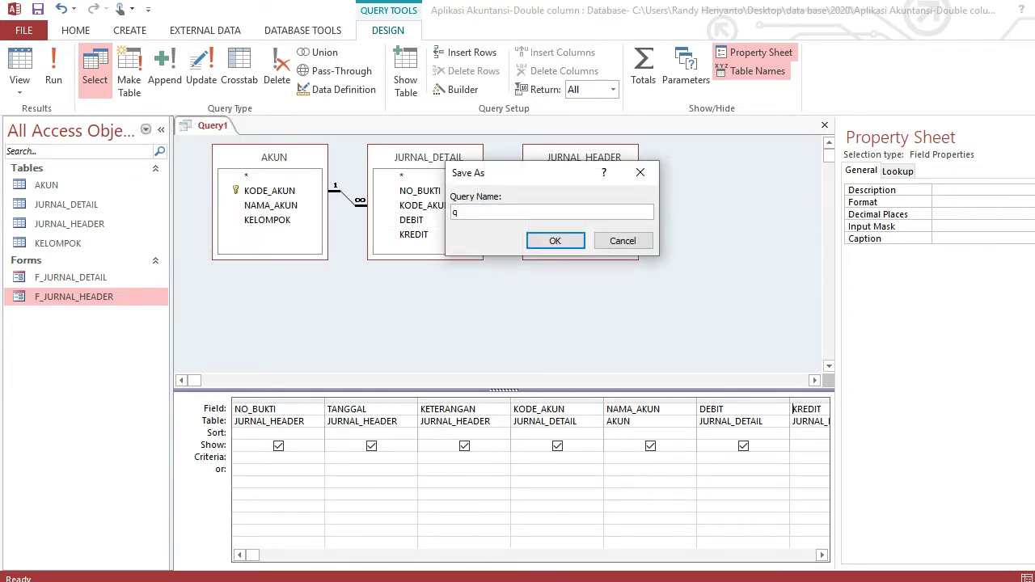
key("BackSpace")
key("Caps_Lock")
type("Q_JURNAL")
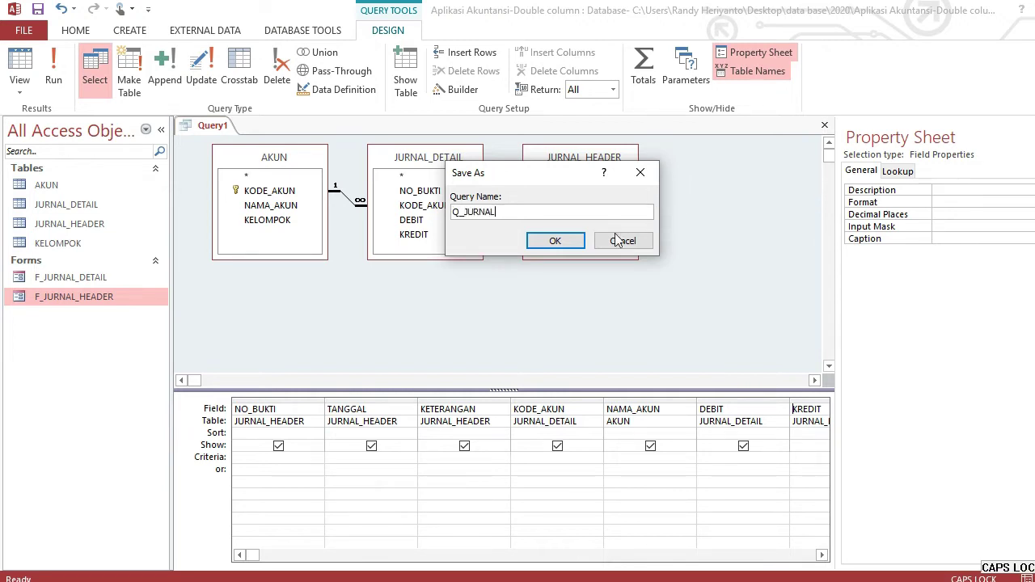
left_click(554, 242)
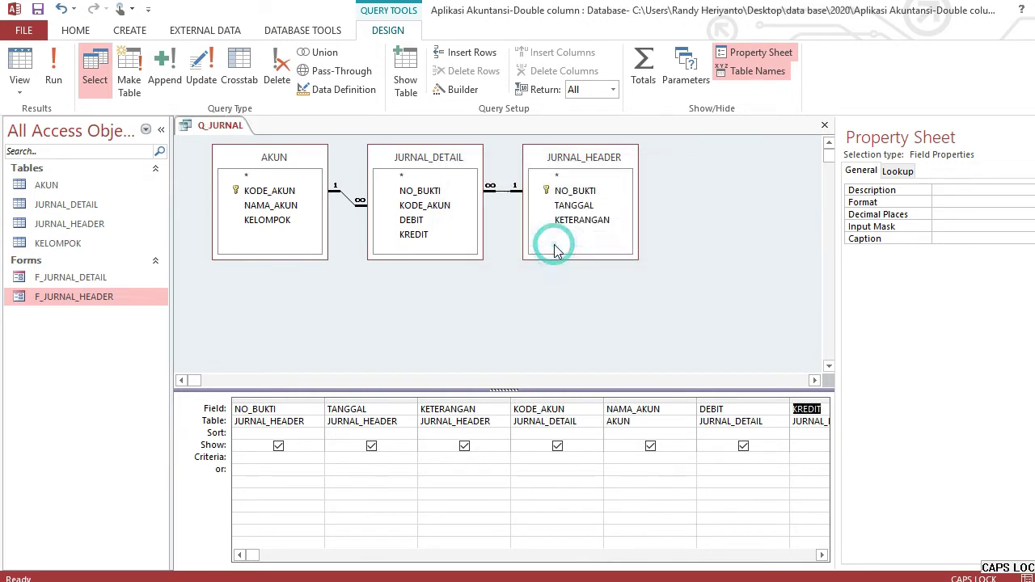
View the Q_JURNAL records in Datasheet view and close the query.
left_click(19, 85)
left_click(49, 111)
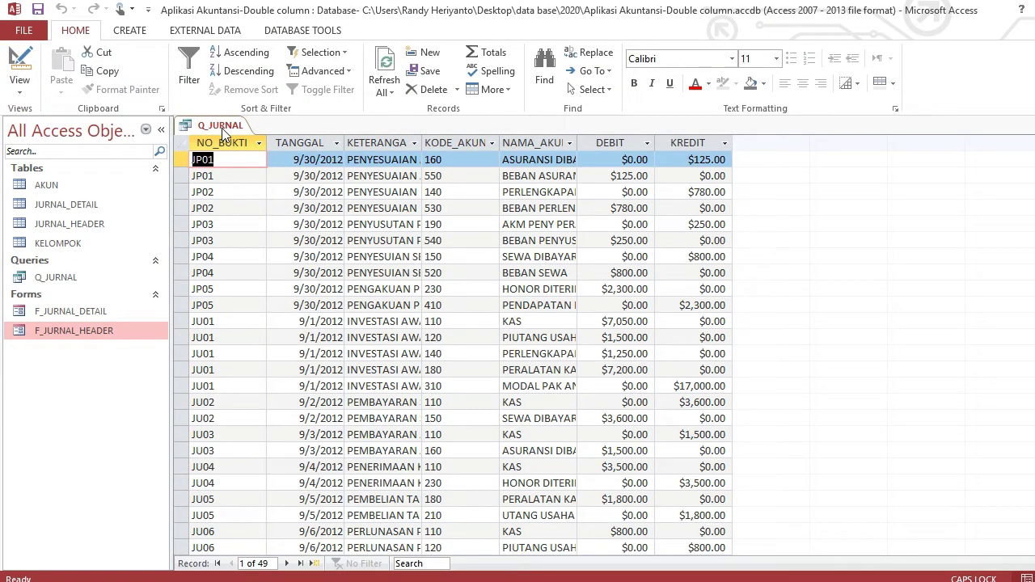
right_click(223, 132)
left_click(233, 157)
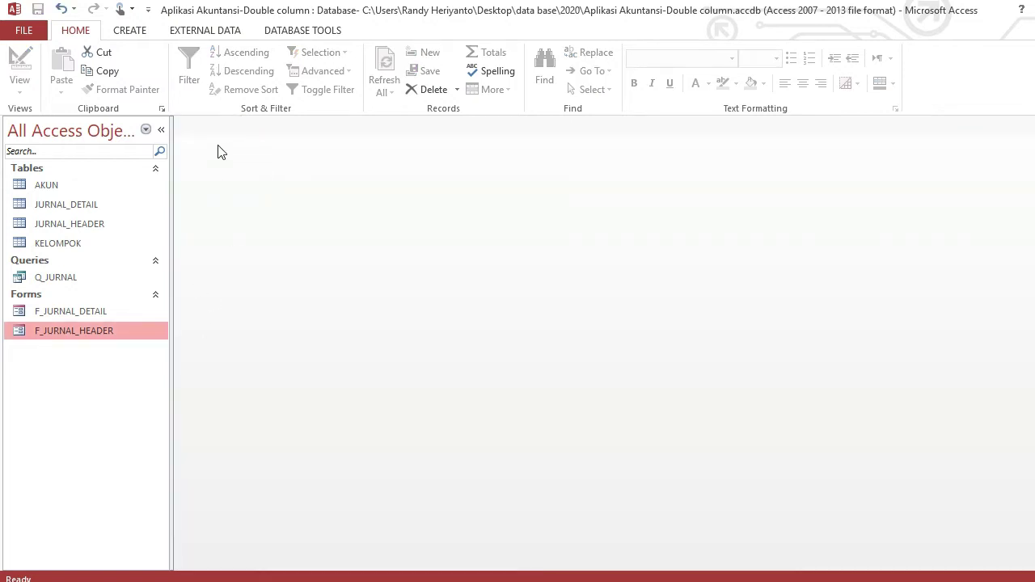
Create a new report in Design view and set its record source to Q_JURNAL.
left_click(125, 33)
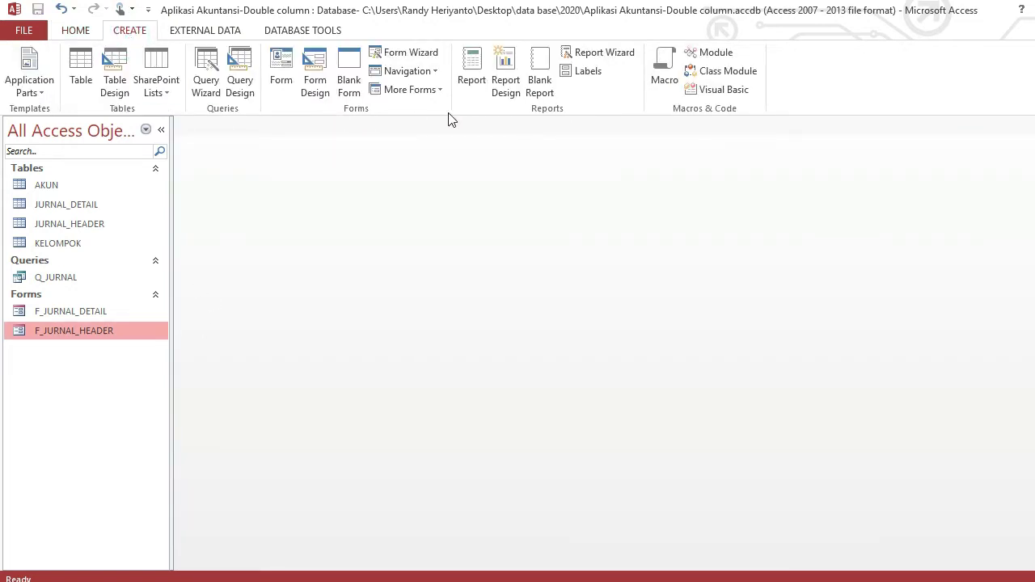
left_click(505, 96)
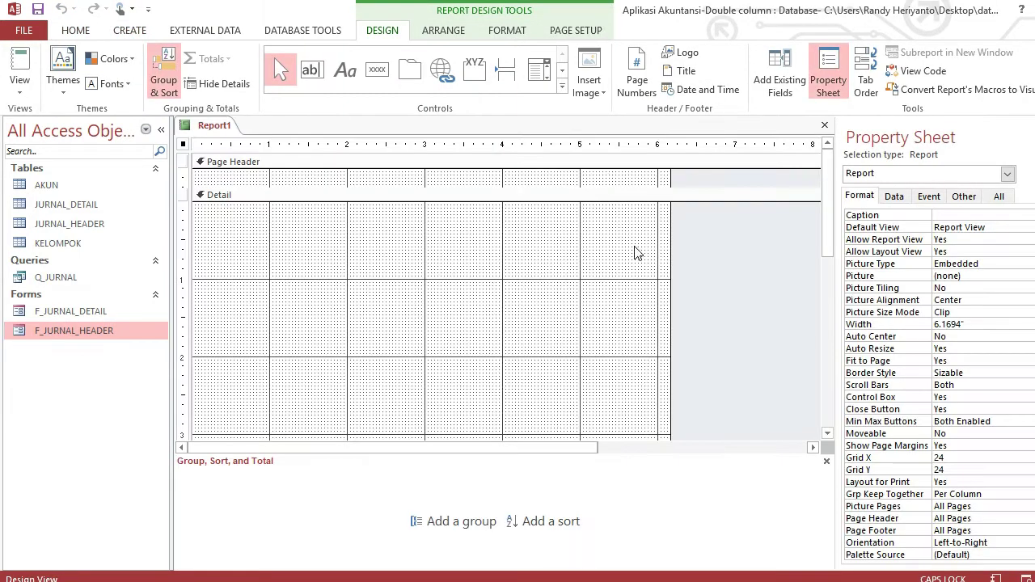
left_click(893, 197)
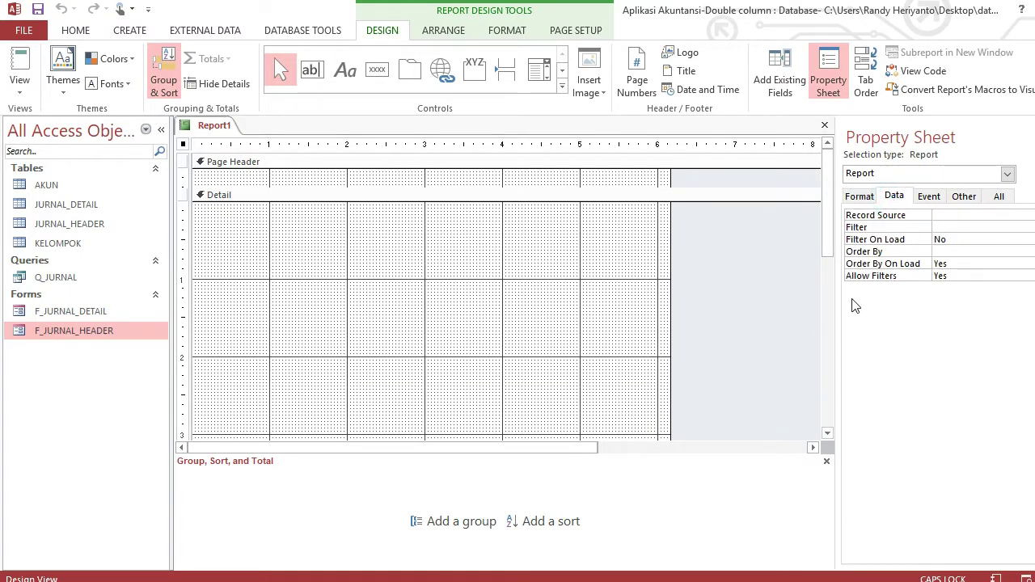
left_click_drag(837, 299, 755, 293)
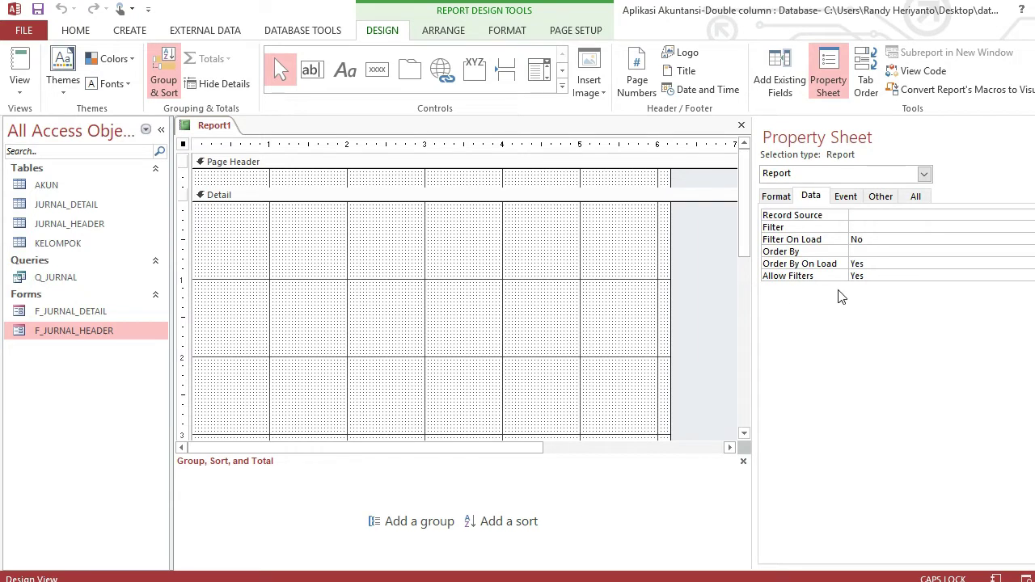
left_click(994, 215)
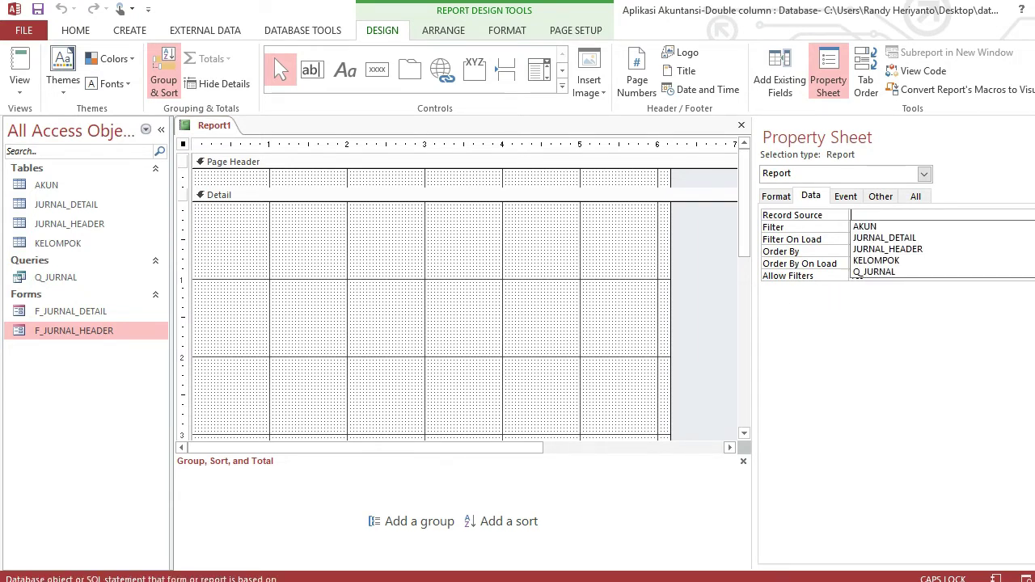
left_click(984, 272)
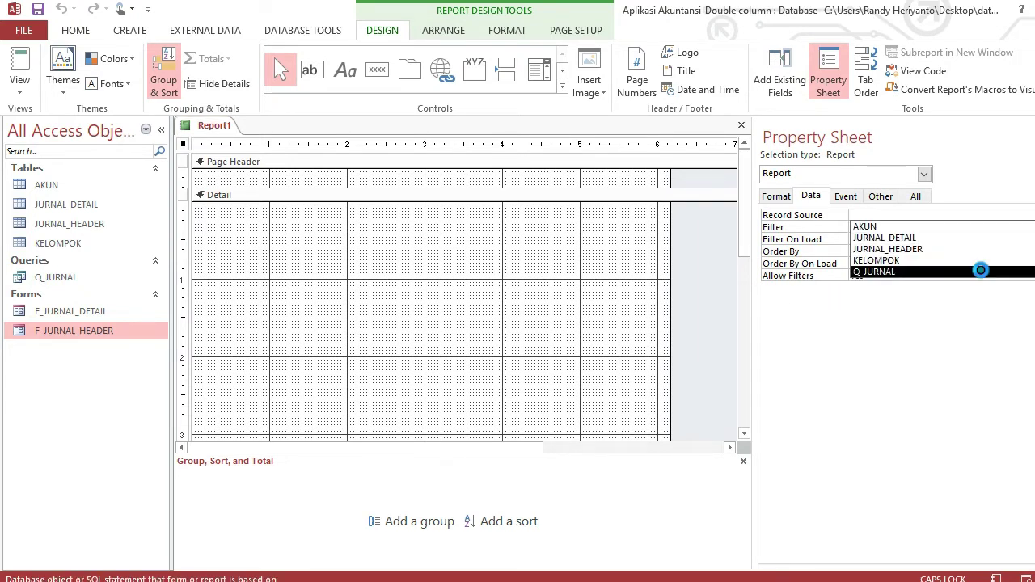
left_click(719, 280)
Add the NO_BUKTI, TANGGAL, KETERANGAN, KODE_AKUN, NAMA_AKUN, DEBIT and KREDIT fields to the report's Detail section.
left_click(780, 66)
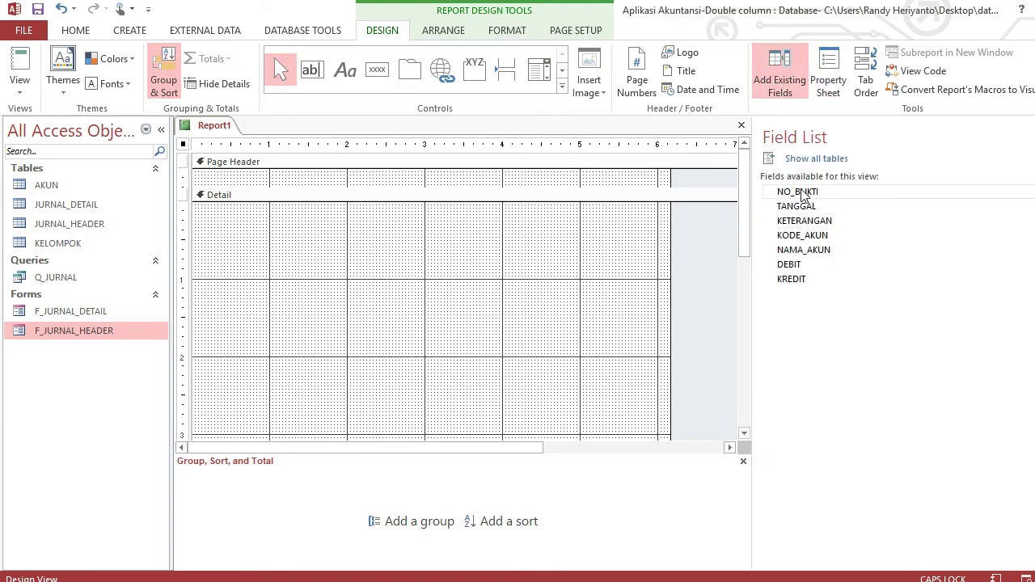
double_click(828, 191)
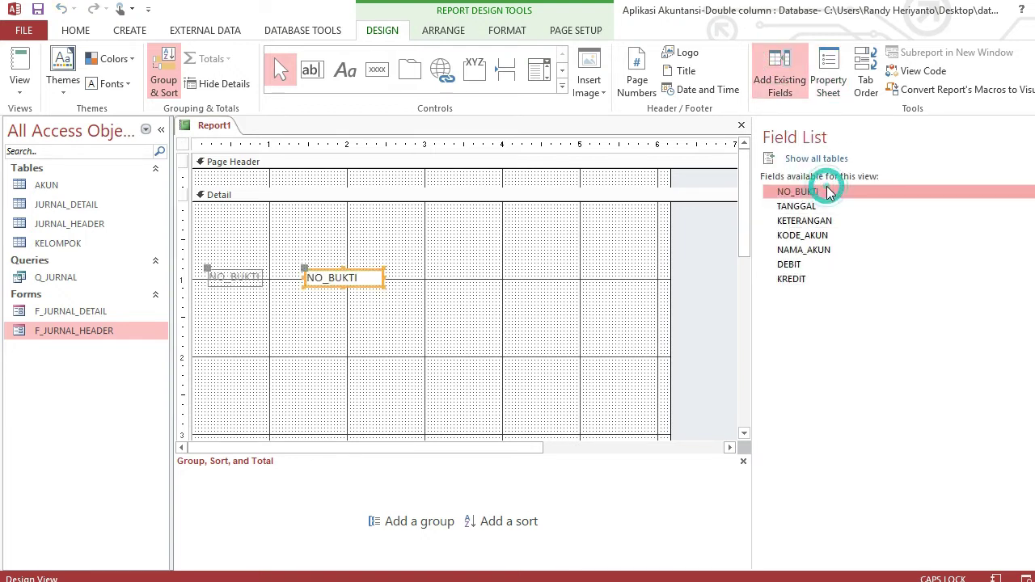
double_click(827, 205)
double_click(828, 221)
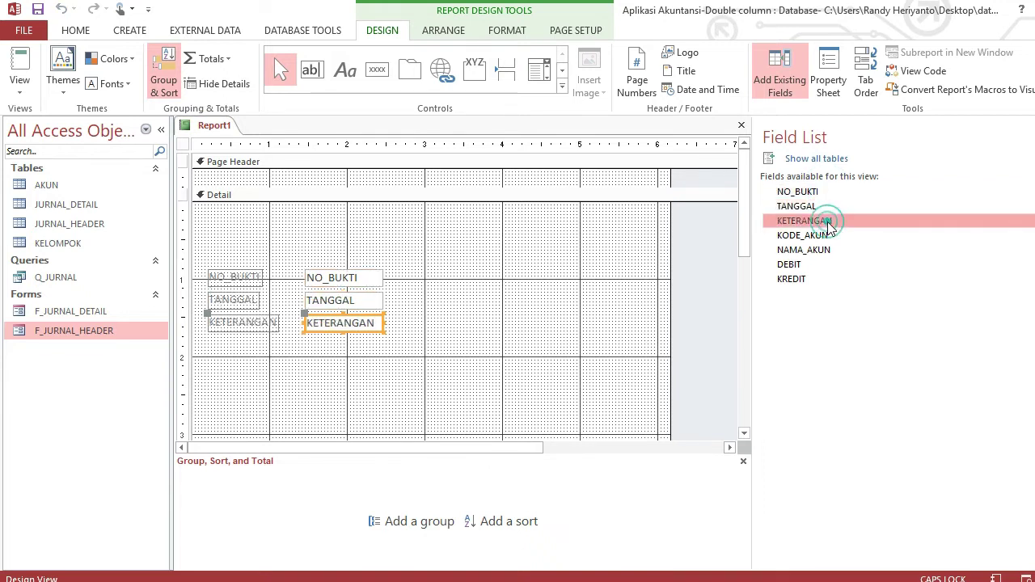
double_click(828, 235)
double_click(829, 250)
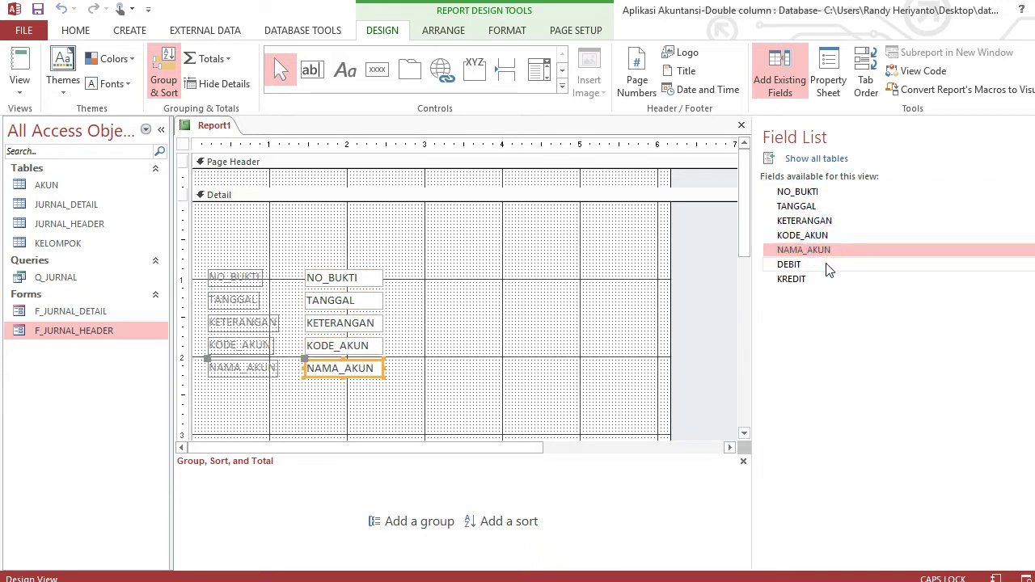
double_click(825, 265)
double_click(823, 279)
left_click(549, 394)
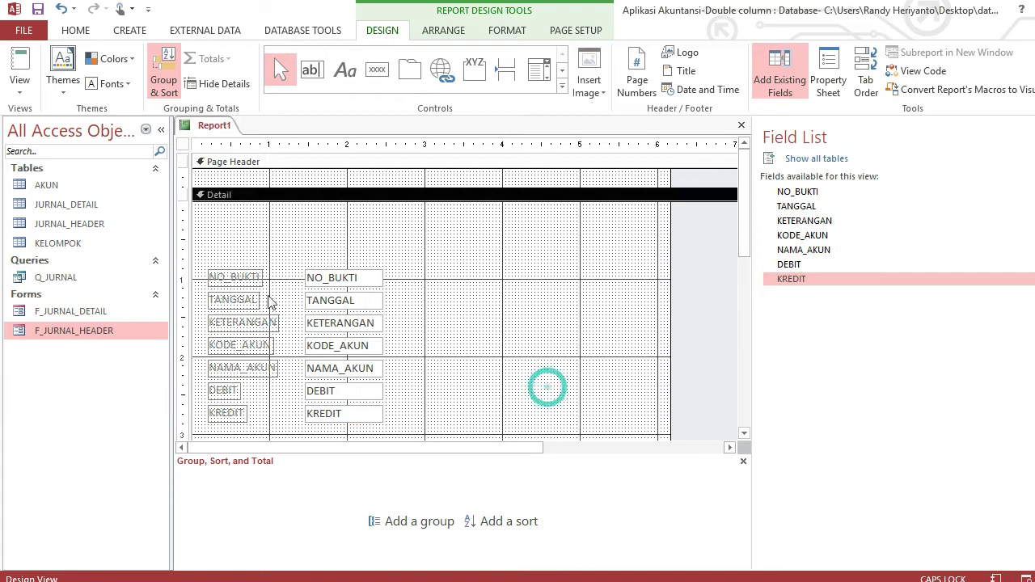
Show the report header and footer, and shrink the Page Header section to zero height.
right_click(496, 231)
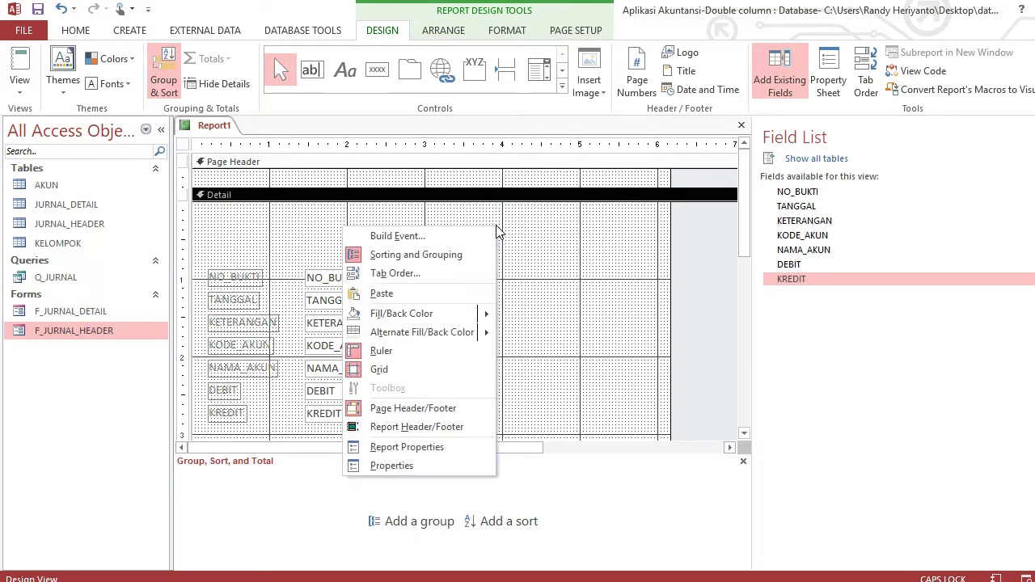
left_click(481, 432)
left_click(740, 228)
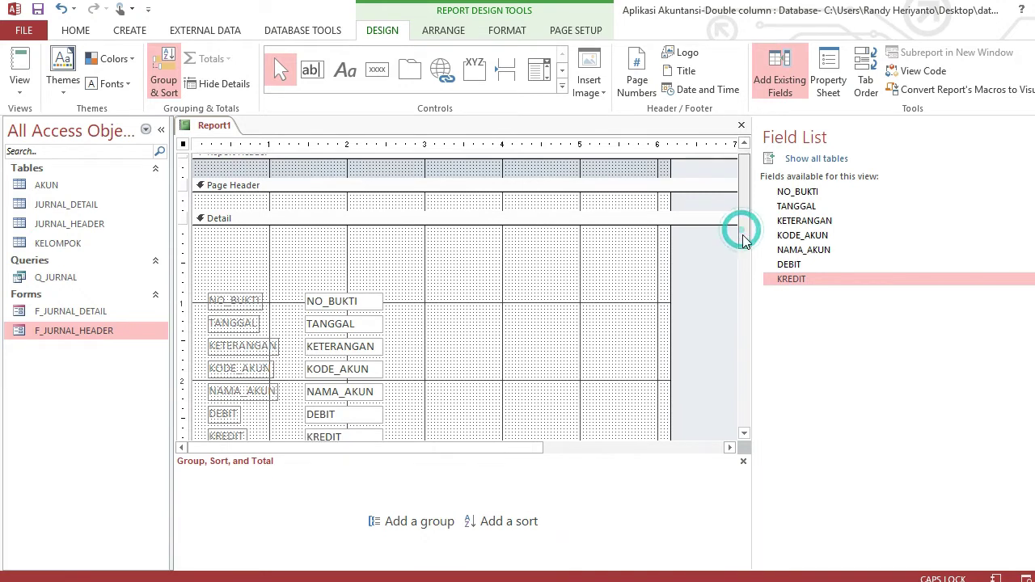
left_click_drag(623, 212, 663, 192)
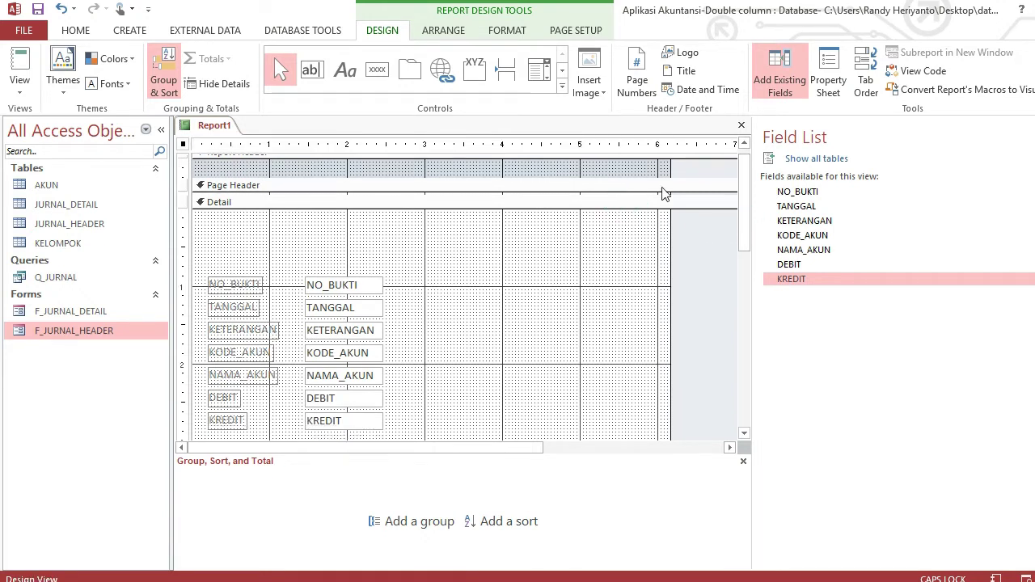
left_click(697, 188)
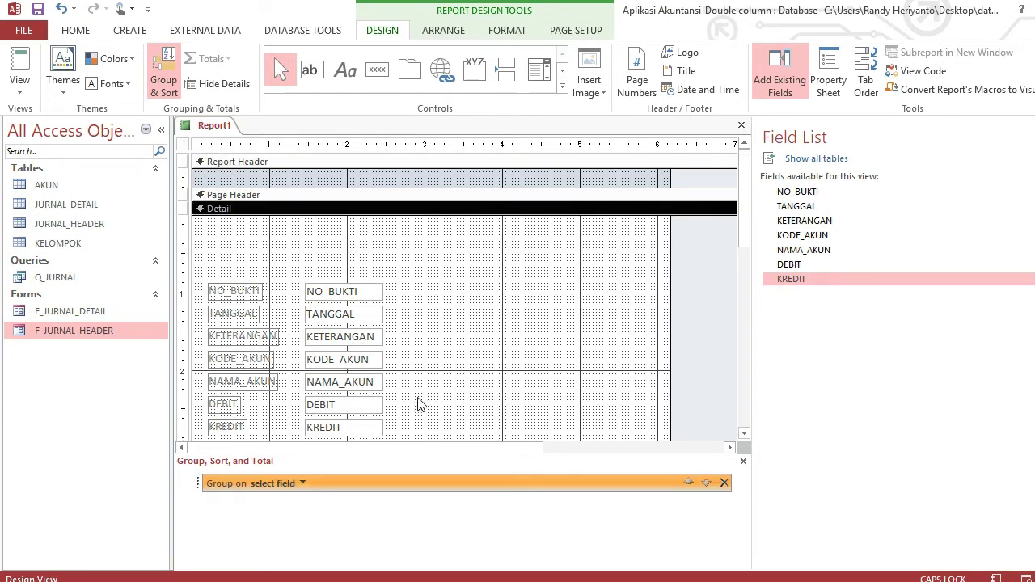
Group the report on NO_BUKTI and shrink the Report Header section to zero height.
left_click(300, 483)
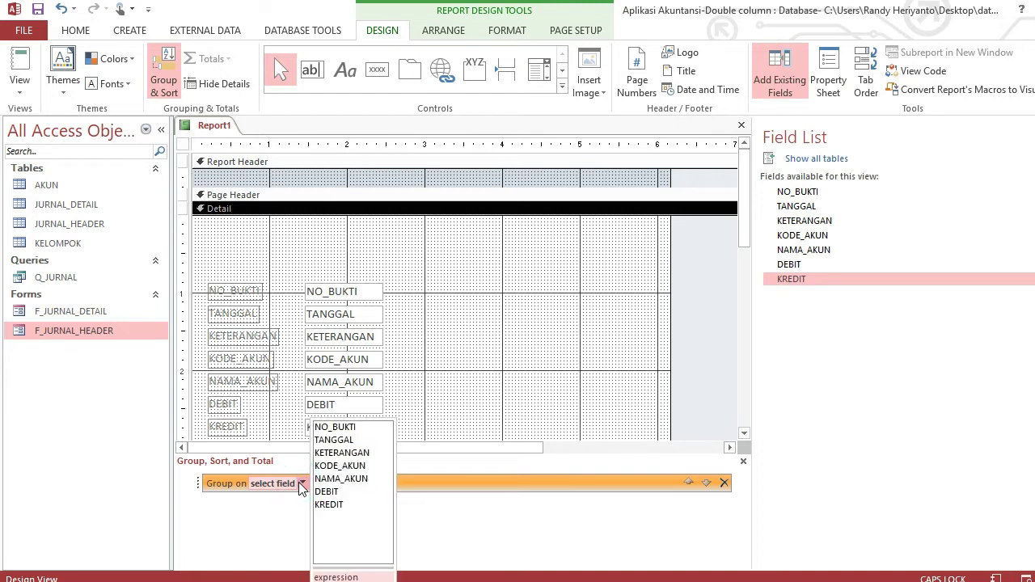
left_click(338, 428)
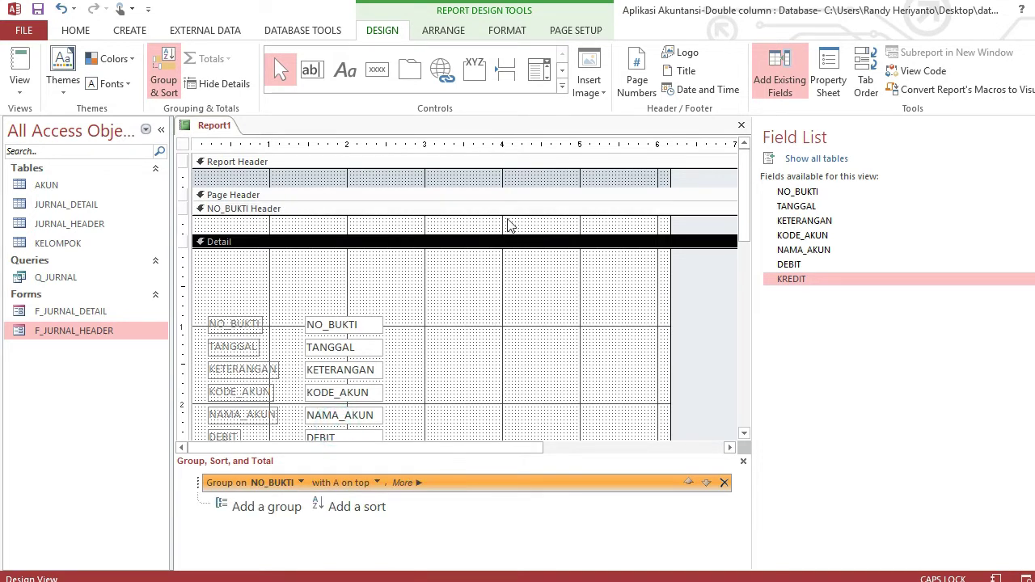
left_click_drag(509, 184, 509, 162)
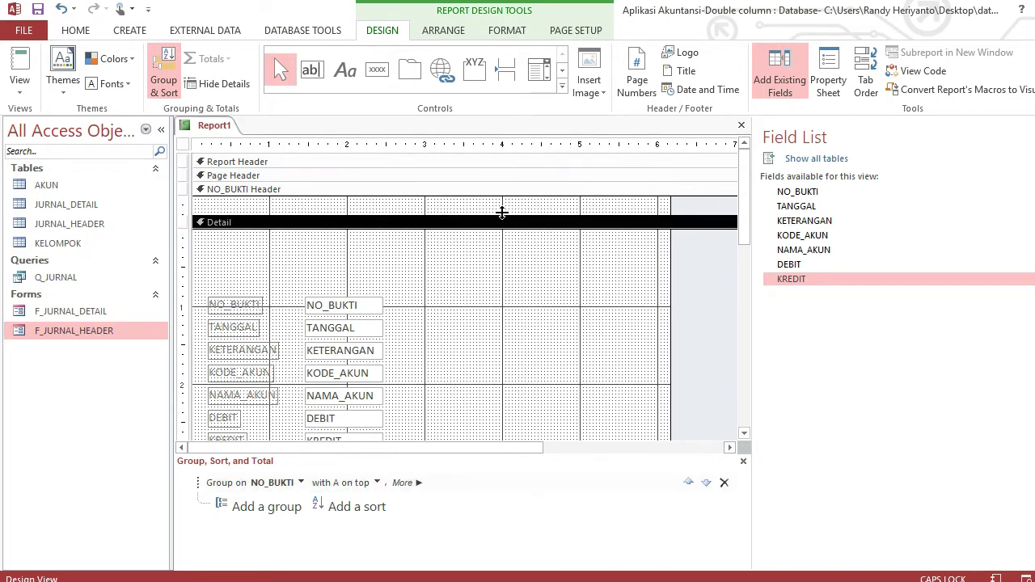
Enlarge the NO_BUKTI Header section and move the NO_BUKTI, TANGGAL and KETERANGAN fields with their labels from Detail into it.
left_click_drag(501, 212, 493, 264)
left_click_drag(220, 319, 404, 213)
left_click_drag(743, 238, 745, 274)
key("Down")
key("Down")
key("Right")
key("Right")
key("Right")
left_click(530, 296)
Cut the KODE_AKUN, NAMA_AKUN, DEBIT and KREDIT labels from Detail and paste them into an enlarged NO_BUKTI Header section.
left_click_drag(199, 241, 272, 393)
key("Delete")
left_click_drag(745, 271, 744, 196)
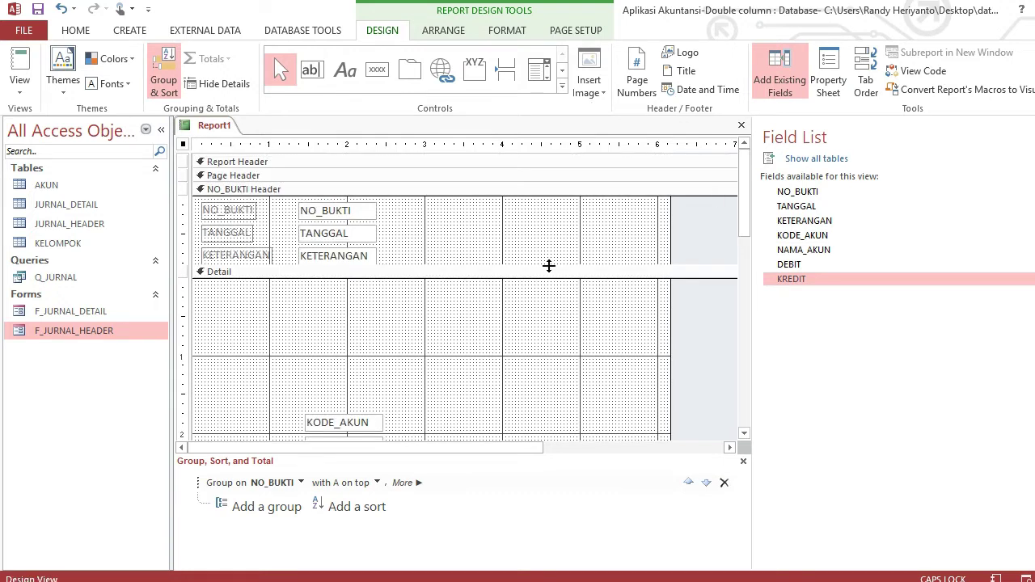
left_click_drag(548, 266, 550, 301)
key("ctrl+v")
Arrange the KODE_AKUN, NAMA_AKUN, DEBIT and KREDIT labels as one row of column headings below KETERANGAN, with NAMA_AKUN widest.
left_click(541, 256)
left_click_drag(283, 298, 202, 280)
left_click_drag(388, 233, 272, 283)
left_click(388, 251)
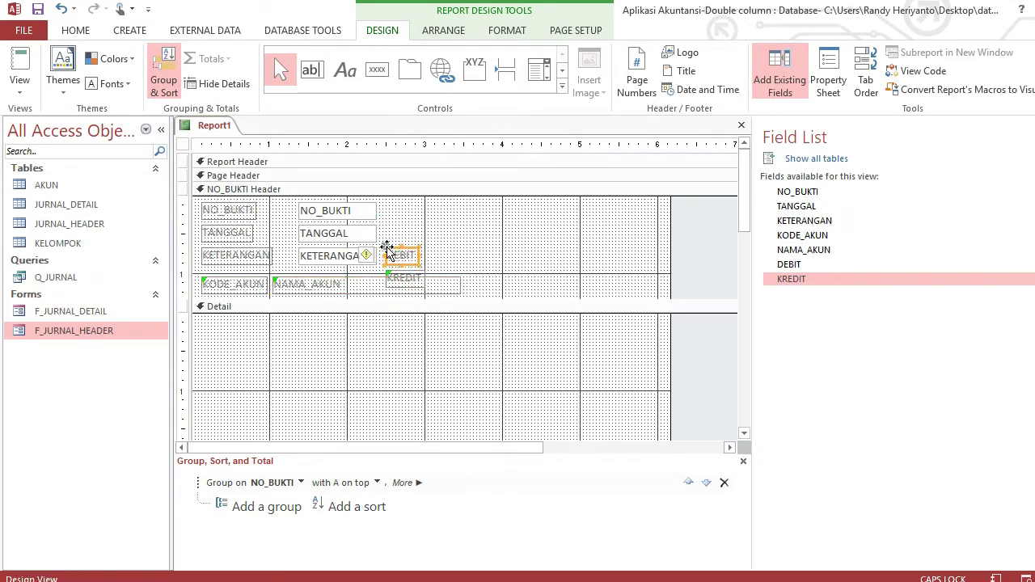
left_click_drag(387, 249, 547, 257)
left_click(472, 228)
left_click_drag(466, 252, 550, 280)
left_click(602, 249)
Shift the four remaining text boxes up within the Detail section and reduce the section's height.
left_click_drag(745, 222, 746, 336)
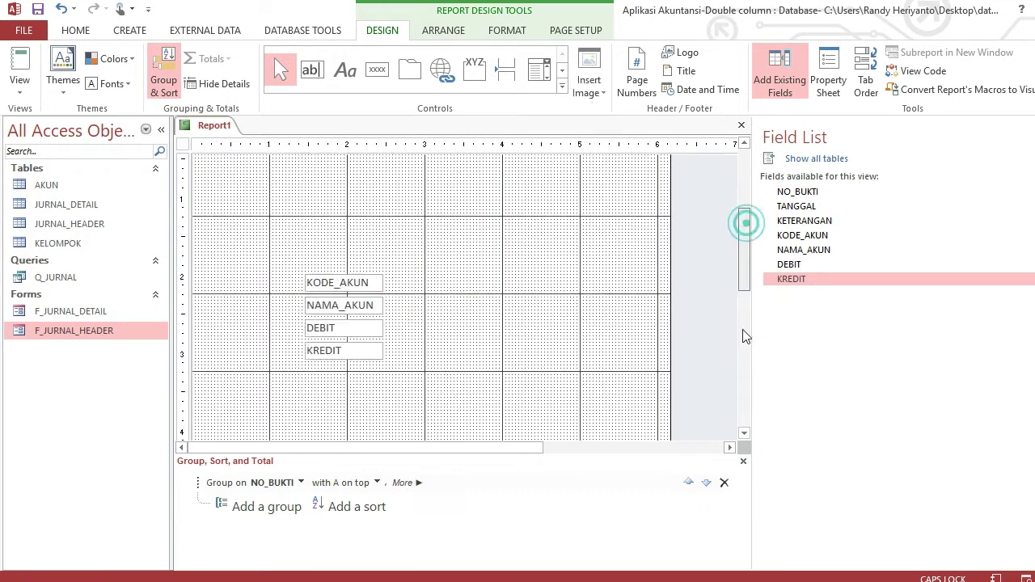
left_click_drag(400, 172, 308, 194)
scroll(447, 410, "down", 5)
left_click_drag(456, 223, 462, 162)
scroll(461, 192, "up", 5)
left_click_drag(744, 205, 748, 254)
Align and size the KODE_AKUN, NAMA_AKUN, DEBIT and KREDIT text boxes beneath their headings, and shrink Detail to one row.
left_click_drag(329, 332, 275, 265)
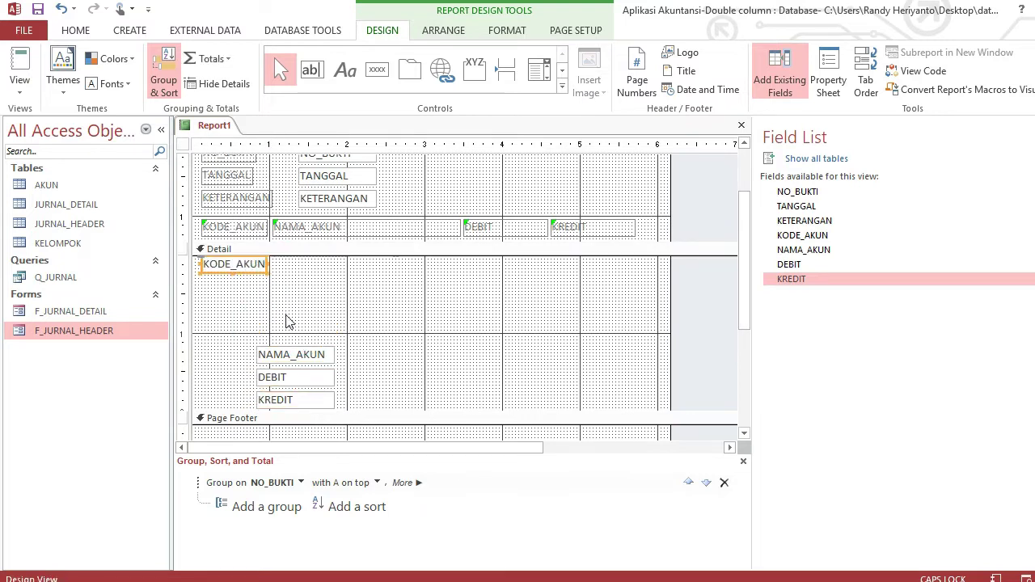
left_click_drag(261, 353, 274, 262)
left_click_drag(350, 267, 460, 266)
left_click_drag(259, 371, 464, 267)
left_click_drag(316, 400, 538, 265)
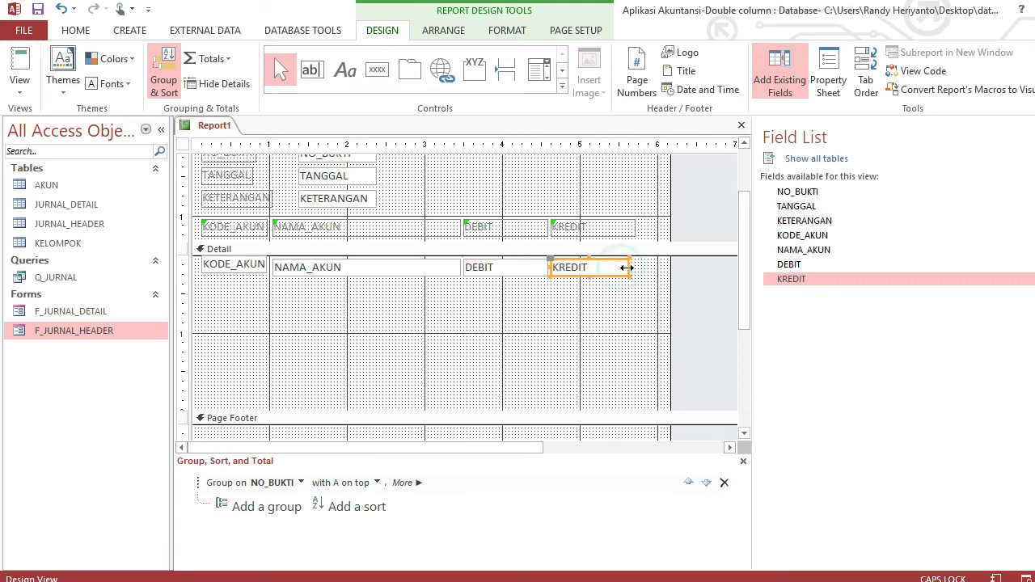
left_click_drag(626, 267, 632, 266)
left_click_drag(683, 412, 676, 277)
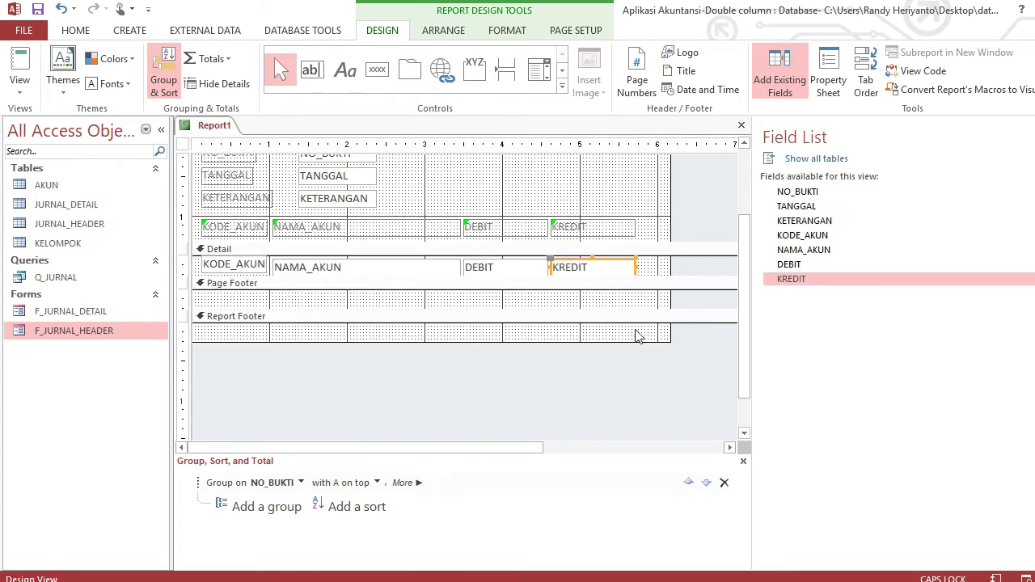
left_click_drag(738, 292, 739, 220)
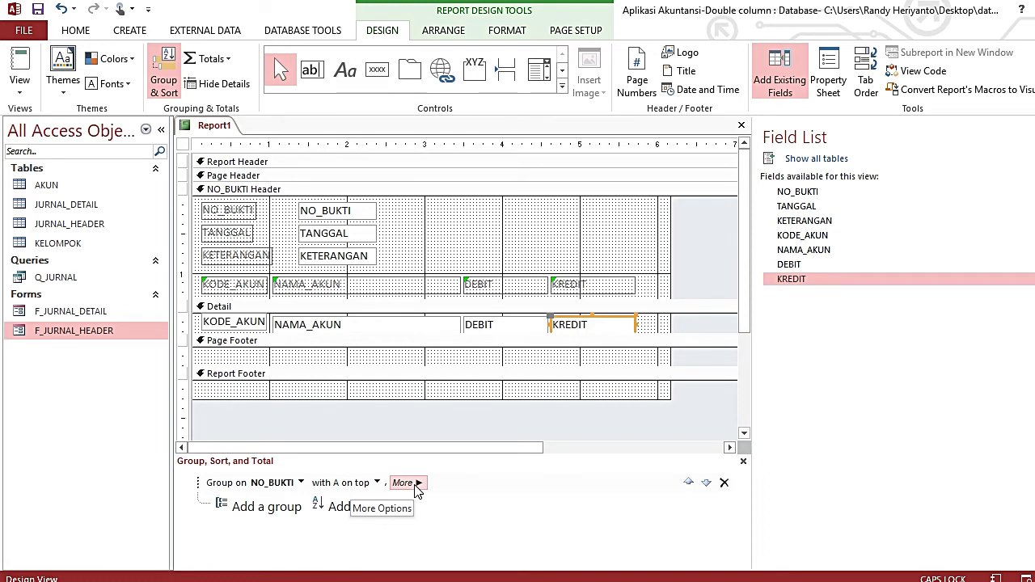
Add a footer section to the NO_BUKTI group.
left_click(415, 485)
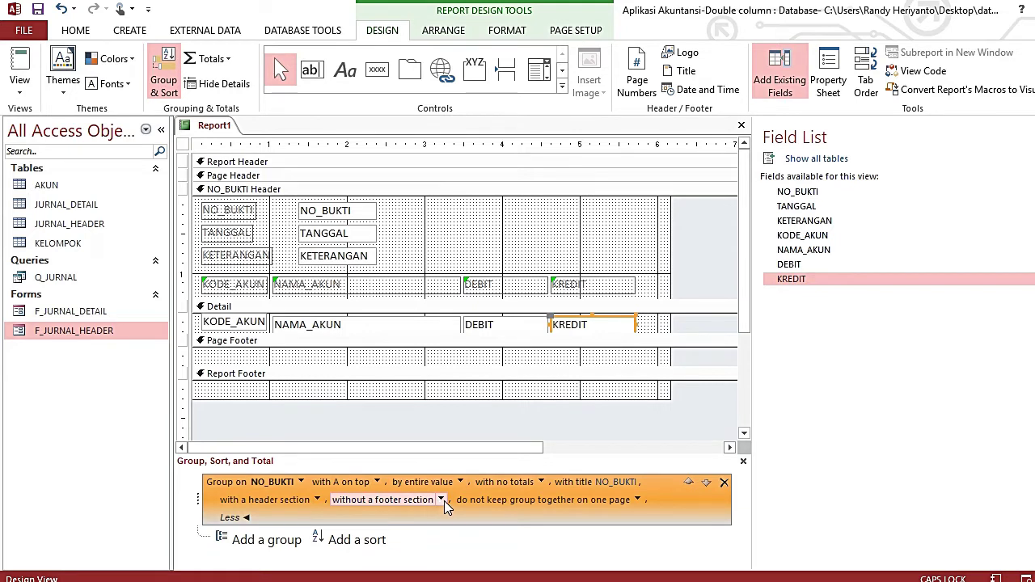
left_click(441, 500)
left_click(371, 515)
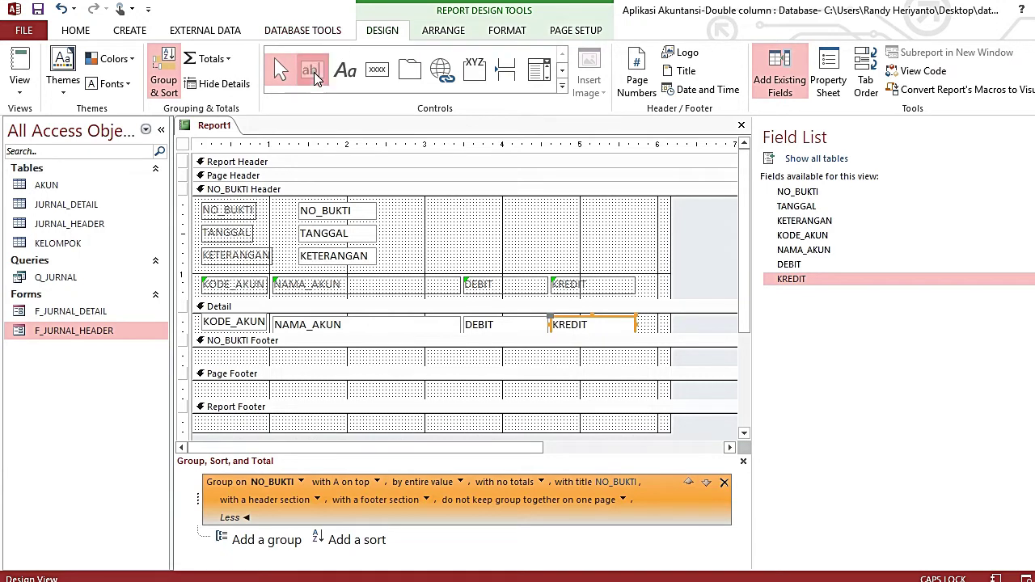
Add a text box in the NO_BUKTI Footer beneath KREDIT, delete its label and enter the expression =SUM(KREDIT).
left_click(310, 70)
left_click_drag(552, 351, 635, 367)
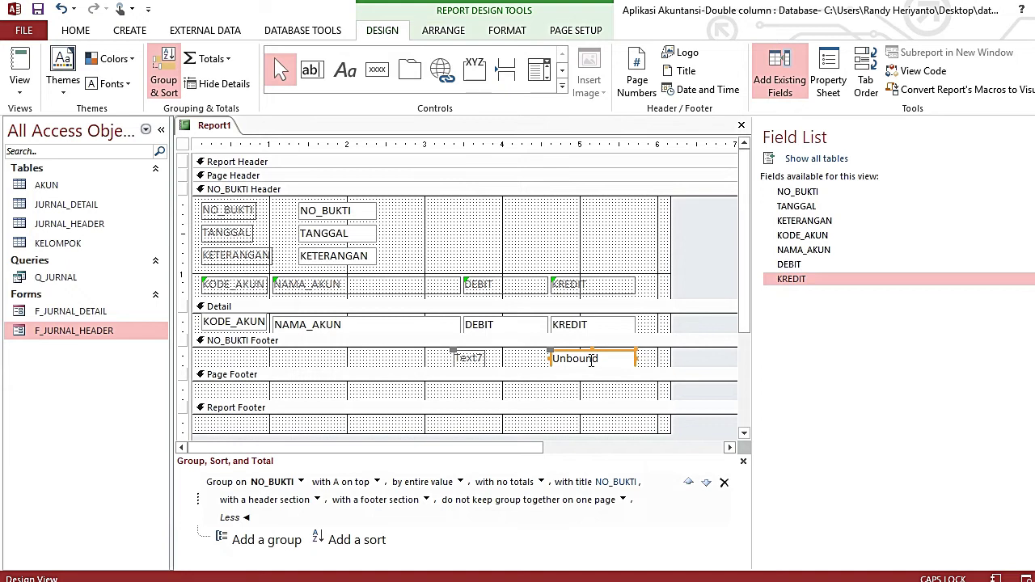
left_click(473, 358)
key("Delete")
left_click(607, 358)
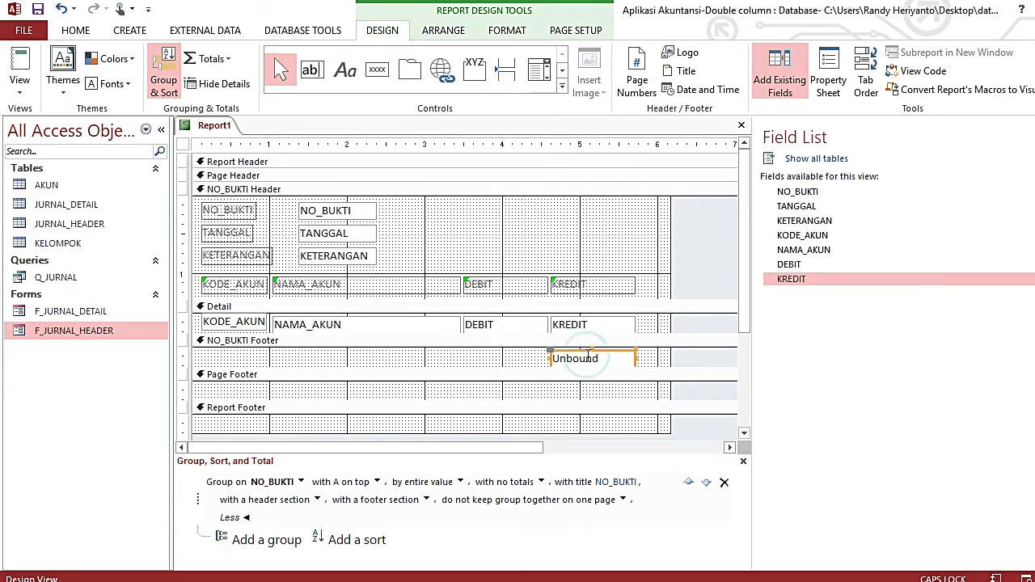
type("=SUM(KREDIT)")
key("Return")
Duplicate the KREDIT total, place the copy beneath the DEBIT column and change its expression to =Sum([DEBIT]).
key("ctrl+c")
key("ctrl+v")
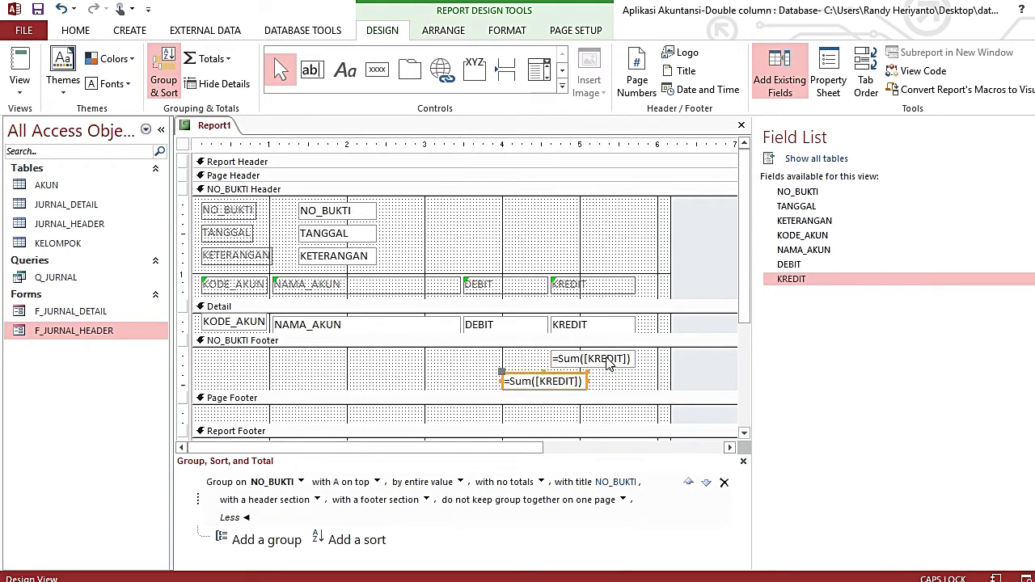
left_click_drag(590, 374, 503, 359)
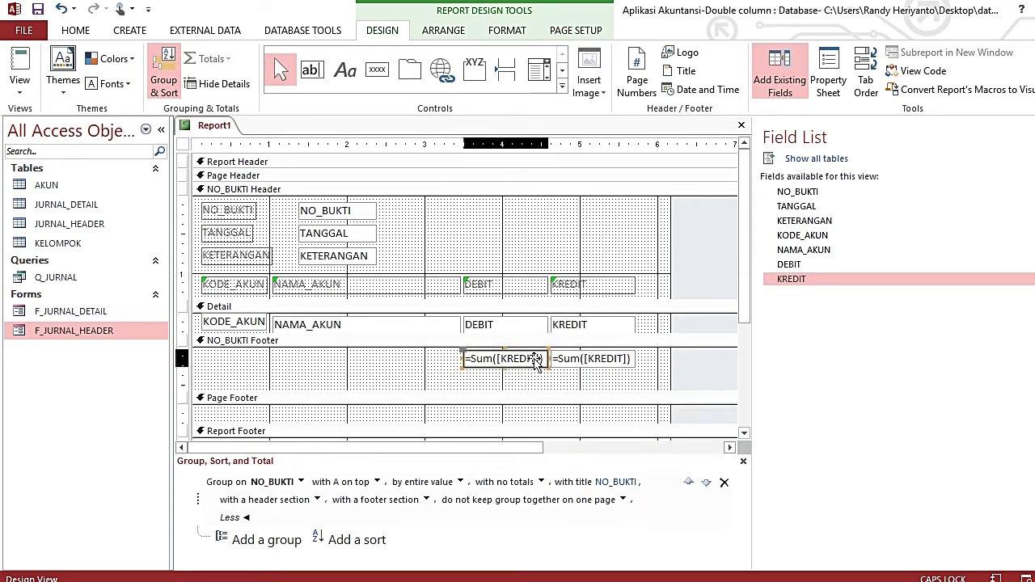
left_click(556, 368)
type("BIT")
key("Return")
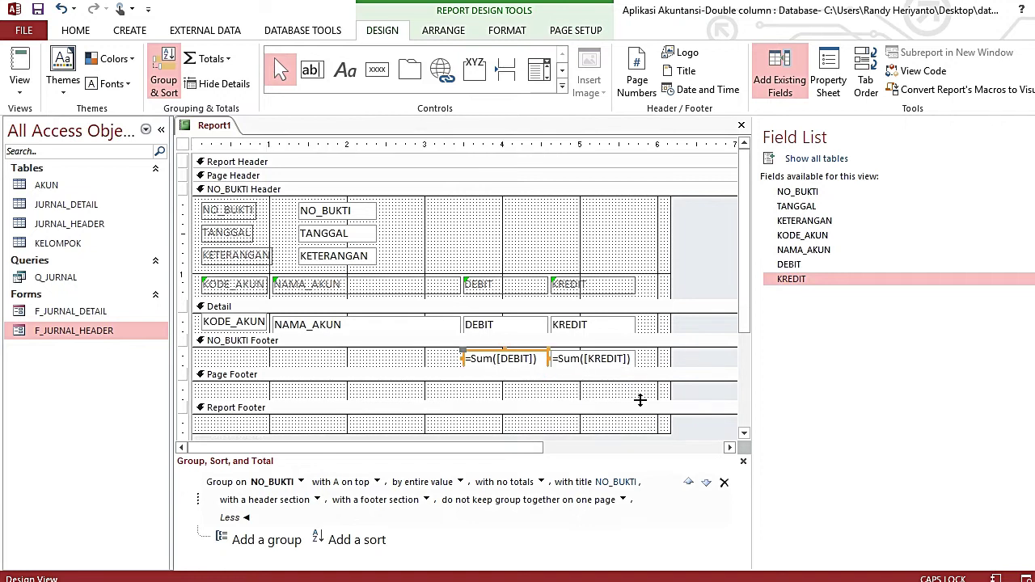
Enlarge the Report Header section and add a label reading JURNAL near its right edge.
left_click_drag(659, 168, 658, 207)
left_click(345, 70)
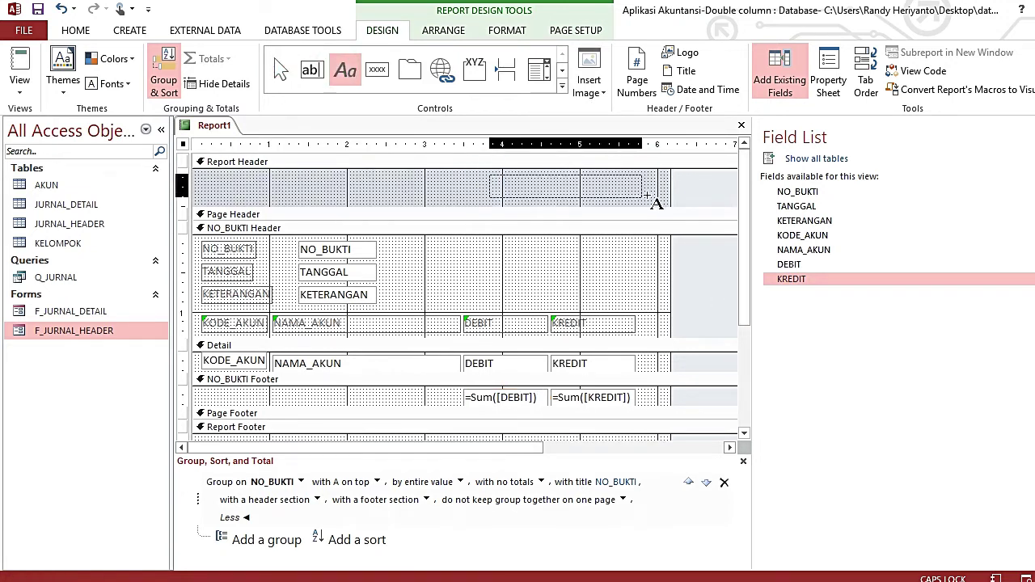
left_click_drag(489, 173, 652, 204)
type("JURNAL")
key("Return")
Format the JURNAL label as bold, size 28 and right-aligned.
left_click(506, 30)
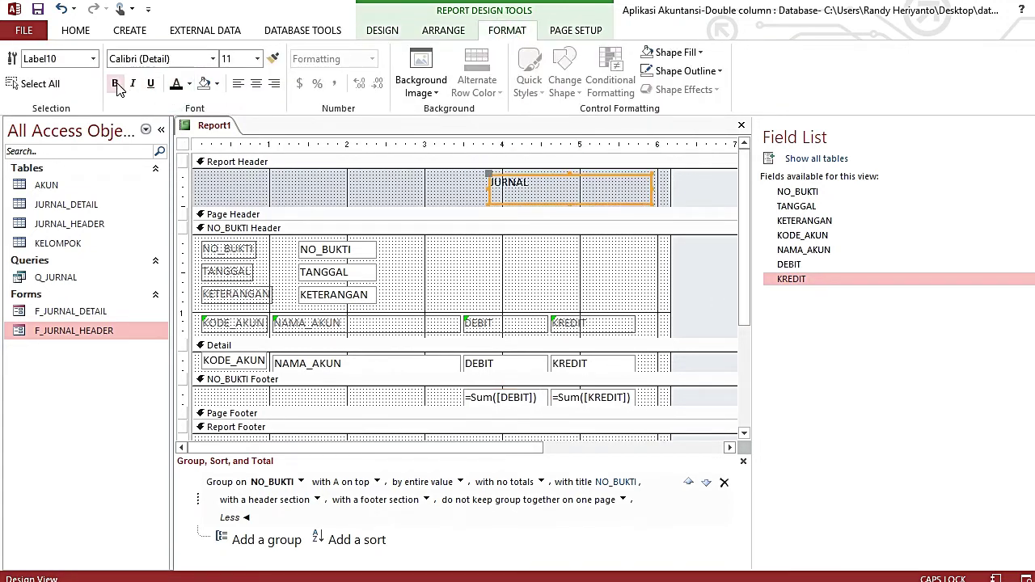
left_click(115, 83)
left_click(257, 58)
left_click(240, 260)
left_click(274, 83)
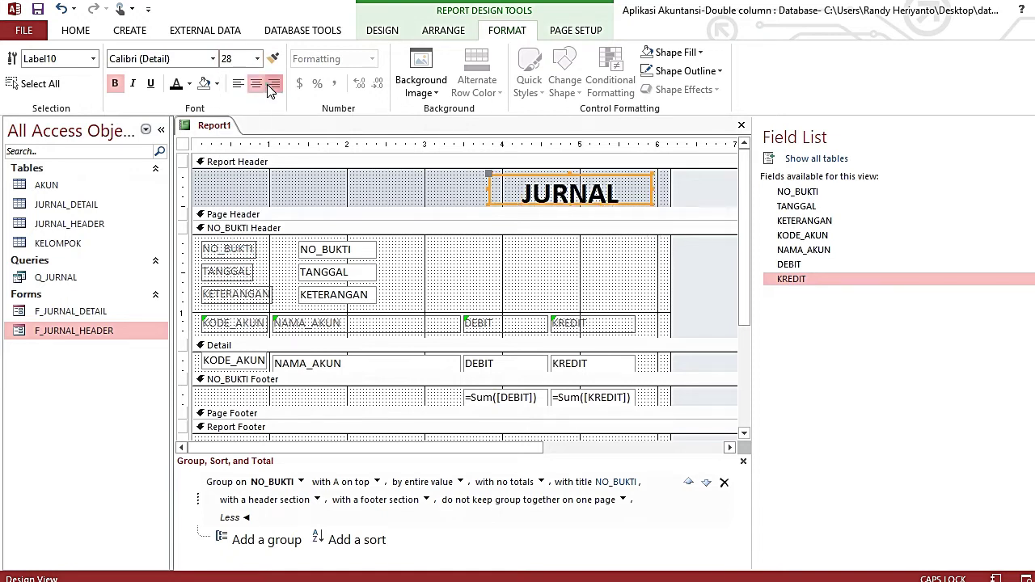
Set the Format property of the DEBIT and KREDIT fields and both totals to "Rp"#,##0;"(Rp"#,##0).
left_click(660, 249)
left_click(382, 30)
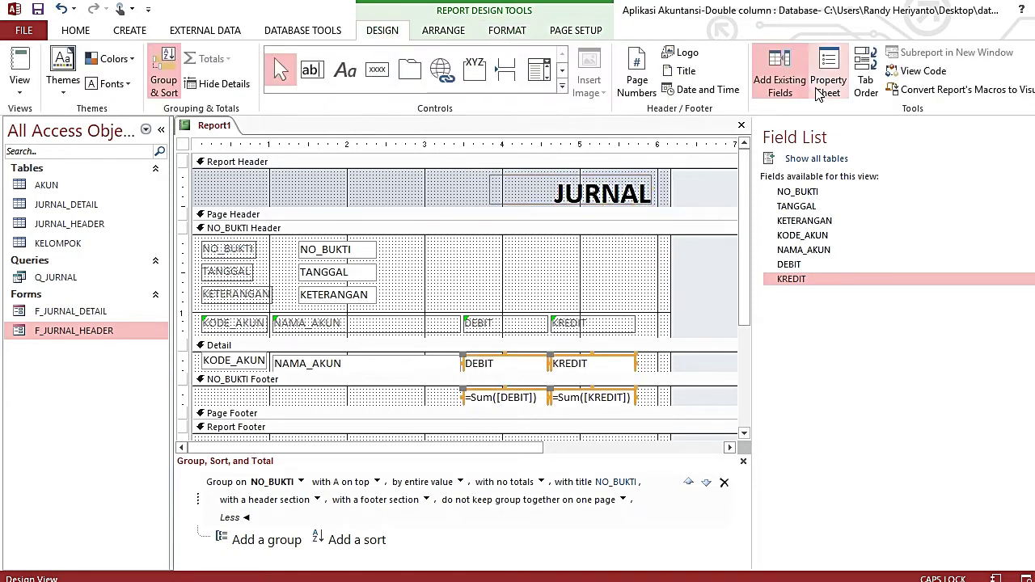
left_click(833, 71)
left_click(781, 202)
left_click(902, 224)
type("\"rP")
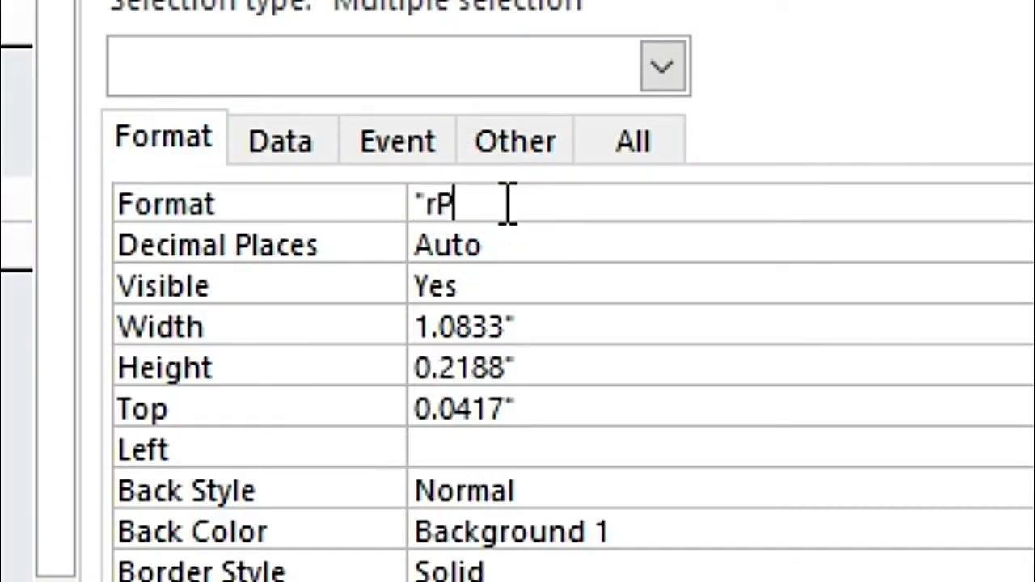
key("BackSpace")
key("BackSpace")
type("Rp")
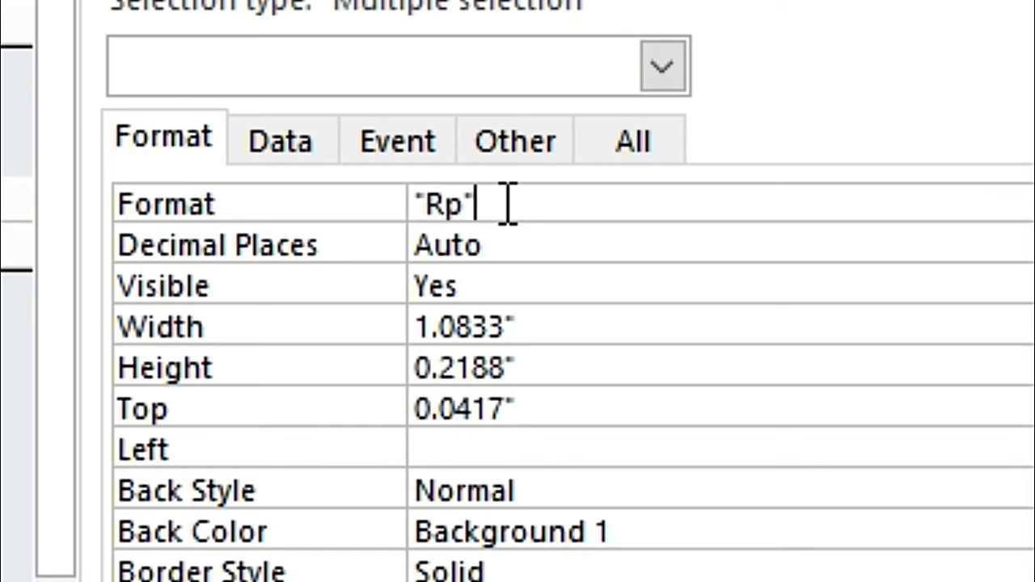
type("\"#,@@")
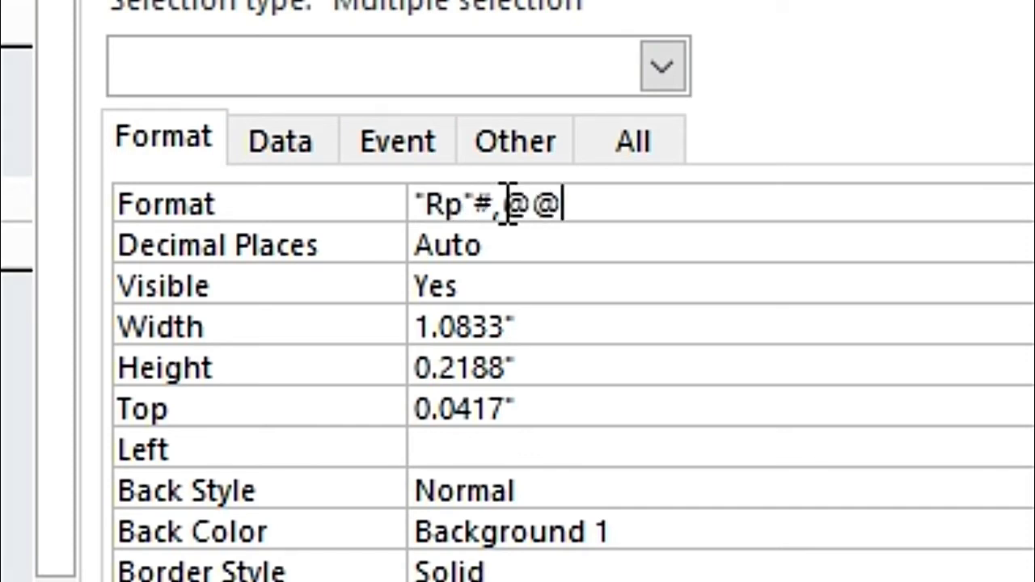
key("BackSpace")
key("BackSpace")
type("##0;\"")
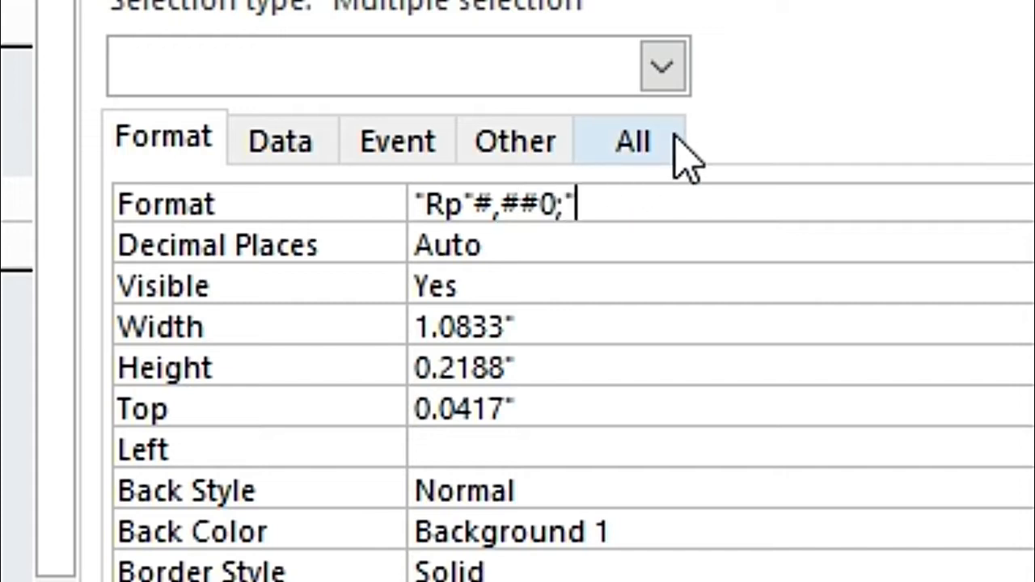
type("(Rp")
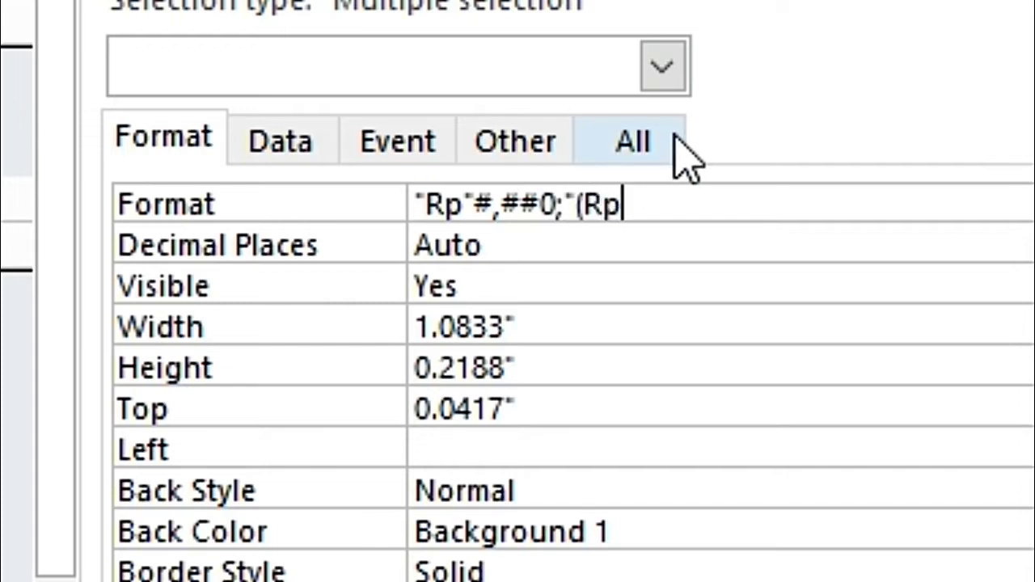
type("\"#,##0")
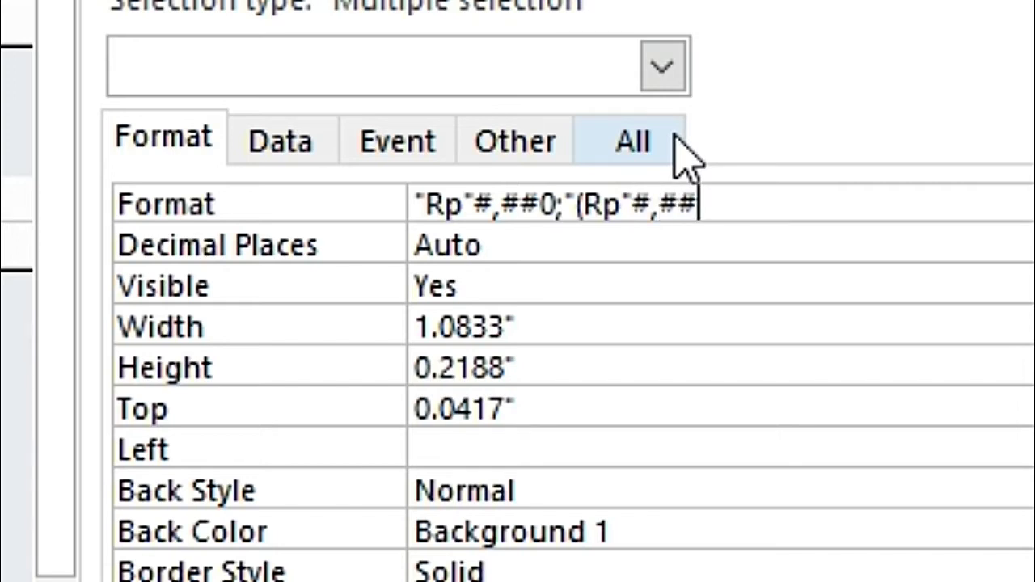
type(")")
key("Return")
left_click(608, 396)
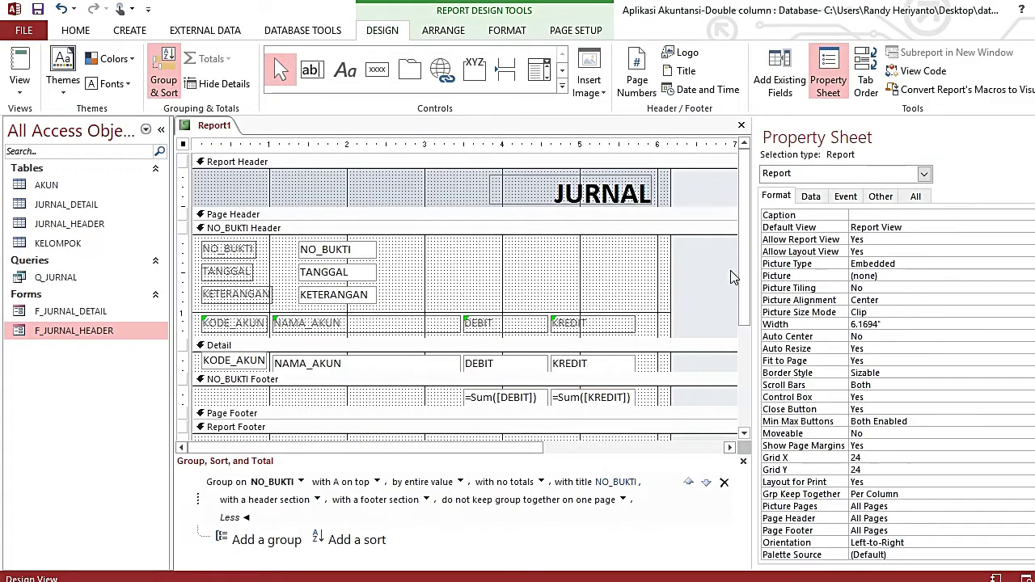
Shrink the Report Footer section to zero height and make the DEBIT and KREDIT totals bold.
scroll(607, 391, "down", 2)
left_click_drag(607, 414, 606, 395)
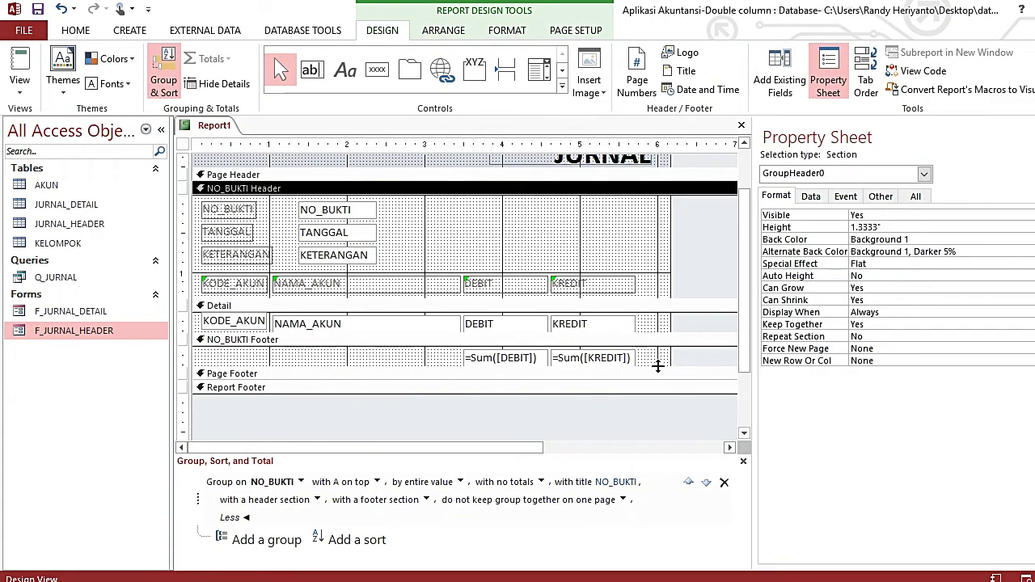
left_click_drag(656, 363, 495, 359)
left_click(507, 29)
left_click(445, 237)
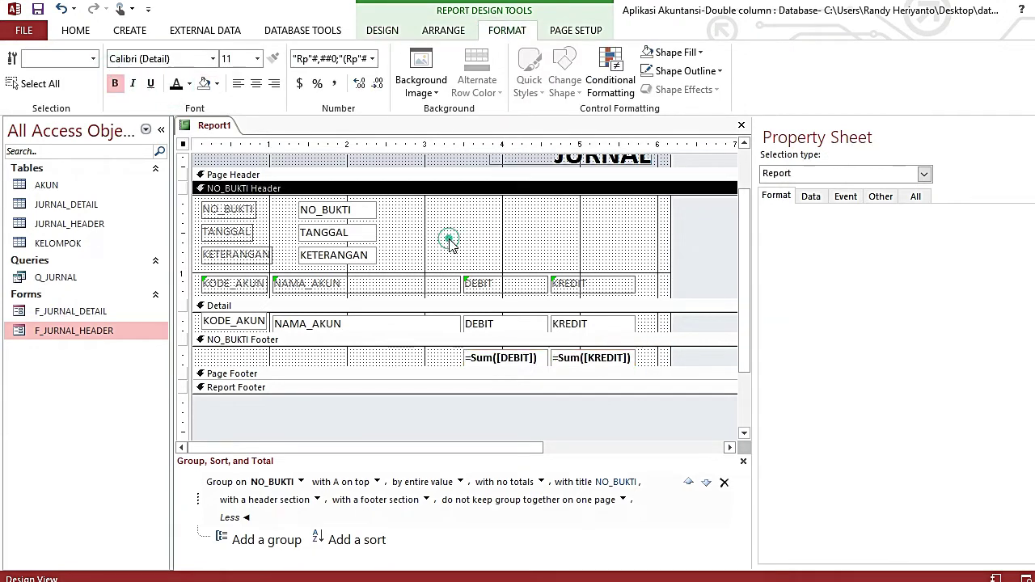
Widen the KETERANGAN text box and make all labels and fields in the NO_BUKTI Header bold.
left_click(376, 255)
left_click_drag(379, 255, 514, 255)
left_click_drag(183, 204, 183, 287)
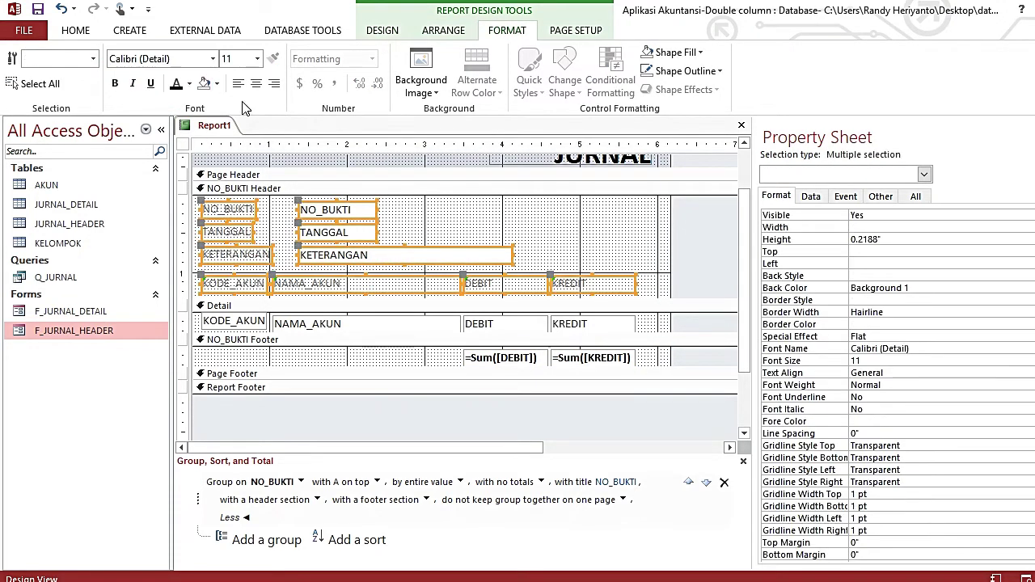
left_click(612, 240)
Change the Detail section's Alternate Back Color property.
left_click(639, 305)
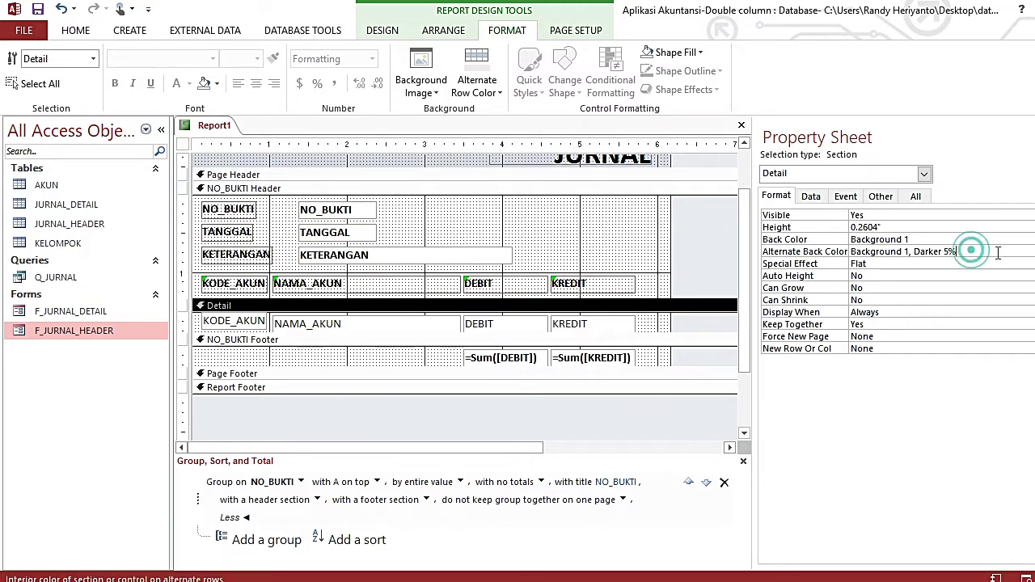
left_click(970, 251)
left_click(906, 264)
left_click(606, 232)
Change the Report Header section's background colour to white.
scroll(604, 231, "up", 1)
left_click(679, 188)
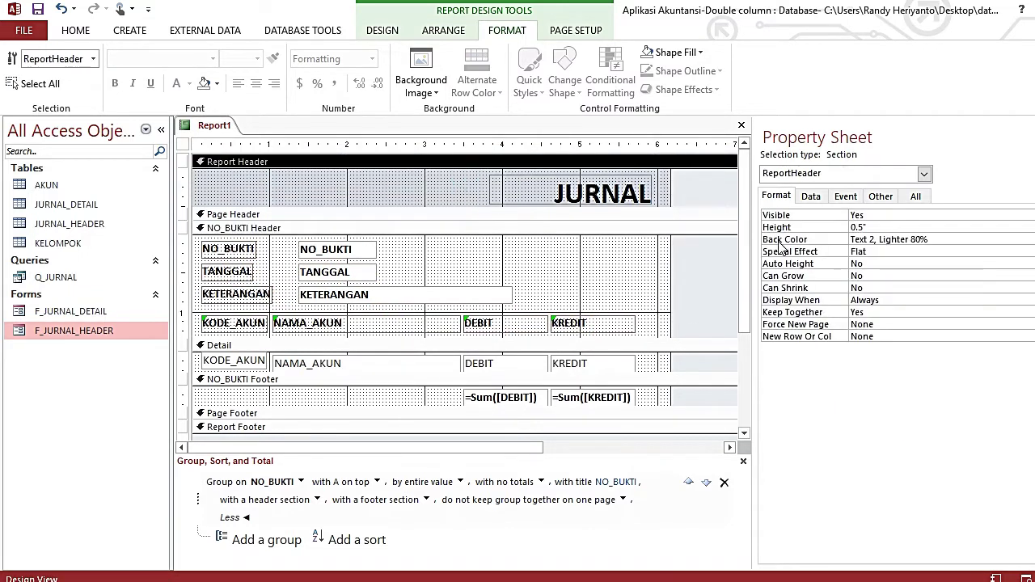
left_click(974, 240)
left_click(1030, 239)
left_click(1031, 239)
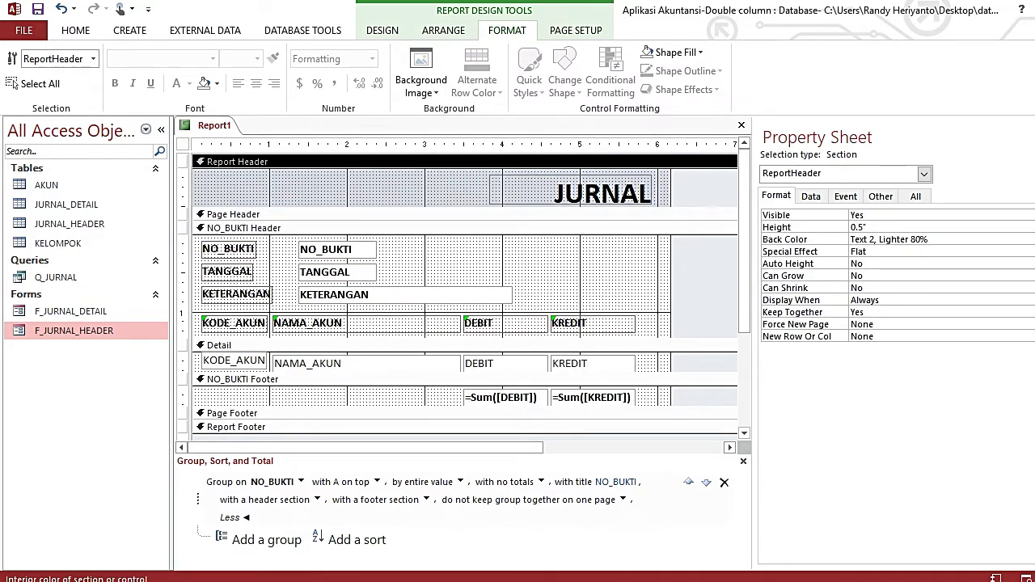
left_click(1033, 239)
left_click(862, 291)
left_click(414, 268)
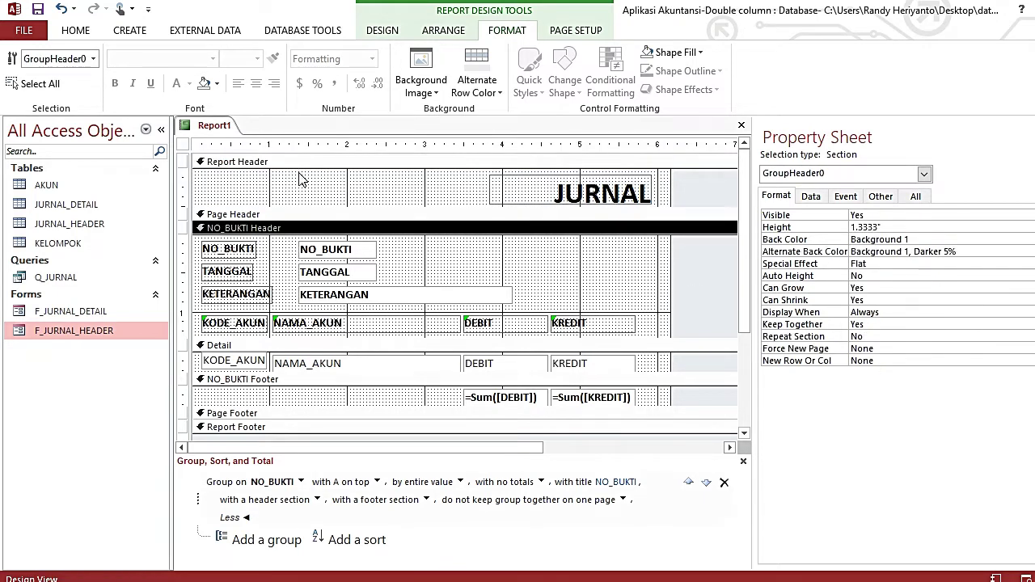
Check the journal report in Report View and return to Design View.
left_click(76, 30)
left_click(19, 84)
left_click(61, 179)
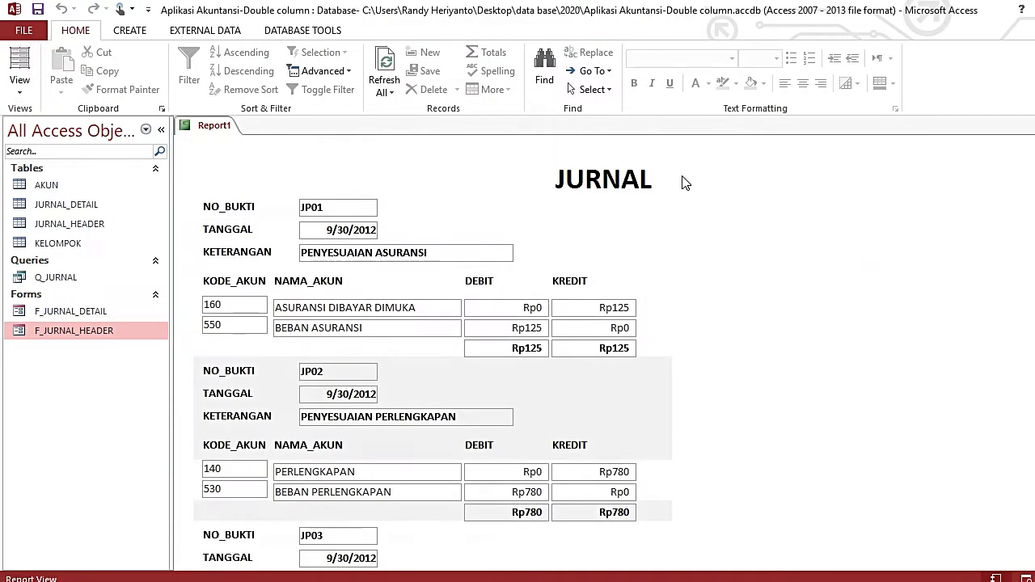
right_click(685, 177)
left_click(734, 225)
Set the report's Pop Up property to Yes, checking the pop-up window in Report View before returning to Design View.
left_click(881, 195)
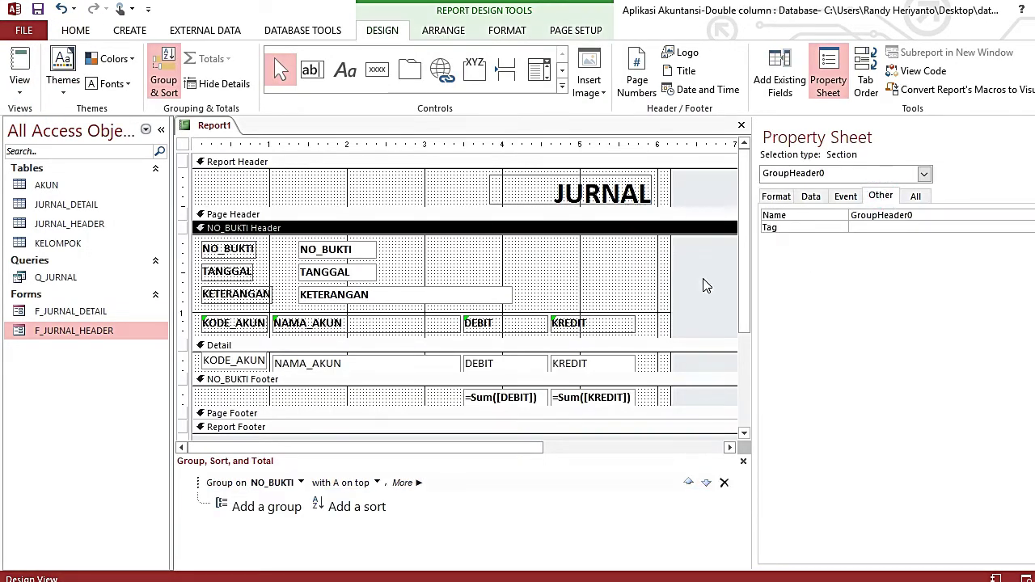
left_click(707, 286)
left_click(19, 81)
left_click(48, 113)
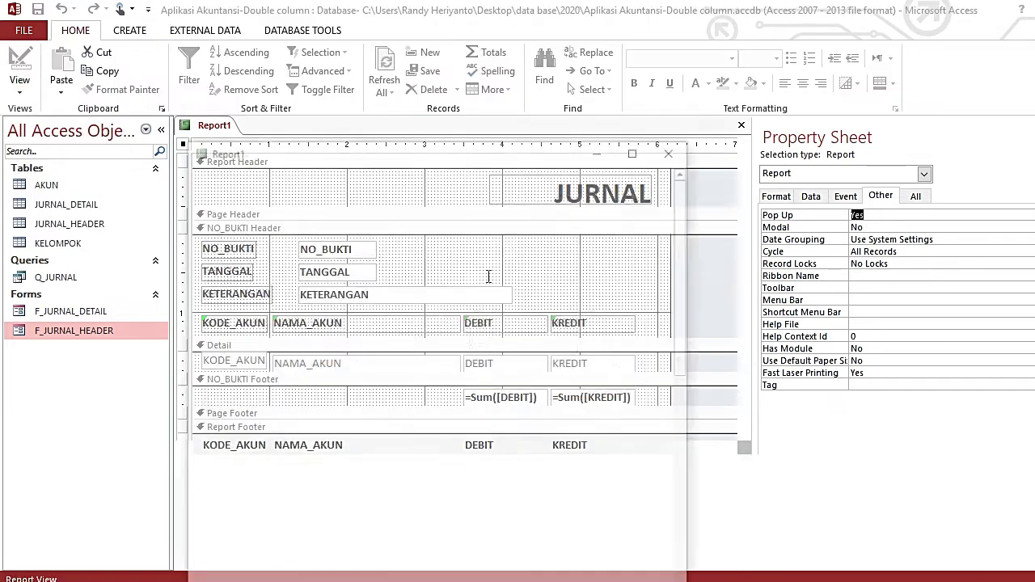
left_click(561, 138)
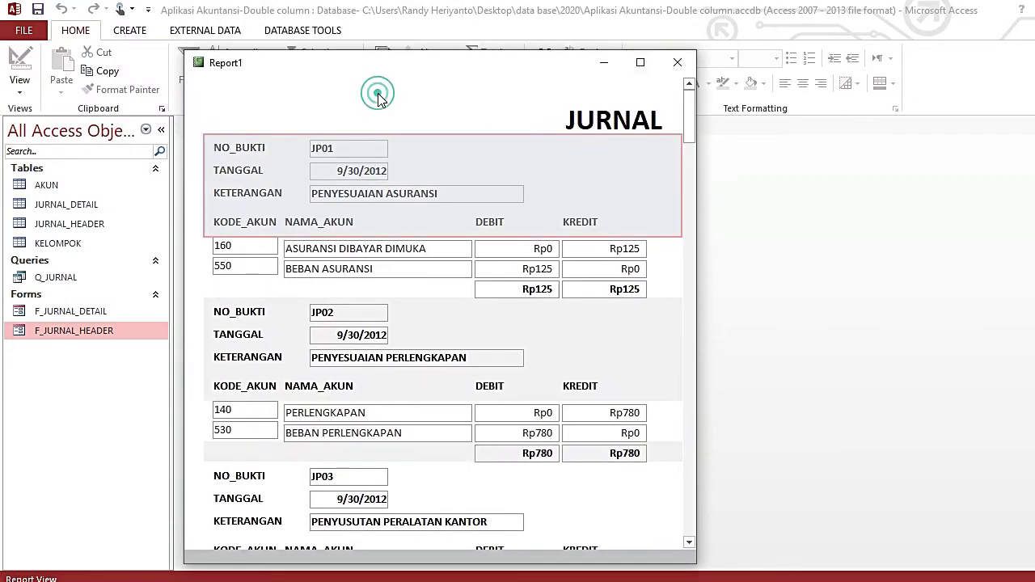
right_click(253, 94)
key("Escape")
right_click(257, 82)
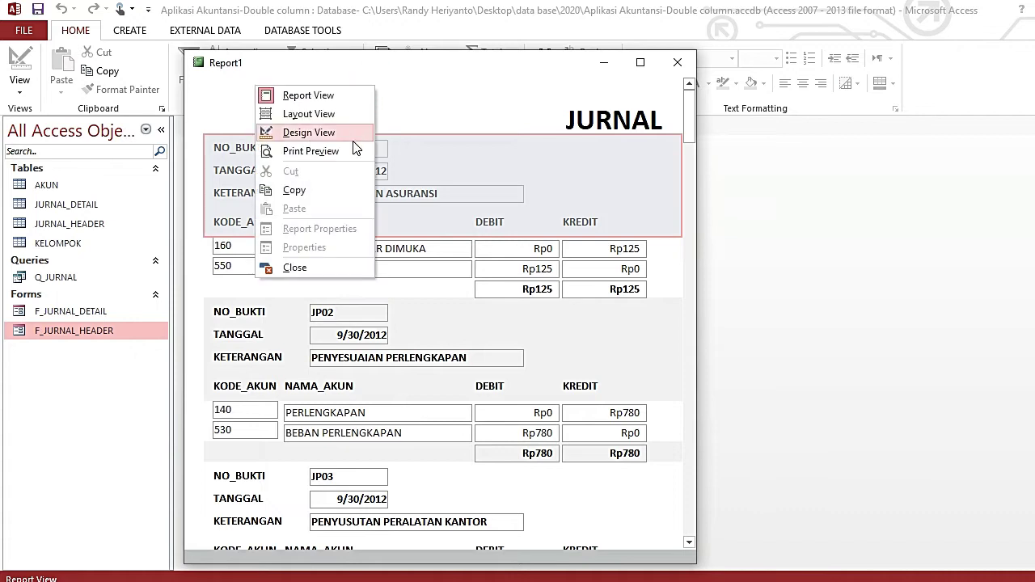
left_click(358, 144)
Save the report as R_JURNAL and close it.
right_click(216, 126)
left_click(244, 133)
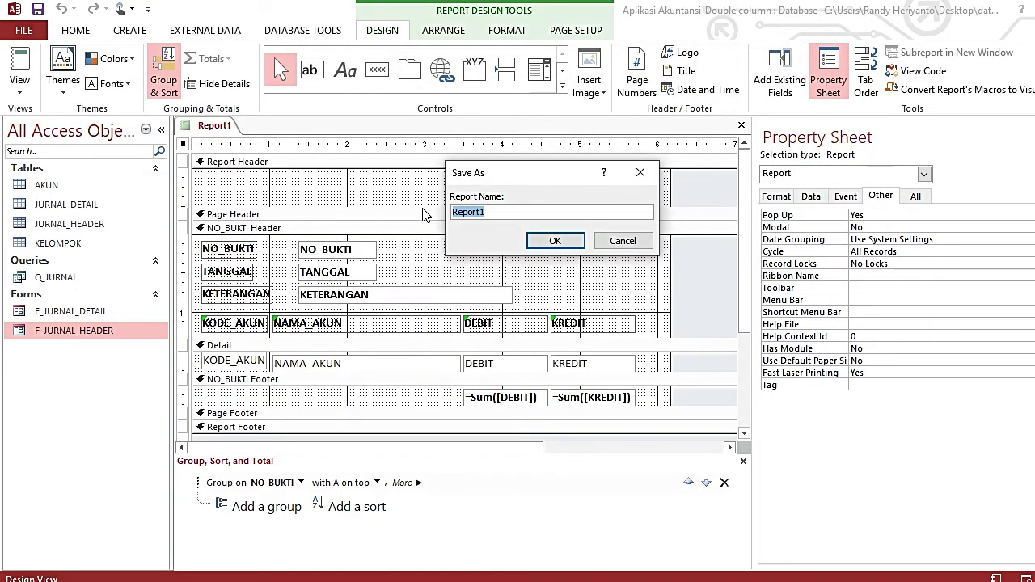
type("R")
key("Caps_Lock")
type("_JURNAL")
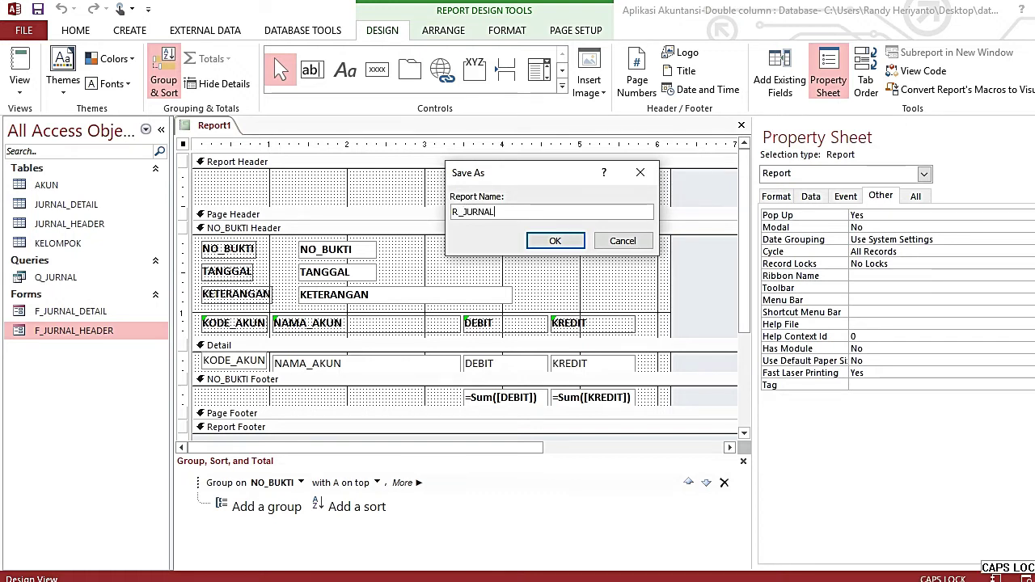
left_click(535, 239)
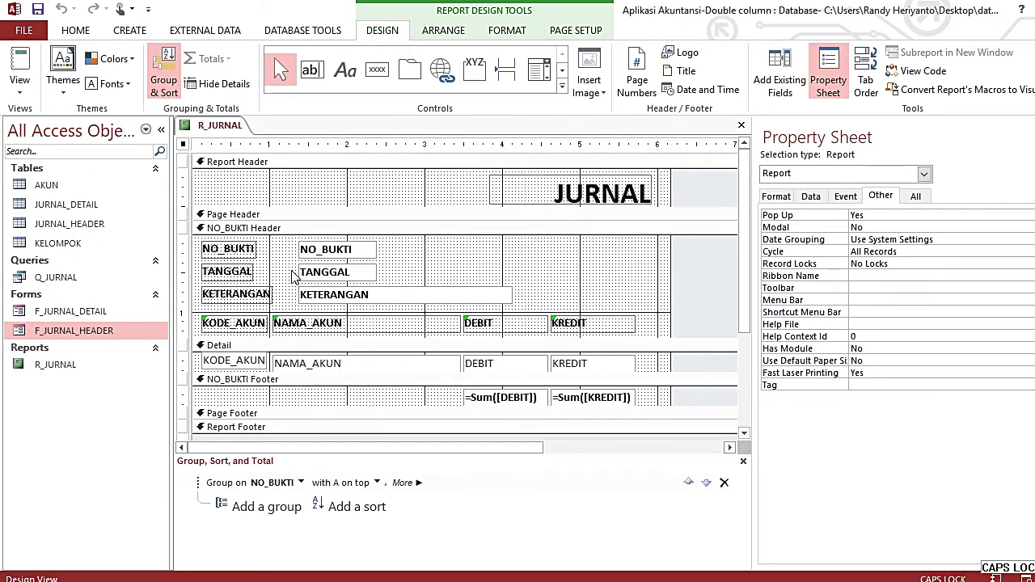
right_click(231, 128)
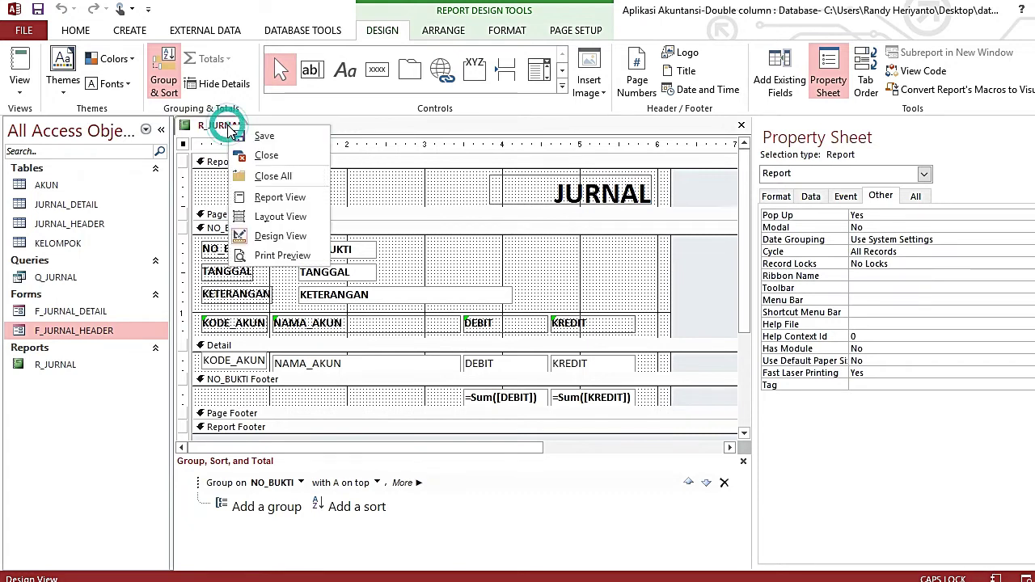
left_click(264, 163)
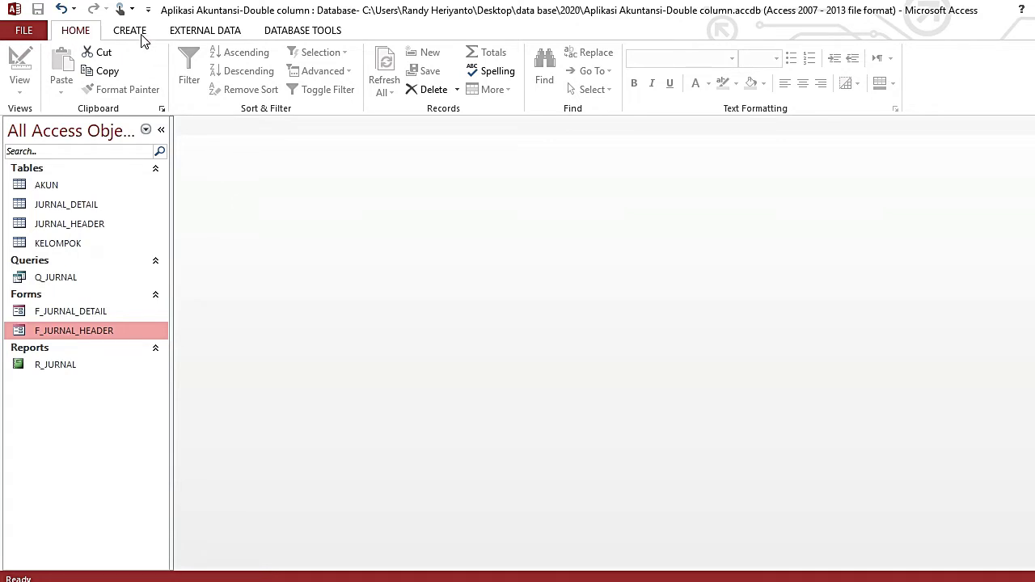
Duplicate the Q_JURNAL query under the name Q_BUKUBESAR.
left_click(209, 265)
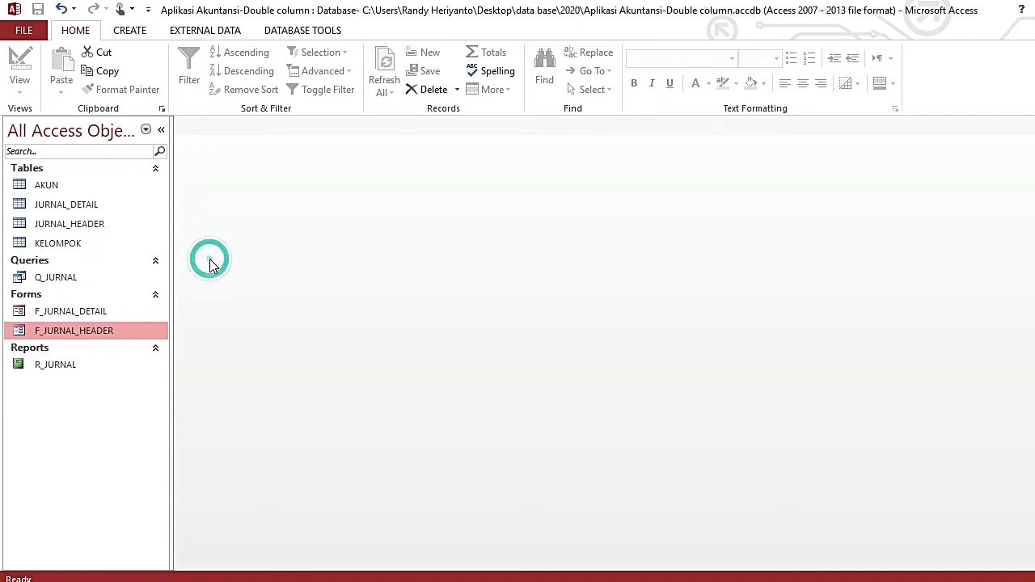
left_click(108, 279)
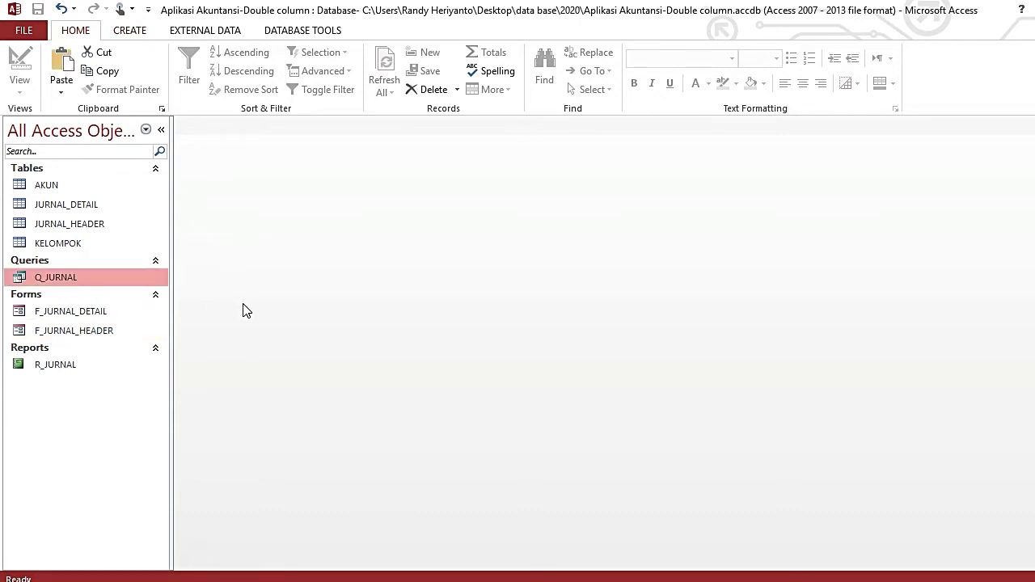
key("ctrl+v")
type("Q")
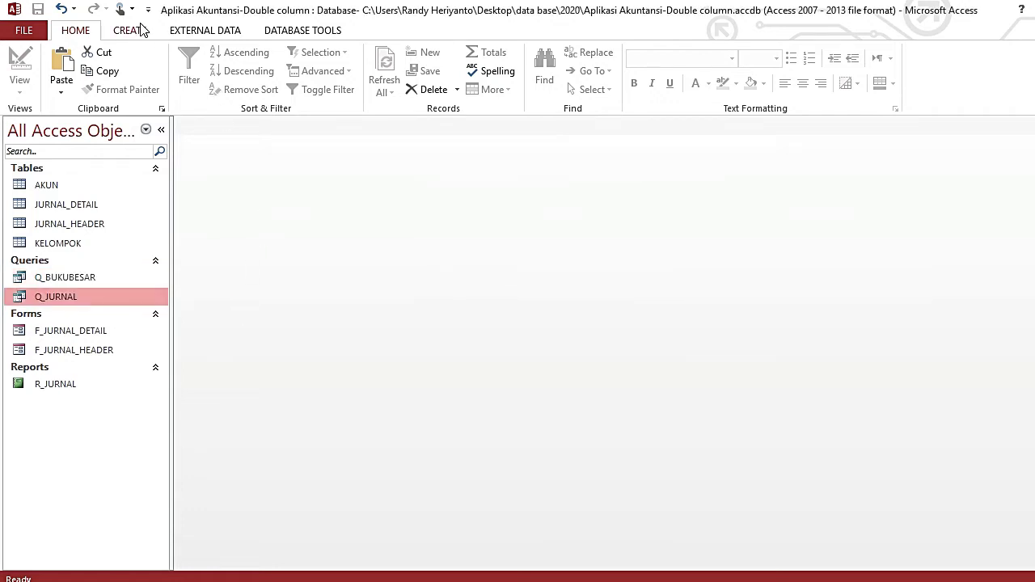
Create a new report in Design View with Q_BUKUBESAR as its record source and list its available fields.
left_click(139, 30)
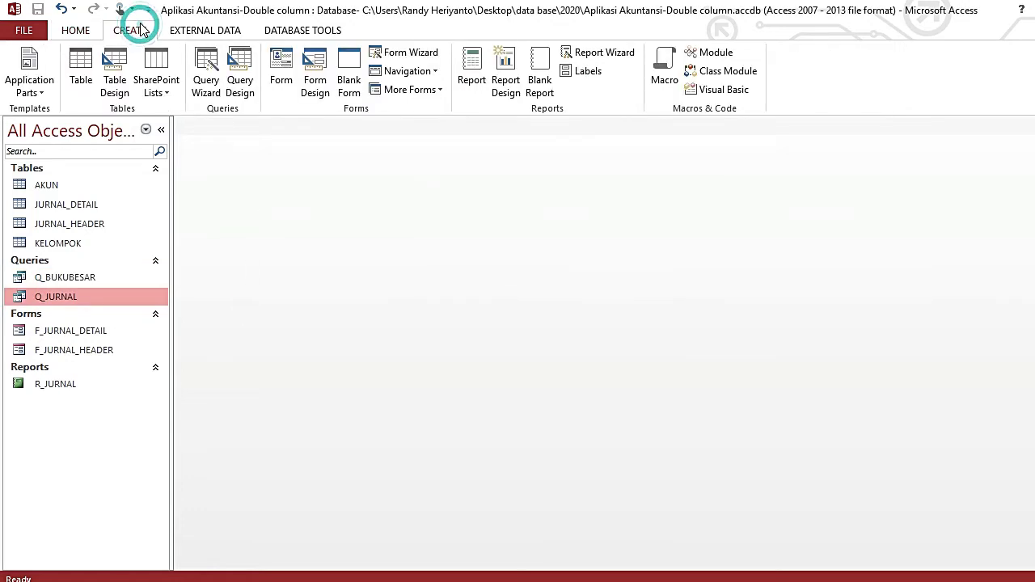
left_click(505, 87)
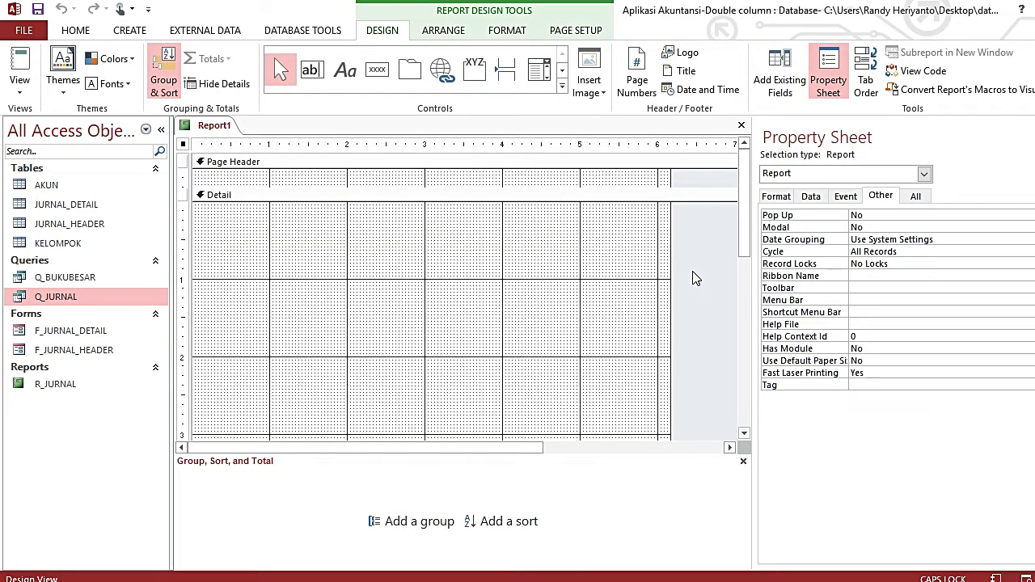
left_click(811, 196)
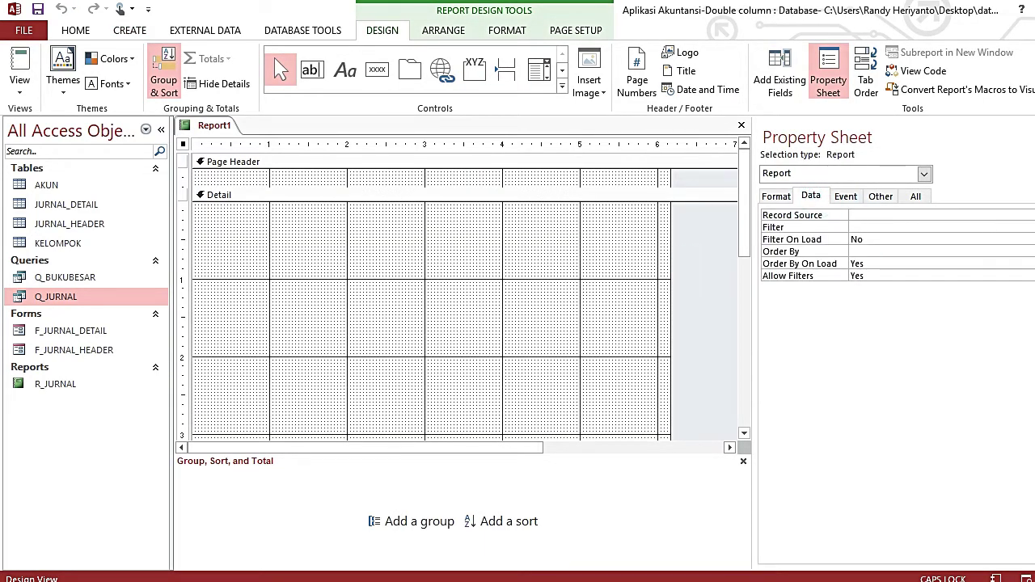
left_click(1027, 215)
left_click(998, 269)
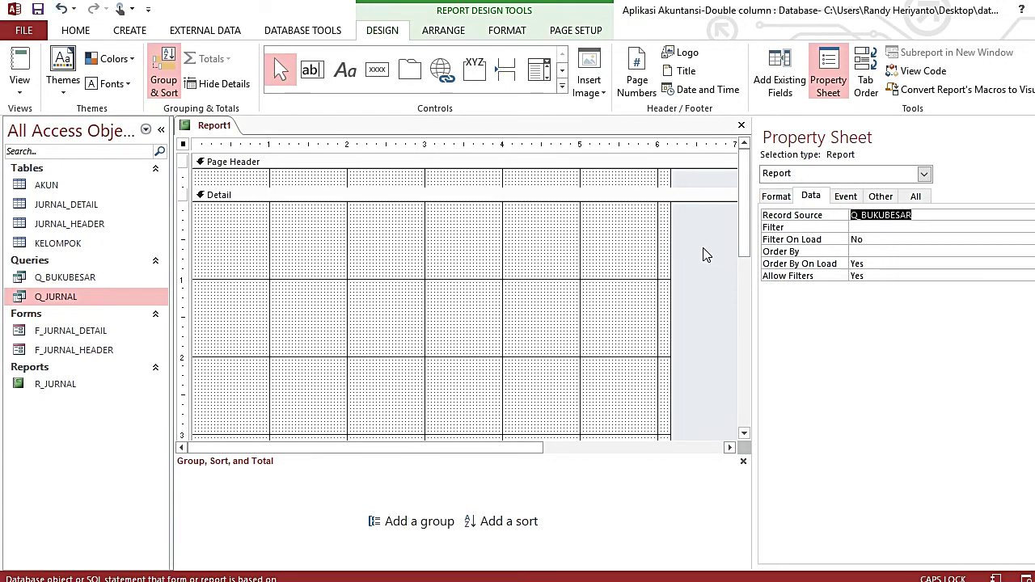
left_click(784, 80)
left_click(710, 271)
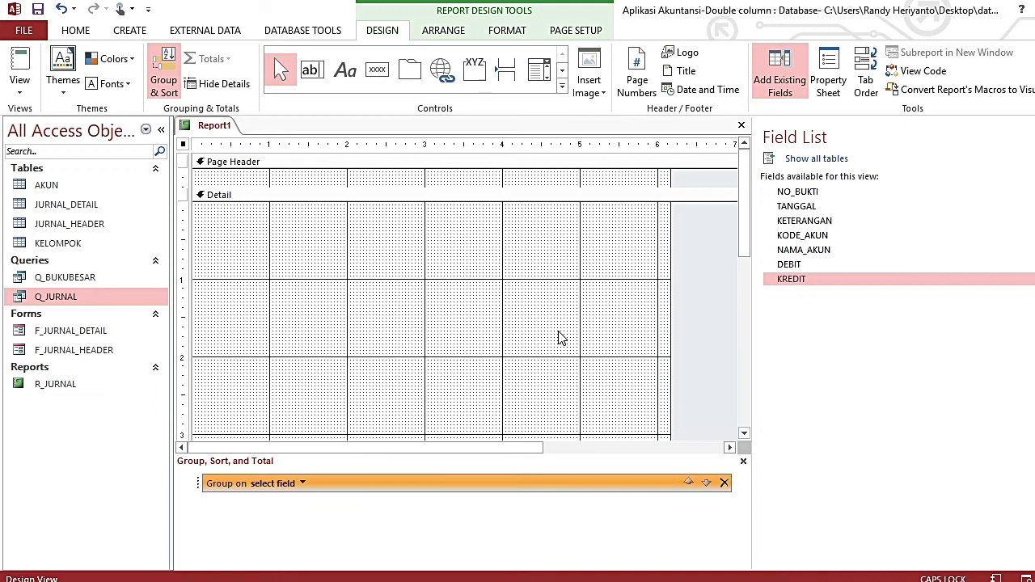
Group the report on KODE_AKUN with both a header section and a footer section.
left_click(303, 484)
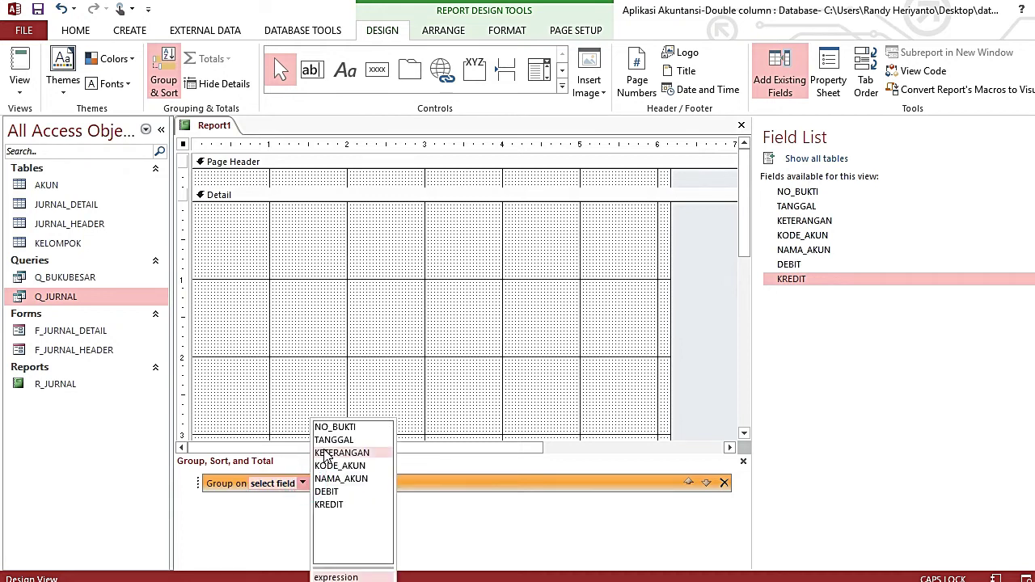
left_click(329, 461)
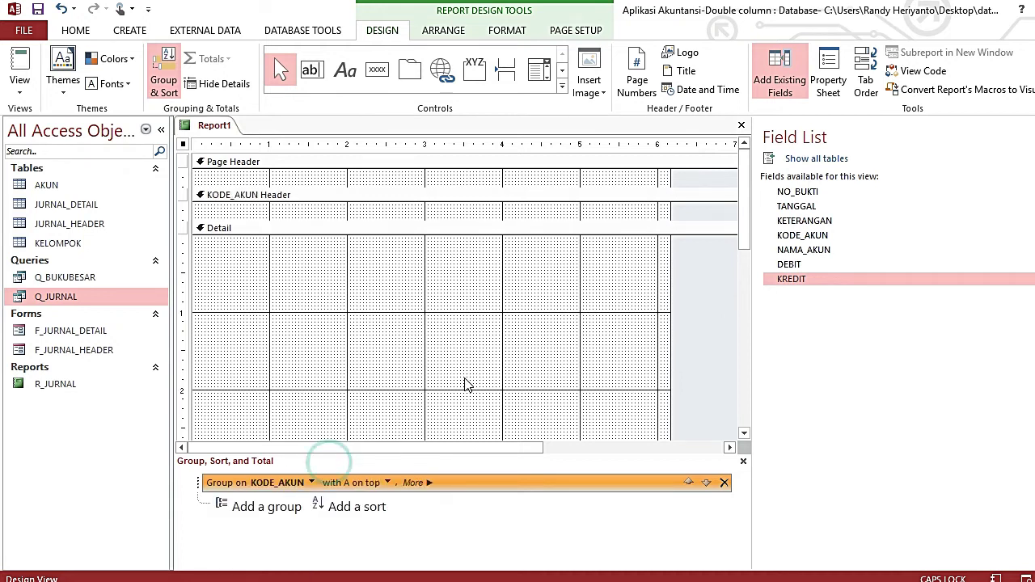
left_click(431, 485)
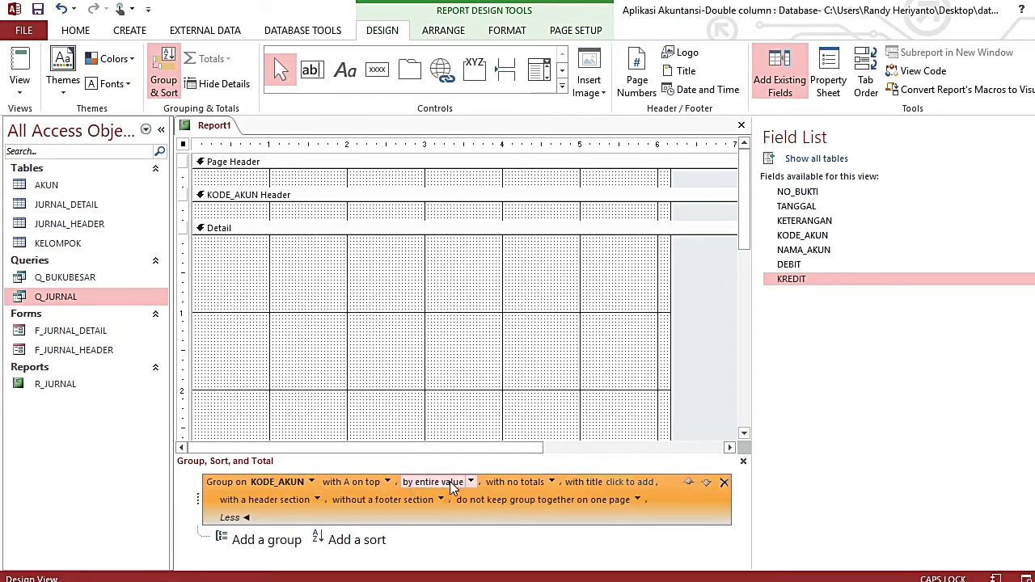
left_click(442, 500)
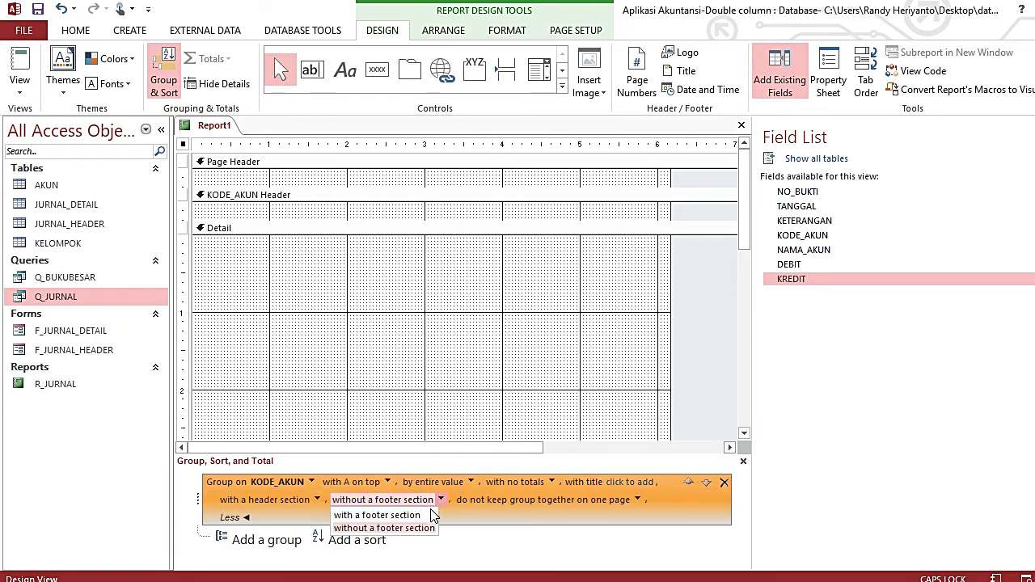
left_click(431, 515)
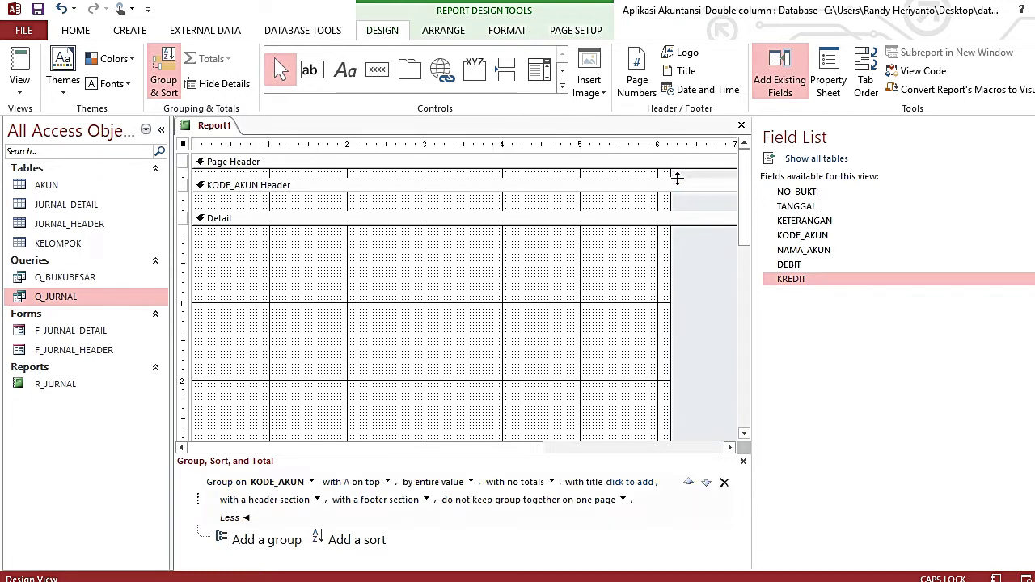
Collapse the Page Header section to zero height and add Report Header and Report Footer sections.
left_click_drag(678, 178, 677, 168)
right_click(413, 256)
left_click(487, 457)
Shorten the Detail section to about 0.6 inches high.
left_click_drag(746, 213, 745, 397)
left_click_drag(624, 328, 624, 157)
left_click_drag(741, 330, 734, 244)
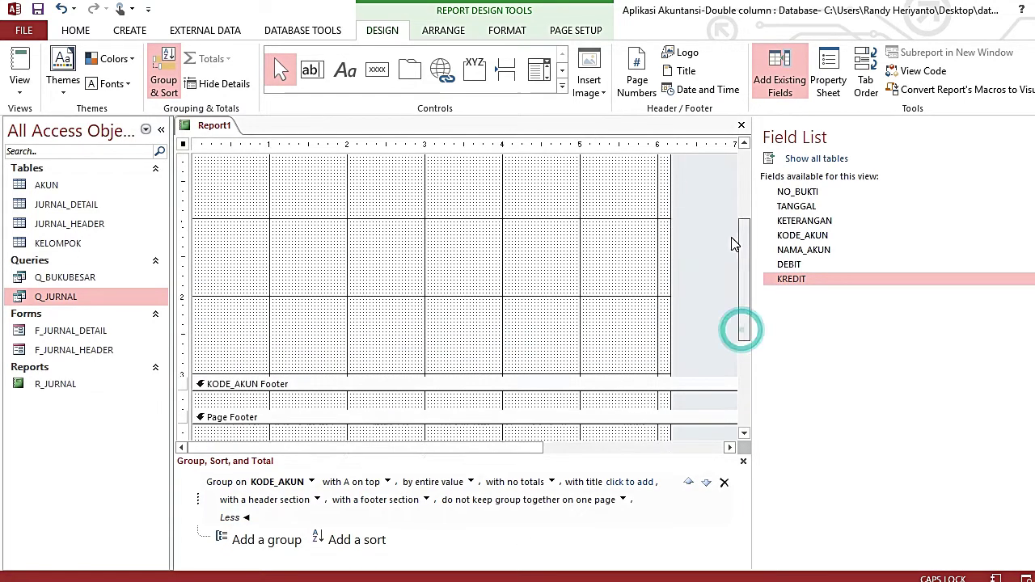
scroll(644, 272, "up", 3)
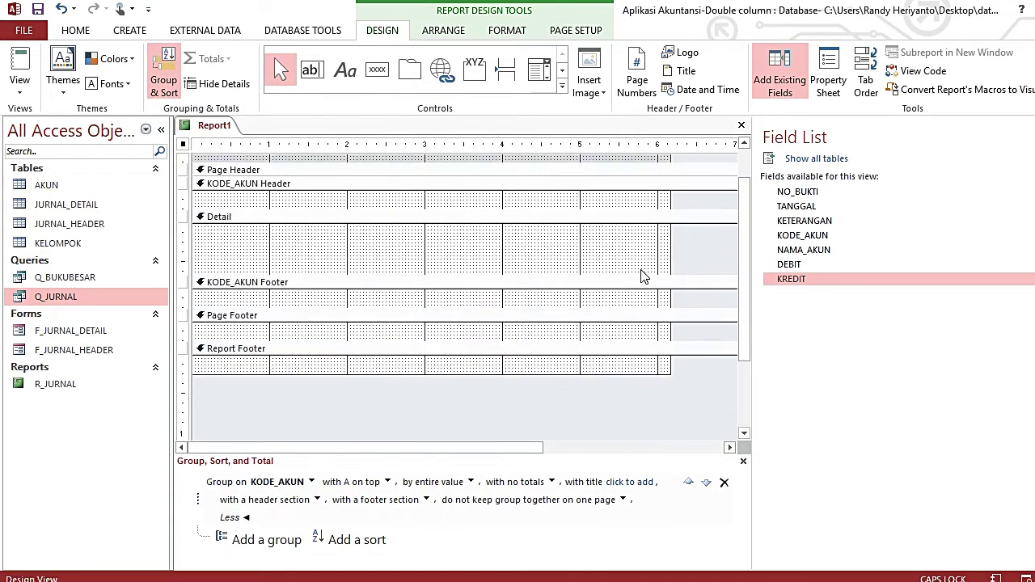
Add the KODE_AKUN, NAMA_AKUN, NO_BUKTI, TANGGAL, KETERANGAN, DEBIT and KREDIT fields to the Detail section.
double_click(808, 235)
double_click(811, 249)
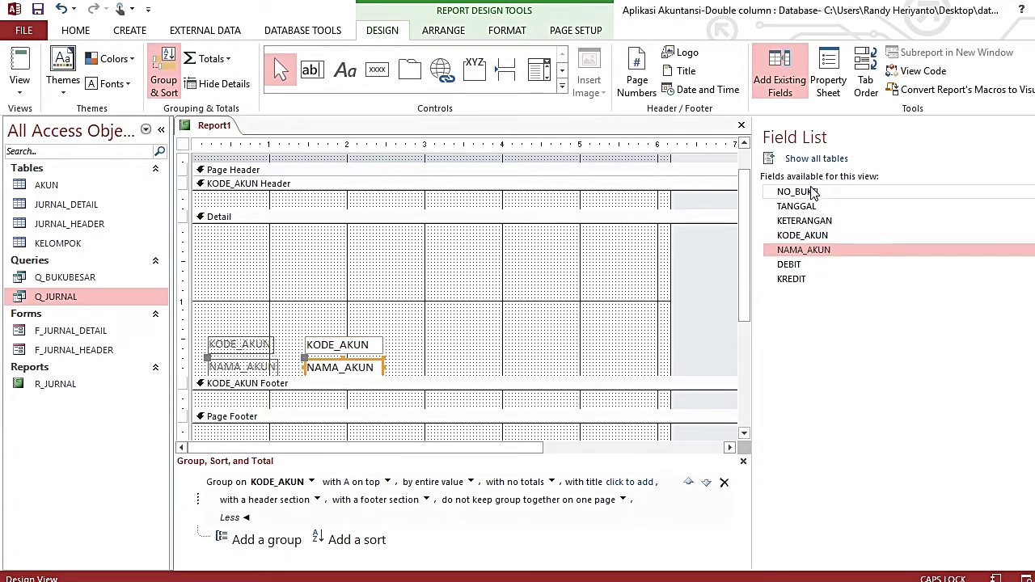
double_click(797, 192)
double_click(796, 206)
double_click(804, 221)
double_click(789, 264)
double_click(791, 279)
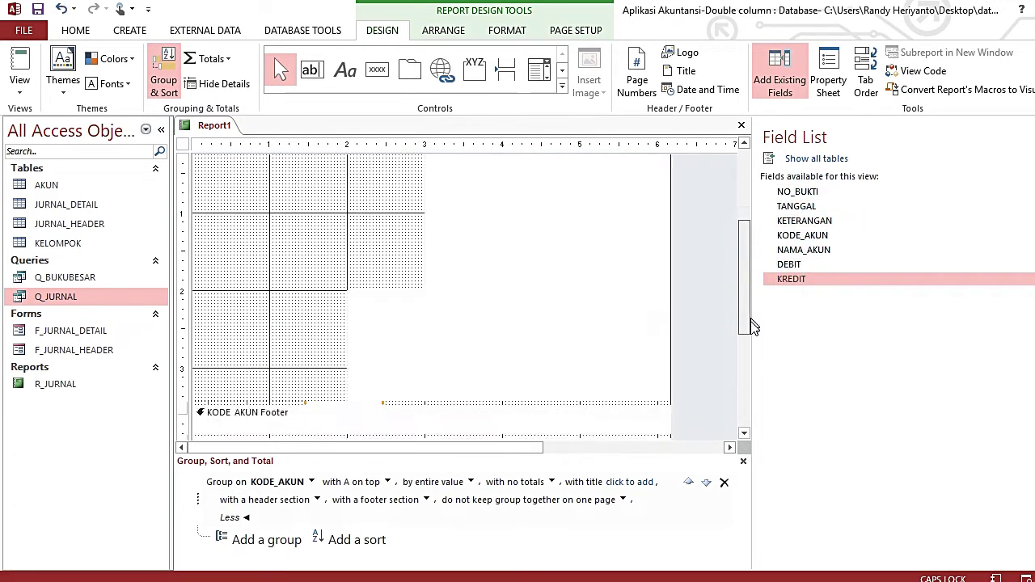
Move the KODE_AKUN and NAMA_AKUN fields with their labels from the Detail section into the KODE_AKUN Header.
scroll(388, 338, "down", 1)
left_click_drag(211, 279, 291, 327)
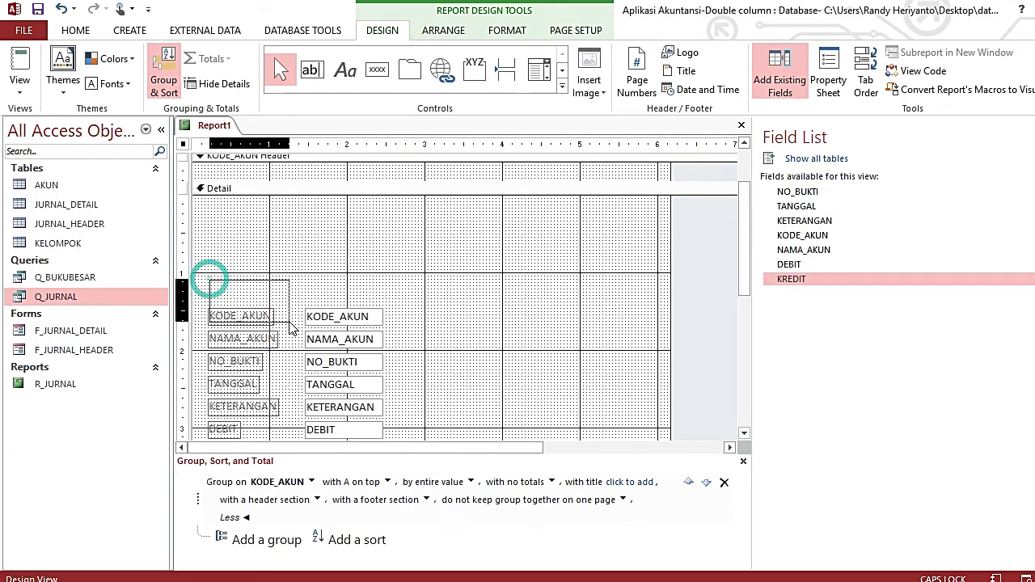
key("ctrl+x")
left_click(409, 171)
key("ctrl+v")
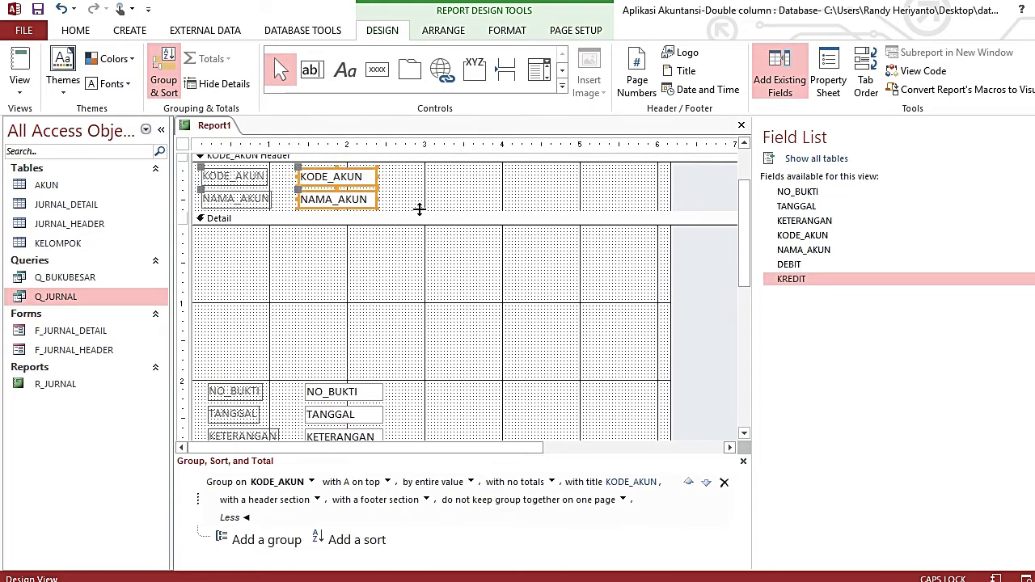
Heighten the KODE_AKUN Header and move the NO_BUKTI, TANGGAL, KETERANGAN, DEBIT and KREDIT labels into it.
left_click_drag(419, 209, 419, 258)
scroll(420, 323, "down", 2)
scroll(591, 281, "up", 3)
left_click(591, 281)
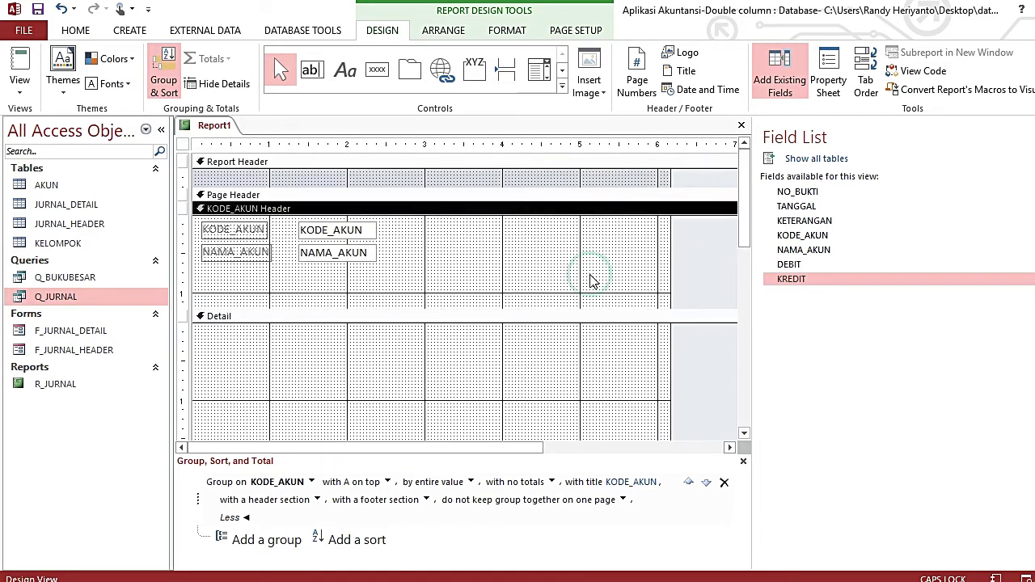
key("ctrl+v")
left_click(589, 275)
Arrange the NO_BUKTI, TANGGAL and KETERANGAN labels in a row below NAMA_AKUN, widening the TANGGAL and KETERANGAN labels.
left_click_drag(393, 224, 212, 310)
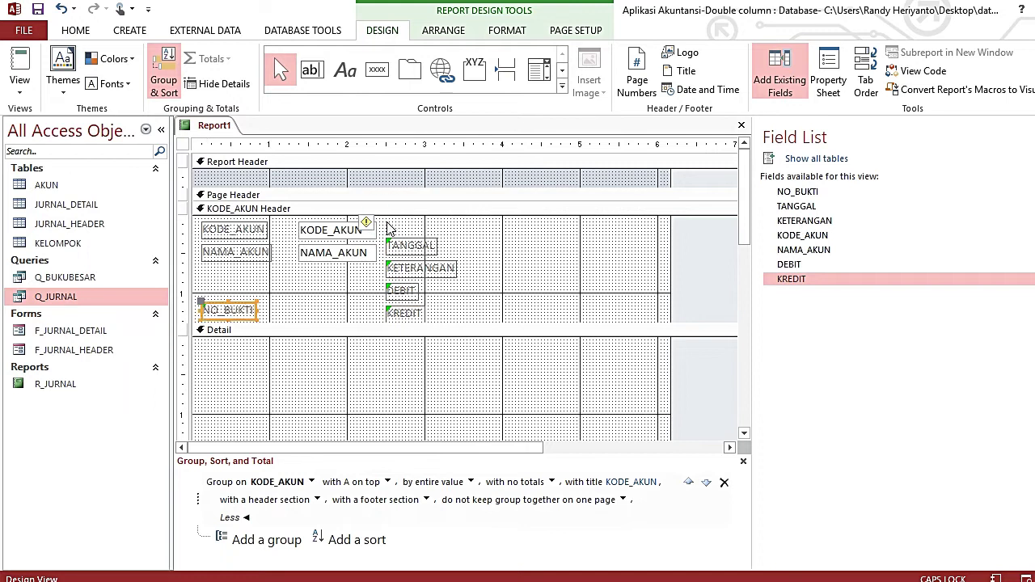
left_click_drag(404, 245, 509, 299)
left_click(401, 312)
left_click(400, 290, "shift")
left_click(452, 269)
left_click_drag(453, 269, 634, 311)
Nudge the TANGGAL and KETERANGAN labels closer to NO_BUKTI and line up equally wide DEBIT and KREDIT labels after them.
left_click(331, 314)
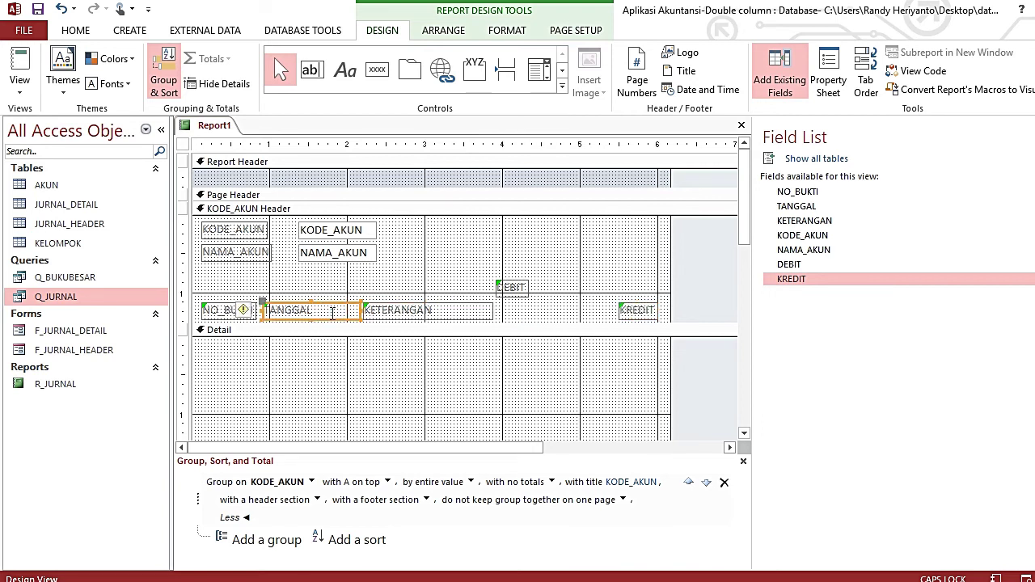
left_click(404, 311, "shift")
left_click_drag(405, 311, 401, 311)
left_click(511, 287)
left_click_drag(511, 287, 508, 309)
left_click_drag(527, 309, 587, 288)
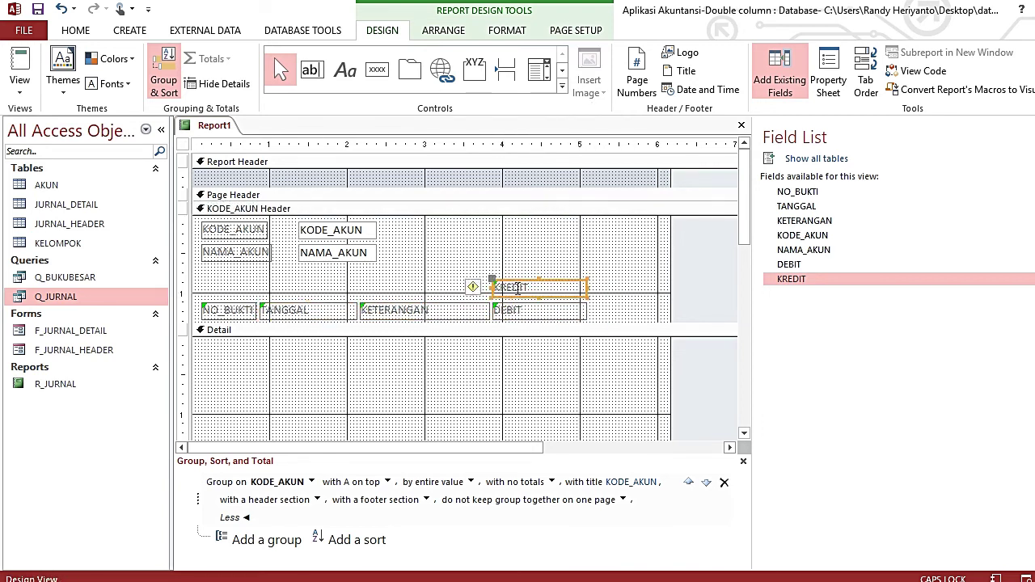
left_click_drag(517, 289, 618, 311)
Move the NO_BUKTI, TANGGAL, KETERANGAN, DEBIT and KREDIT text boxes to the upper-left corner of the Detail section.
scroll(452, 323, "down", 5)
left_click_drag(317, 273, 394, 408)
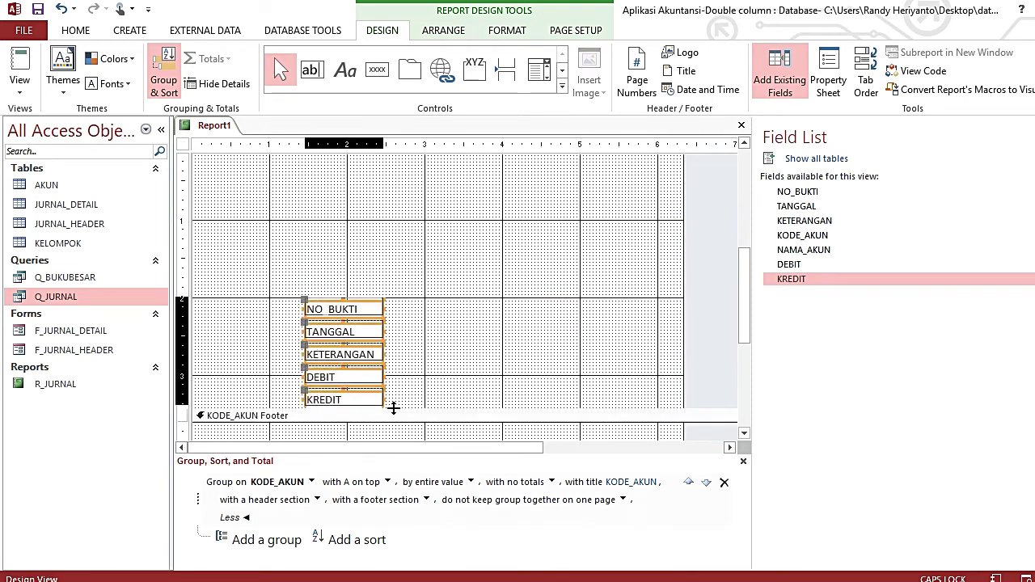
scroll(393, 408, "up", 3)
key("ctrl+x")
left_click(288, 351)
scroll(380, 272, "down", 3)
key("ctrl+v")
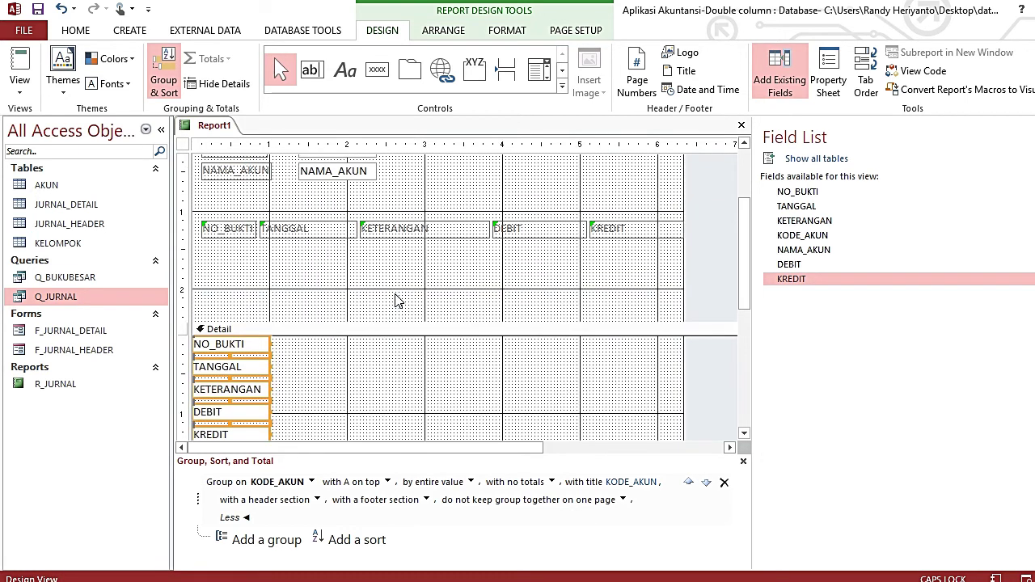
Shorten the KODE_AKUN Header and place the NO_BUKTI, TANGGAL and KETERANGAN text boxes under their matching labels at matching widths.
left_click_drag(407, 324, 404, 243)
left_click_drag(250, 280, 356, 263)
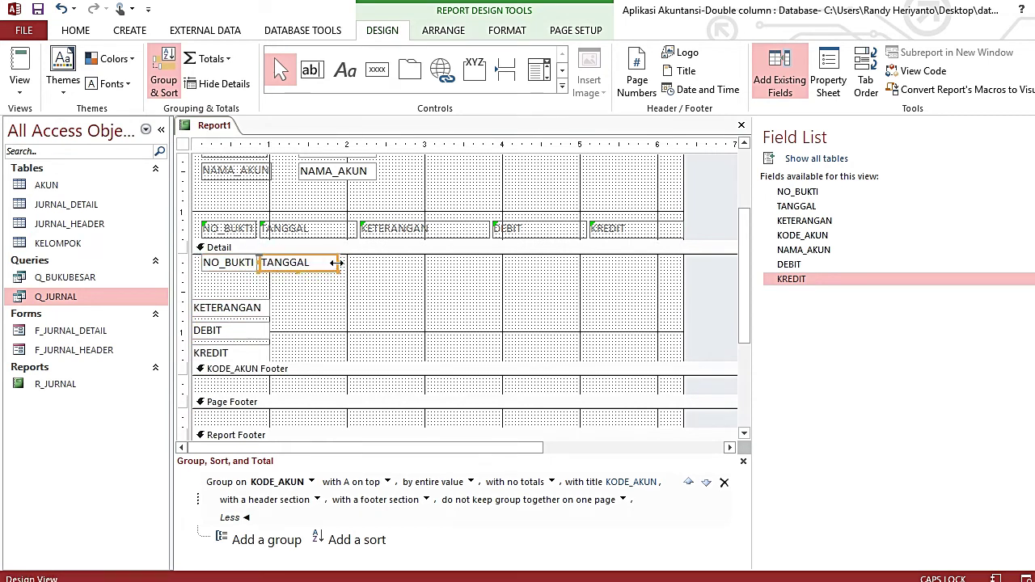
left_click(235, 307)
left_click_drag(235, 307, 490, 263)
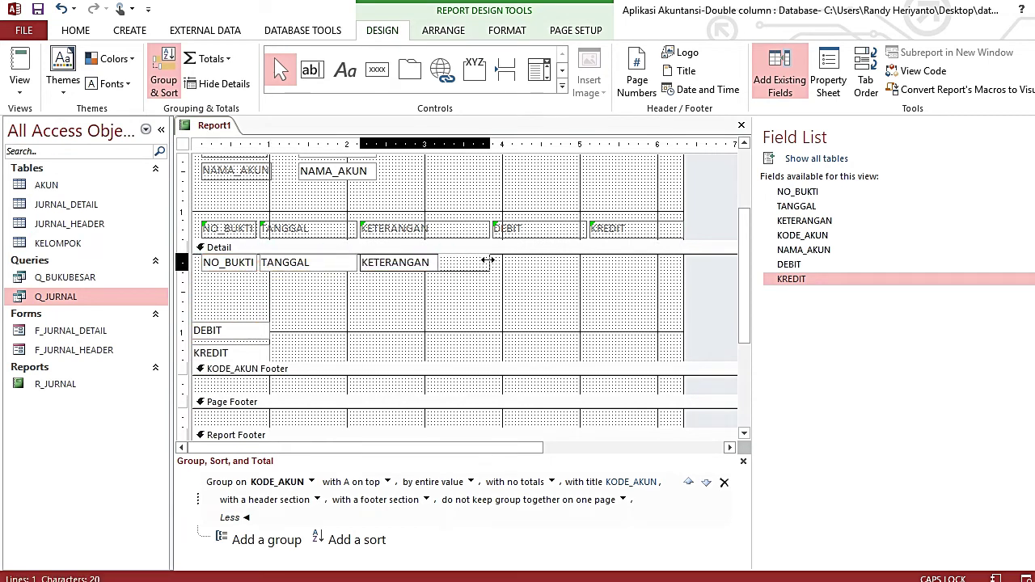
Narrow the TANGGAL text box and label slightly, and extend the KETERANGAN text box and label to close the gap.
left_click(340, 263)
left_click_drag(356, 263, 340, 263)
left_click(299, 228)
left_click_drag(356, 228, 347, 228)
left_click(420, 228)
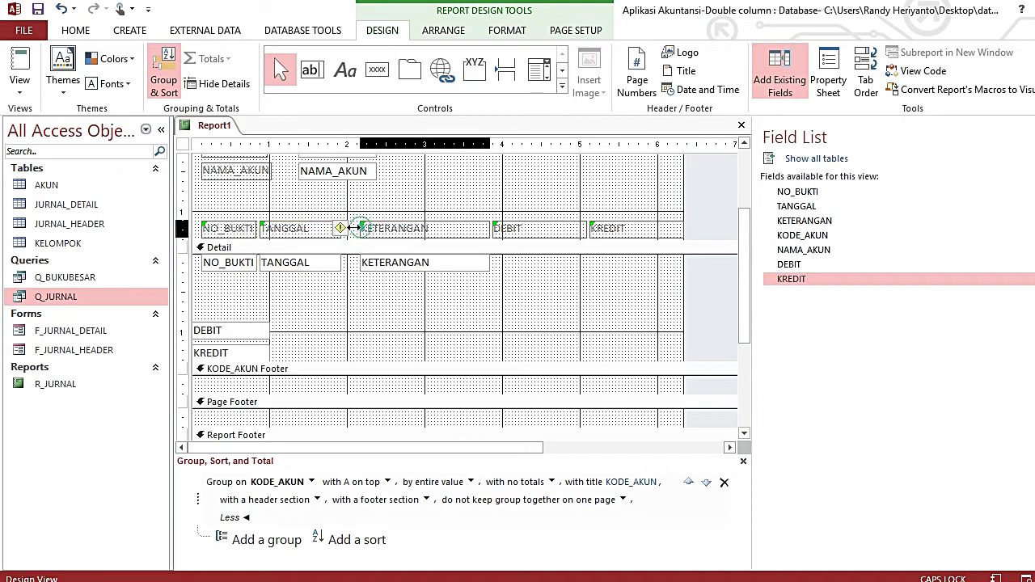
left_click(386, 269)
left_click_drag(358, 263, 344, 228)
left_click(349, 228)
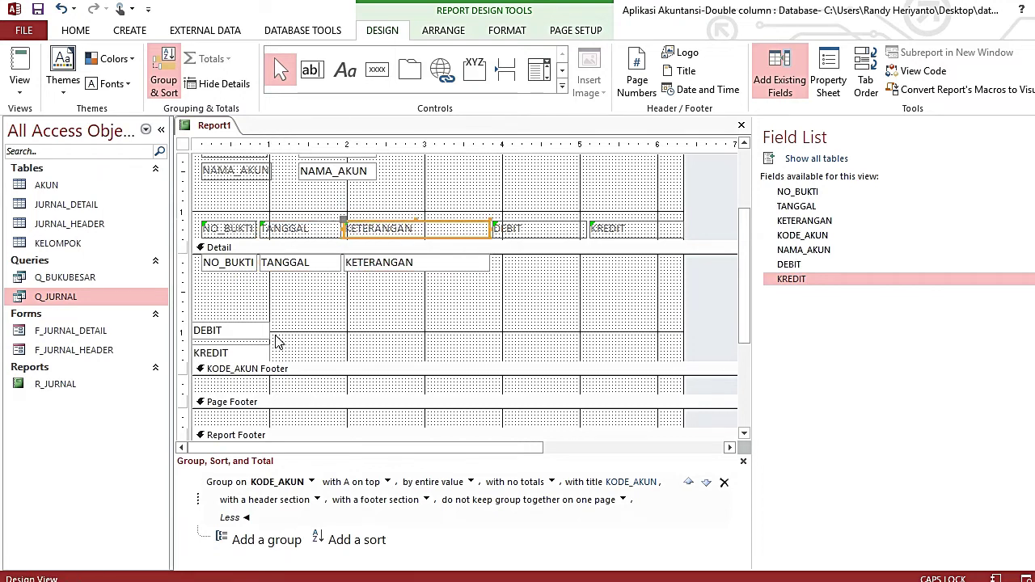
Line up the DEBIT and KREDIT text boxes under their labels at equal widths and shrink the Detail section to one row.
left_click(198, 327)
left_click_drag(198, 327, 497, 260)
left_click_drag(579, 262, 587, 262)
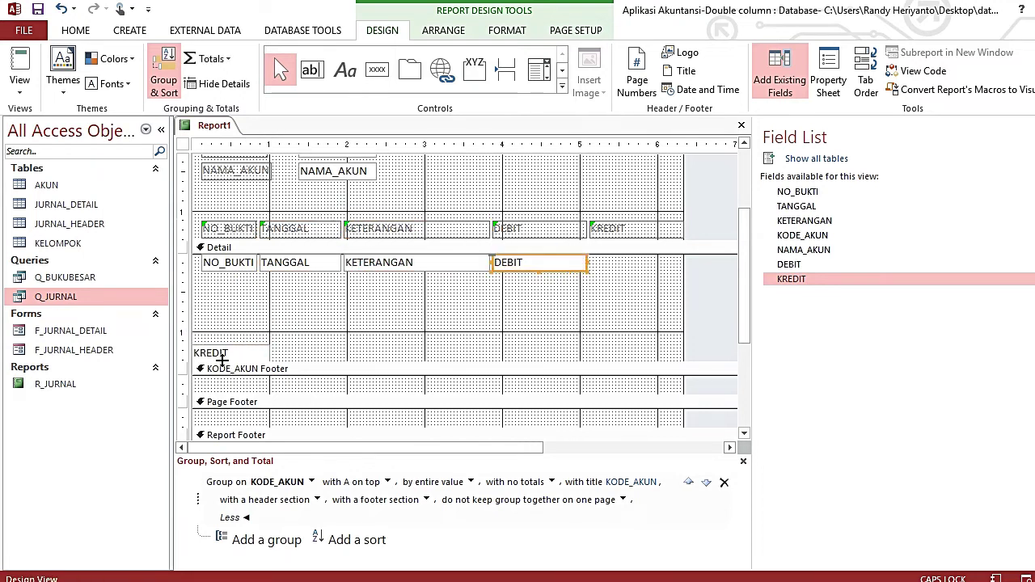
left_click_drag(198, 352, 584, 248)
left_click_drag(669, 261, 685, 262)
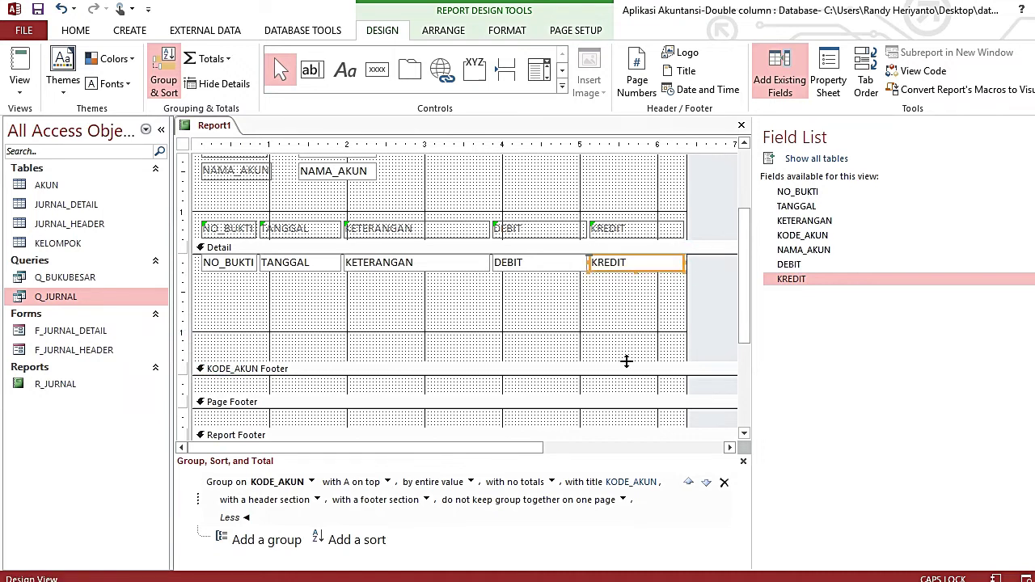
left_click_drag(625, 360, 677, 291)
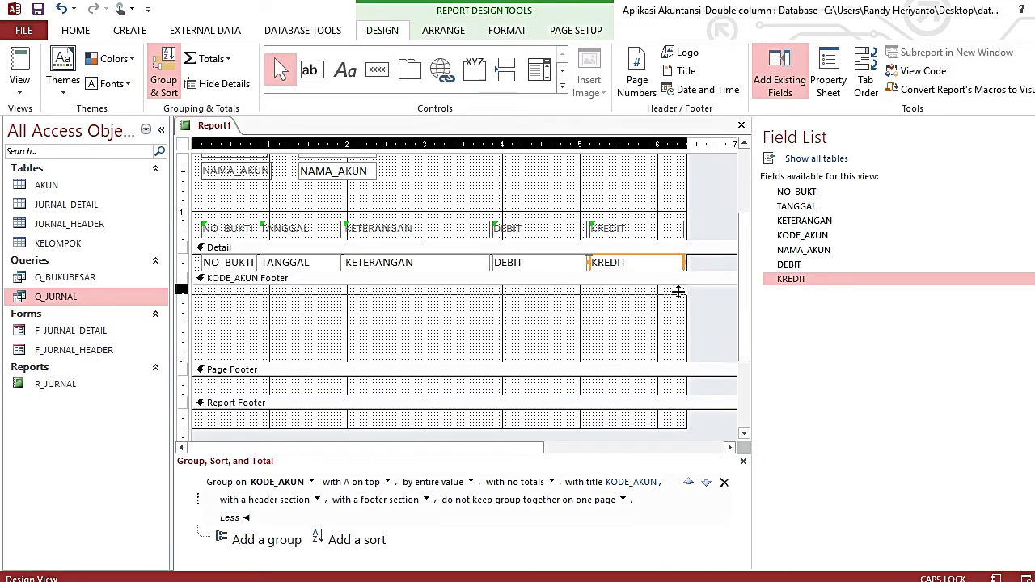
Move the row of column labels up to just below NAMA_AKUN and shorten the KODE_AKUN Header and KODE_AKUN Footer.
left_click_drag(247, 217, 617, 207)
key("Up")
key("Up")
key("Up")
key("Up")
key("Up")
key("Up")
key("Up")
key("Up")
key("Up")
key("Up")
key("Up")
key("Up")
scroll(640, 280, "up", 2)
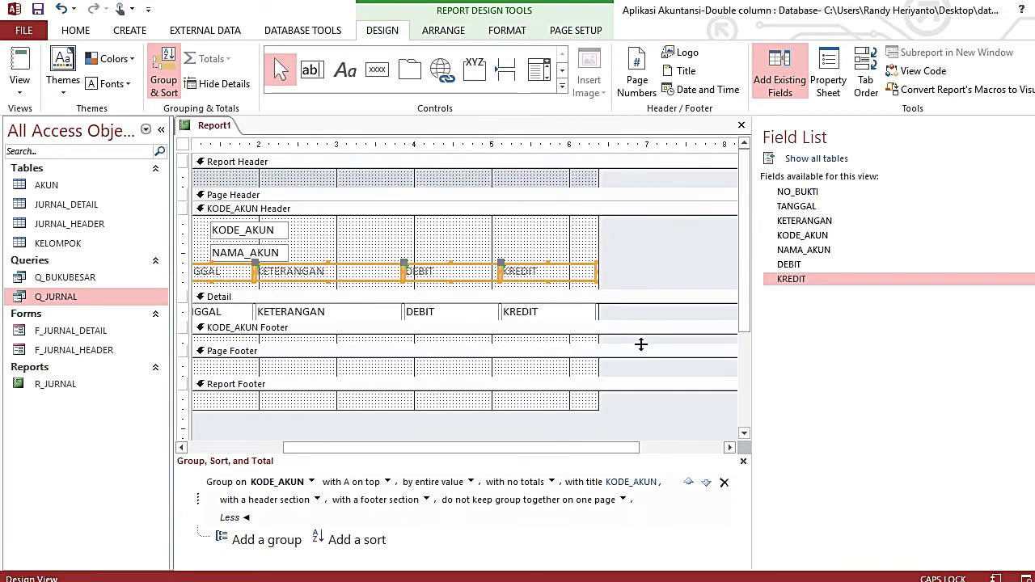
Widen the report area to just short of the 8 mark on the ruler, leaving space after the KREDIT column.
left_click_drag(554, 450, 561, 450)
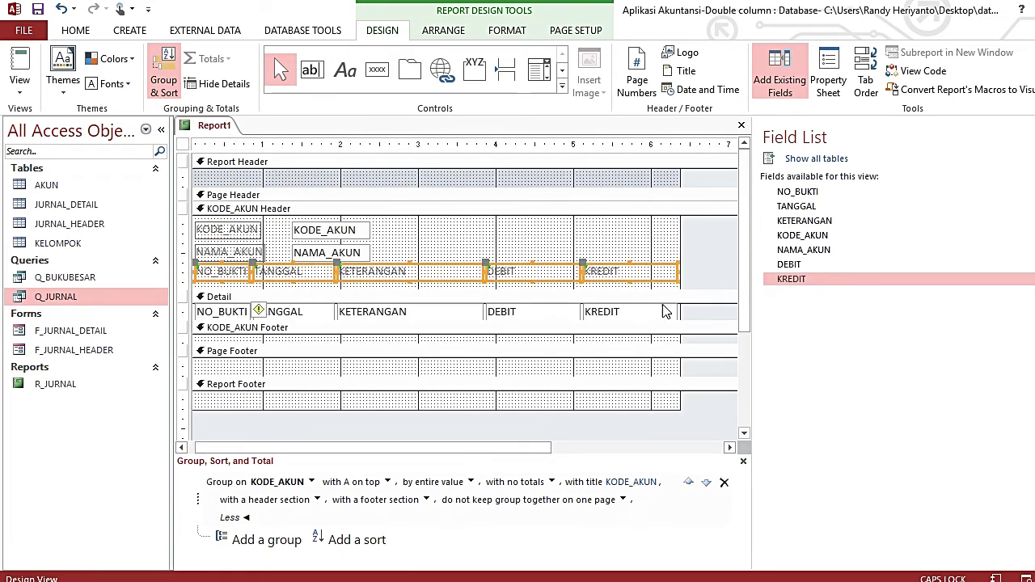
left_click(693, 275)
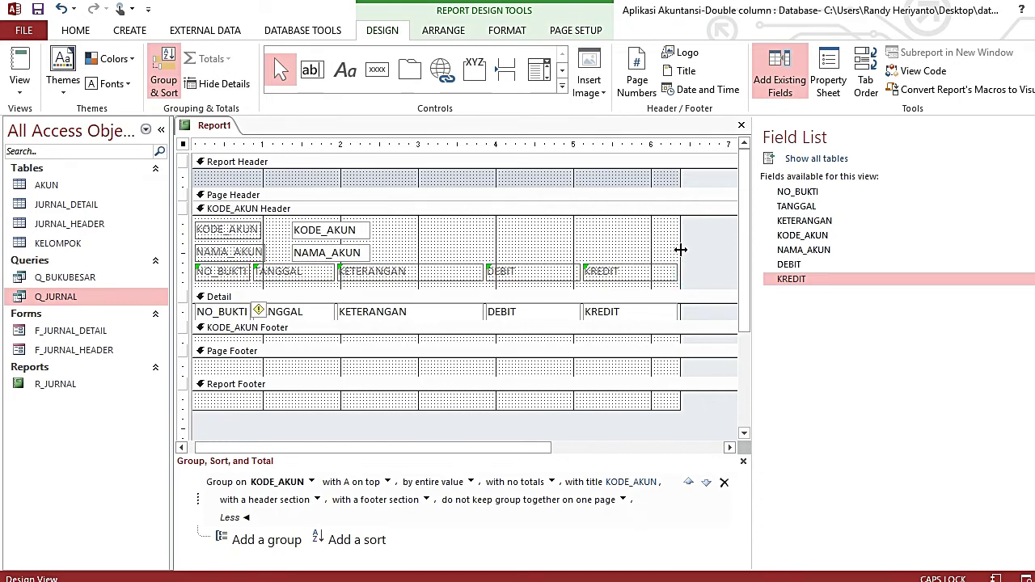
left_click_drag(681, 250, 737, 251)
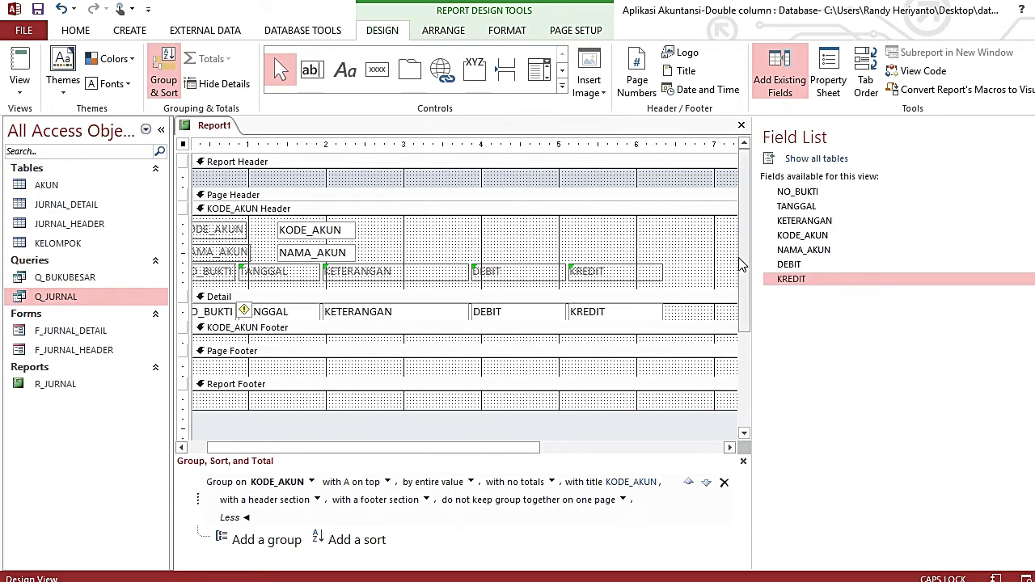
left_click_drag(524, 447, 591, 447)
left_click_drag(680, 244, 716, 244)
left_click(654, 208)
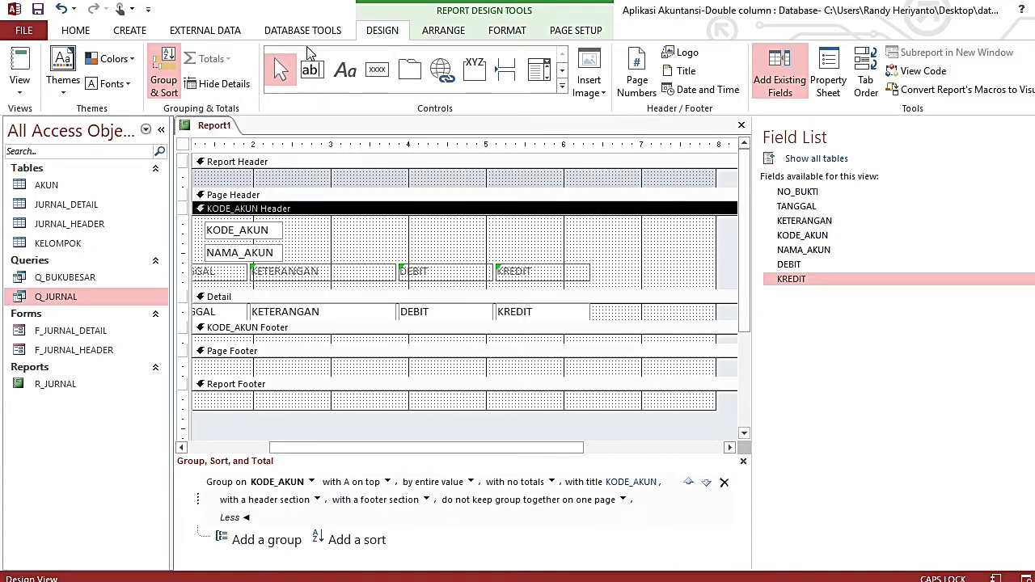
Add an unbound text box after KREDIT in the Detail section and delete its attached label.
left_click(313, 67)
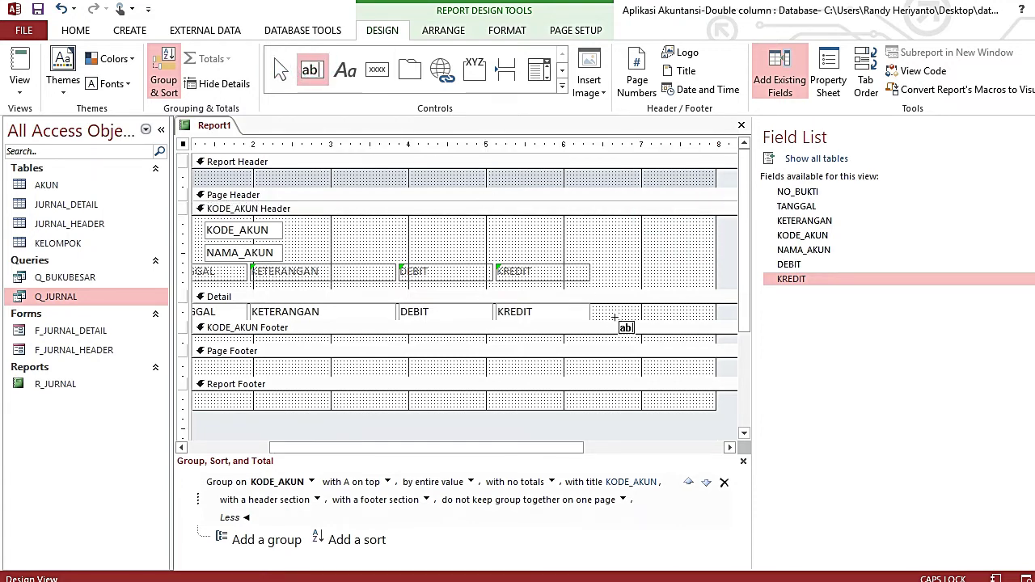
left_click_drag(606, 306, 673, 321)
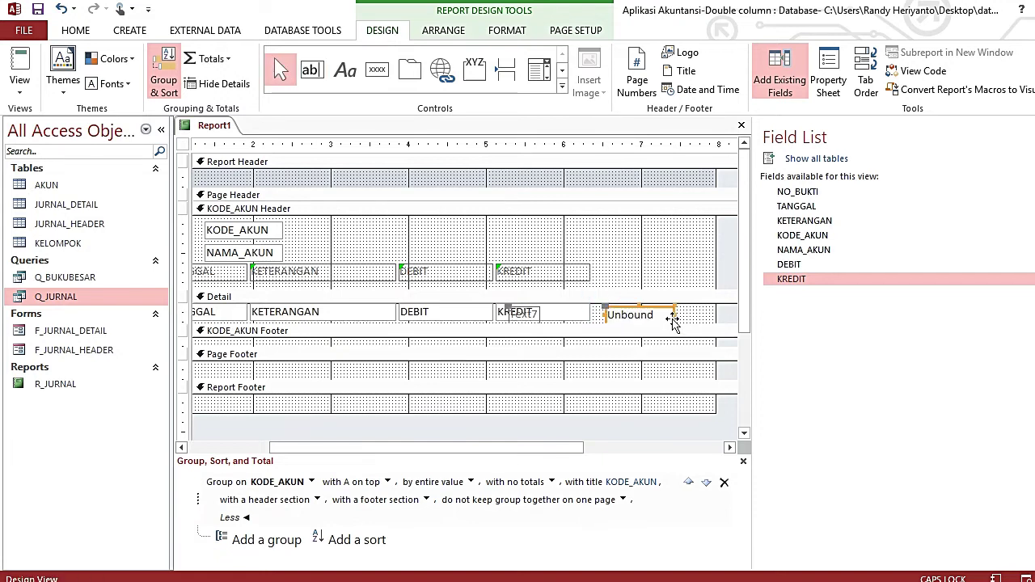
left_click(533, 314)
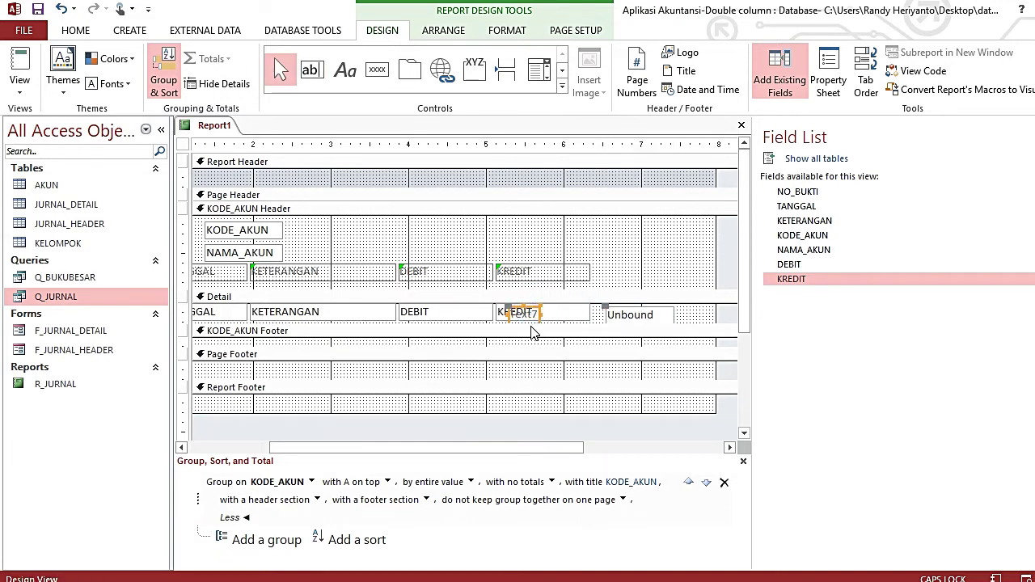
key("Delete")
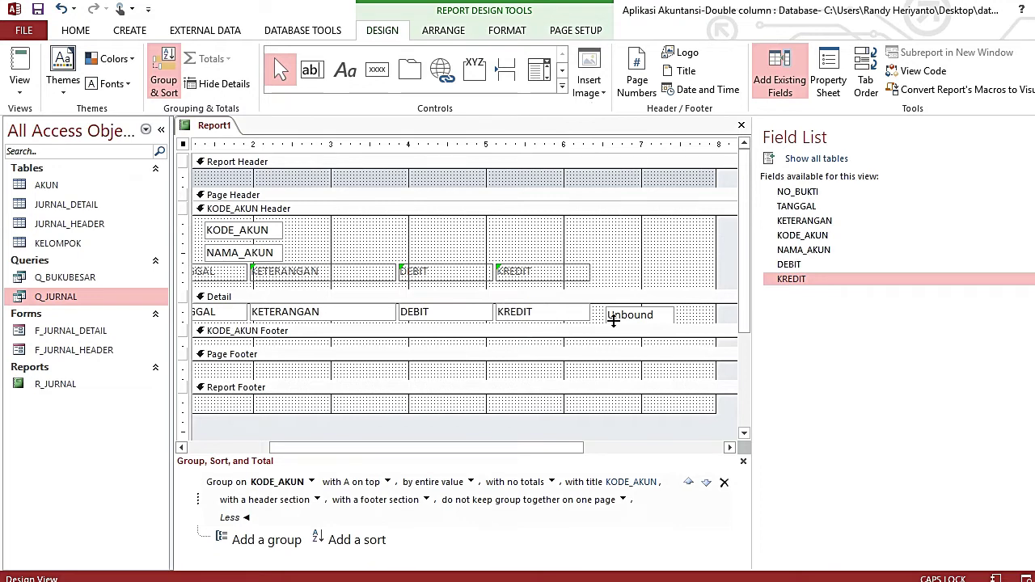
Set the unbound text box's expression to =DEBIT-KREDIT.
left_click(666, 316)
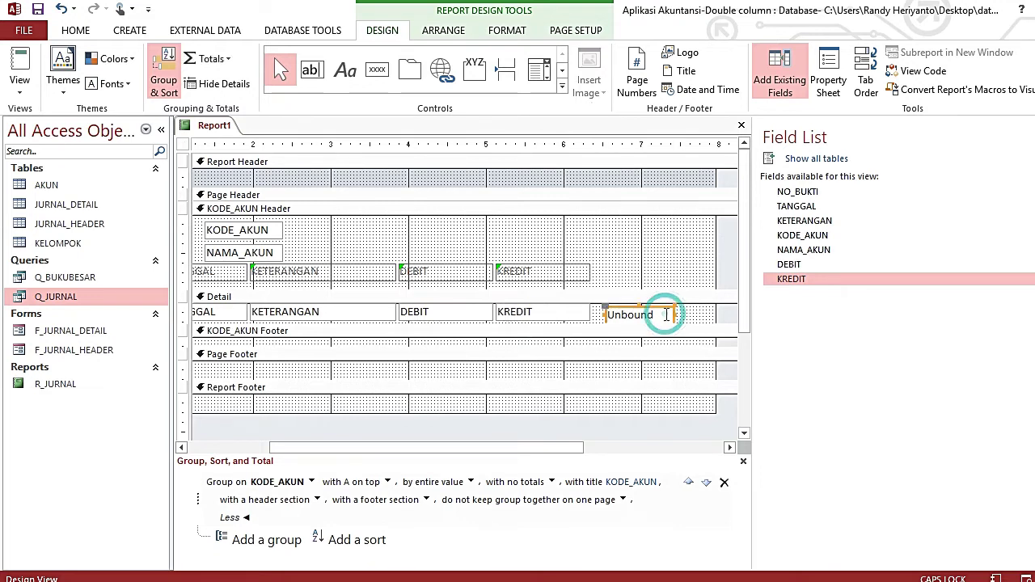
left_click(667, 316)
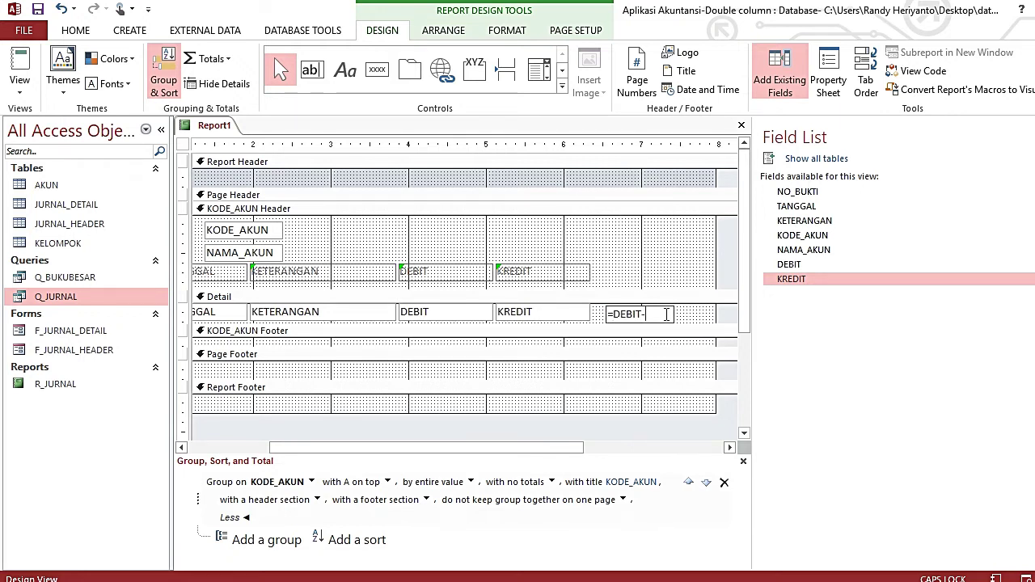
type("=DEBIT-KREDIT")
key("Return")
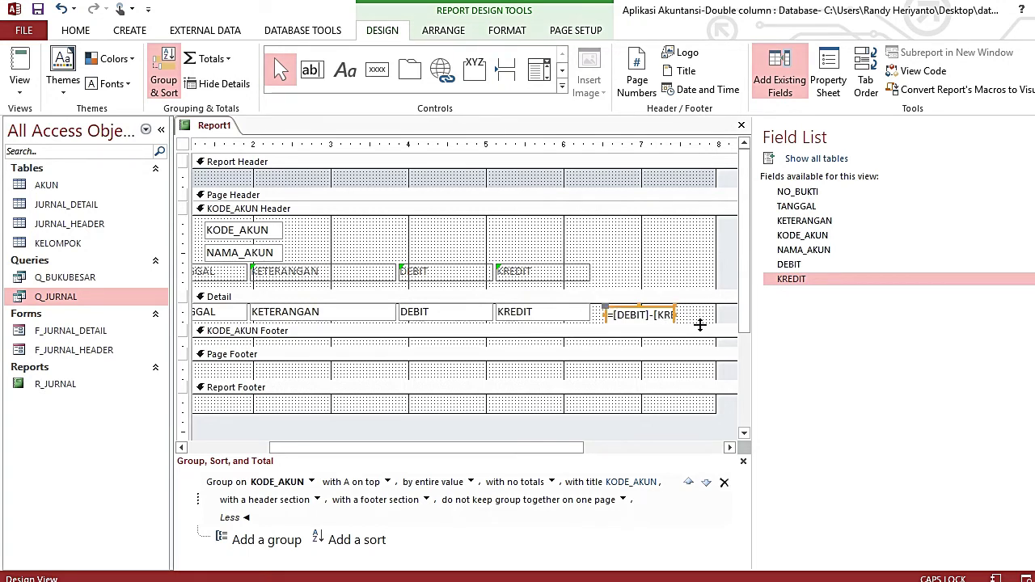
Duplicate the =[DEBIT]-[KREDIT] text box directly below the original in the Detail section.
key("ctrl+c")
key("ctrl+v")
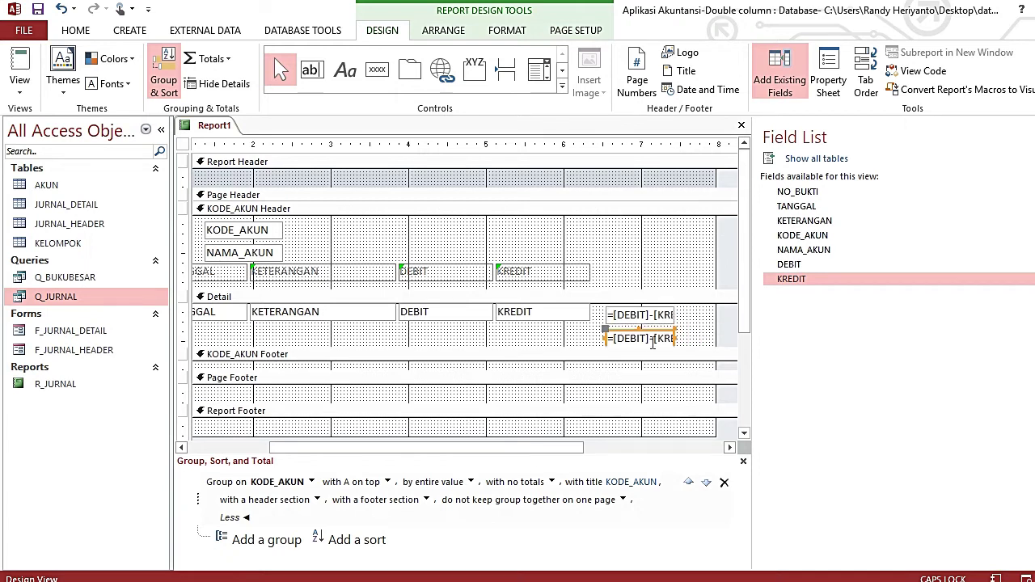
left_click(648, 340)
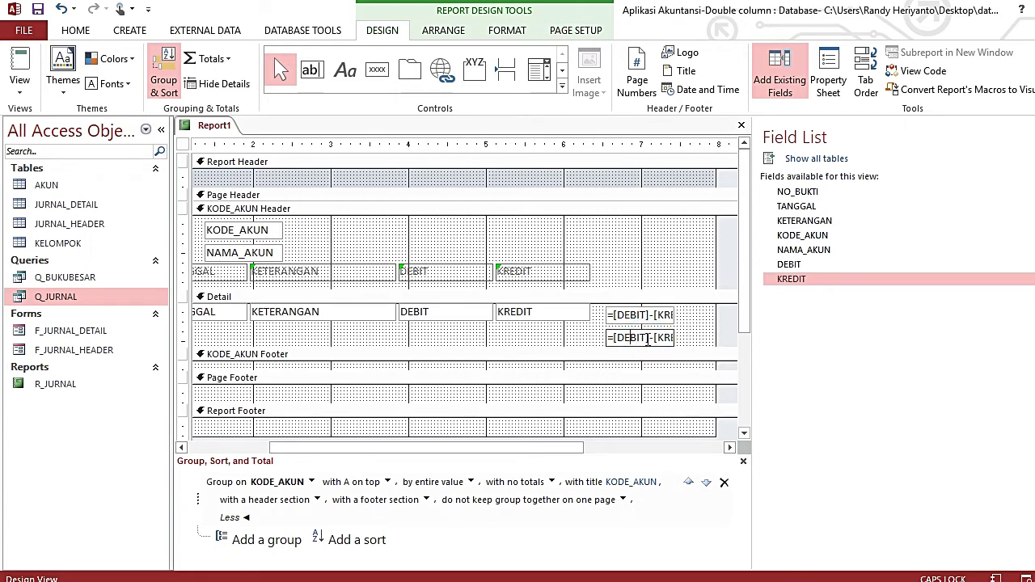
Set the Running Sum property of the upper =[DEBIT]-[KREDIT] text box, Text7, to Over Group.
left_click(693, 324)
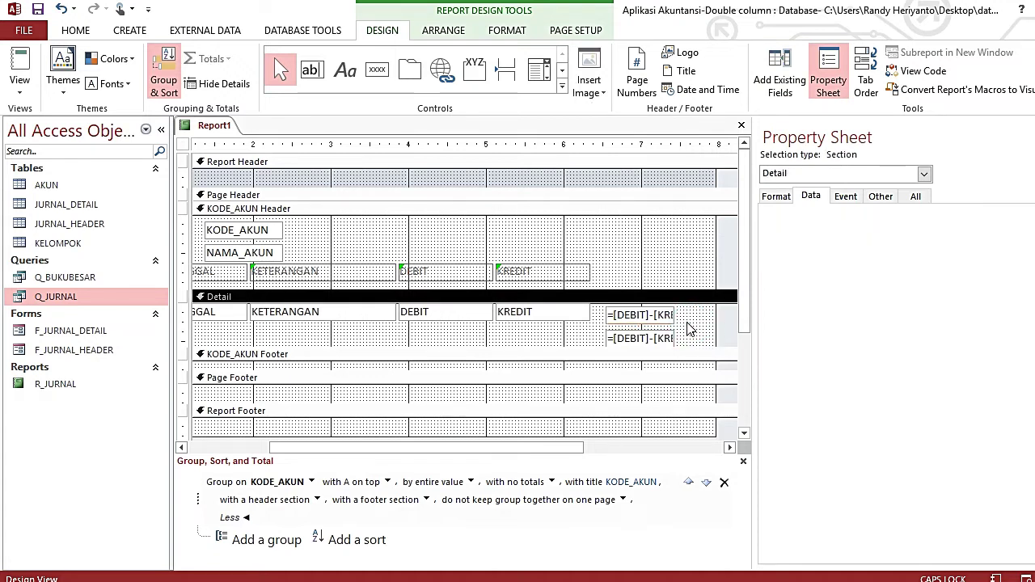
left_click(661, 317)
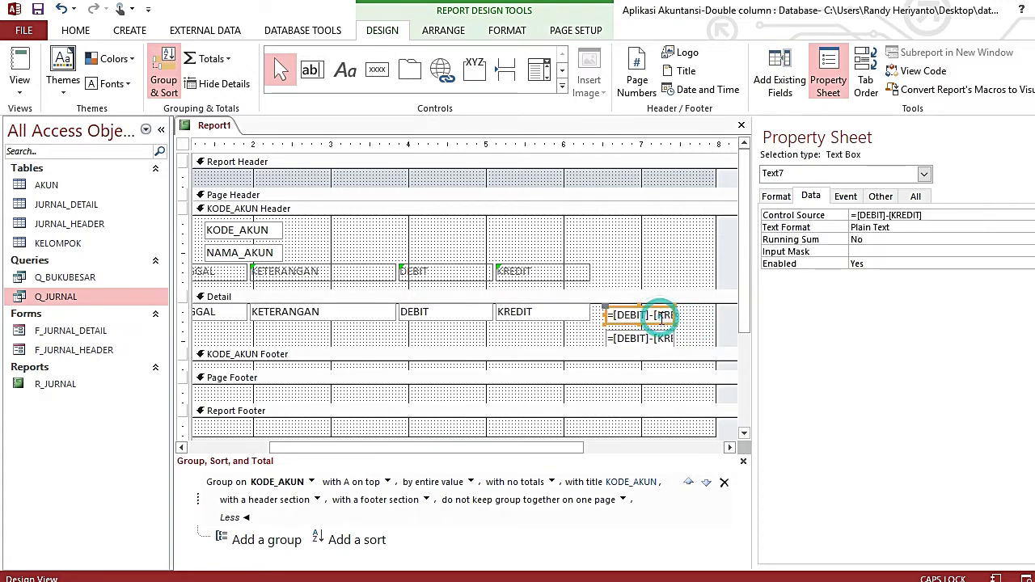
left_click(910, 237)
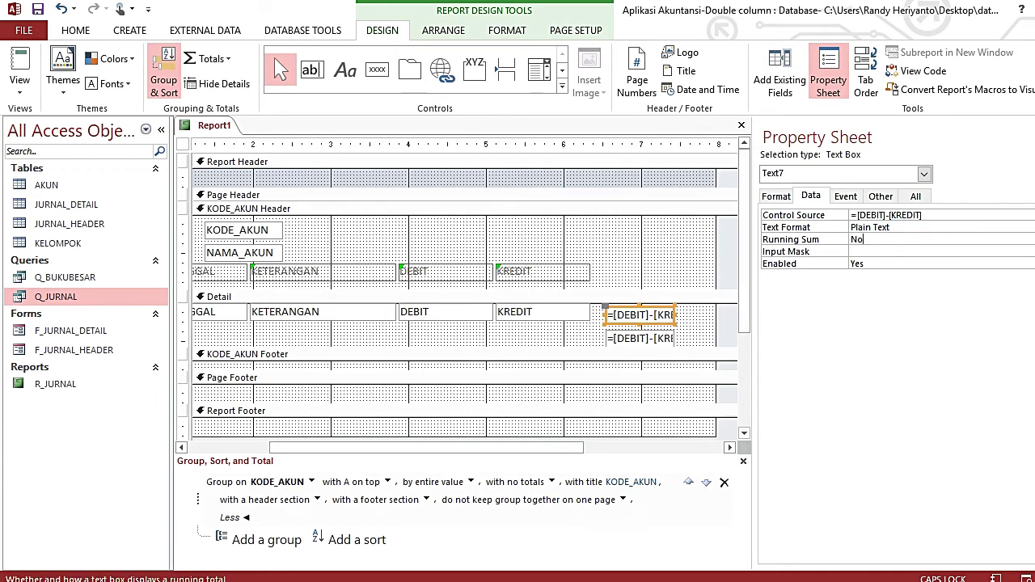
left_click(1026, 240)
left_click(998, 262)
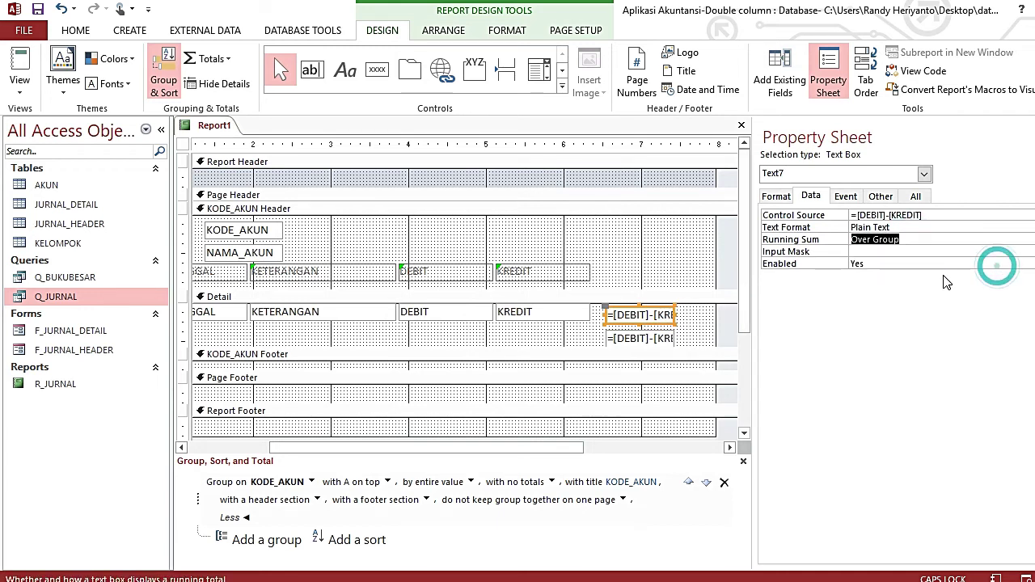
left_click(662, 339)
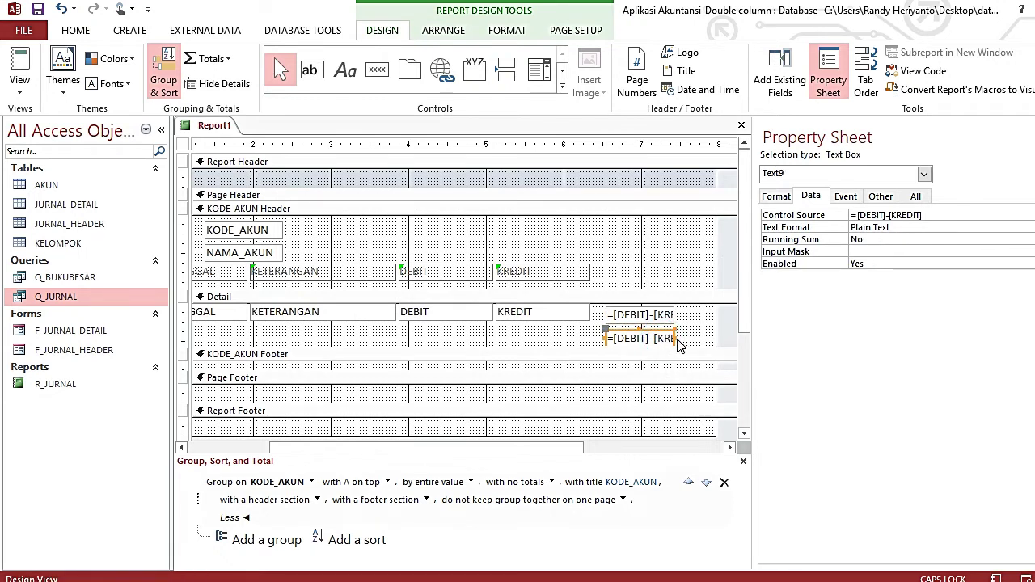
left_click(668, 339)
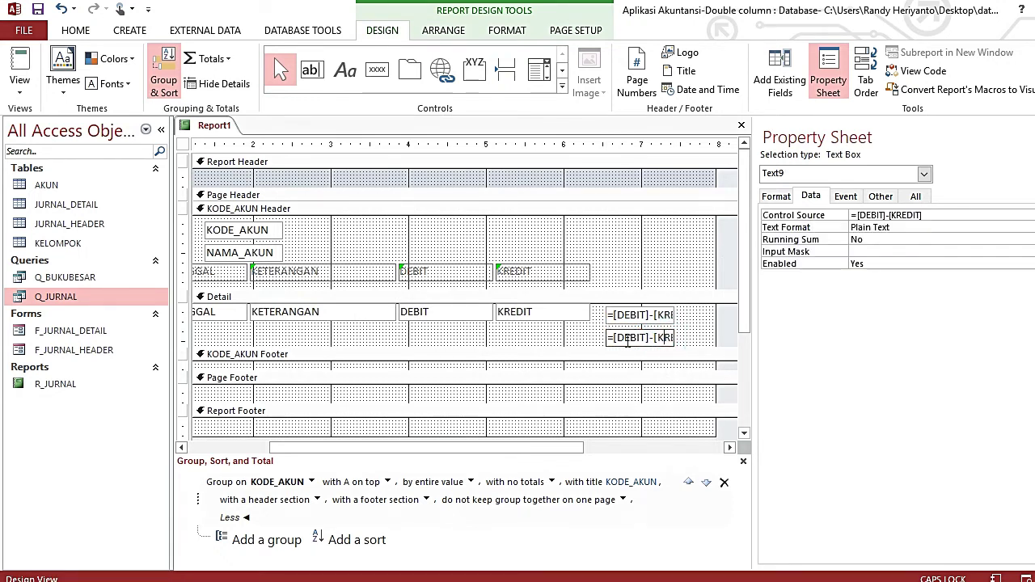
left_click(639, 316)
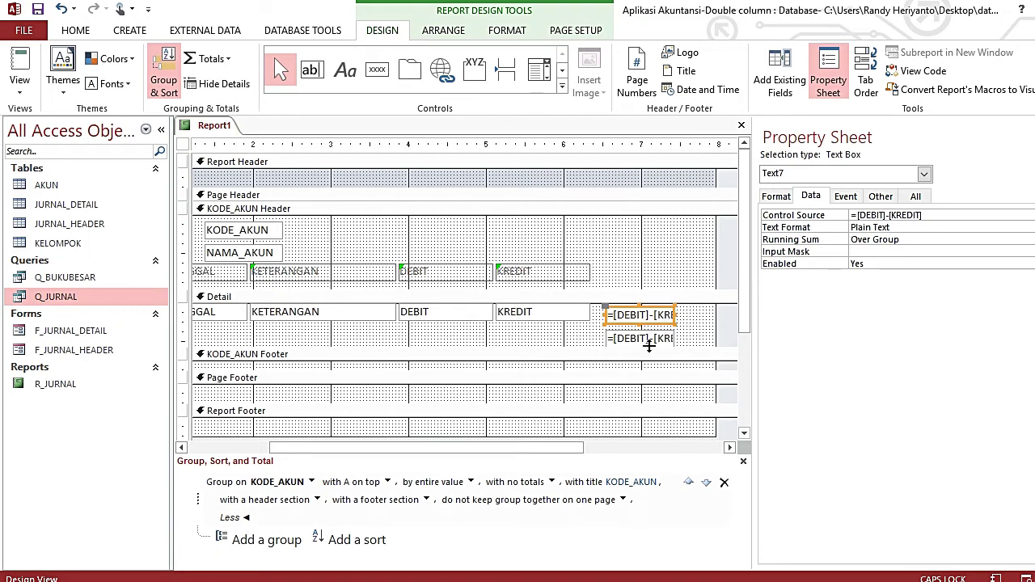
left_click(622, 343)
left_click(616, 337)
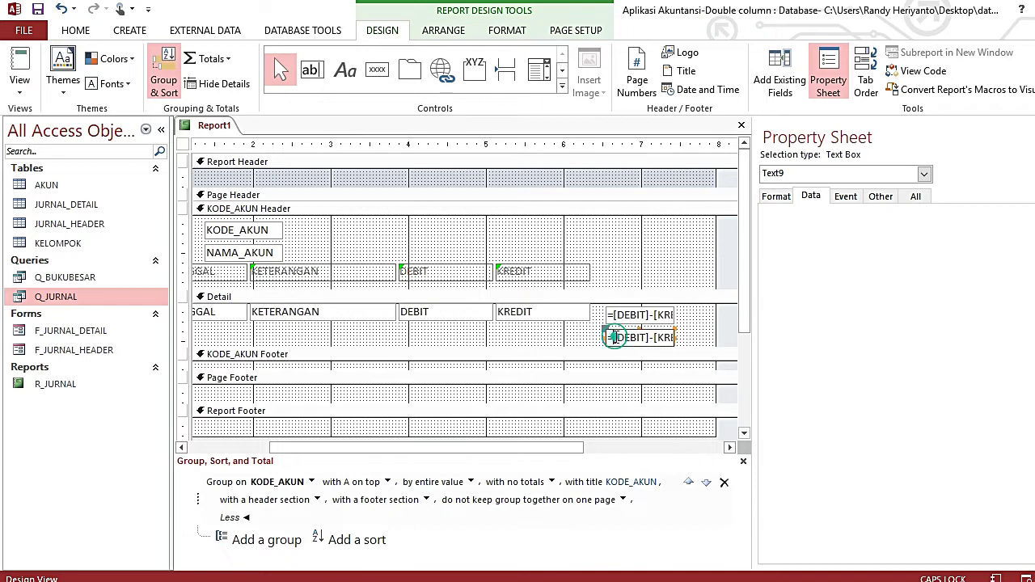
key("shift+End")
key("Delete")
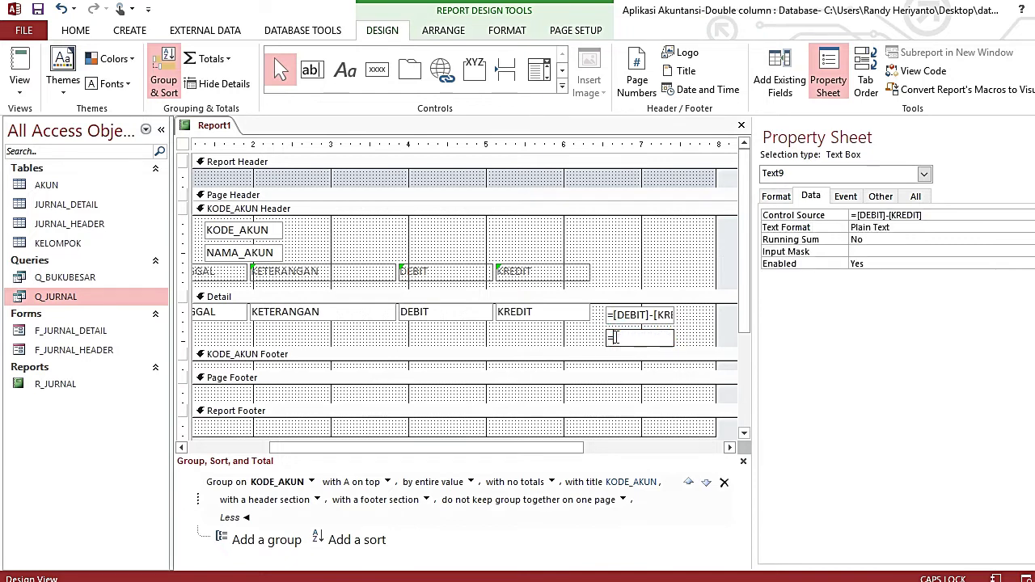
left_click(555, 335)
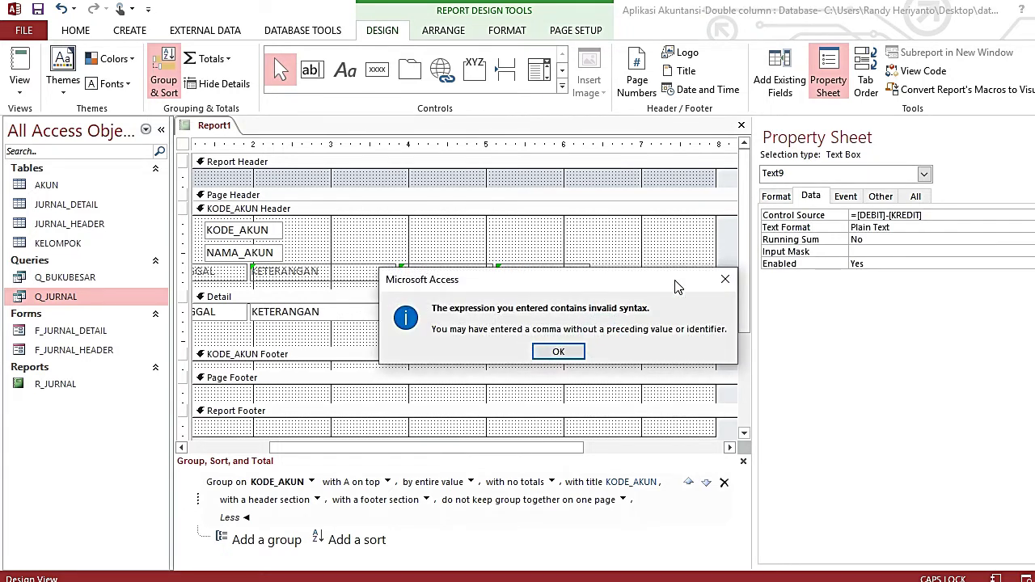
left_click(726, 279)
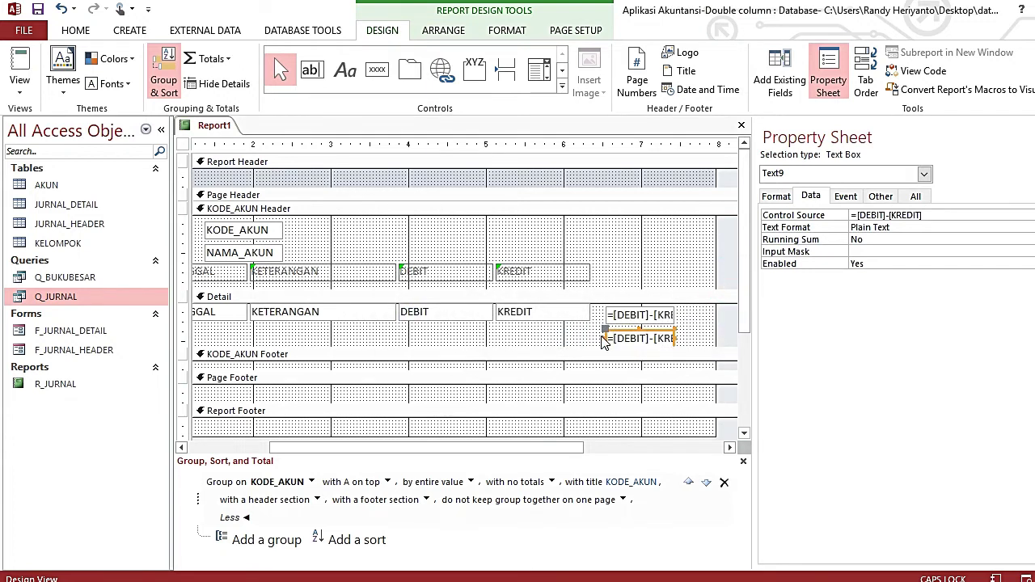
Widen the duplicated text box Text9 toward the KREDIT column and replace its expression with =IIf([TEXT7]>0,[TEXT7],0).
mouse_move(603, 338)
left_mouse_down()
mouse_move(563, 338)
mouse_move(613, 338)
mouse_move(517, 341)
left_mouse_up()
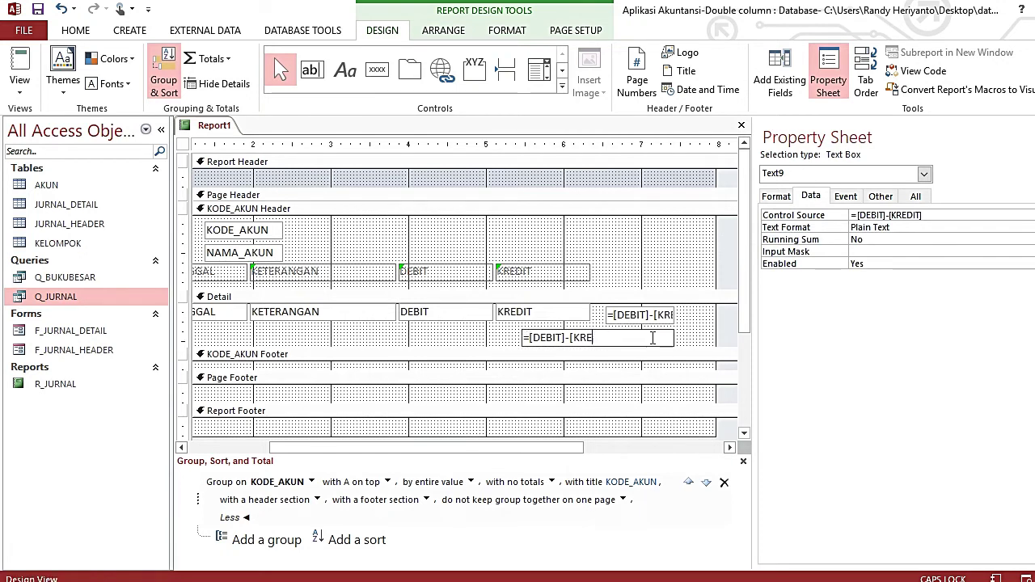
left_click(653, 338)
key("BackSpace")
key("BackSpace")
key("BackSpace")
key("BackSpace")
key("BackSpace")
key("BackSpace")
key("BackSpace")
key("BackSpace")
key("BackSpace")
key("BackSpace")
key("BackSpace")
type("IIF(")
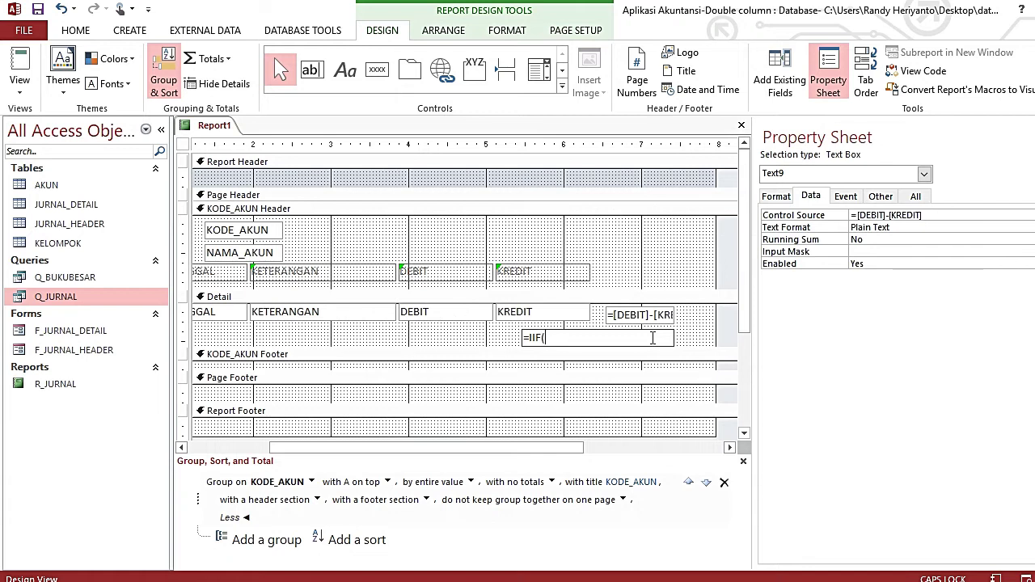
type("TEXT7>0,TEXT7,0")
key("Return")
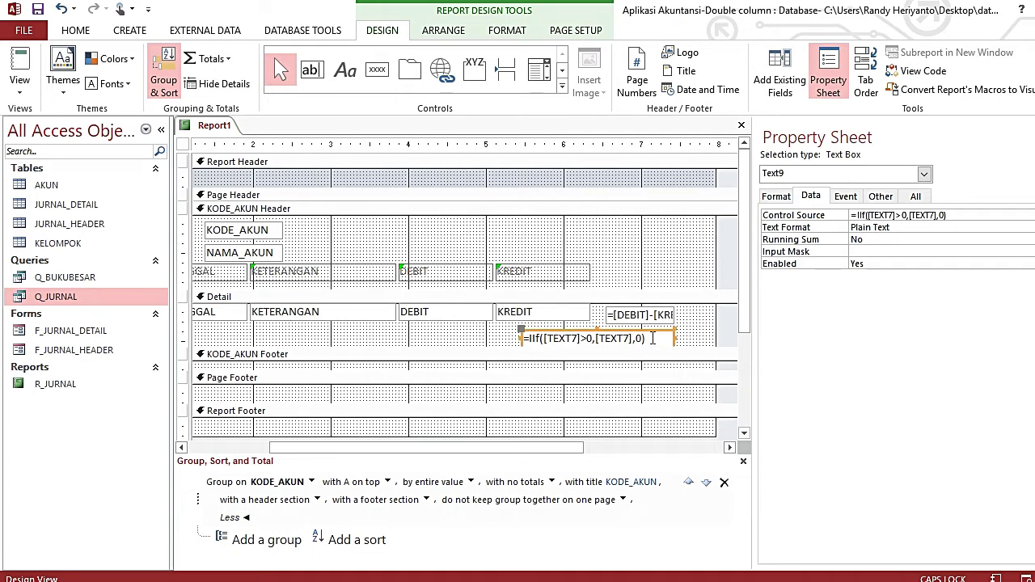
Duplicate the =IIf([TEXT7]>0,[TEXT7],0) text box below itself and change the copy's expression to =IIf([TEXT7]<0,[TEXT7]*-1,0).
key("ctrl+v")
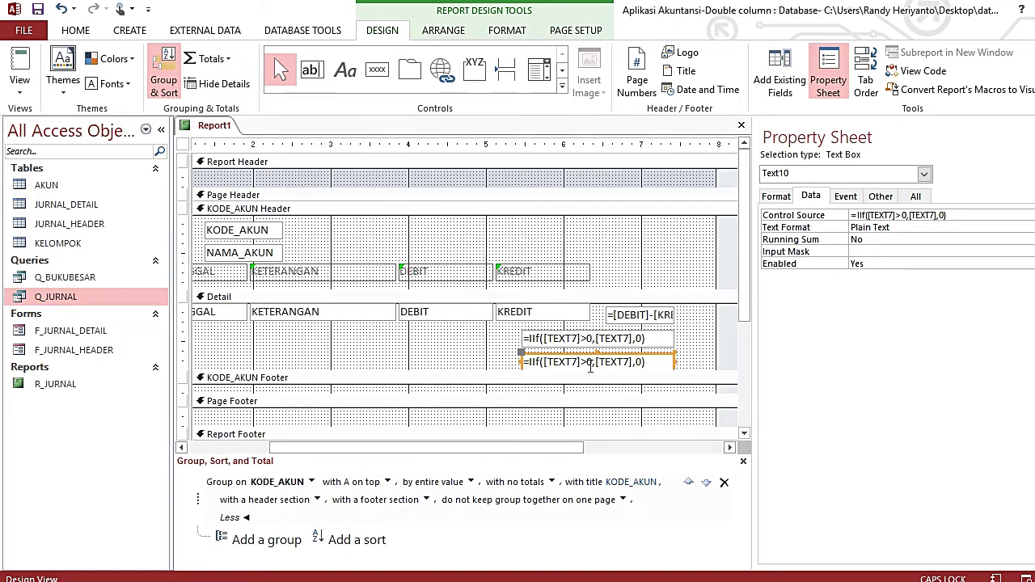
left_click(594, 363)
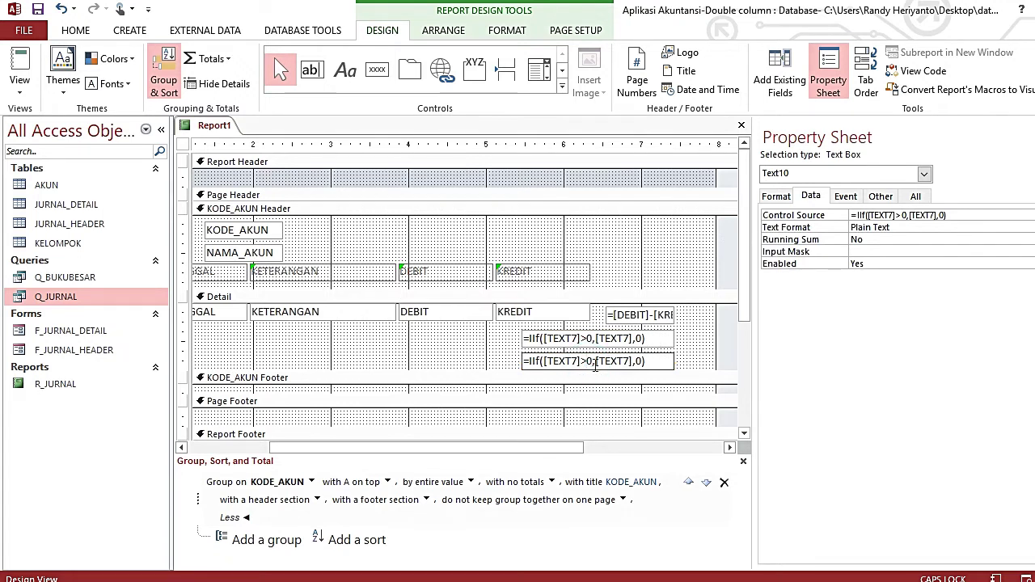
key("Left")
key("BackSpace")
type("<")
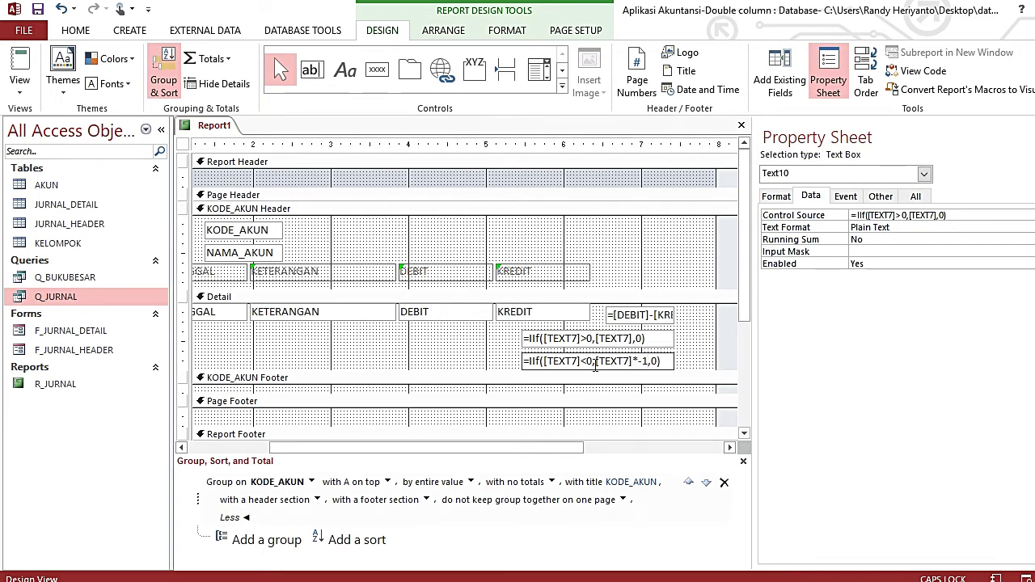
key("Return")
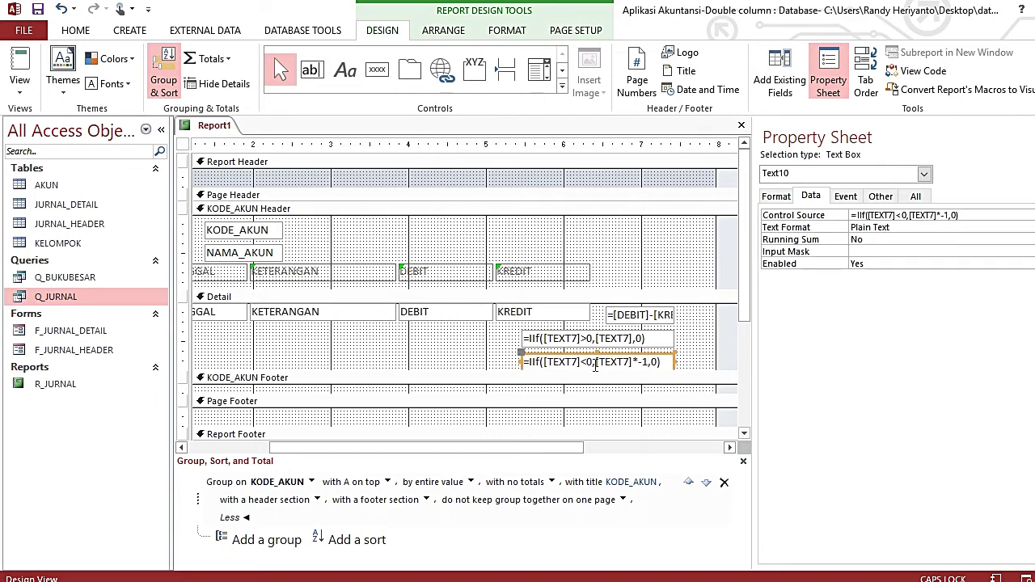
Shrink the =[DEBIT]-[KREDIT] text box to a thin strip beside KREDIT and move the =IIf([TEXT7]>0,[TEXT7],0) box into that Detail row.
left_click(630, 314)
left_click_drag(607, 310, 595, 309)
left_click(664, 339)
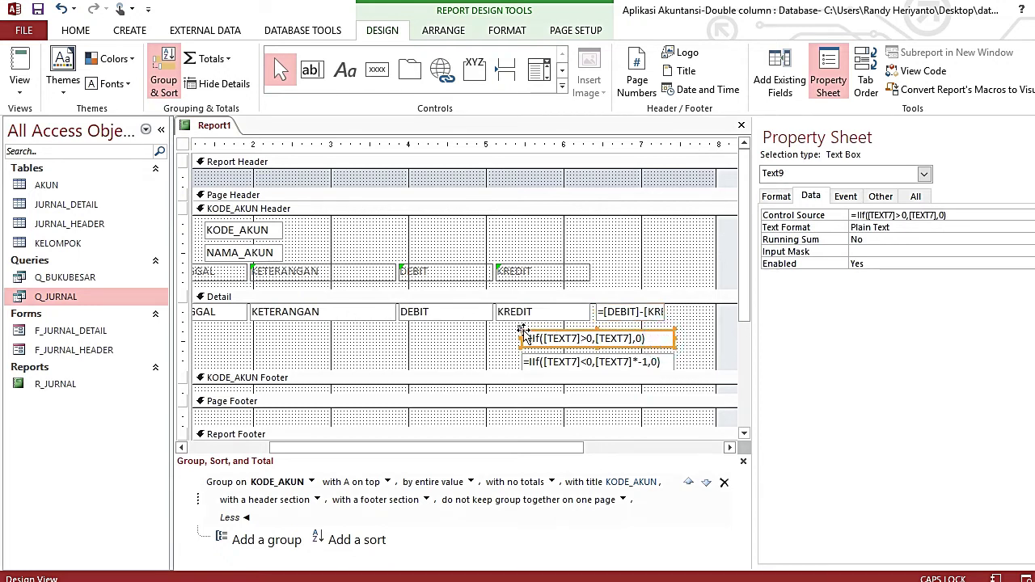
left_click(599, 312)
left_click_drag(599, 313, 596, 311)
scroll(653, 366, "right", 2)
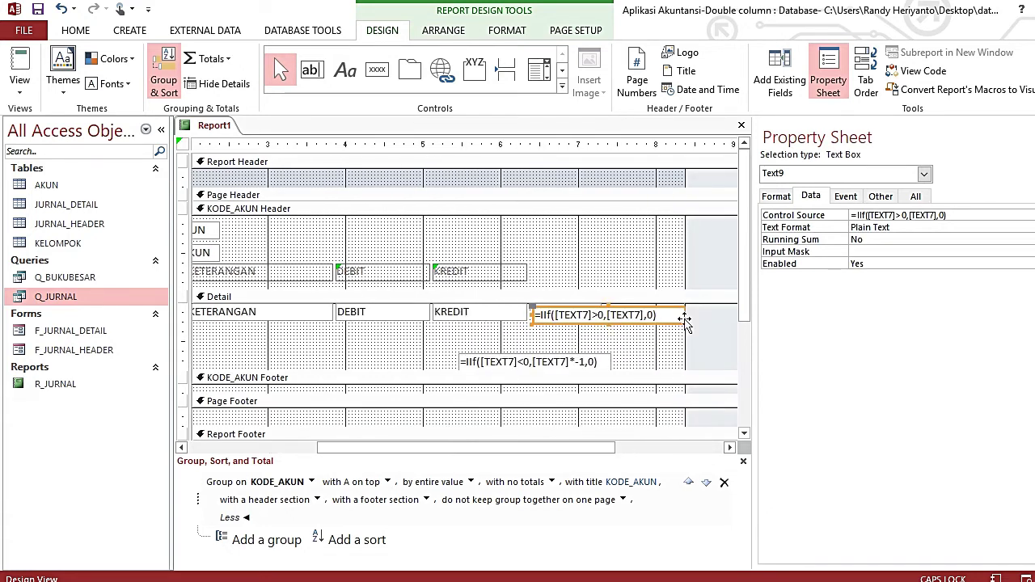
Narrow the positive-balance text box to column width and place the =IIf([TEXT7]<0,[TEXT7]*-1,0) box directly after it in the Detail row.
left_click(602, 315)
left_click_drag(457, 361, 606, 314)
scroll(488, 321, "right", 2)
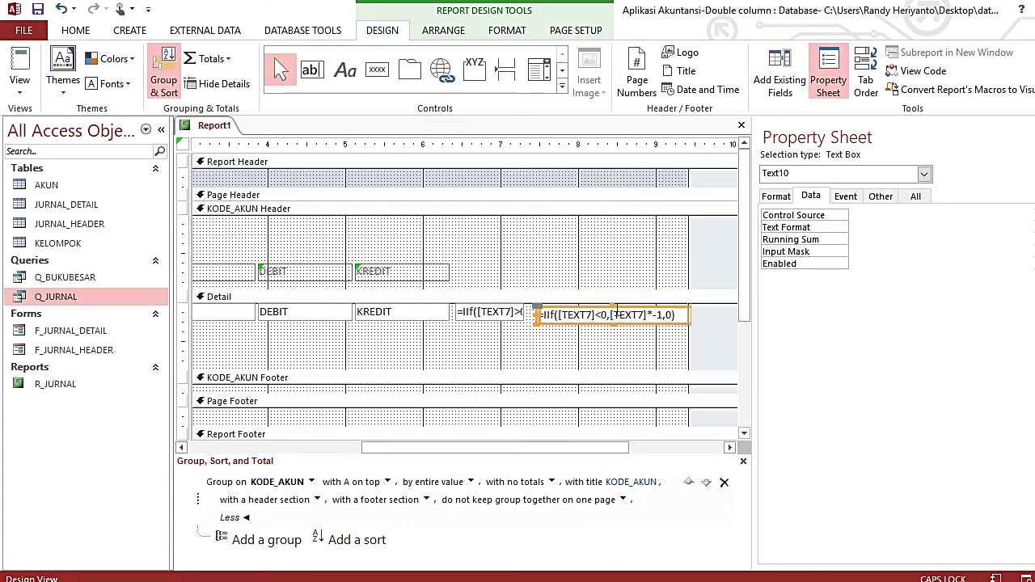
left_click(488, 321)
left_click_drag(488, 321, 563, 315)
left_click(335, 334)
left_click(561, 328)
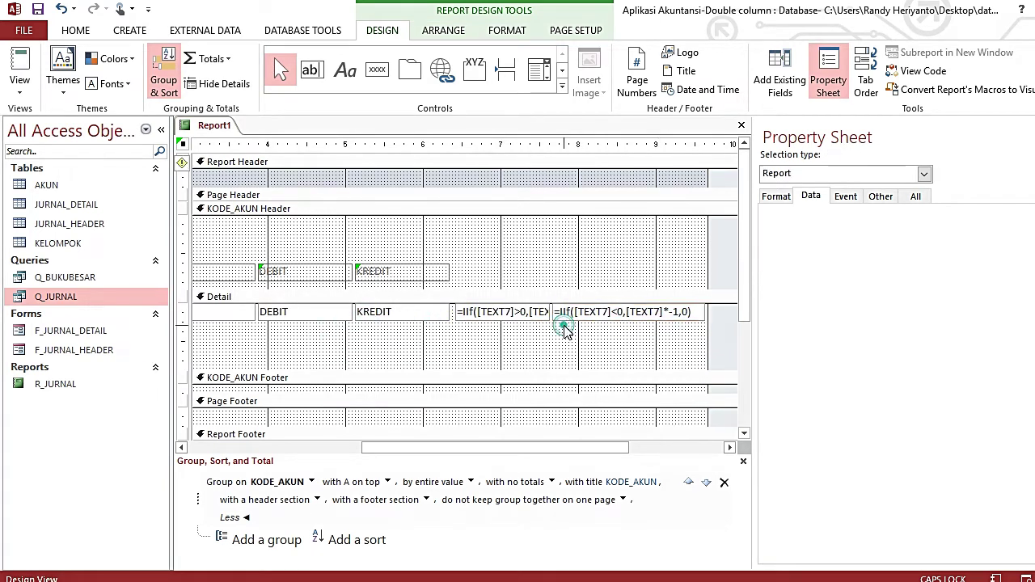
Match the negative-balance text box's formatting and width to the positive-balance box, and shorten the Detail section to one row.
left_click(529, 313)
left_click(75, 30)
left_click(121, 89)
left_click(571, 307)
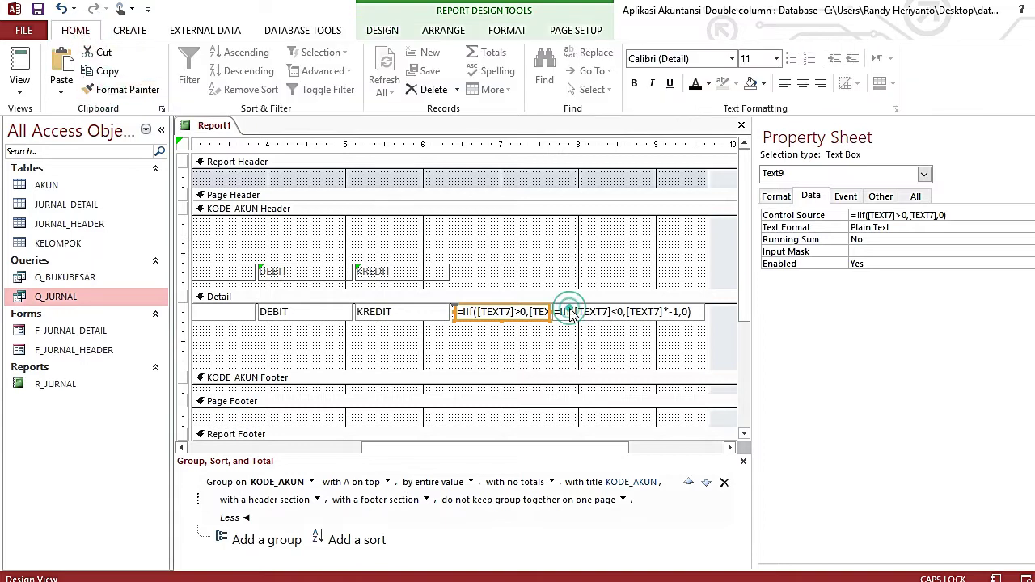
left_click(572, 338)
left_click(553, 308)
left_click_drag(553, 308, 456, 323)
key("ctrl+z")
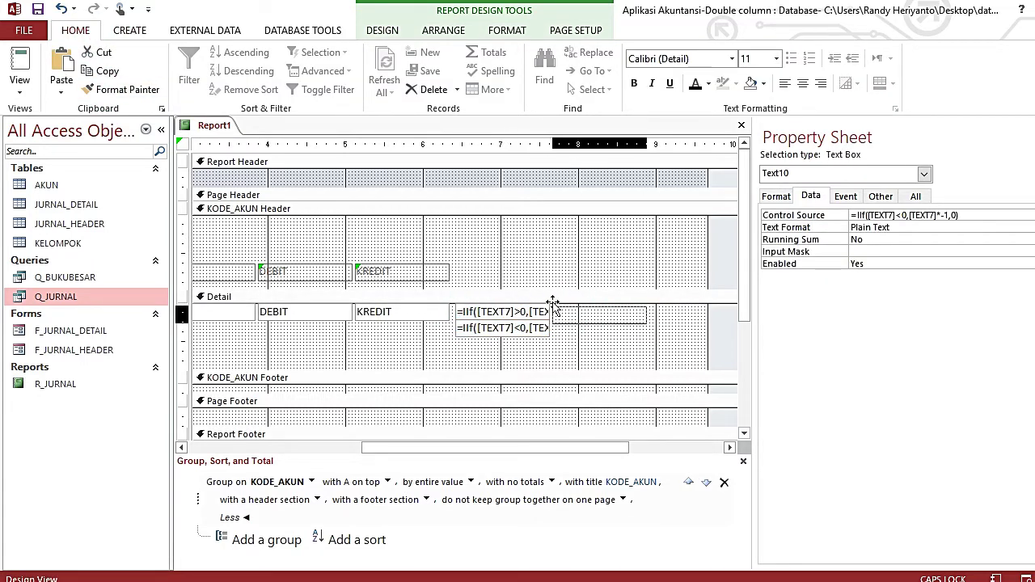
left_click(579, 331)
left_click_drag(580, 373, 579, 340)
Try to duplicate the DEBIT and KREDIT header labels and position the copies above the two balance columns.
left_click_drag(319, 254, 394, 275)
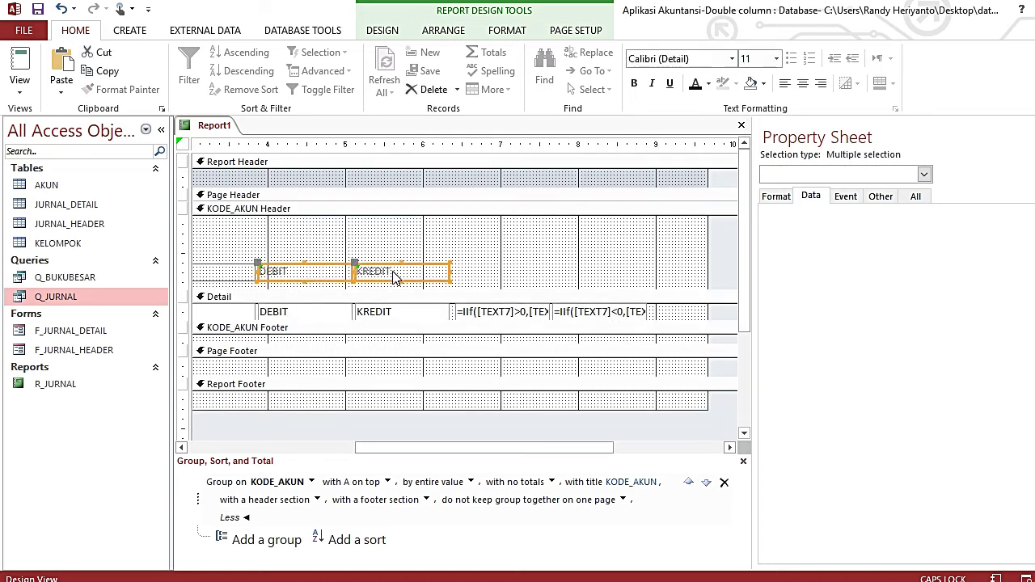
key("ctrl+c")
key("ctrl+v")
key("ctrl+z")
left_click_drag(305, 248, 380, 270)
key("ctrl+c")
left_click(547, 238)
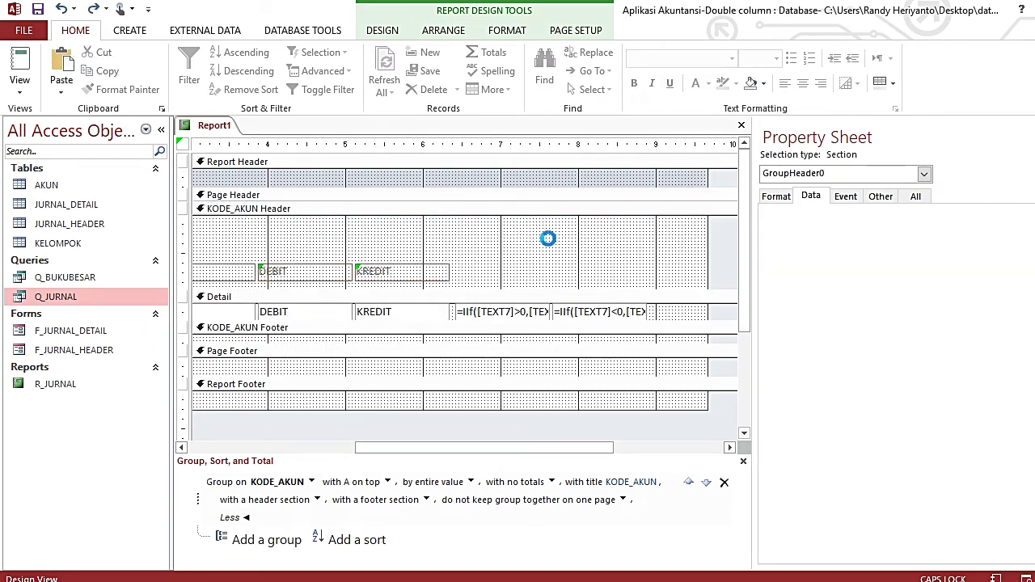
key("ctrl+v")
left_click_drag(574, 441, 455, 451)
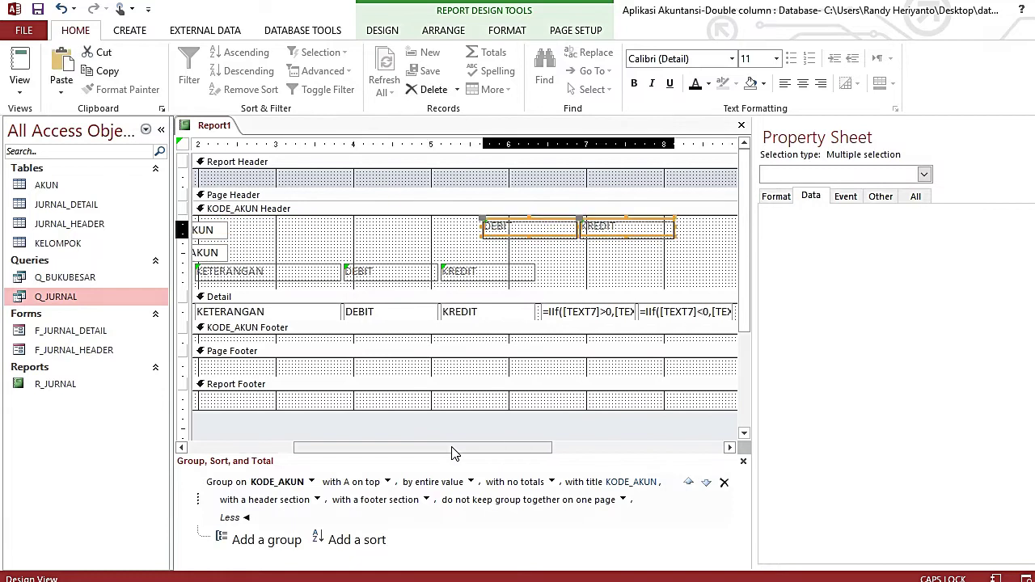
key("Left")
key("Left")
key("Left")
key("Left")
key("Left")
key("Left")
key("Delete")
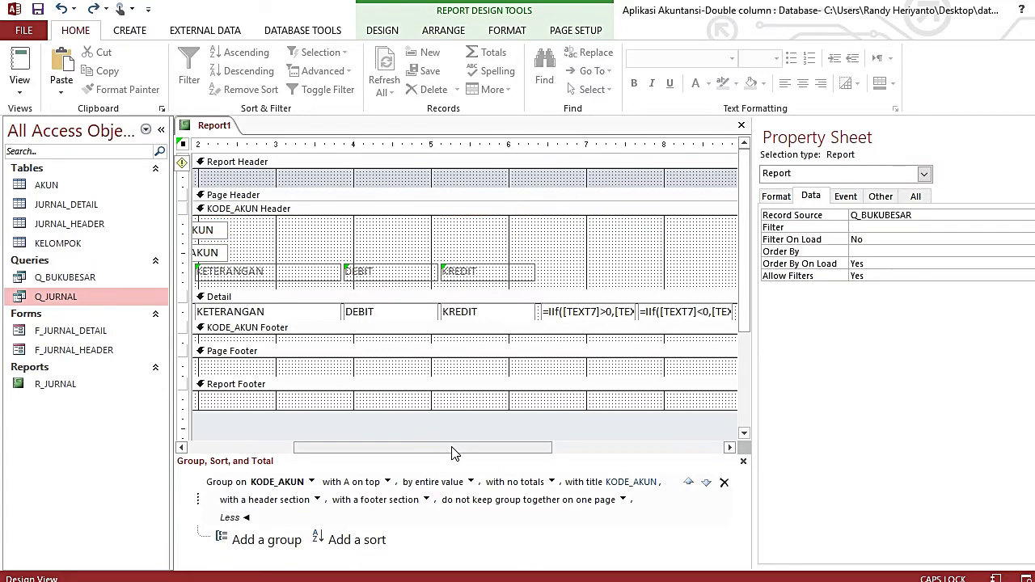
Add copies of the DEBIT and KREDIT header labels above the two balance columns, plus another DEBIT label above them.
mouse_move(498, 447)
left_mouse_down()
mouse_move(362, 435)
mouse_move(492, 430)
left_mouse_up()
left_click(439, 255)
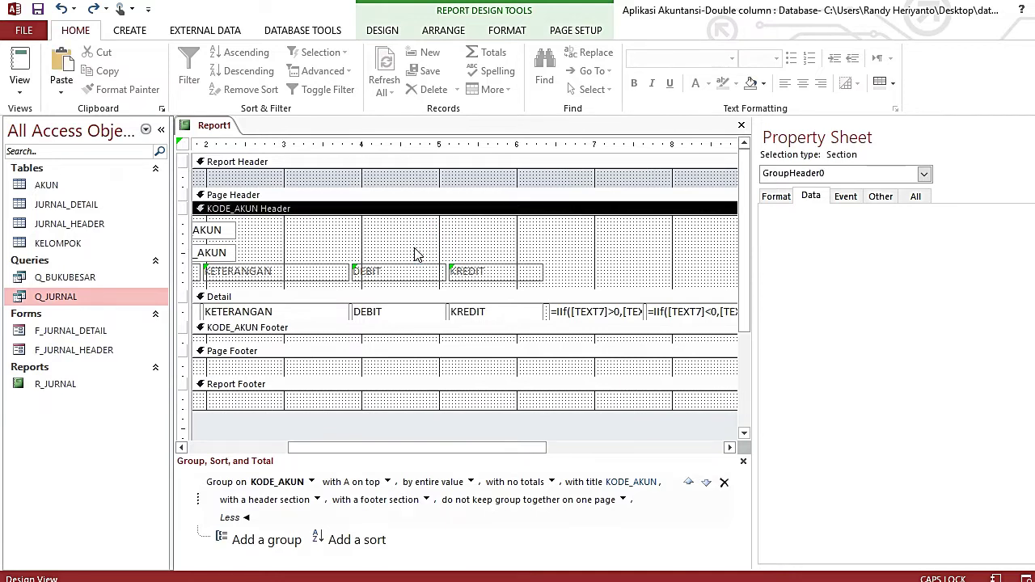
left_click_drag(414, 249, 600, 241)
left_click(554, 263)
left_click(620, 289)
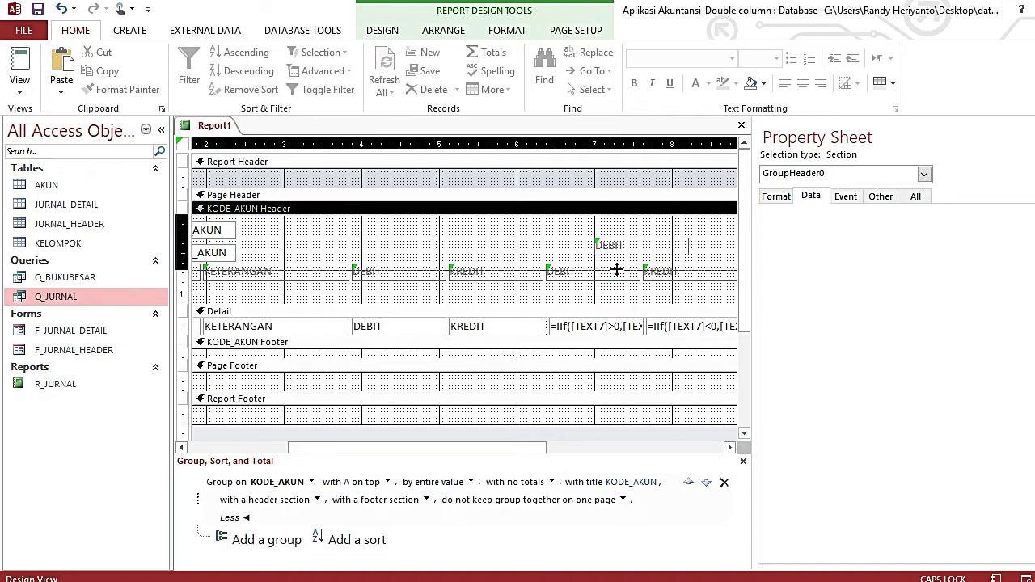
Change the upper extra DEBIT label's caption to SALDO and centre its text.
double_click(630, 246)
type("SALDO")
left_click(717, 223)
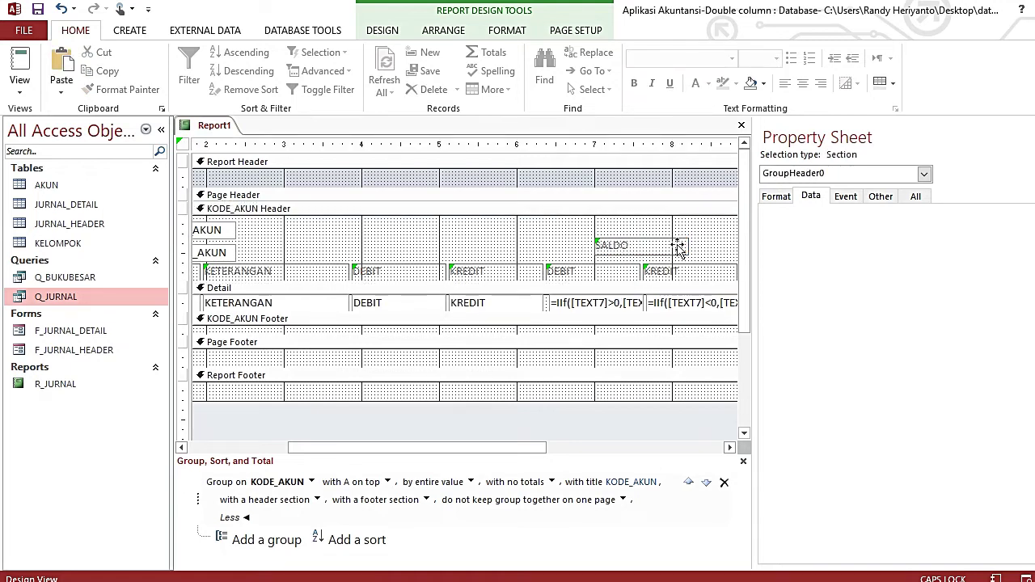
left_click(678, 245)
left_click(495, 30)
left_click(255, 84)
Make all controls in the KODE_AKUN Header bold and collapse the group, page and report footer sections.
left_click(419, 226)
key("ctrl+a")
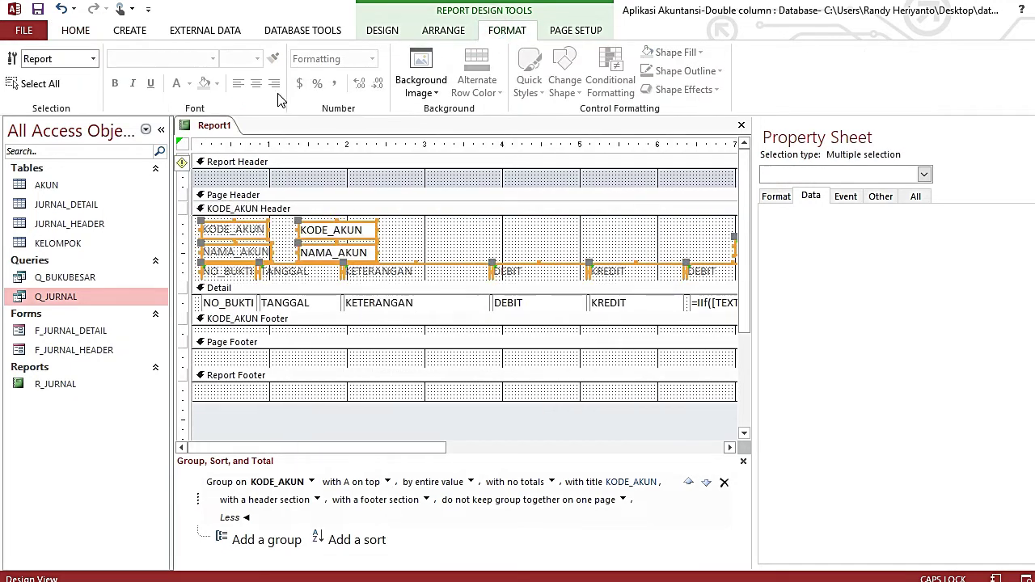
key("ctrl+b")
mouse_move(539, 334)
left_mouse_down()
mouse_move(538, 321)
mouse_move(534, 353)
left_mouse_up()
left_click_drag(436, 447, 532, 447)
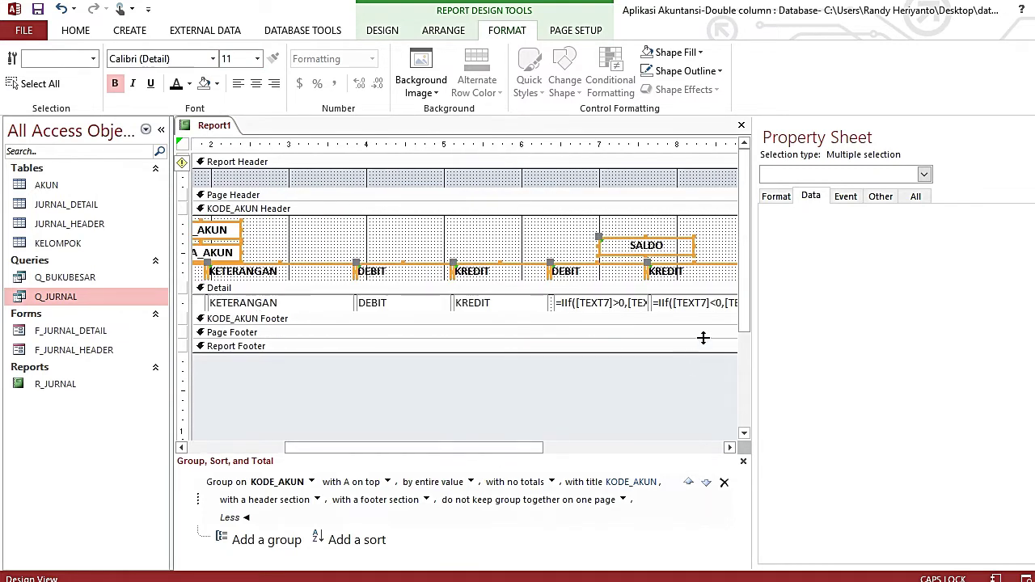
Add a label reading BUKU BESAR to the Report Header above the balance columns.
left_click(287, 38)
left_click(367, 32)
left_click(345, 70)
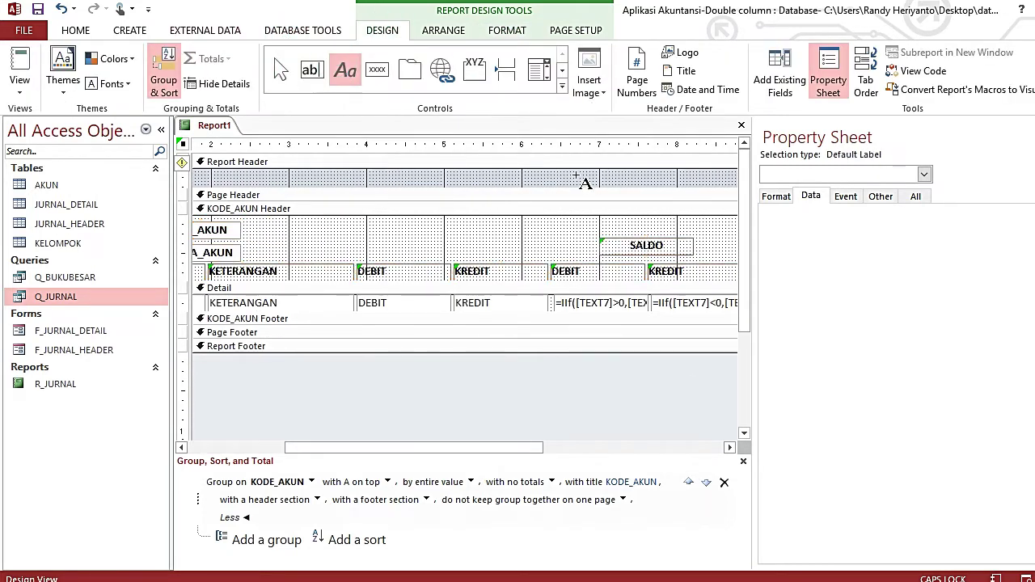
left_click_drag(577, 175, 723, 208)
type("BUKU BES")
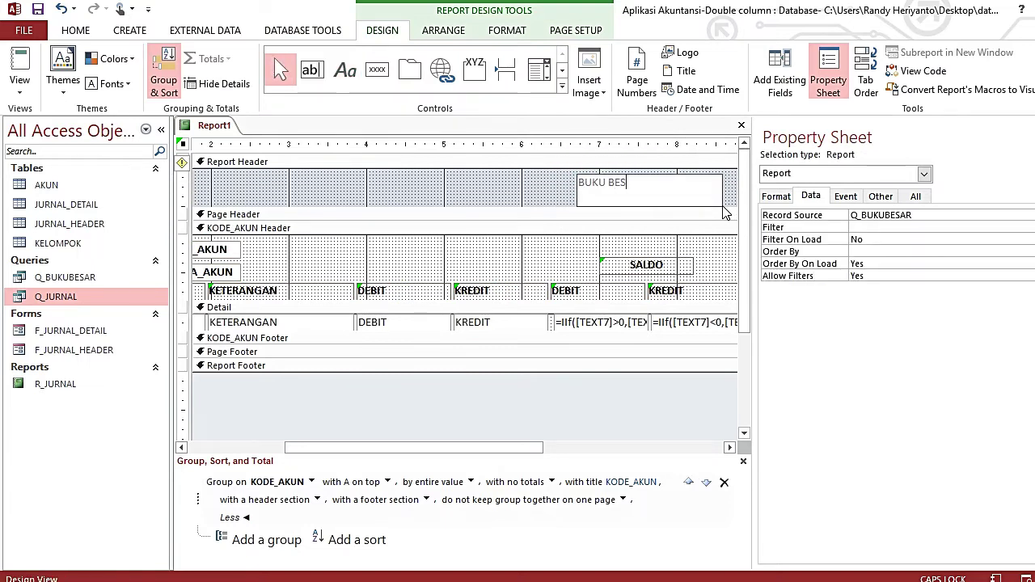
type("AR")
key("Return")
Format the BUKU BESAR title label in bold at font size 28.
left_click(491, 31)
left_click(114, 84)
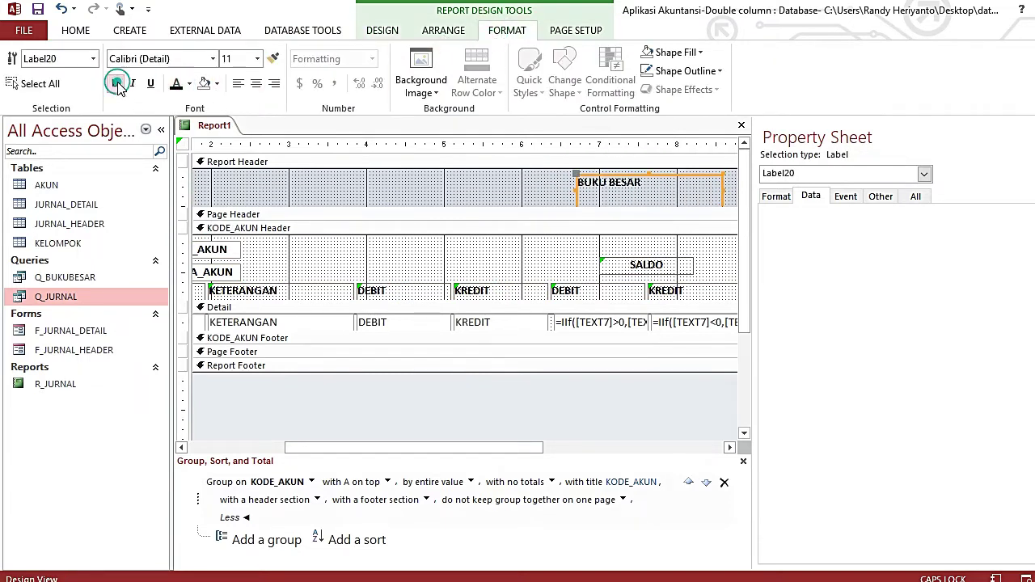
left_click(257, 58)
left_click(236, 262)
left_click_drag(501, 447, 582, 447)
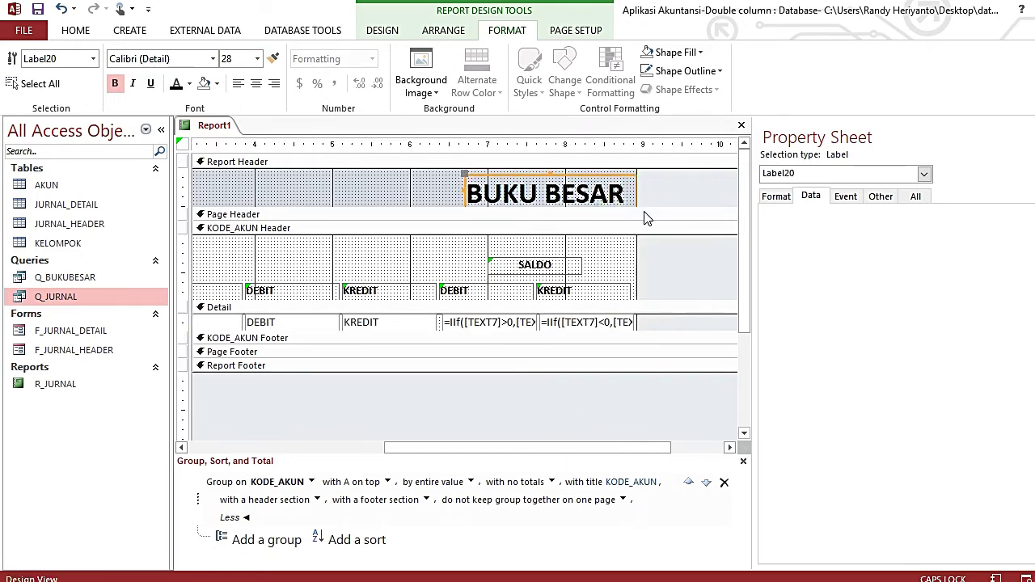
Set the Report Header section's Back Color to white from the theme colors.
left_click_drag(555, 447, 380, 447)
left_click(501, 194)
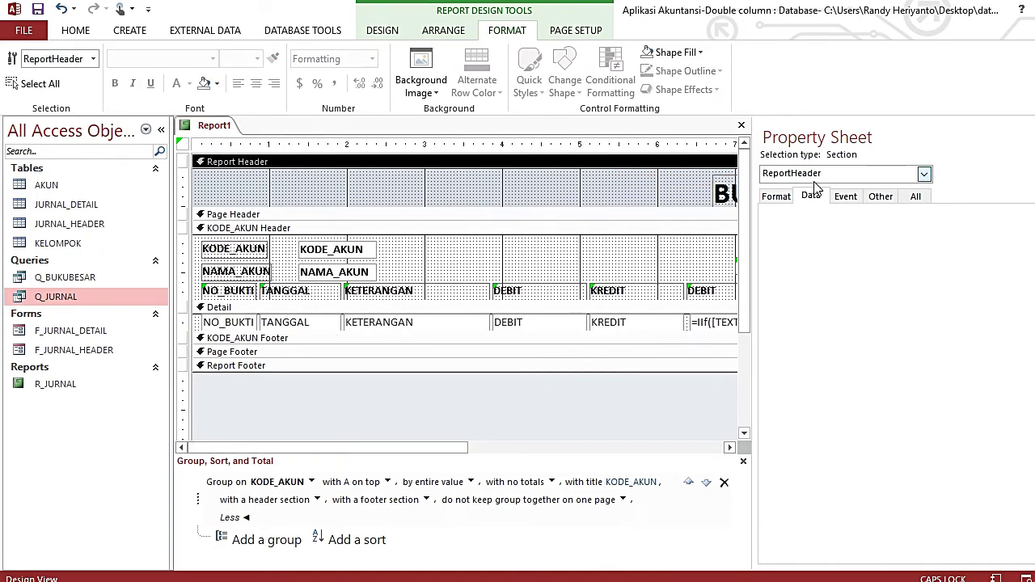
left_click(775, 196)
left_click(924, 239)
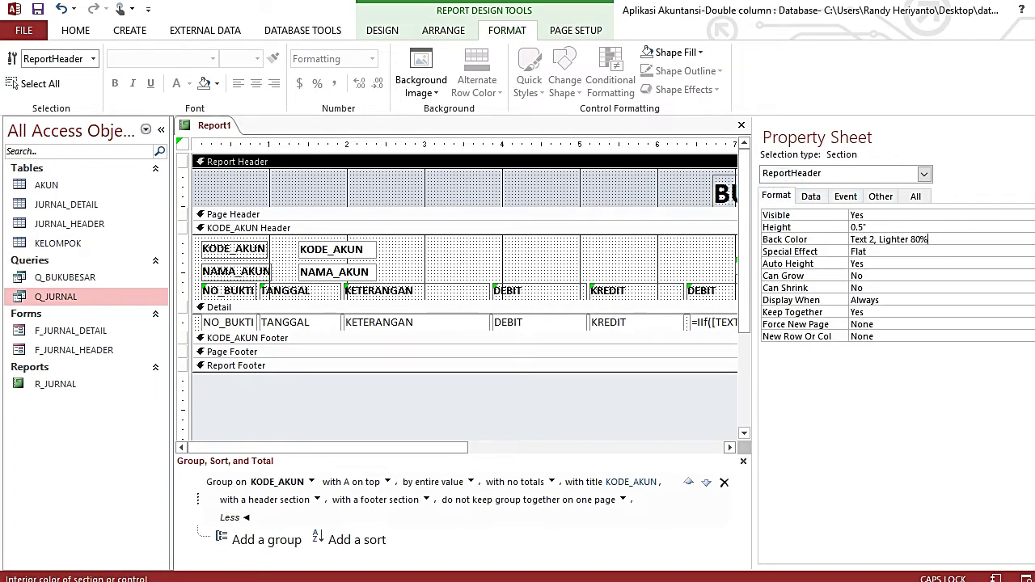
left_click(938, 239)
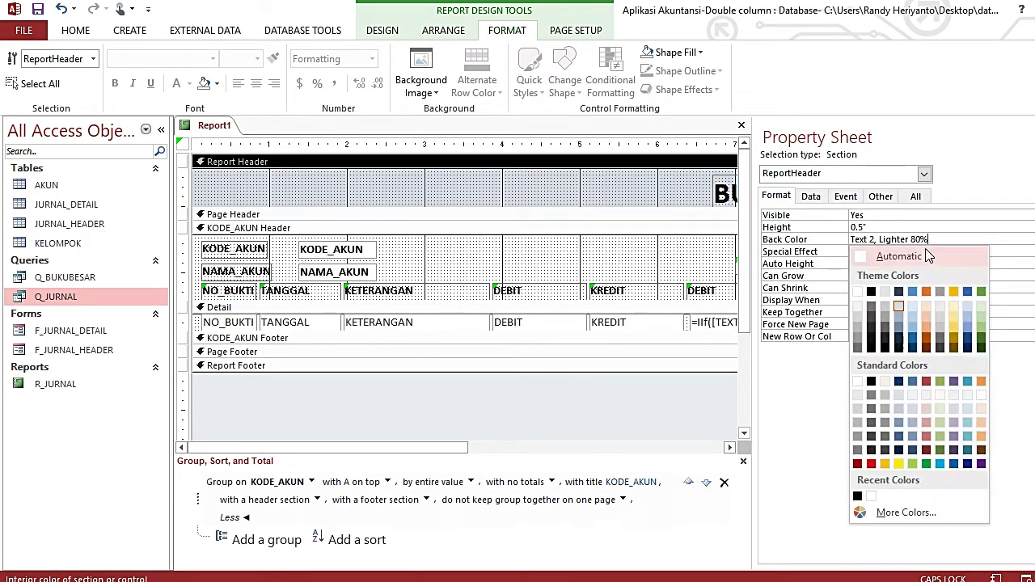
left_click(859, 291)
Set the Detail section's Alternate Back Color to No Color.
scroll(659, 343, "right", 5)
left_click(663, 404)
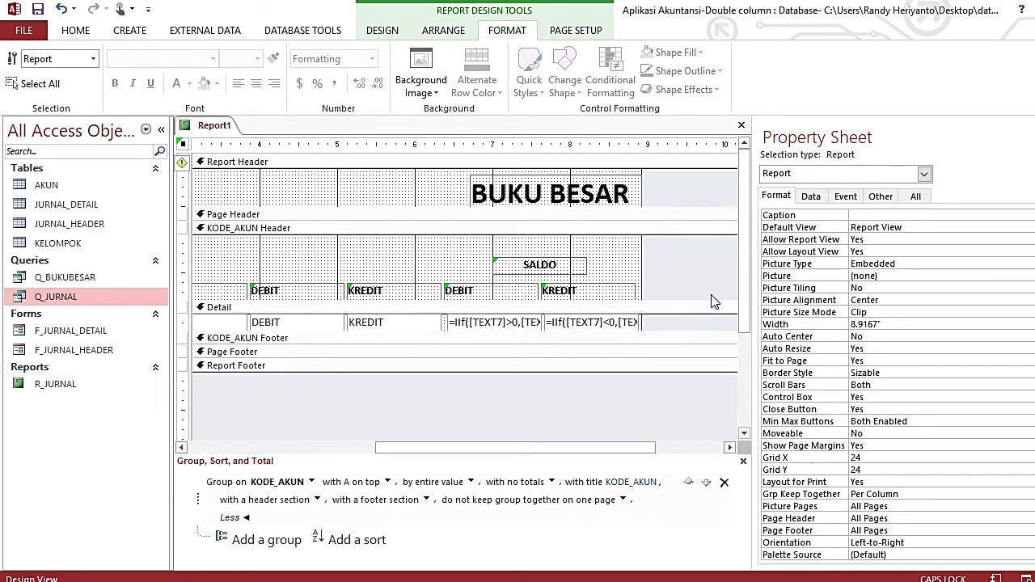
left_click(923, 173)
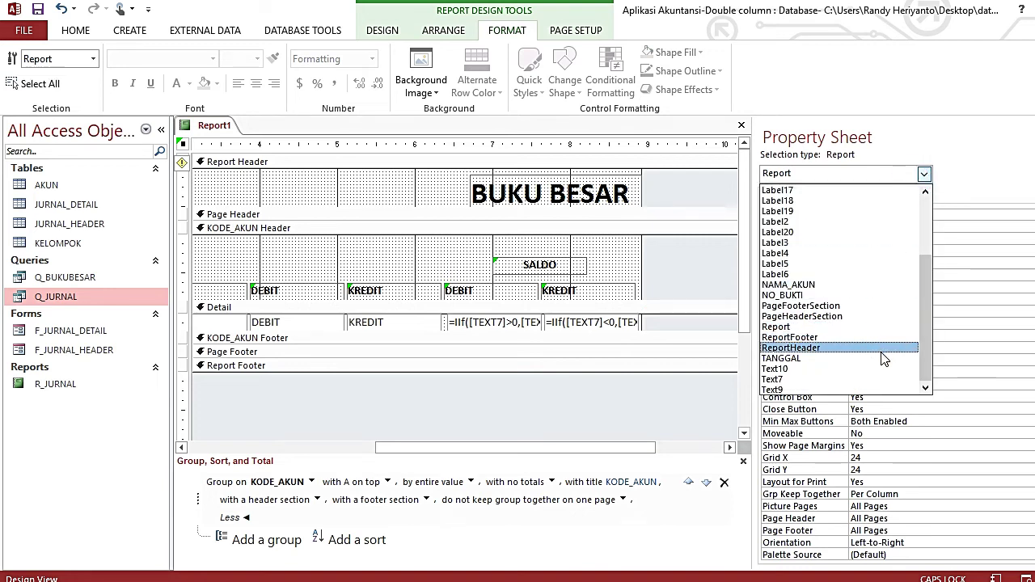
scroll(889, 267, "up", 5)
left_click(809, 192)
left_click(936, 252)
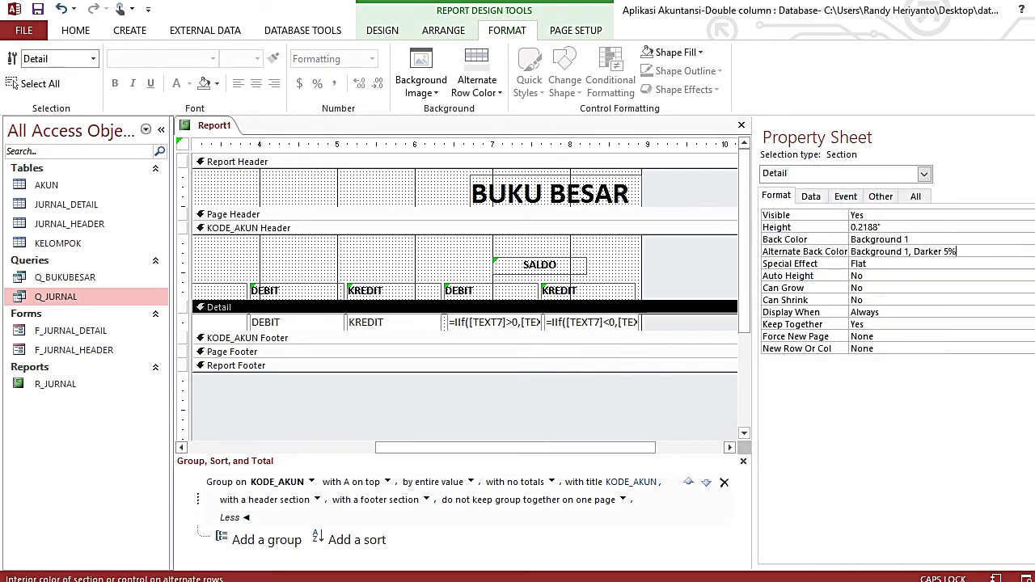
left_click(1026, 251)
left_click(873, 262)
left_click_drag(606, 450, 305, 450)
left_click(77, 30)
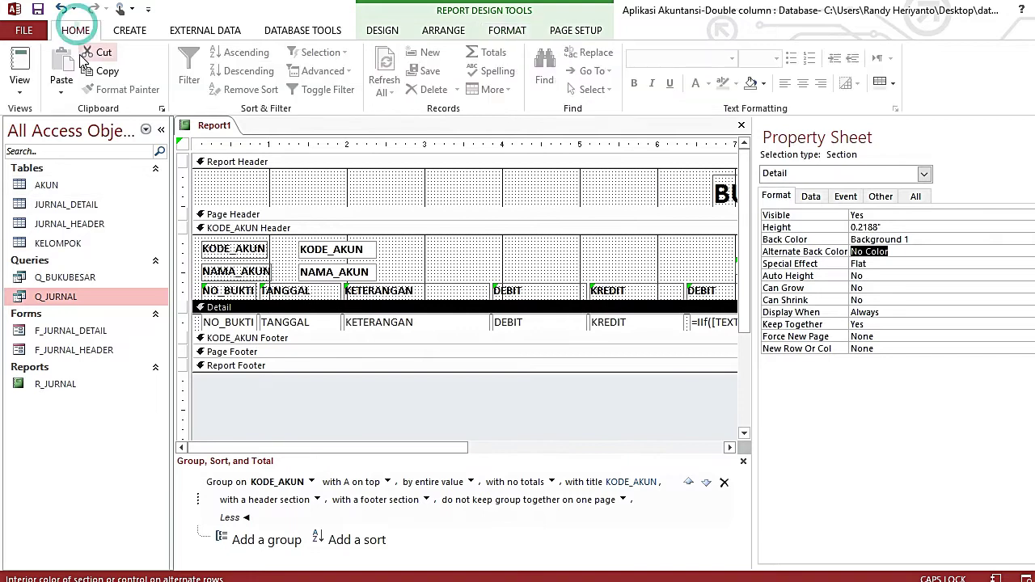
left_click(20, 91)
left_click(77, 224)
Set the Format property of the Detail section's DEBIT, KREDIT and balance text boxes to "Rp"#,##0;"(Rp"#,##0).
left_click_drag(434, 450, 600, 453)
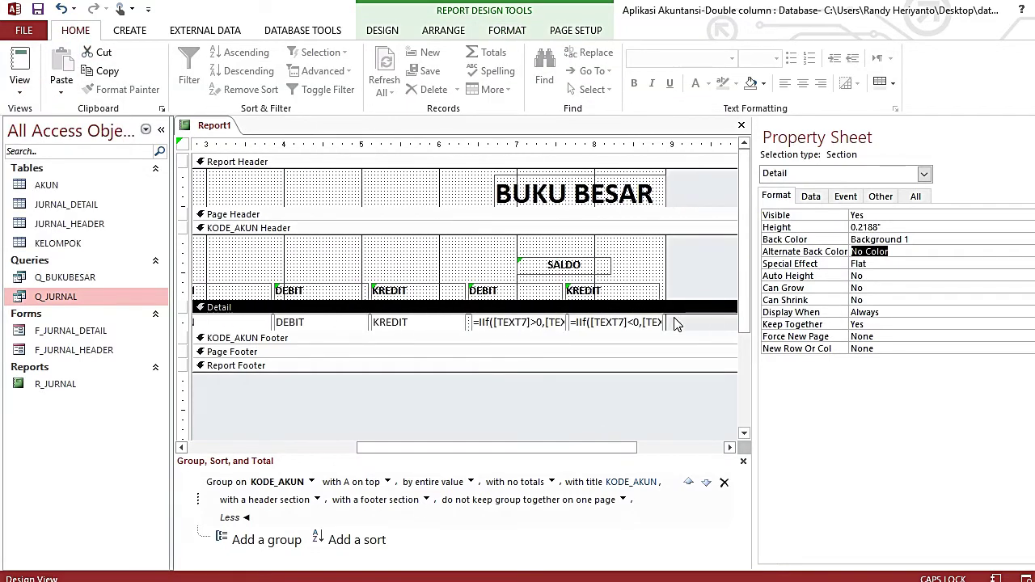
left_click_drag(676, 321, 327, 325)
left_click(869, 212)
type("\"r")
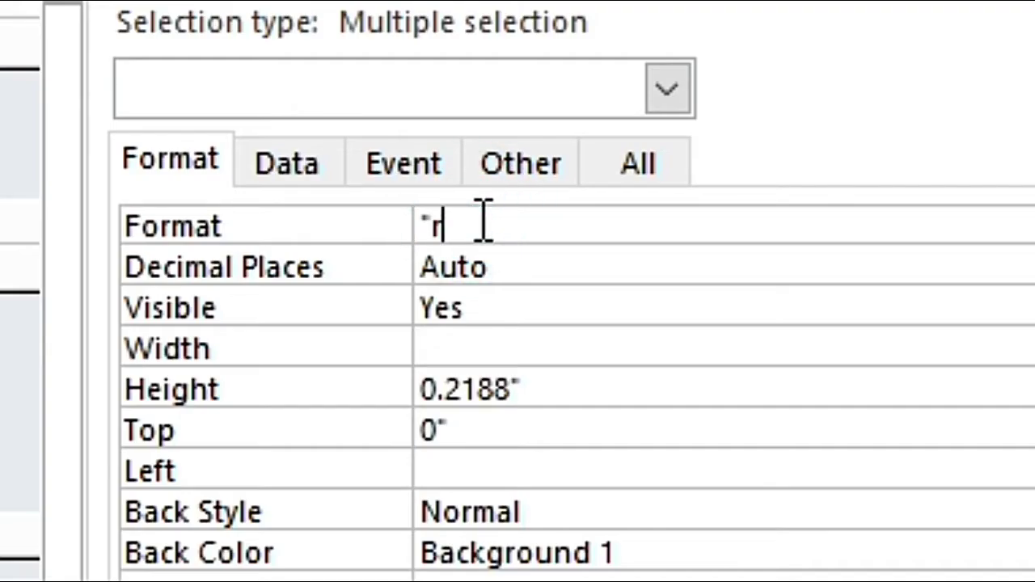
key("BackSpace")
type("Rp\"#,##0")
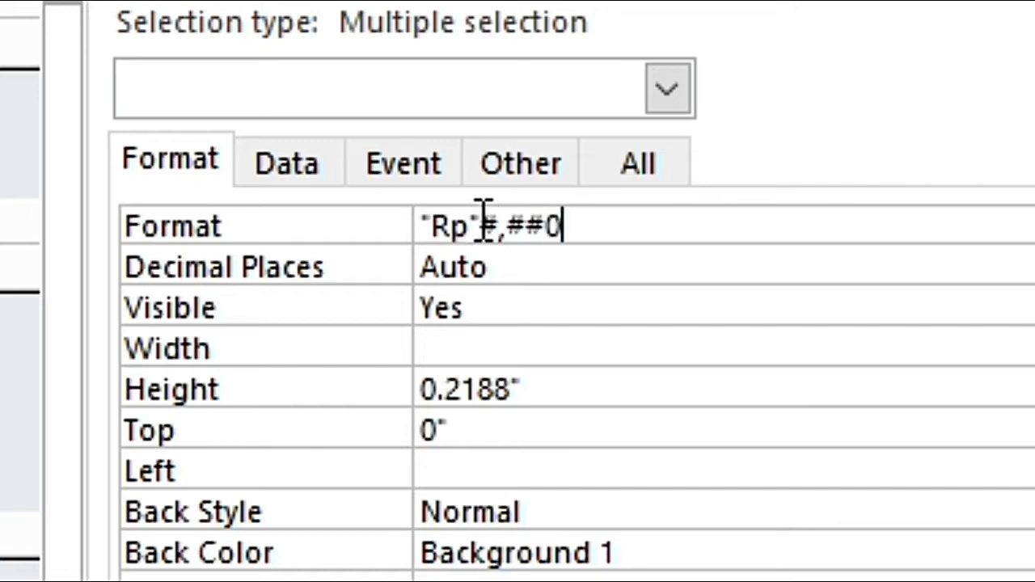
type(";\"(Rp")
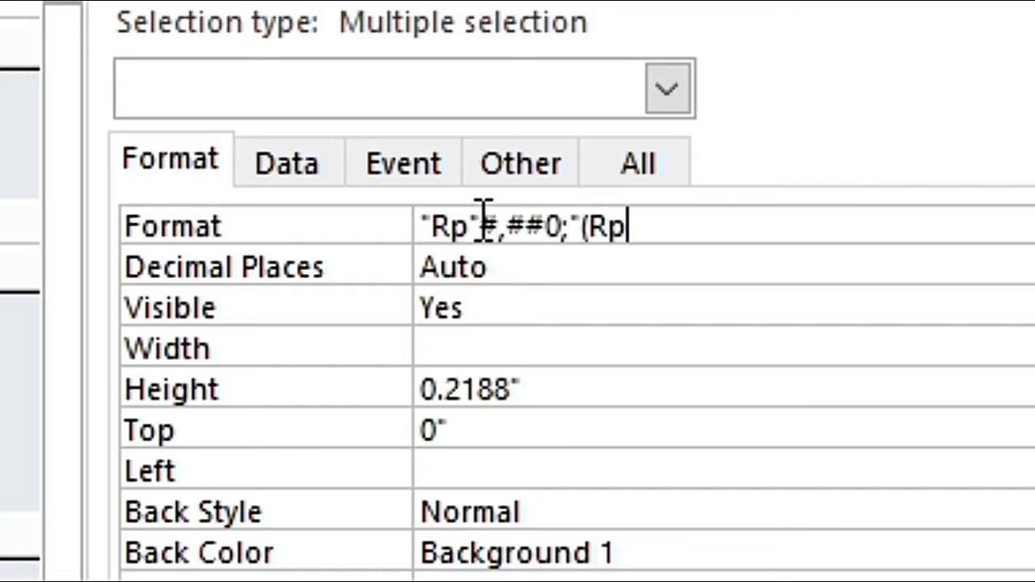
type("\"#,##0)")
key("Return")
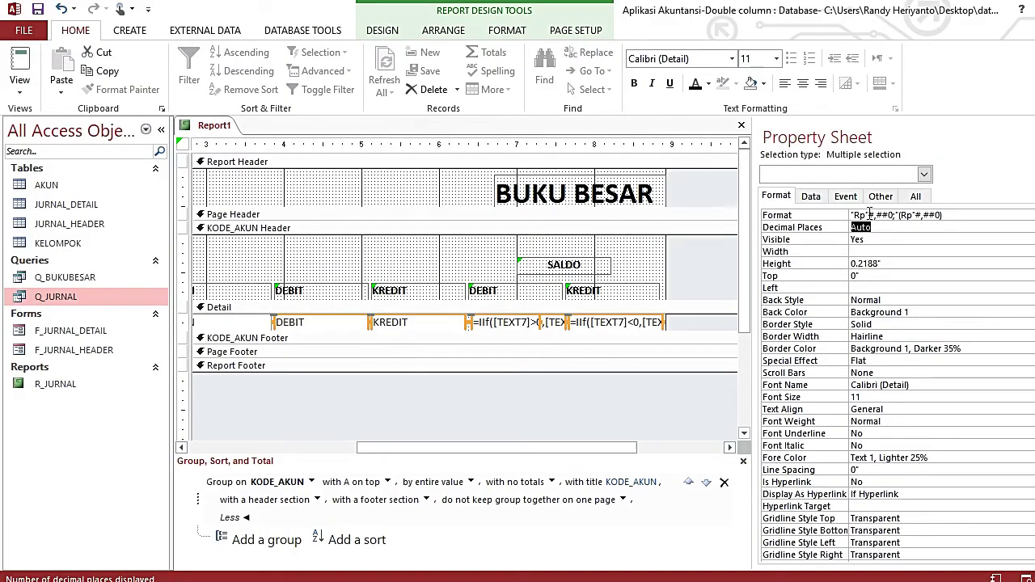
Review the report in Report View to check the rupiah formatting and the account groups.
left_click_drag(497, 447, 328, 447)
left_click(364, 227)
left_click(19, 89)
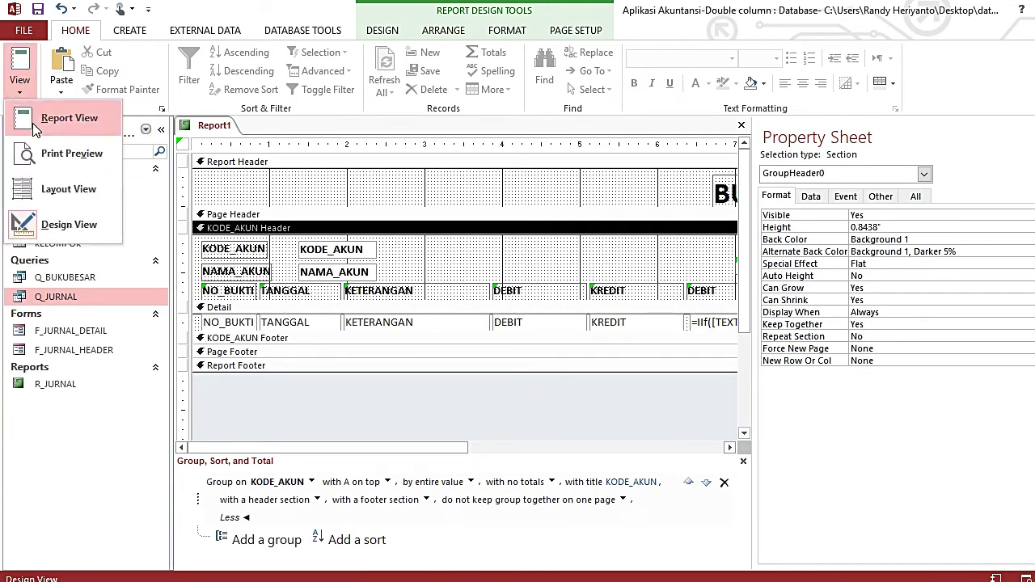
left_click(35, 123)
left_click(923, 281)
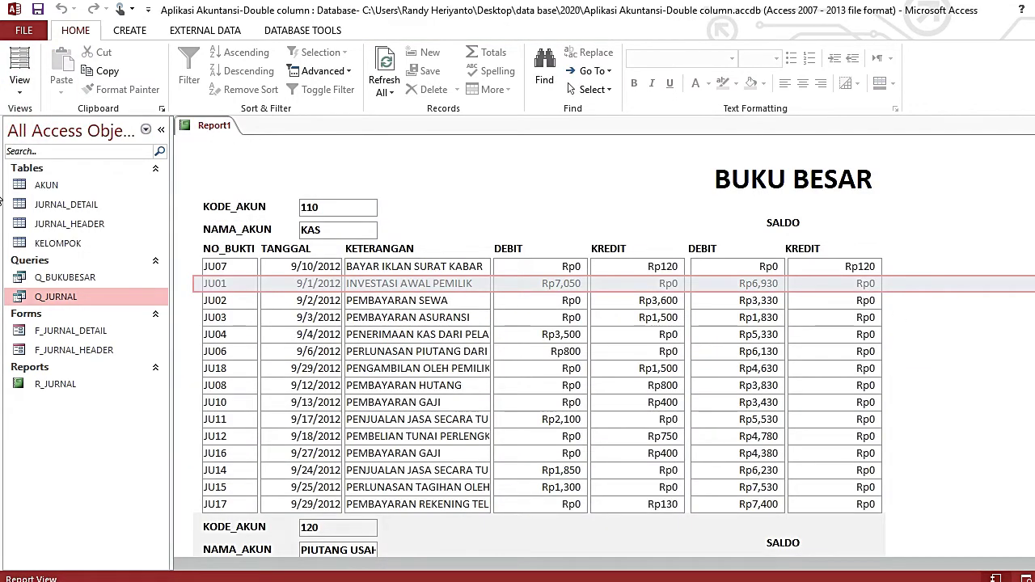
scroll(538, 340, "down", 15)
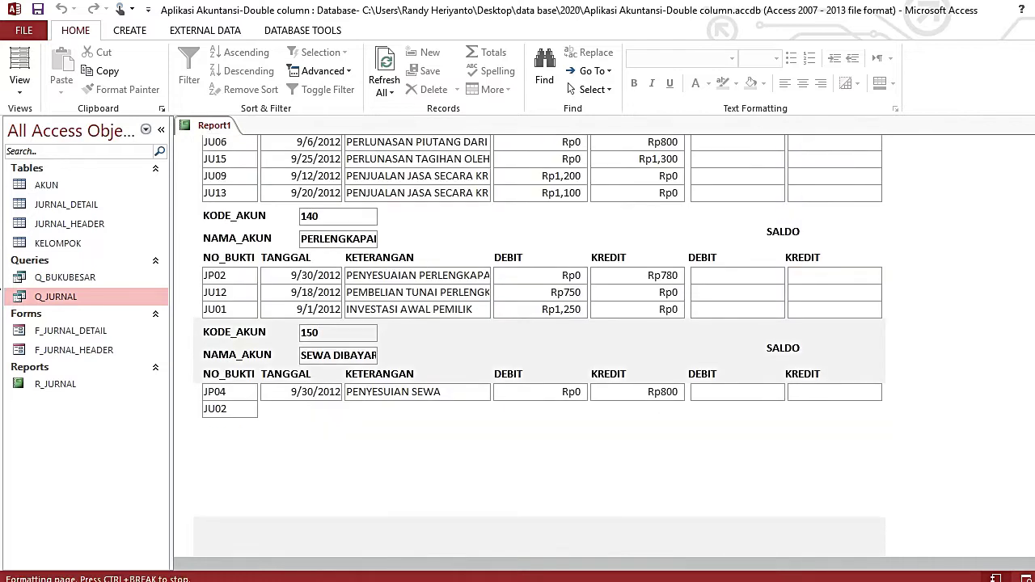
scroll(944, 197, "up", 15)
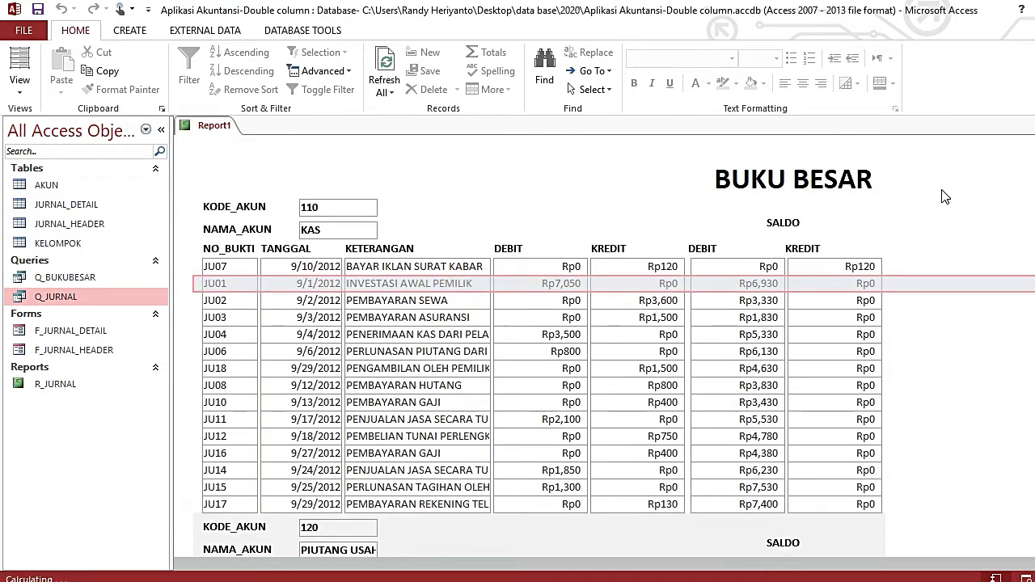
Return to Design View and widen the NAMA_AKUN text box in the KODE_AKUN Header to about 2 inches.
left_click(505, 171)
right_click(501, 169)
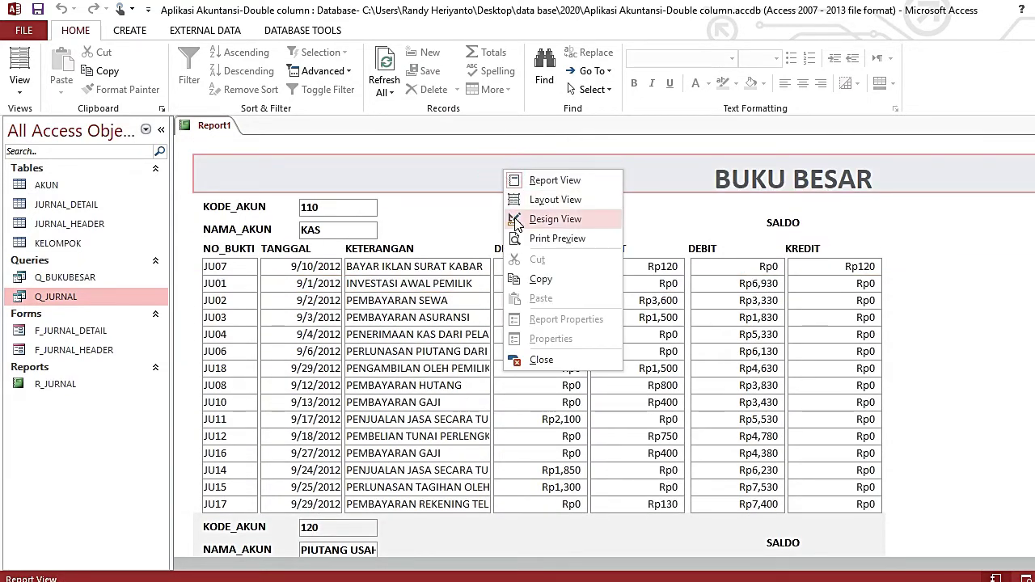
left_click(516, 221)
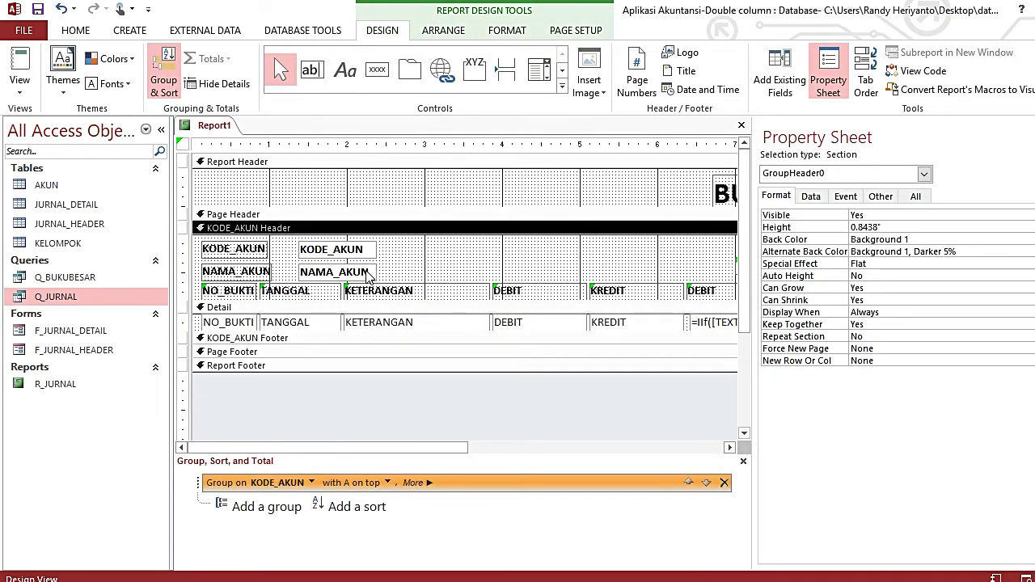
left_click(368, 273)
left_click_drag(375, 272, 457, 272)
left_click(504, 272)
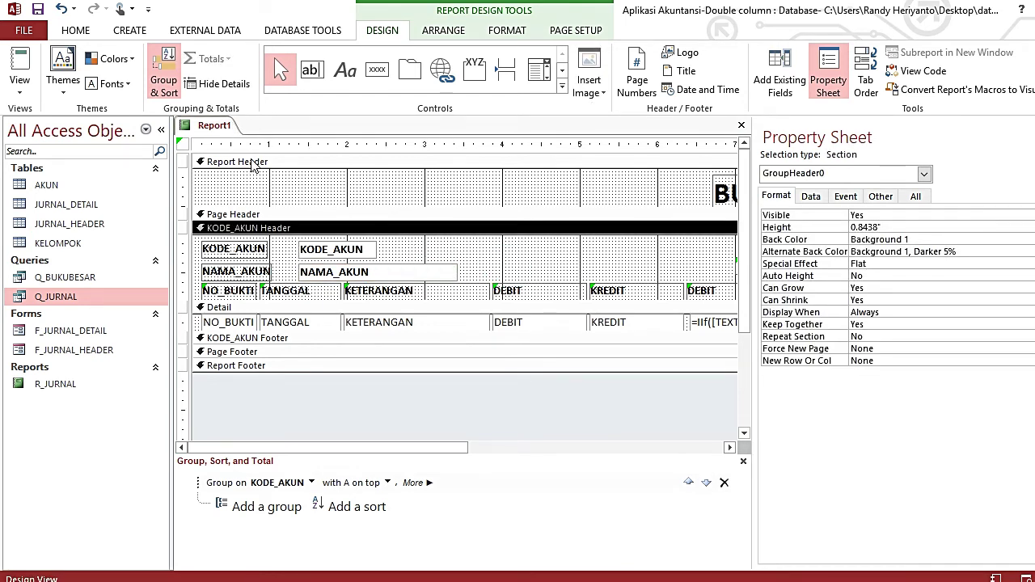
Save the report as R_BUKUBESAR and close it.
left_click(20, 89)
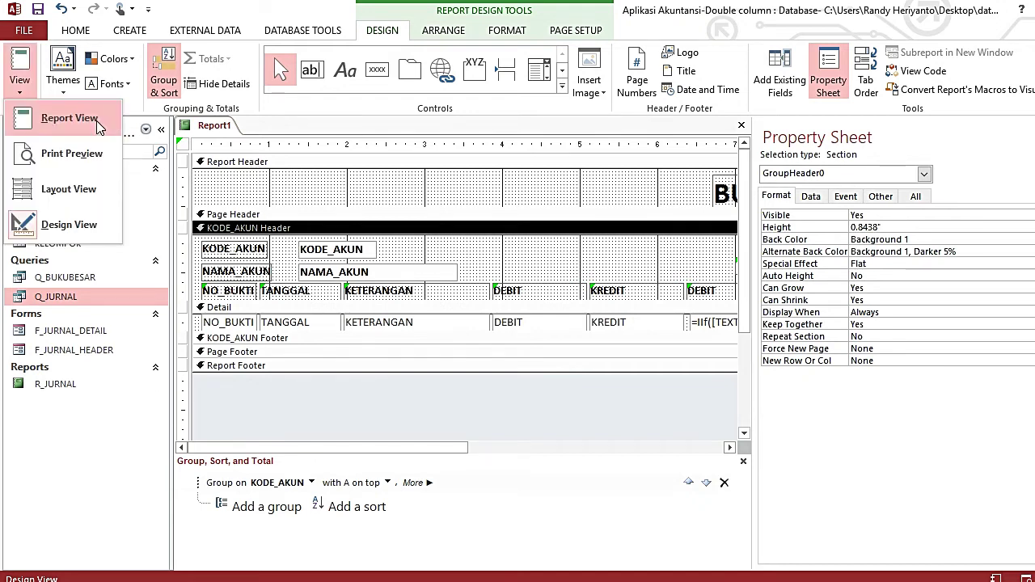
left_click(215, 128)
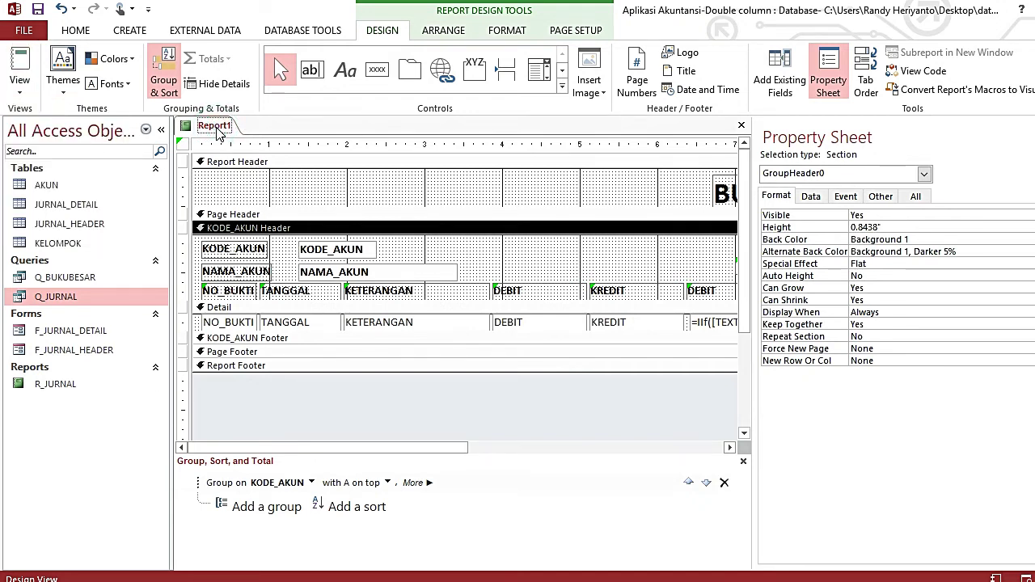
right_click(217, 133)
left_click(243, 137)
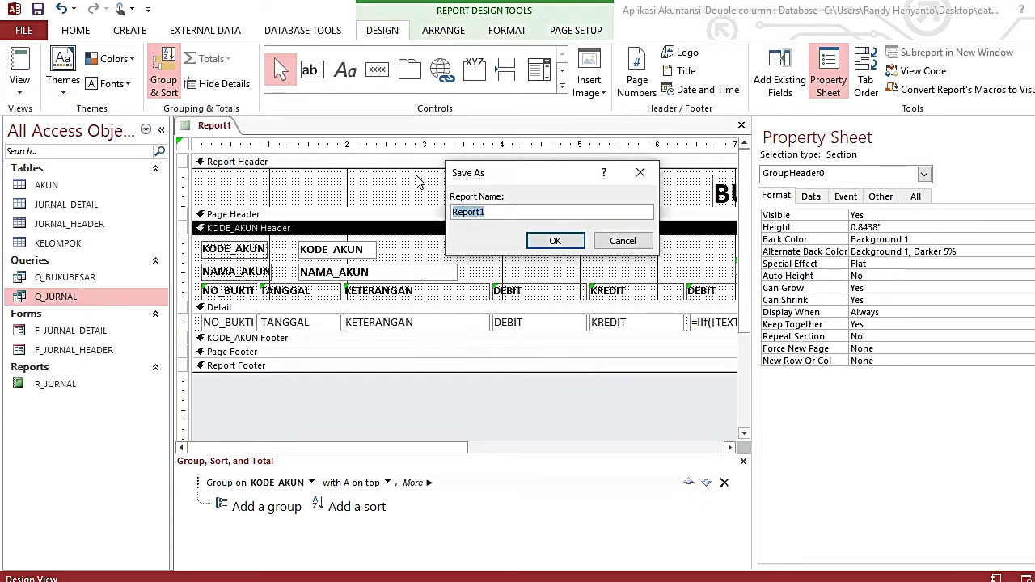
type("r")
key("BackSpace")
key("Caps_Lock")
type("R_BUKUB")
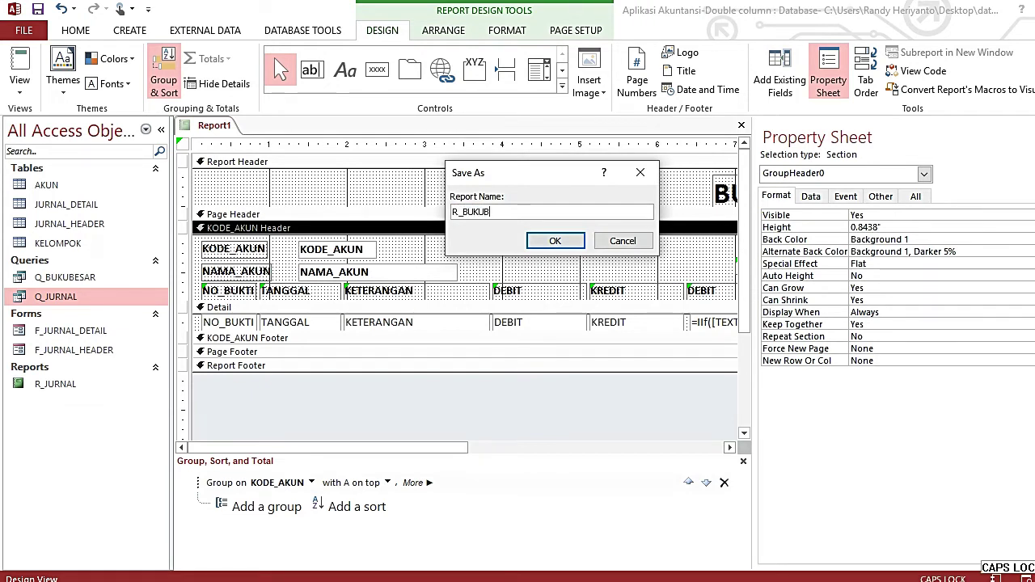
type("ESAR")
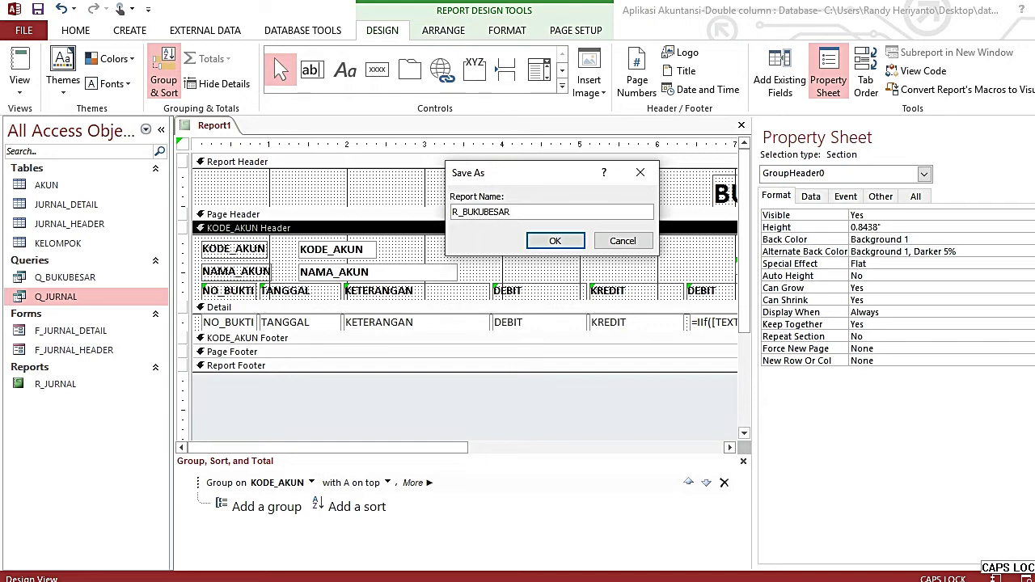
left_click(554, 240)
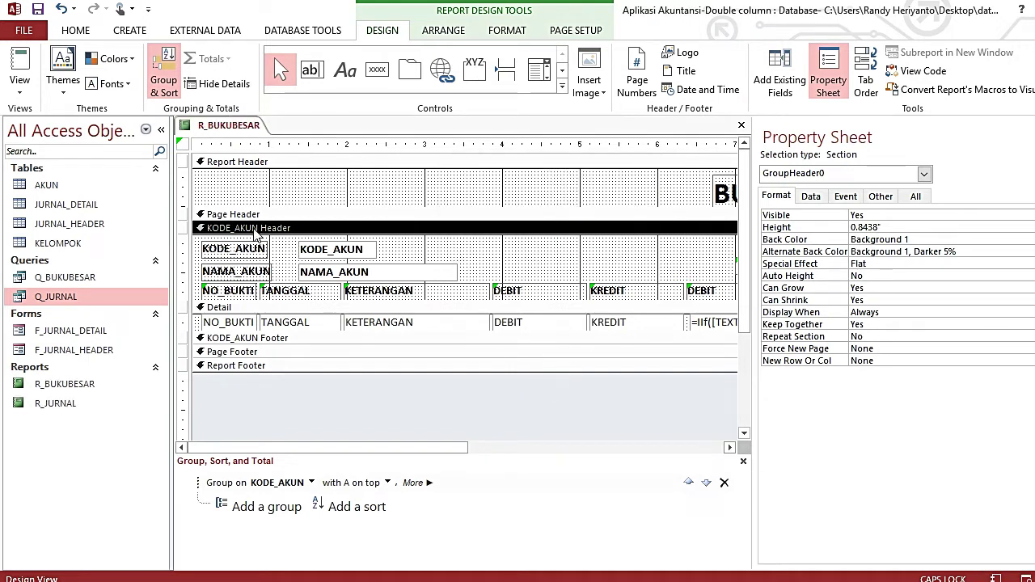
right_click(249, 127)
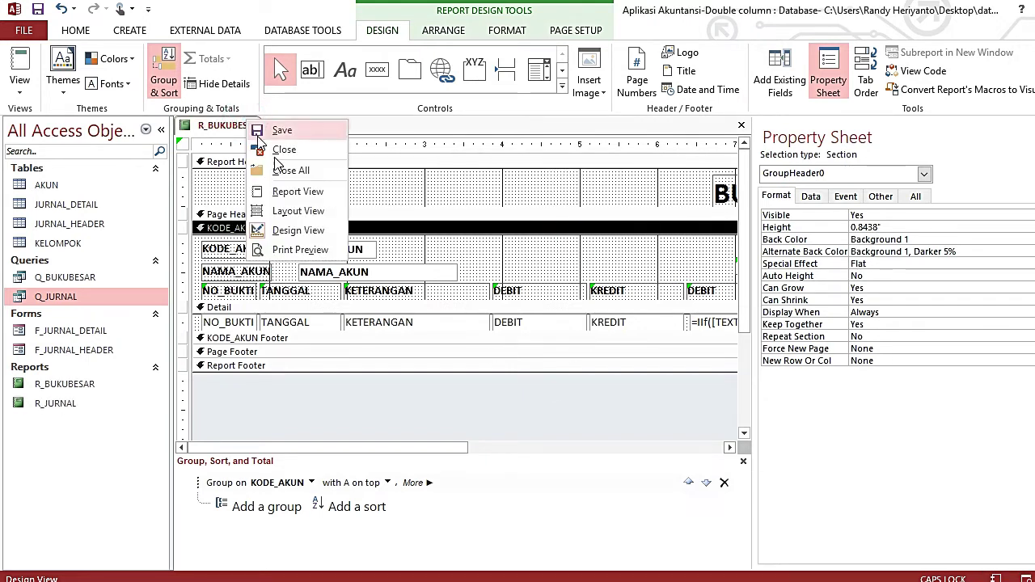
left_click(276, 169)
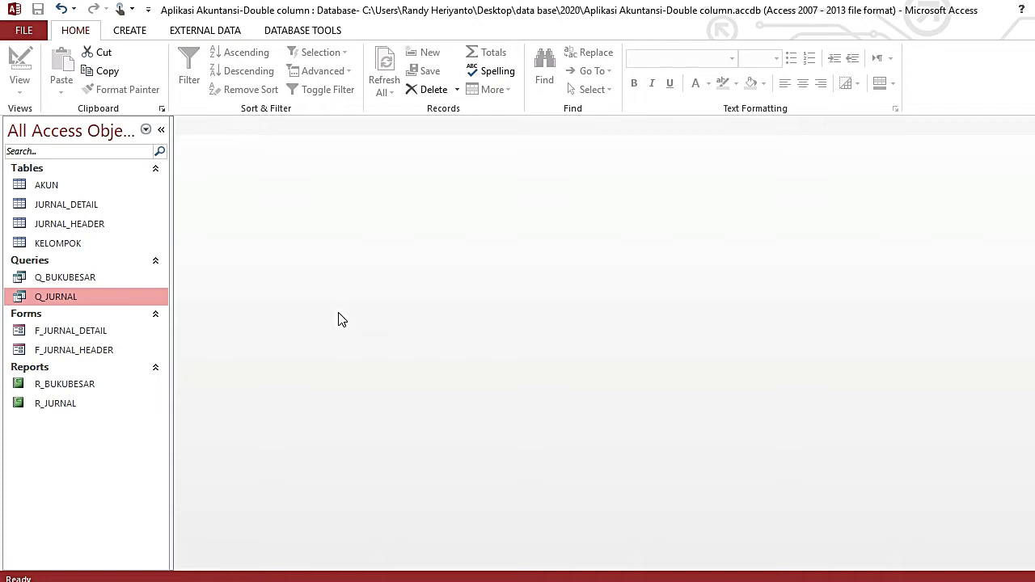
Create a new query in Design View with the AKUN, JURNAL_DETAIL and JURNAL_HEADER tables.
left_click(145, 33)
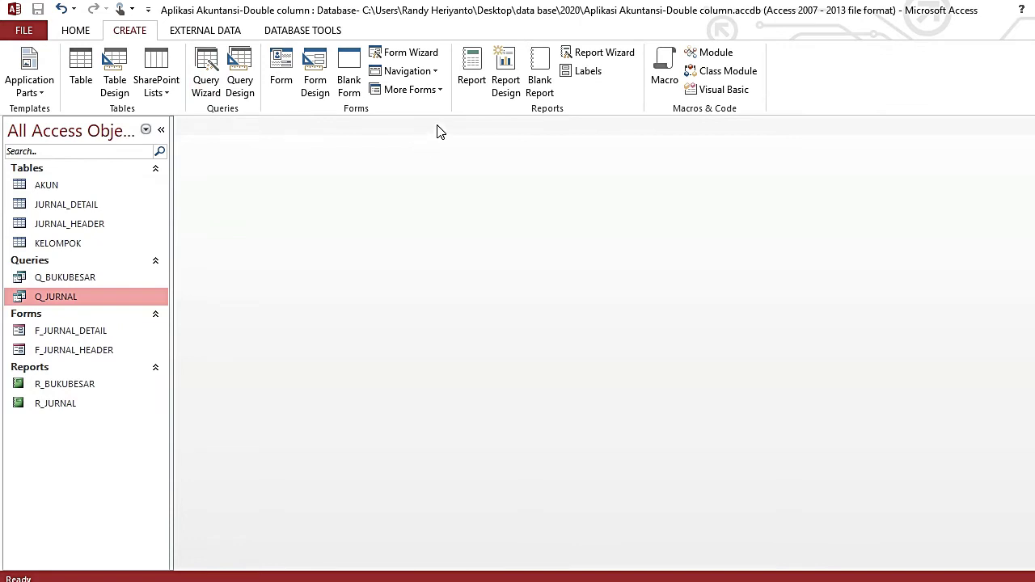
left_click(240, 88)
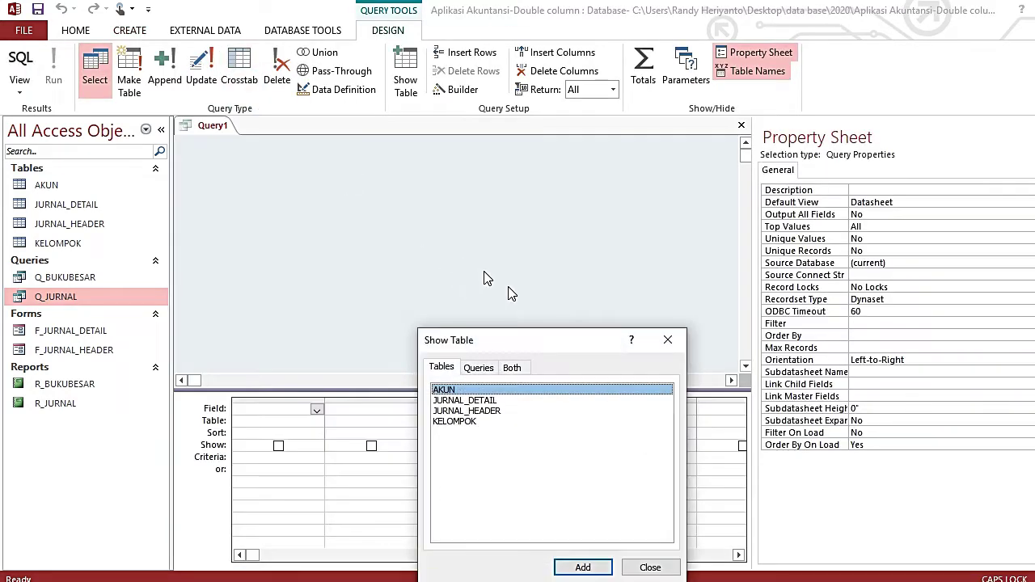
double_click(462, 390)
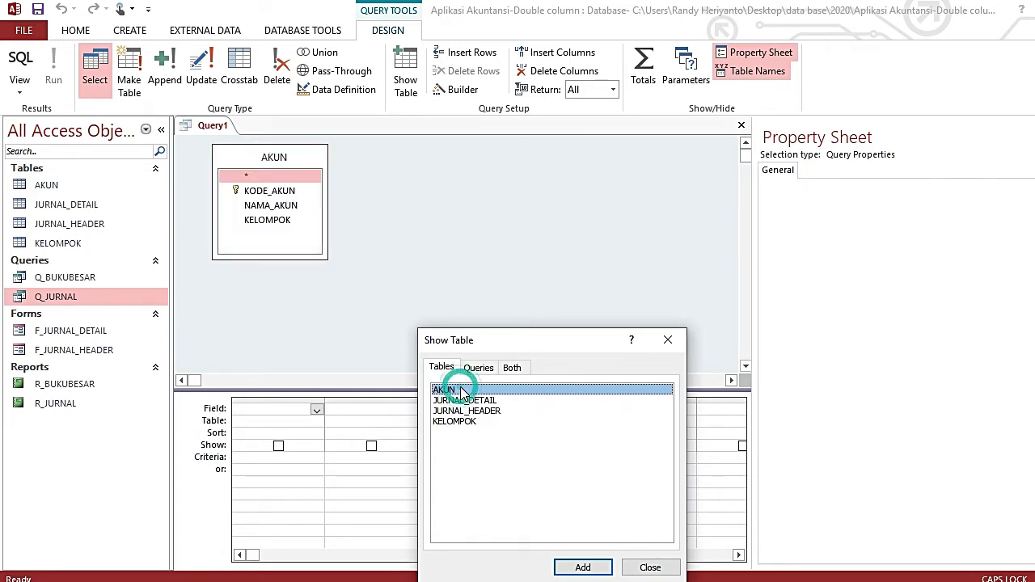
double_click(467, 401)
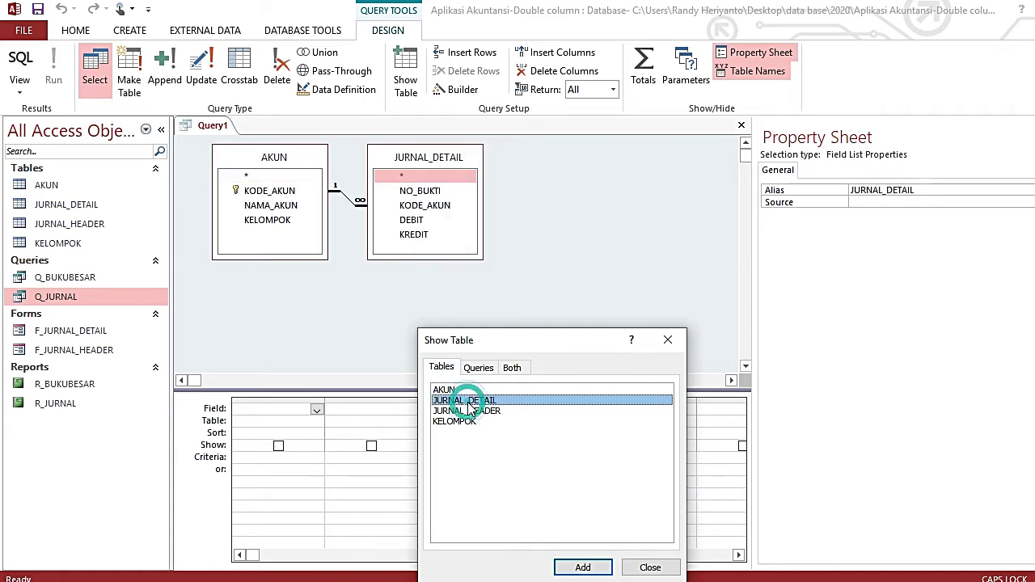
double_click(474, 412)
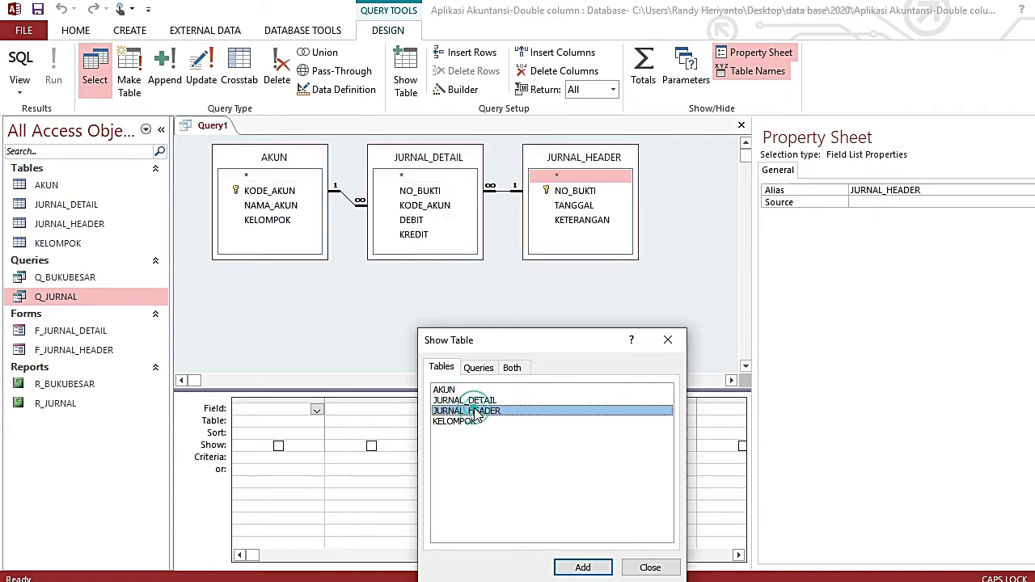
left_click(668, 340)
left_click(543, 333)
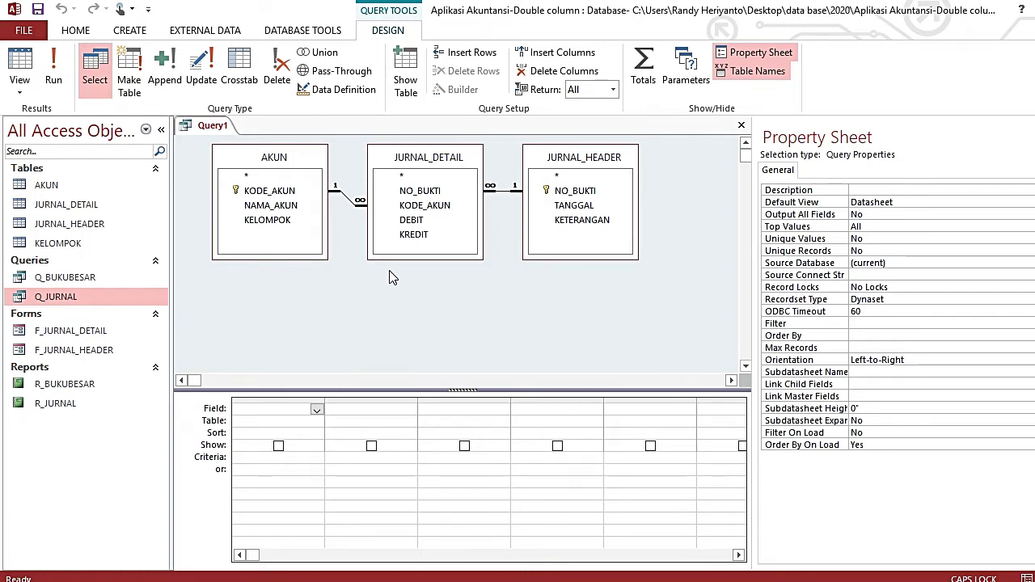
Add the KODE_AKUN and NAMA_AKUN fields from the AKUN table to the query grid.
left_click(282, 197)
double_click(282, 196)
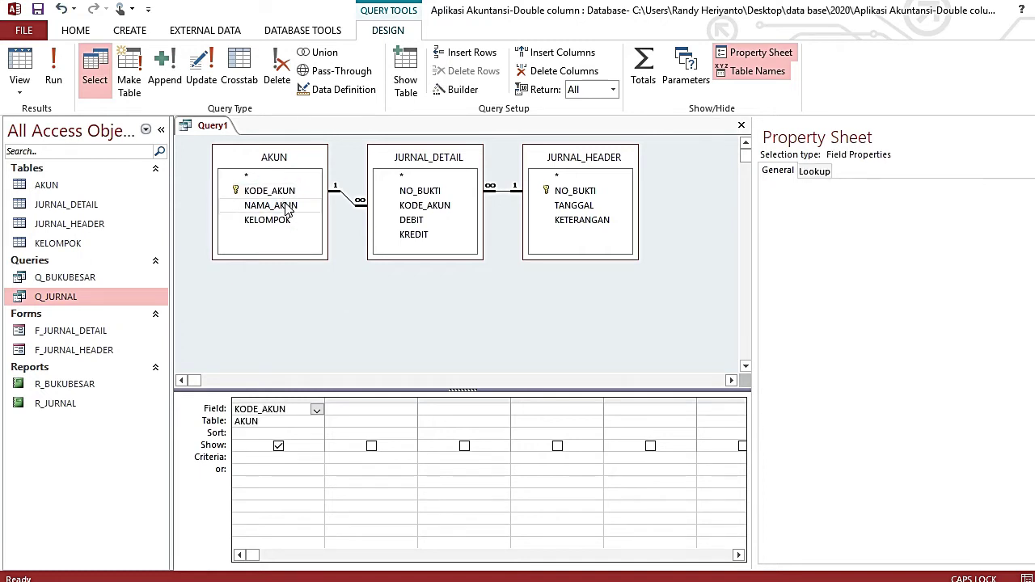
double_click(289, 206)
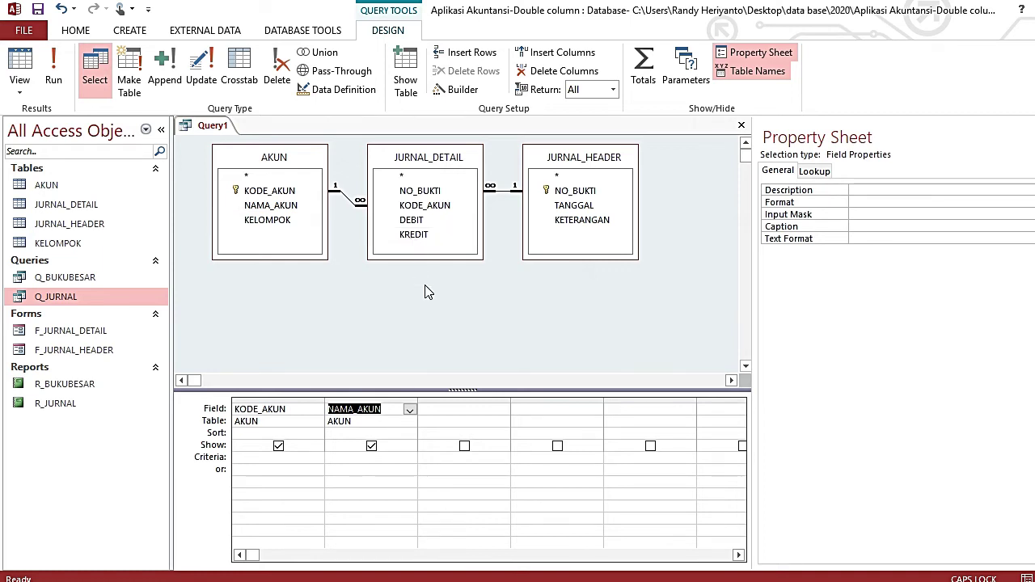
Add the calculated field SALDO: SUM(DEBIT-KREDIT) to the third query column with the Expression Builder.
left_click(474, 407)
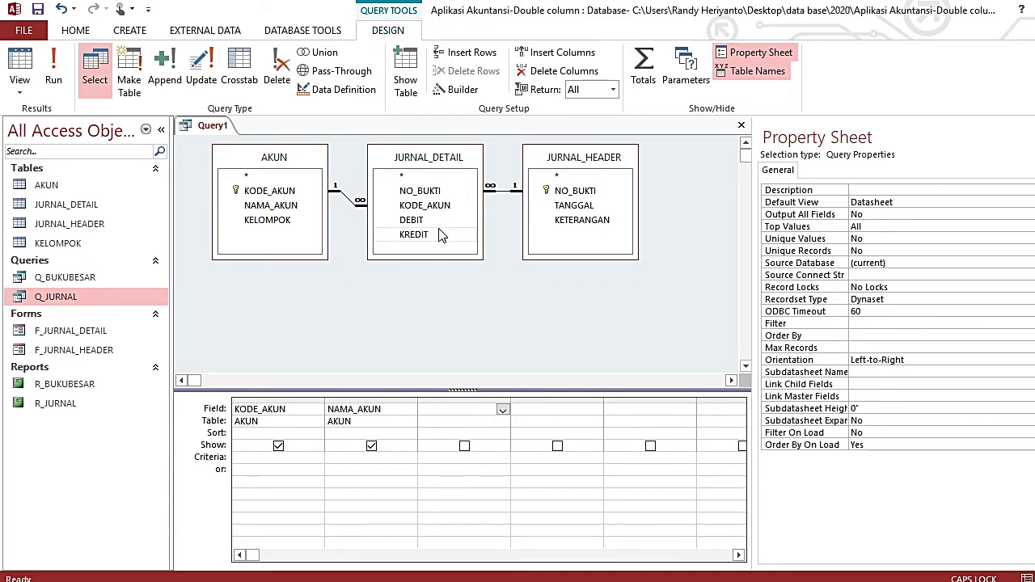
left_click(457, 89)
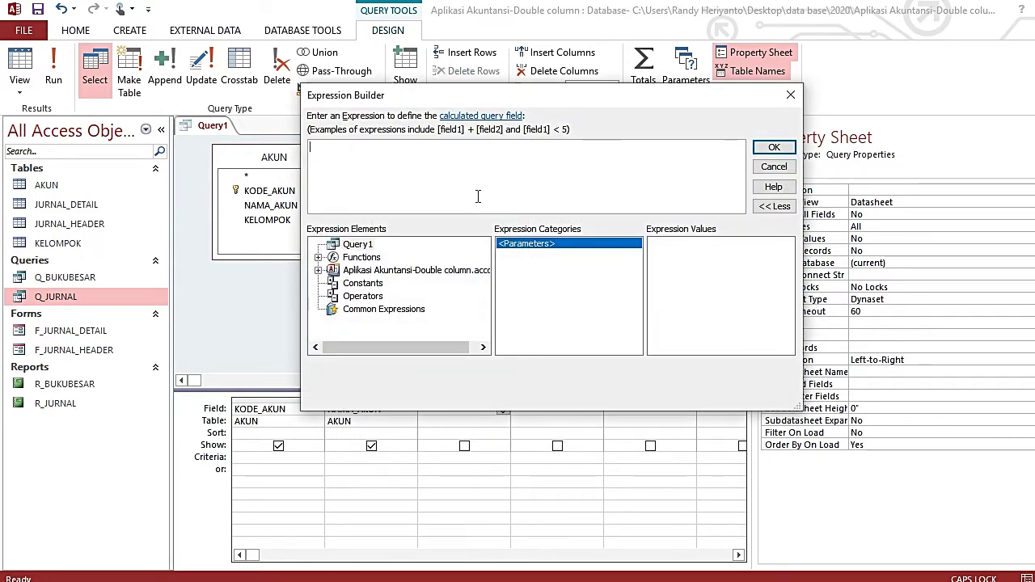
type("SALDO:")
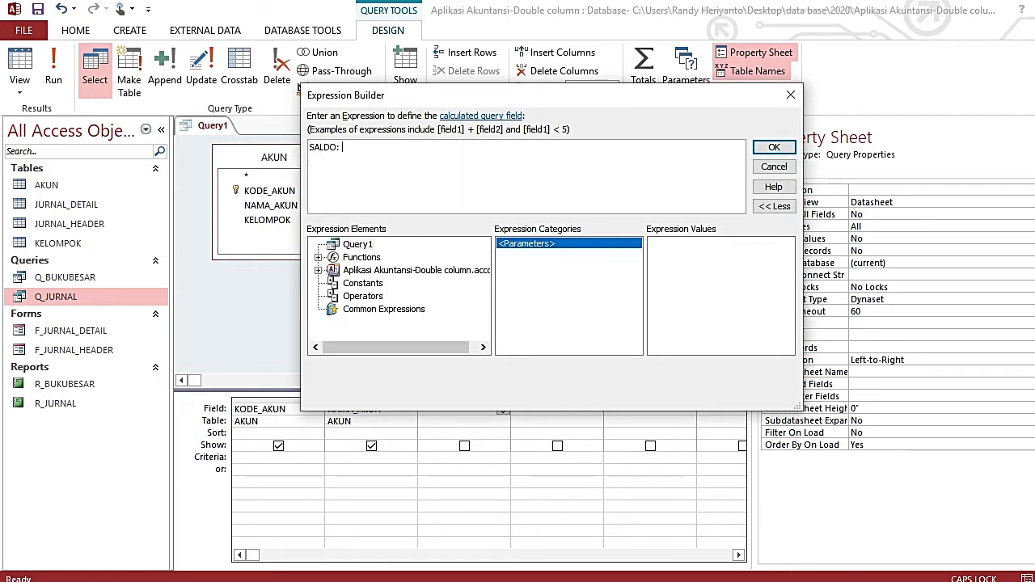
type("SUM")
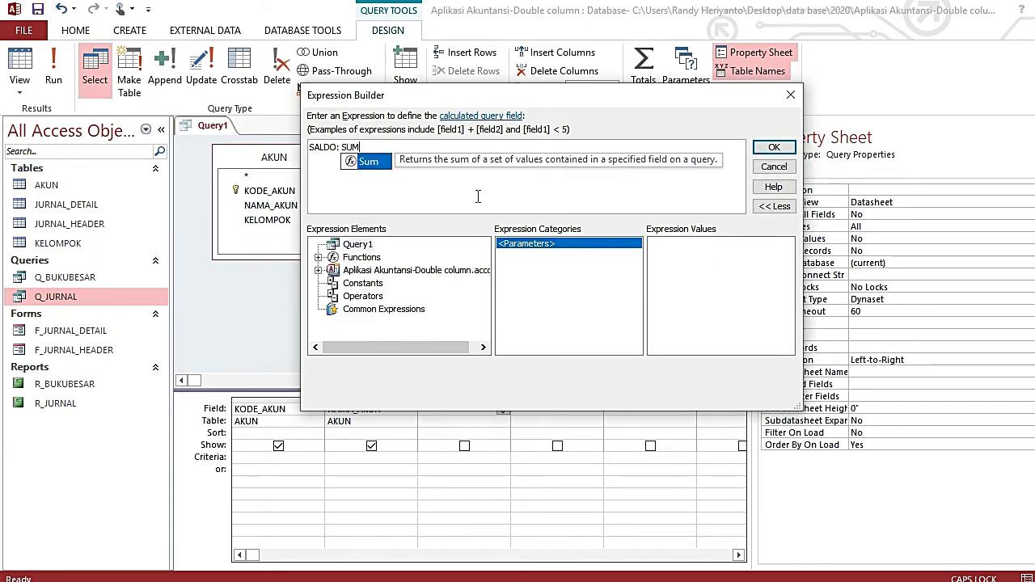
type("(DEBIT")
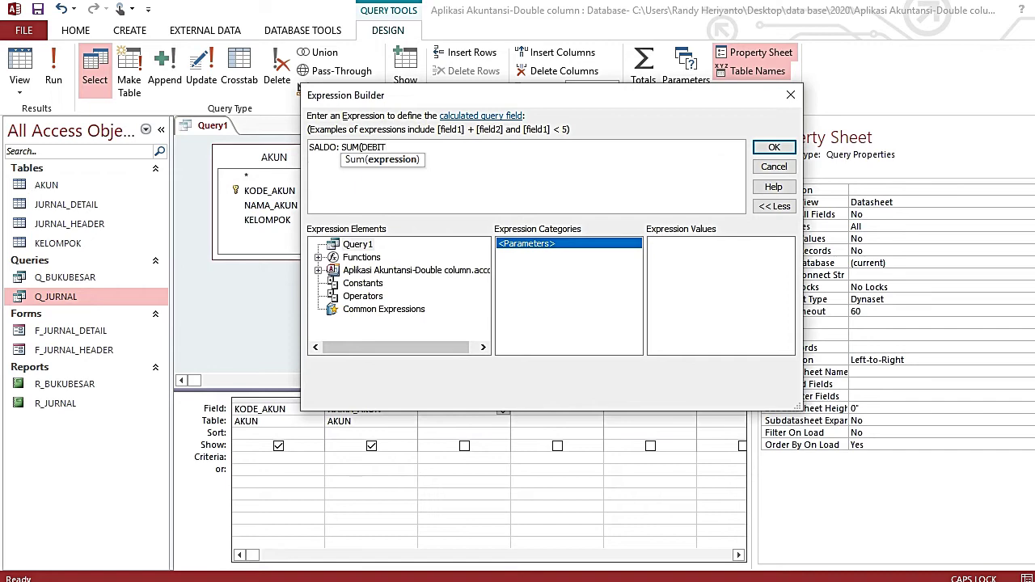
type("-KREDIT)")
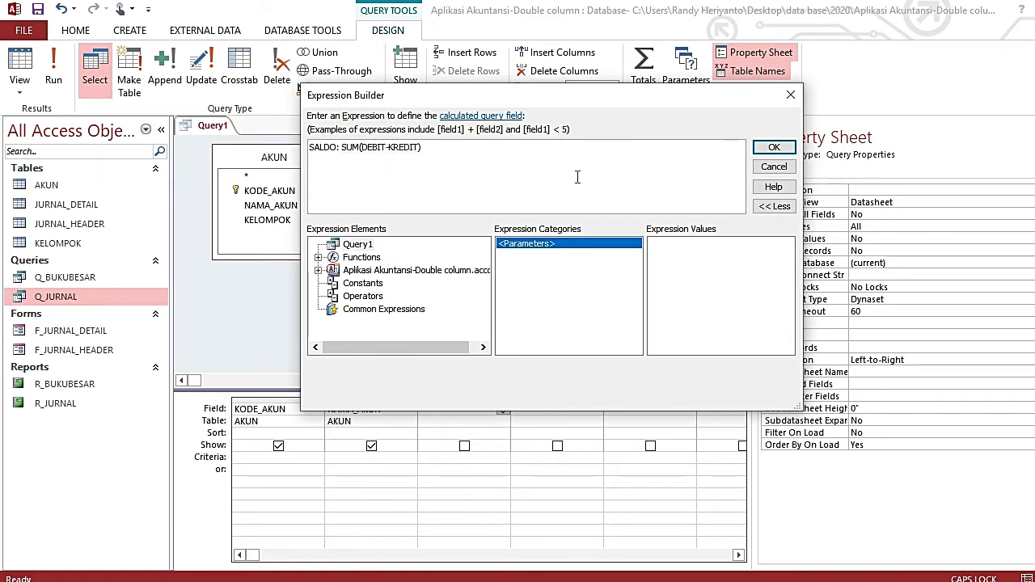
left_click(774, 147)
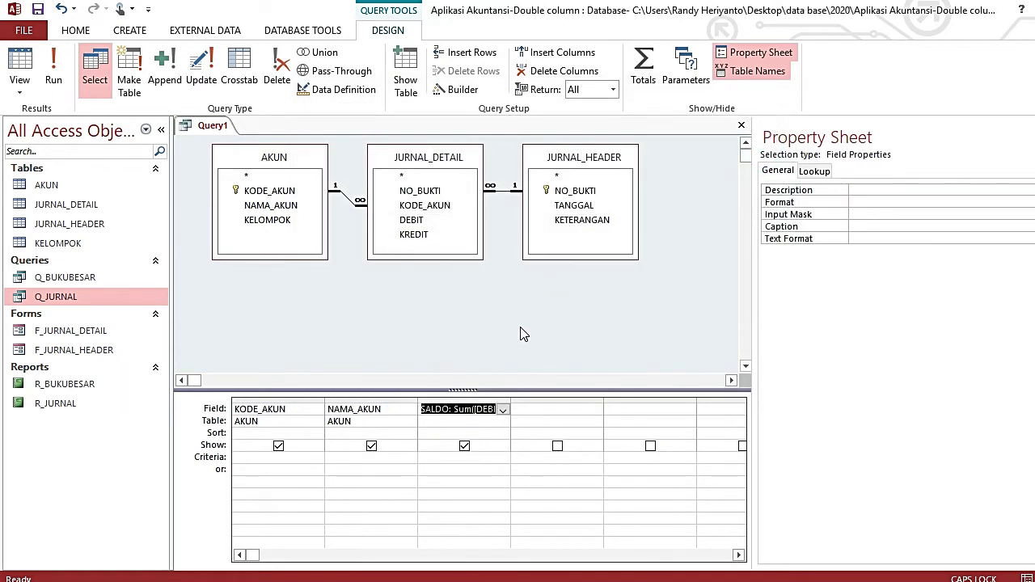
Open the Expression Builder for the empty fourth column of the query grid.
left_click(574, 413)
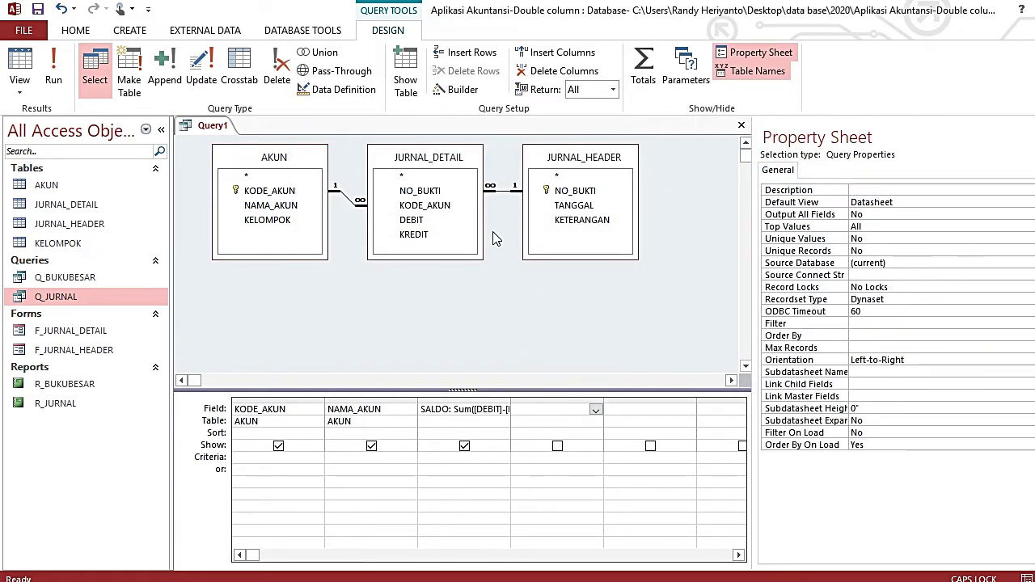
left_click(464, 91)
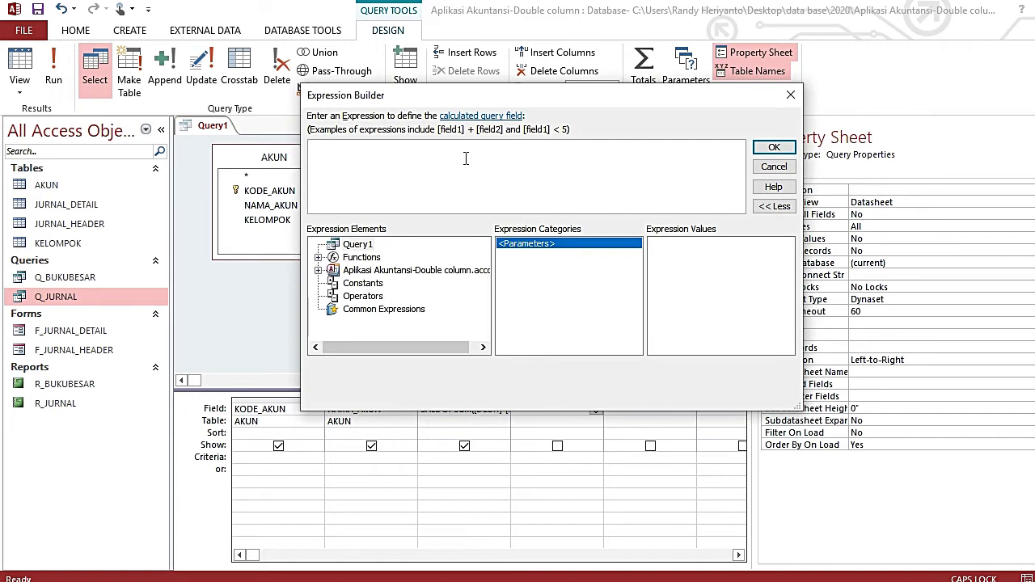
type("D")
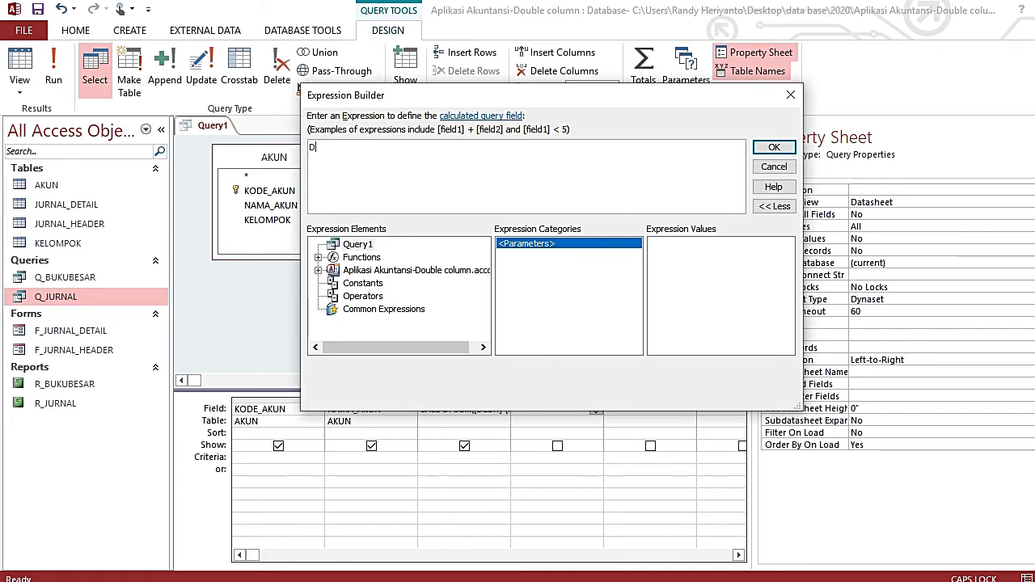
type("EBIT")
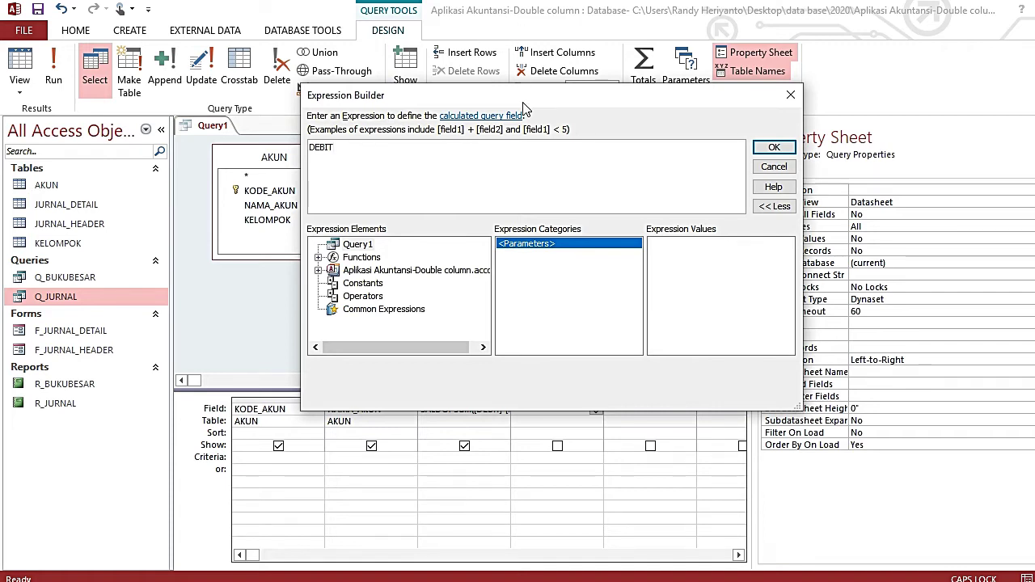
left_click_drag(522, 101, 535, 298)
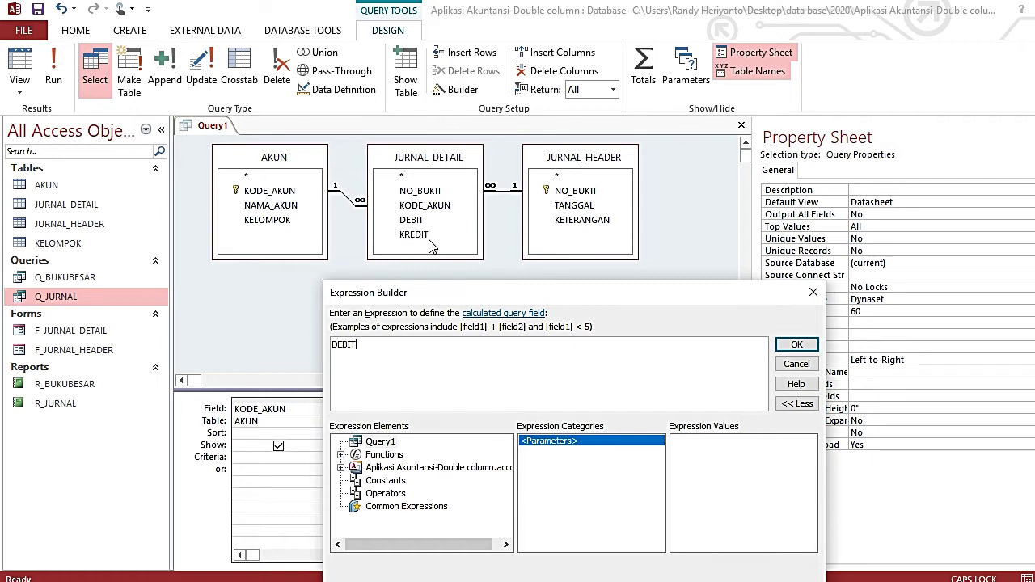
left_click(422, 348)
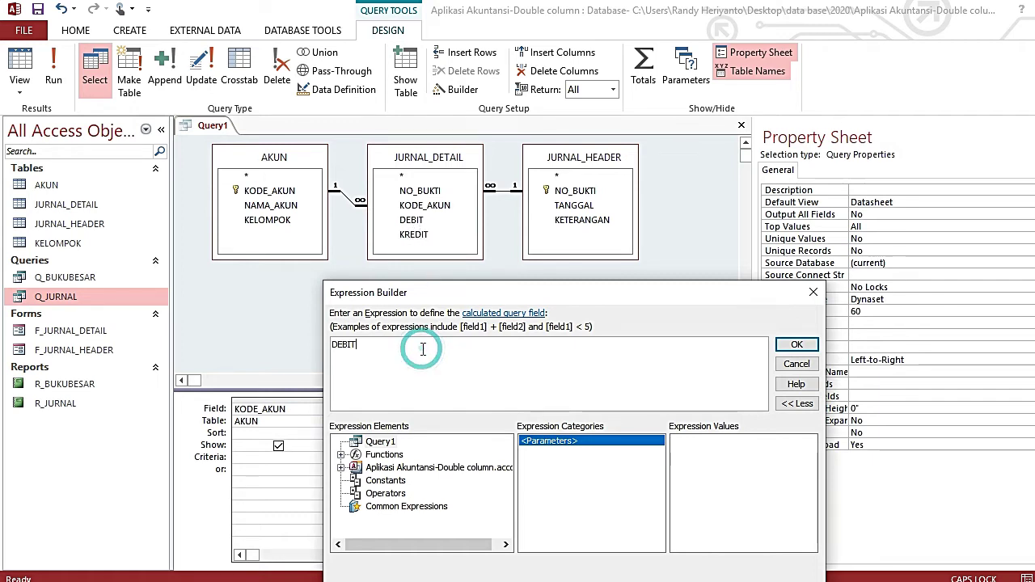
key("BackSpace")
key("BackSpace")
key("BackSpace")
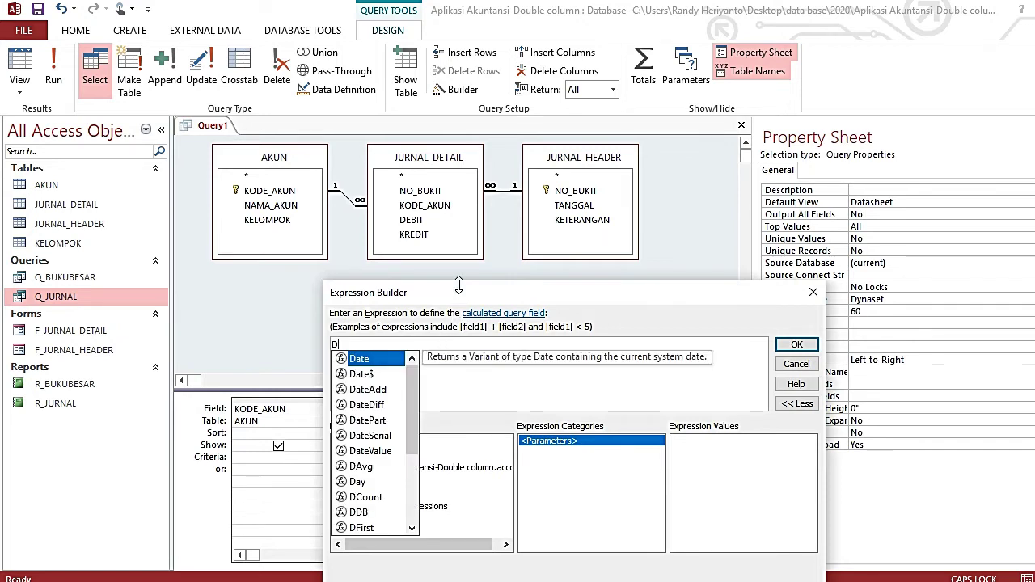
left_click_drag(460, 289, 426, 148)
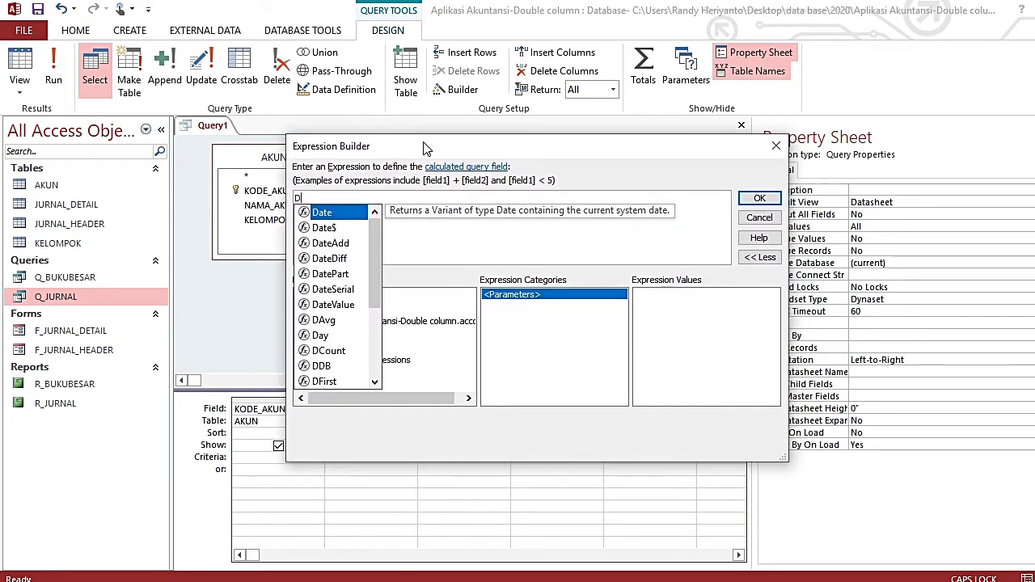
left_click(406, 196)
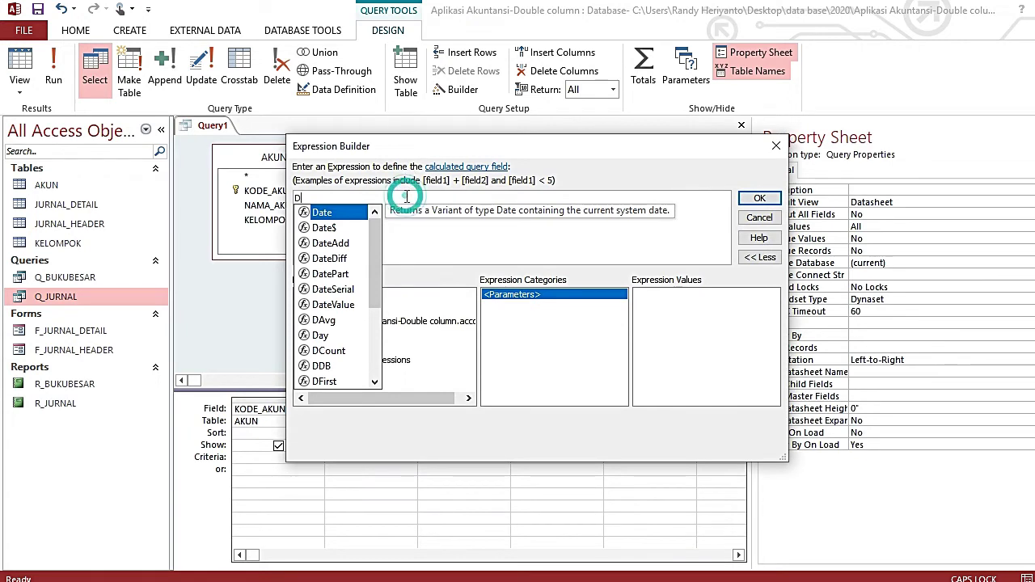
Enter the calculated field DB: IIF(SALDO>0,SALDO,0) as the fourth query column's expression and accept it.
type("DB")
type(": ")
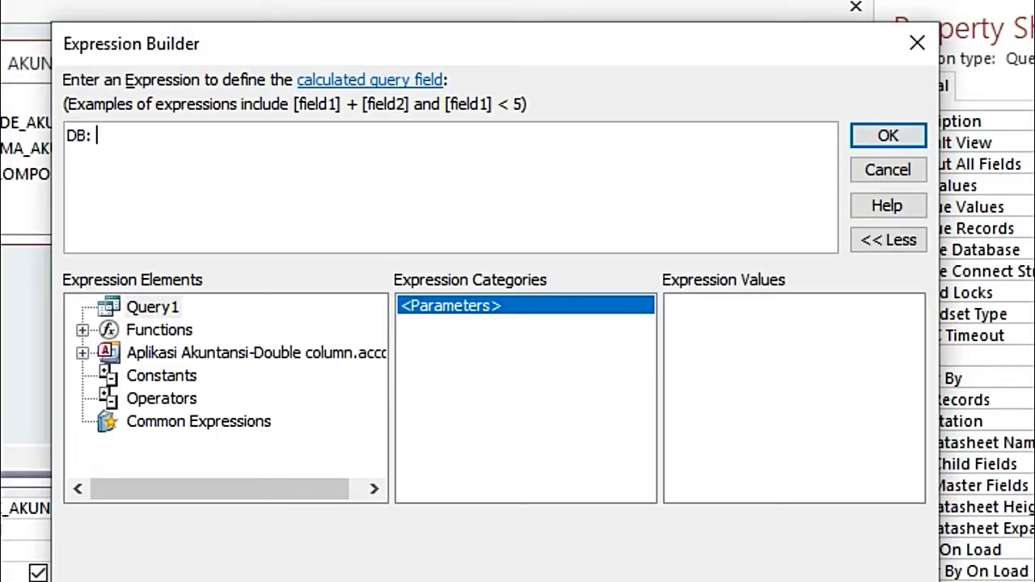
type("IIF")
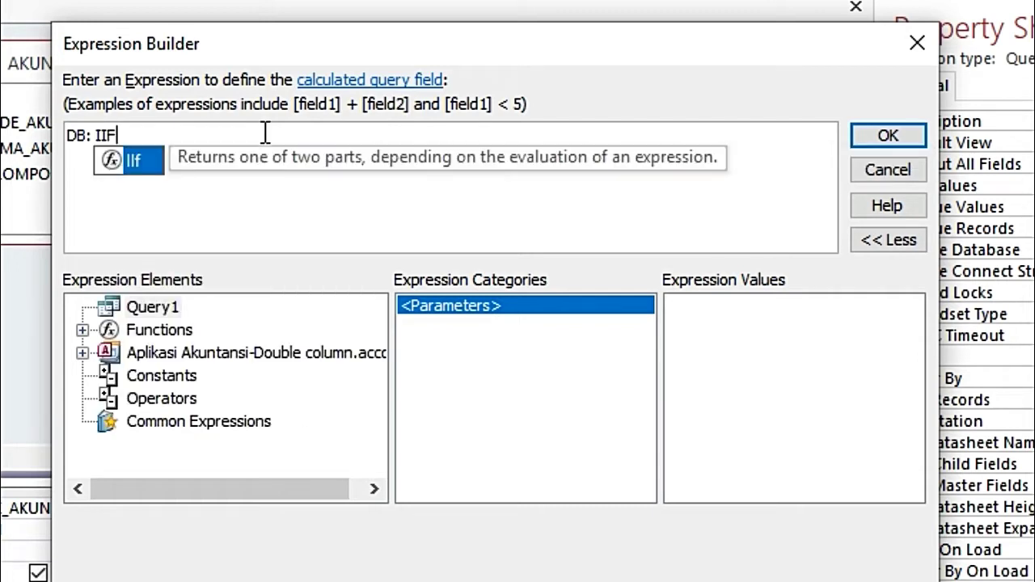
type("(SAL")
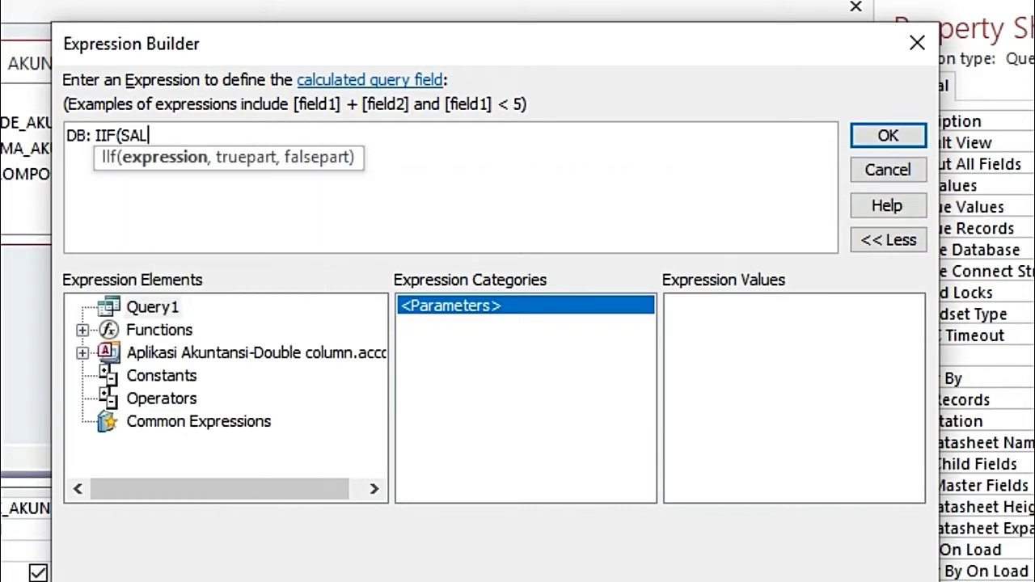
type("DO>0,")
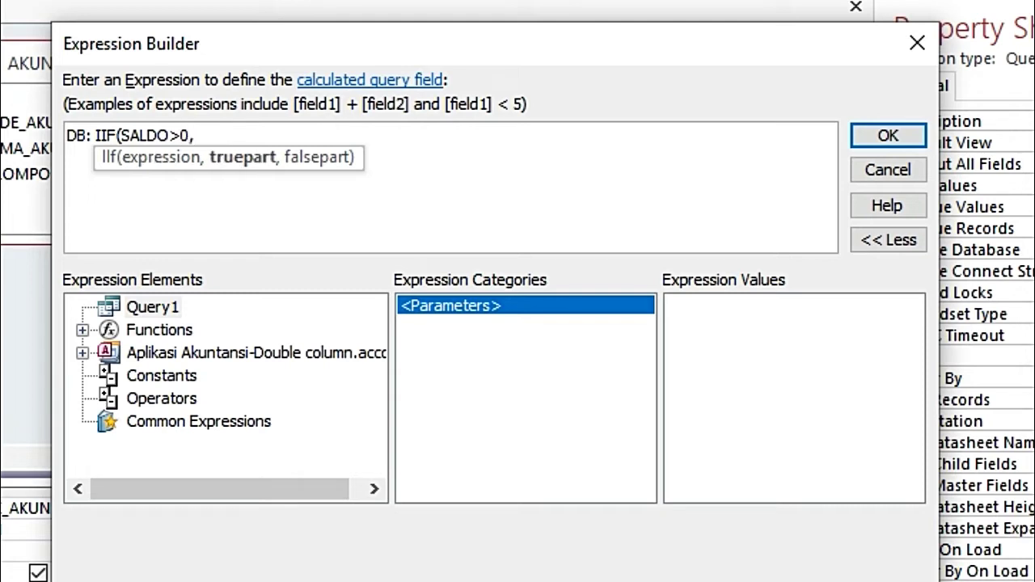
type("SALDO,0)")
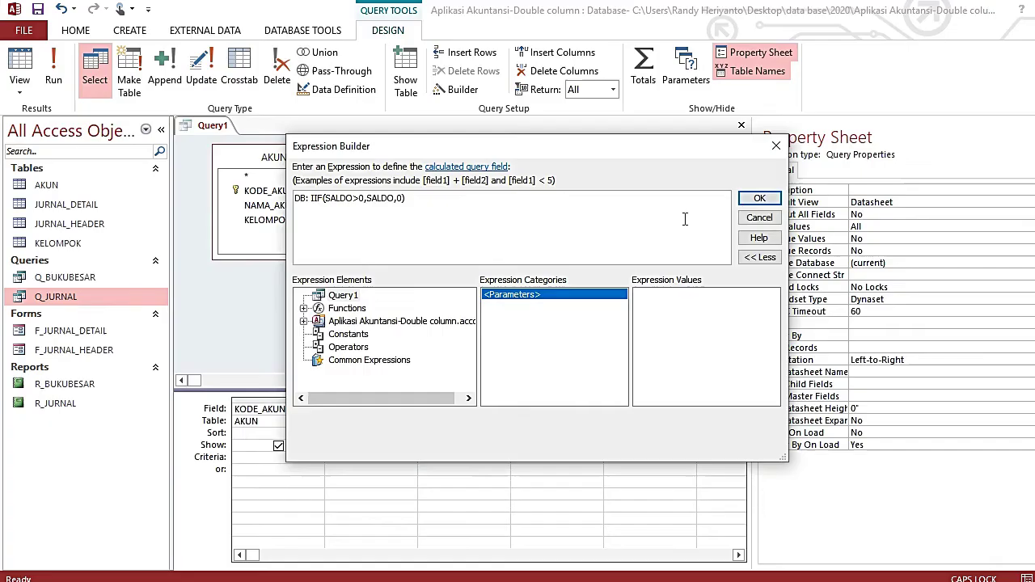
left_click(888, 135)
Add the calculated field KR: IIF(SALDO<0,SALDO*-1,0) to the fifth query column with the Expression Builder.
left_click(681, 410)
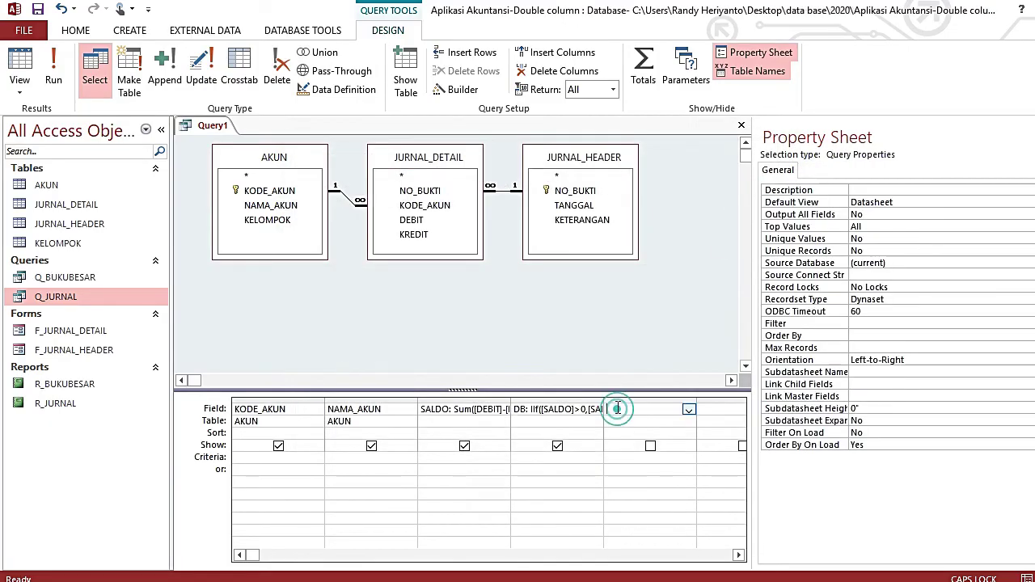
left_click(442, 93)
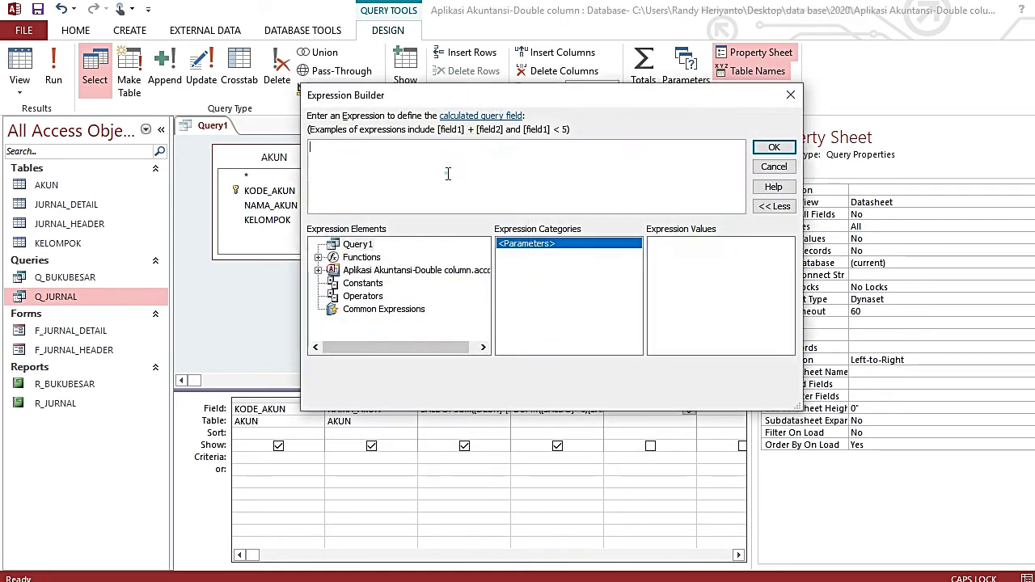
type("K")
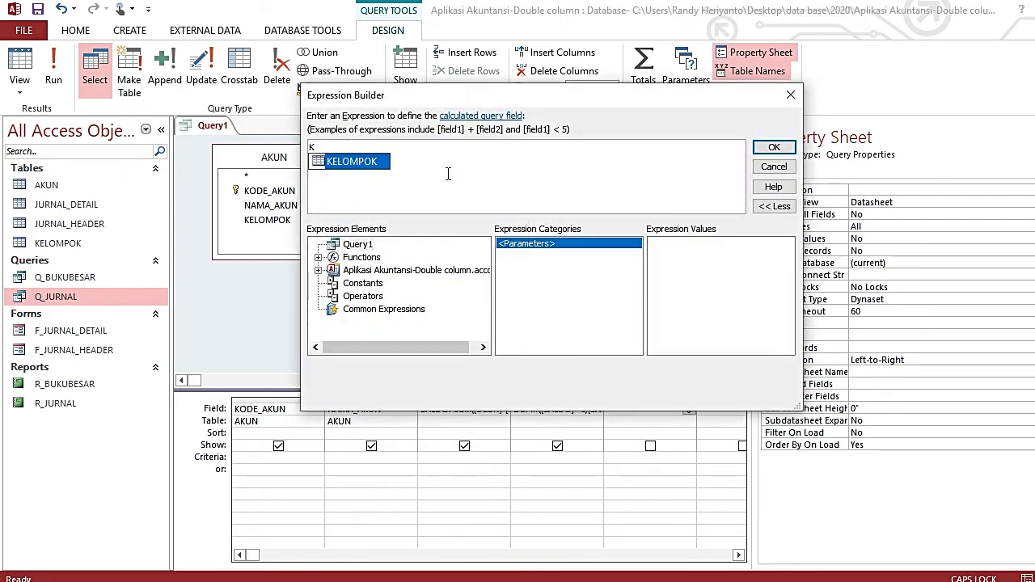
type("R:")
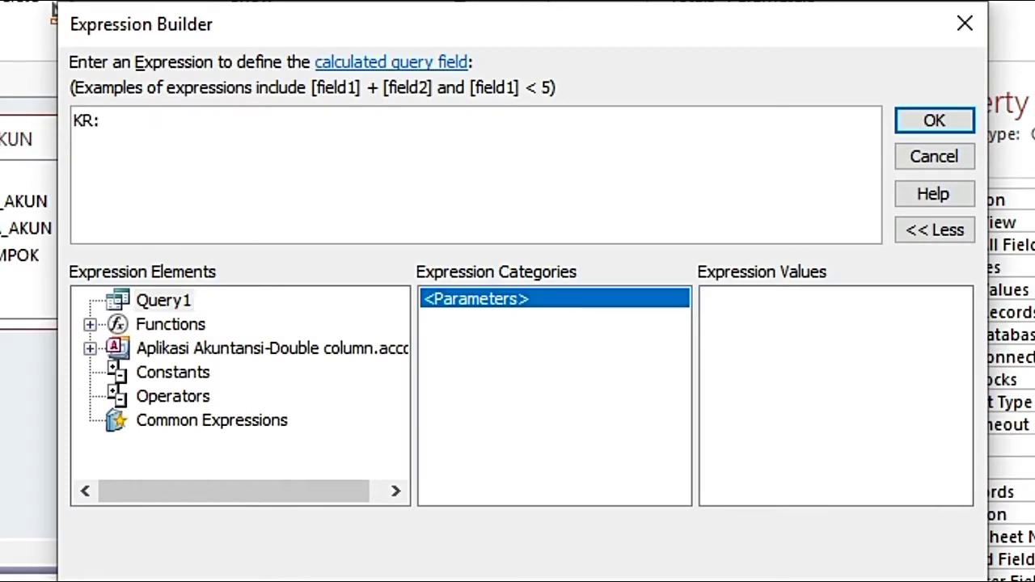
type(" IIF(")
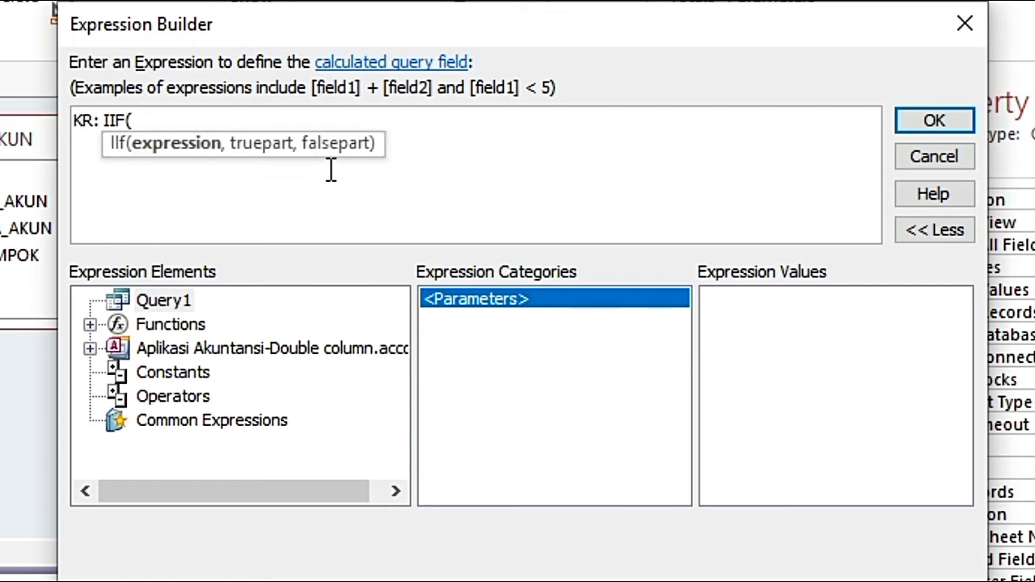
type("SALDO<")
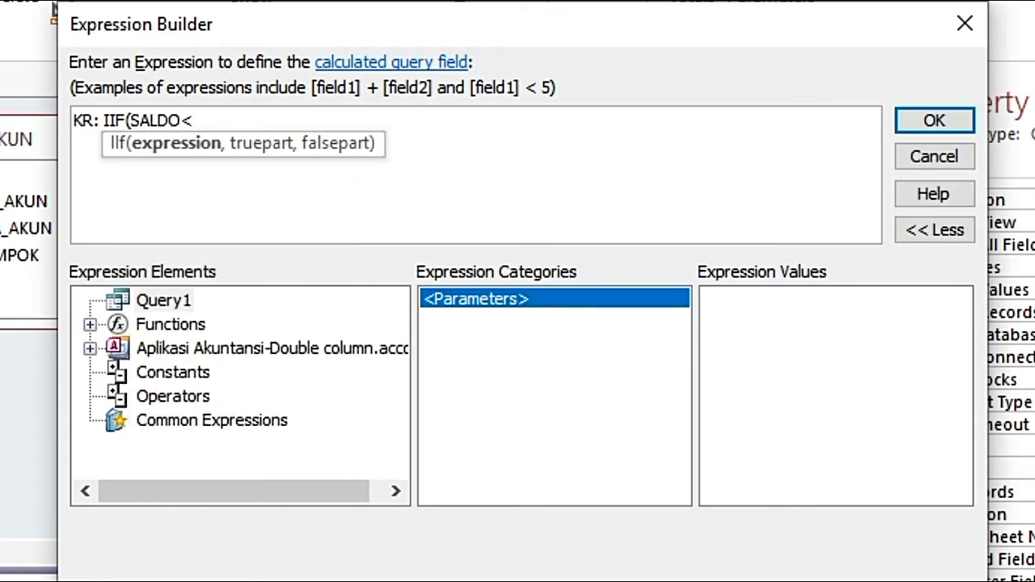
type("0, ")
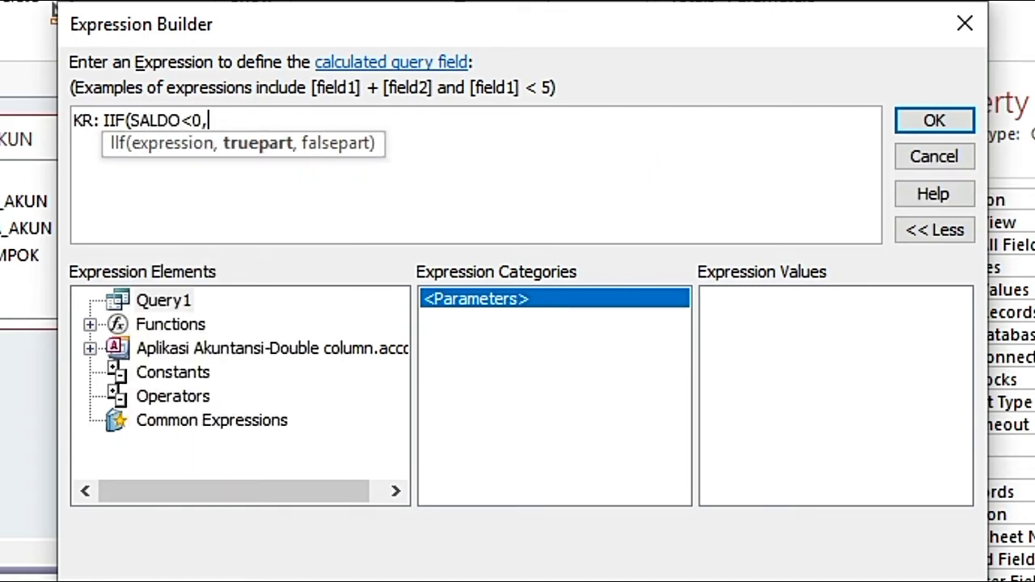
type("SALDO")
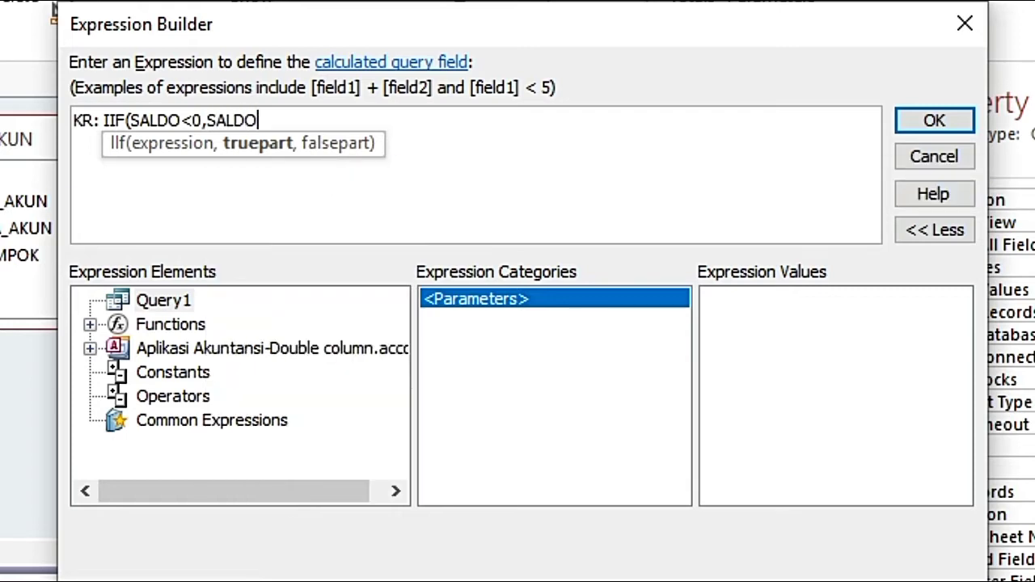
type("*-1,)")
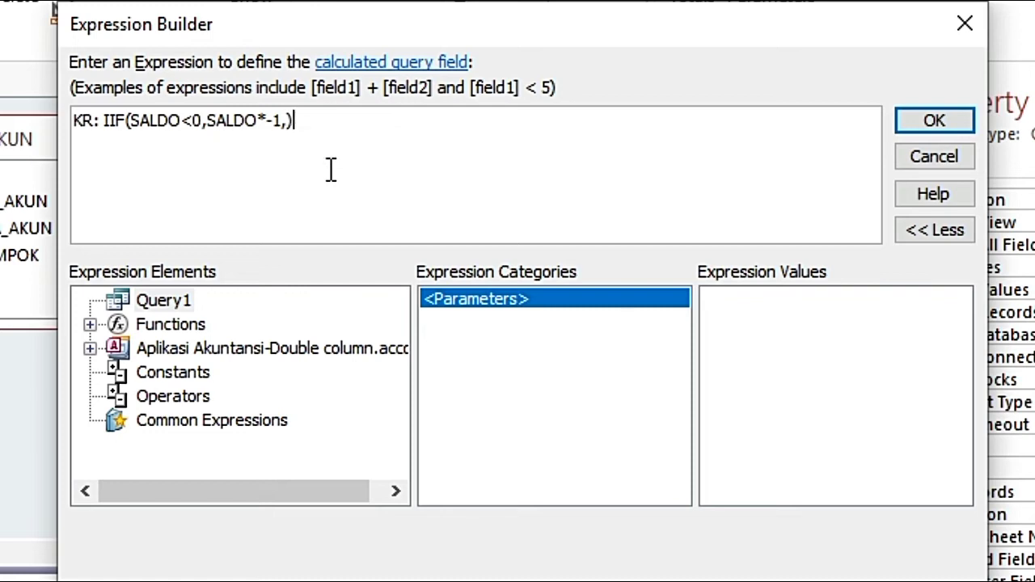
key("BackSpace")
type("0)")
key("Return")
key("BackSpace")
left_click(946, 119)
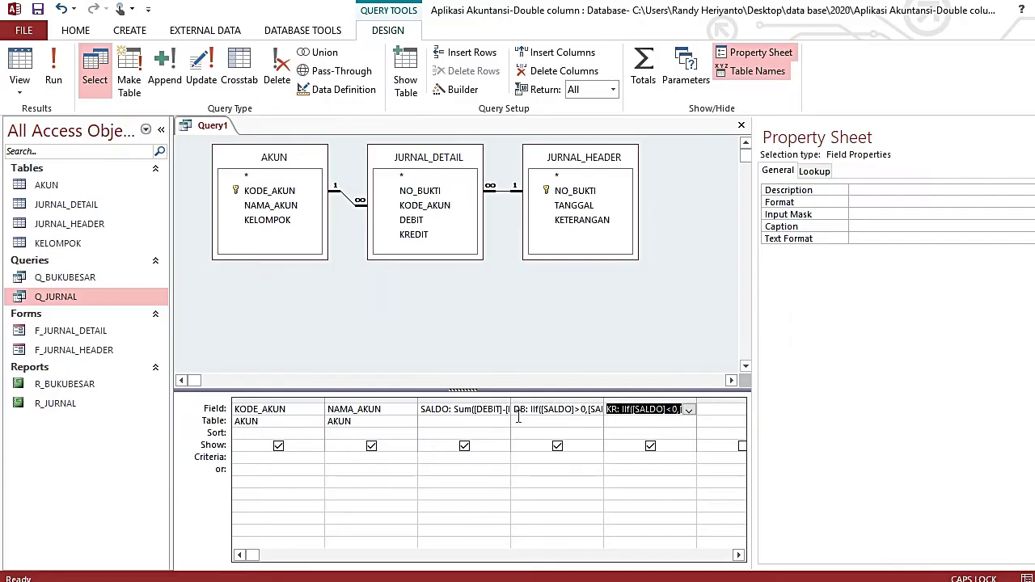
Turn on Totals for the query and set the total of the SALDO, DB and KR columns to Expression.
left_click(499, 422)
left_click(643, 68)
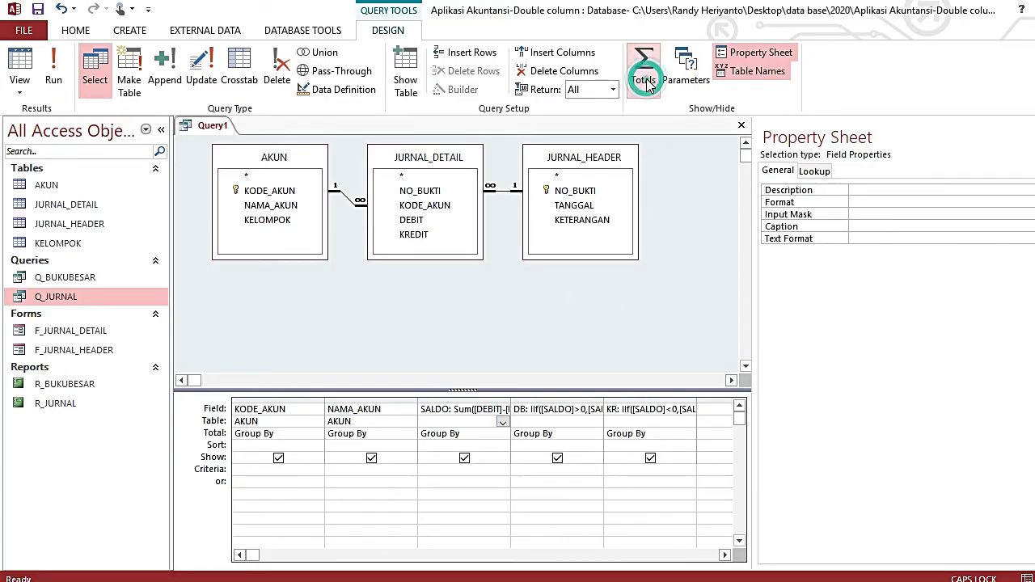
left_click(488, 439)
left_click(503, 437)
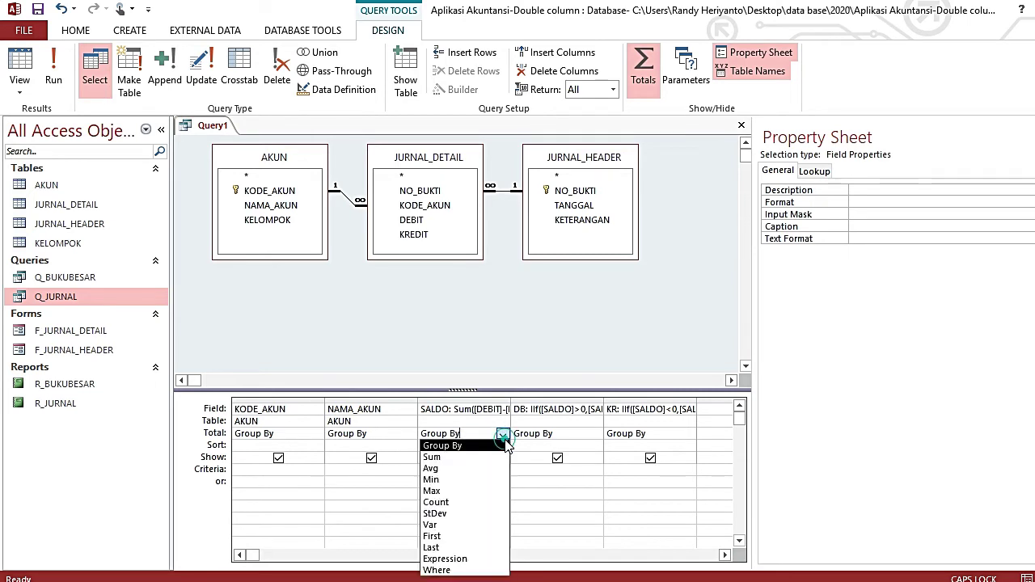
left_click(469, 559)
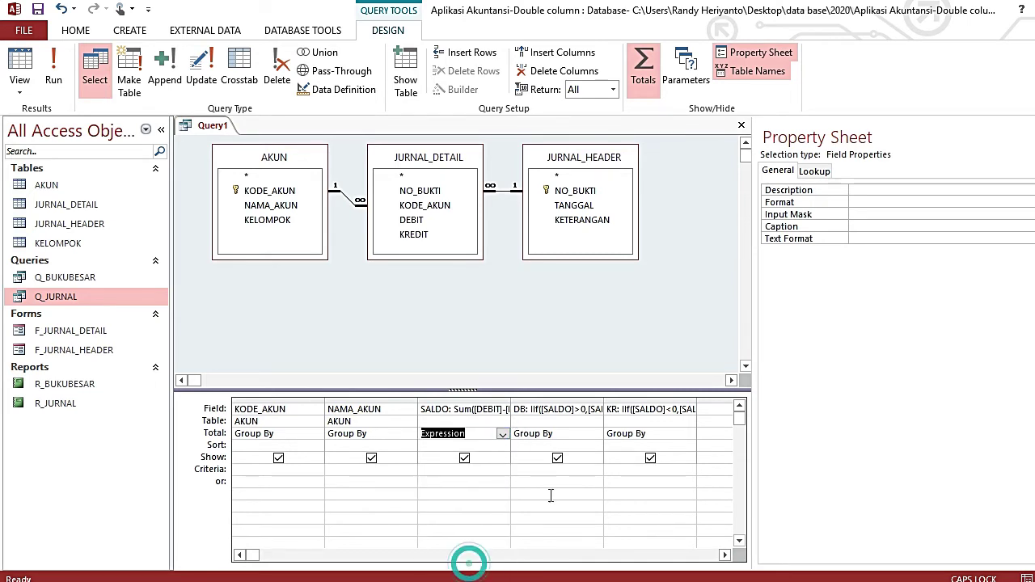
left_click(580, 436)
left_click(596, 435)
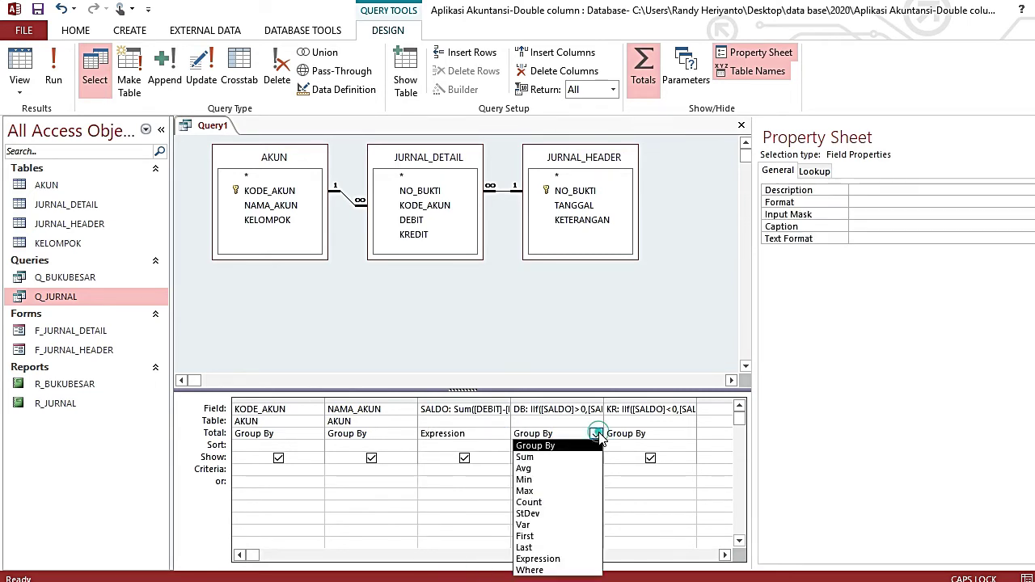
left_click(576, 558)
left_click(677, 436)
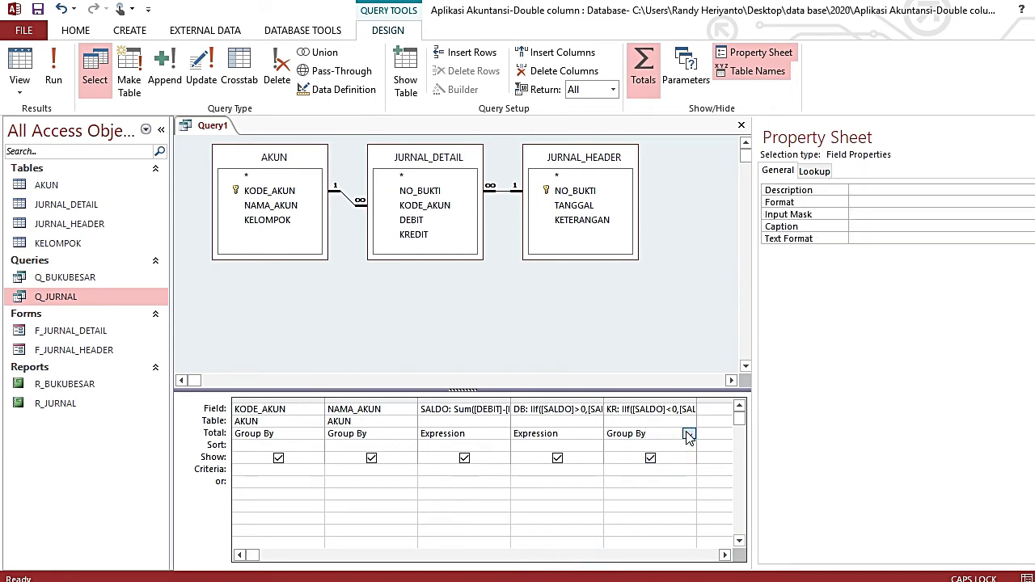
left_click(687, 434)
left_click(646, 559)
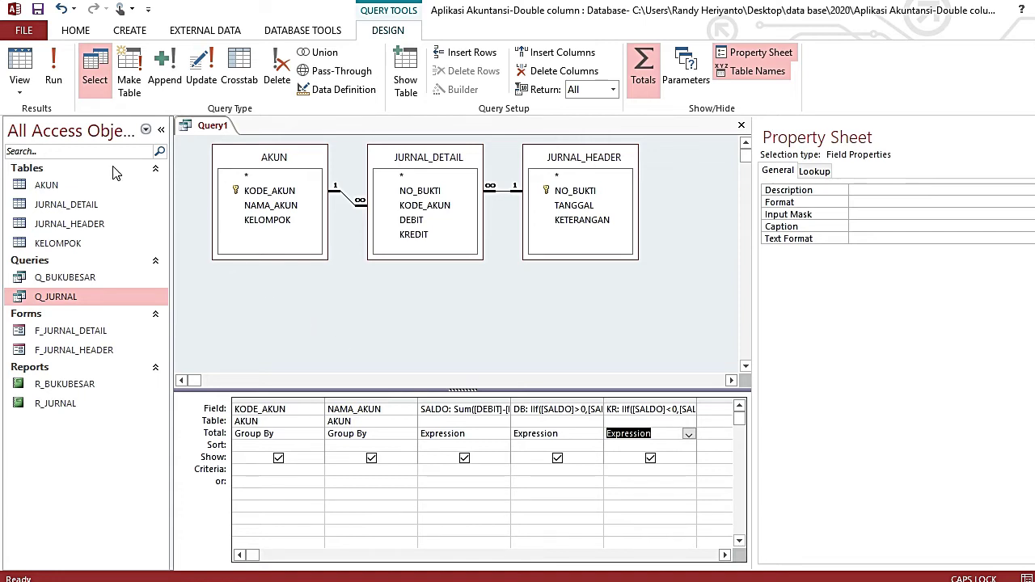
Show the query in Datasheet View and save it as Q_NERACASALDO.
left_click(19, 92)
left_click(47, 114)
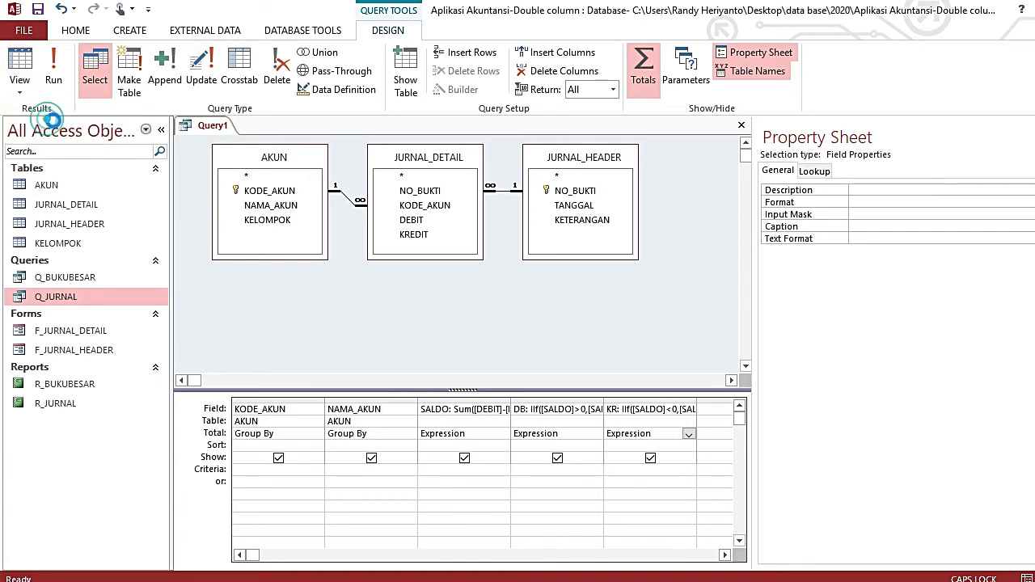
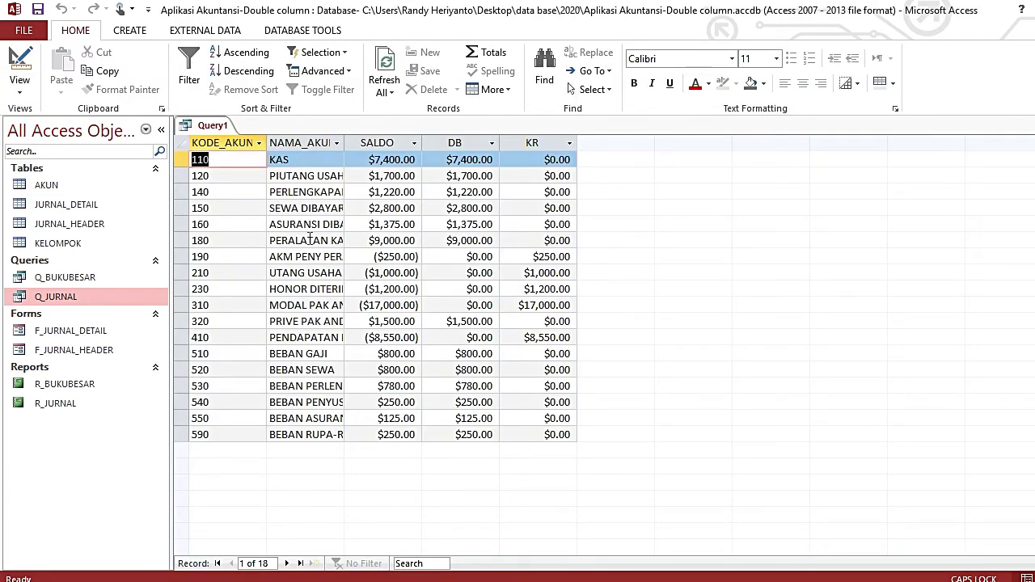
right_click(214, 133)
left_click(238, 141)
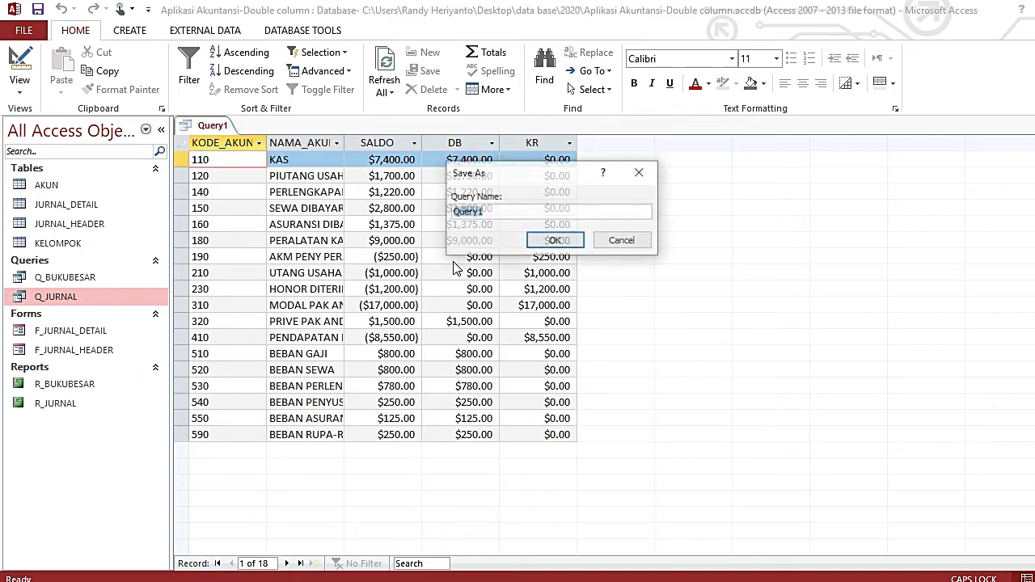
type("Q")
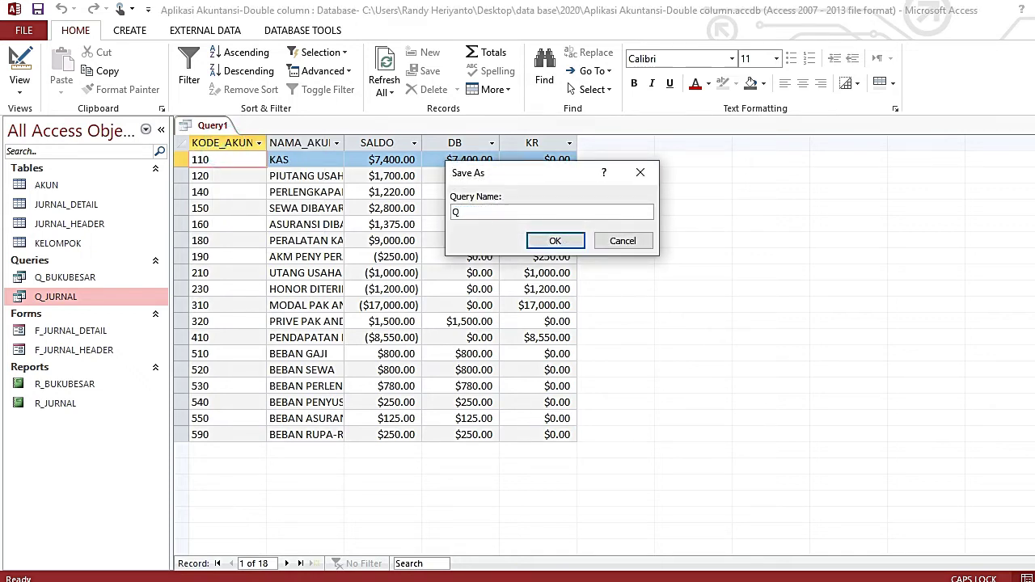
type("_NERACASALDO")
left_click(554, 241)
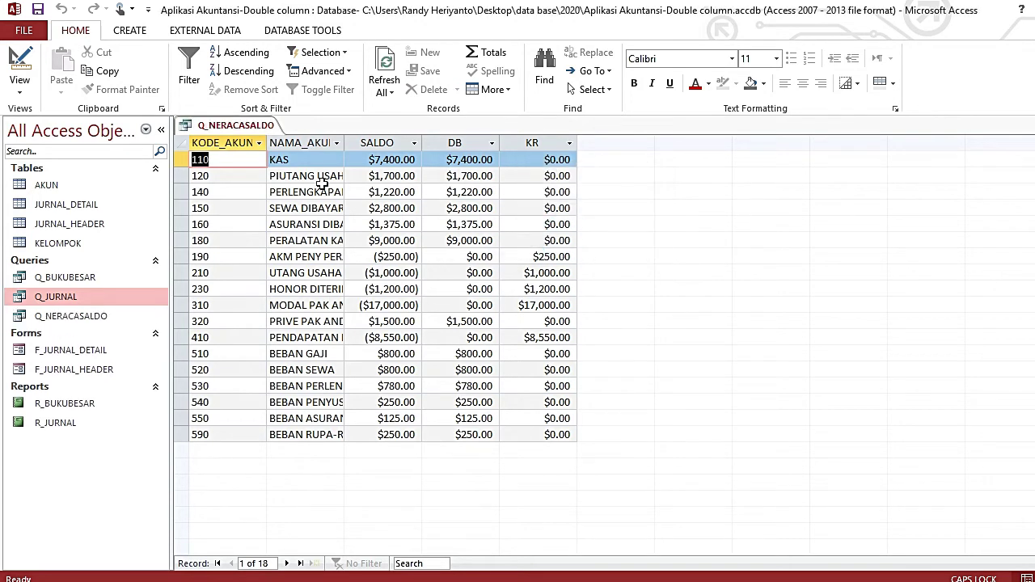
Close the Q_NERACASALDO query and create a new blank report in Design View.
right_click(265, 129)
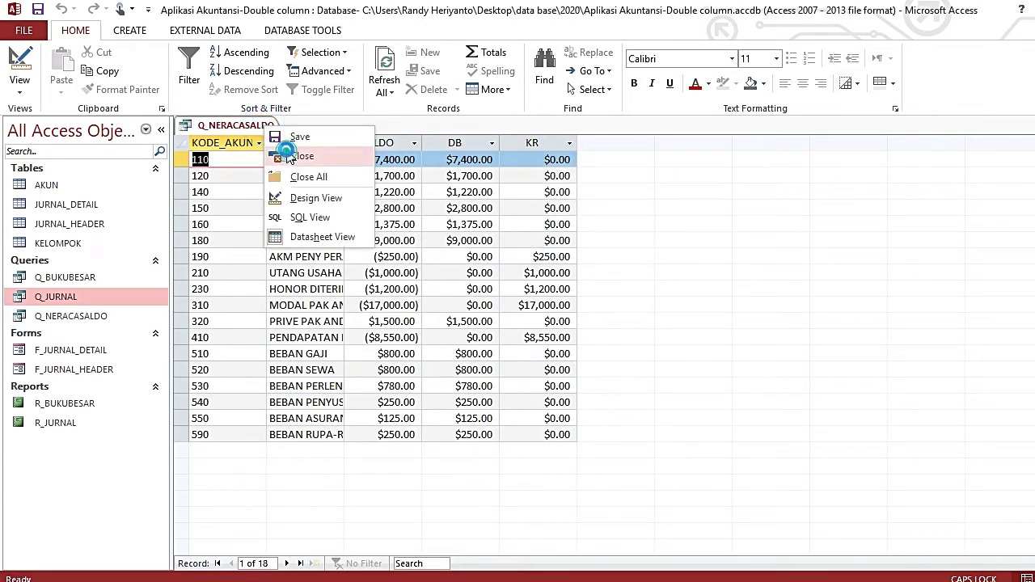
left_click(283, 153)
left_click(131, 31)
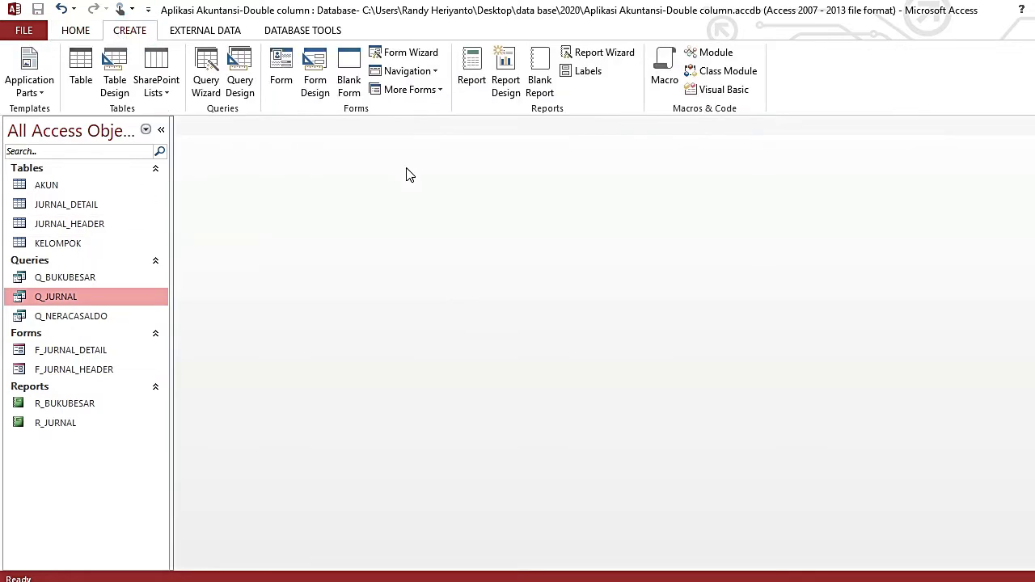
left_click(505, 85)
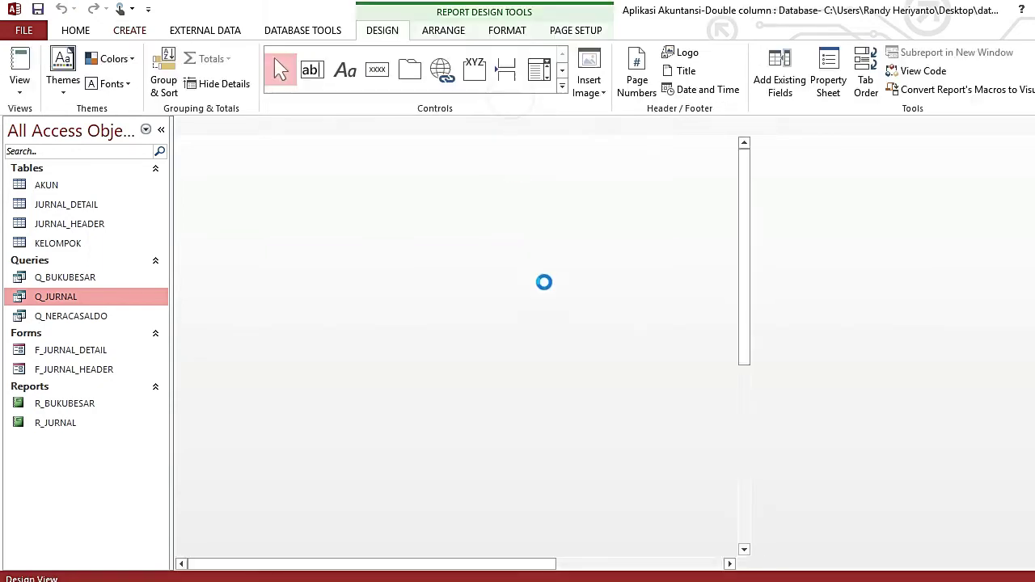
Set the report's Record Source to Q_NERACASALDO.
left_click(691, 229)
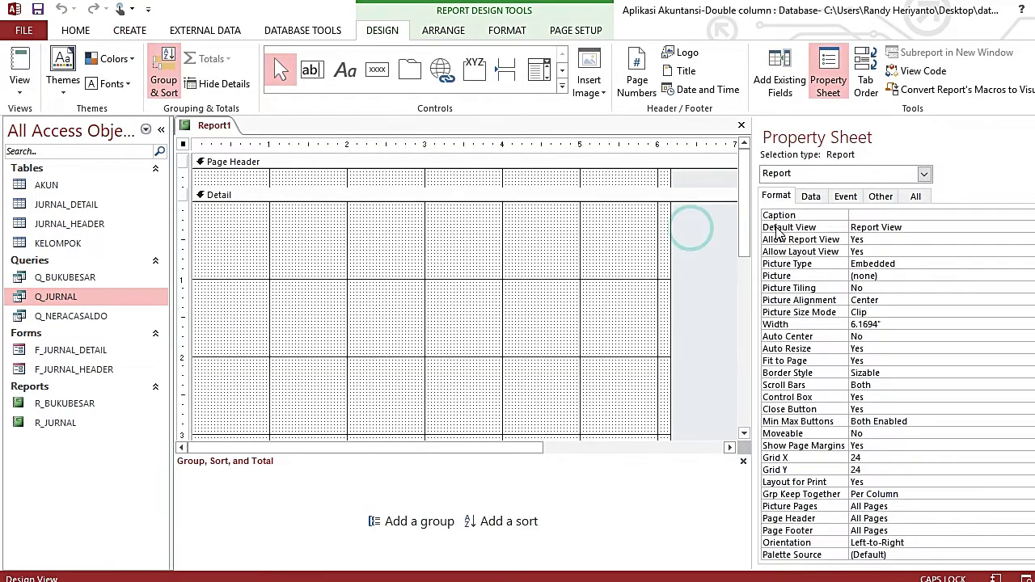
left_click(810, 196)
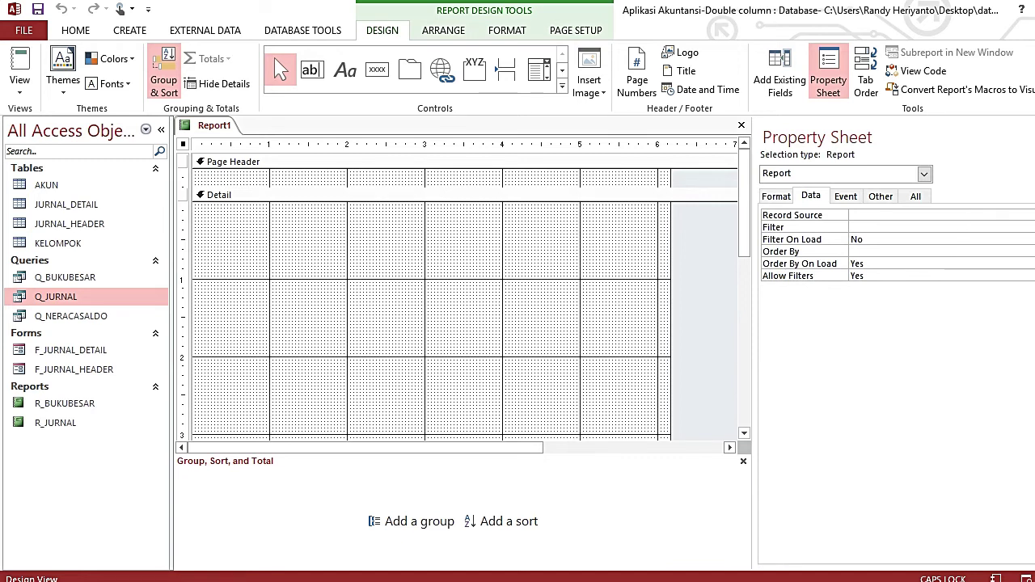
left_click(1032, 215)
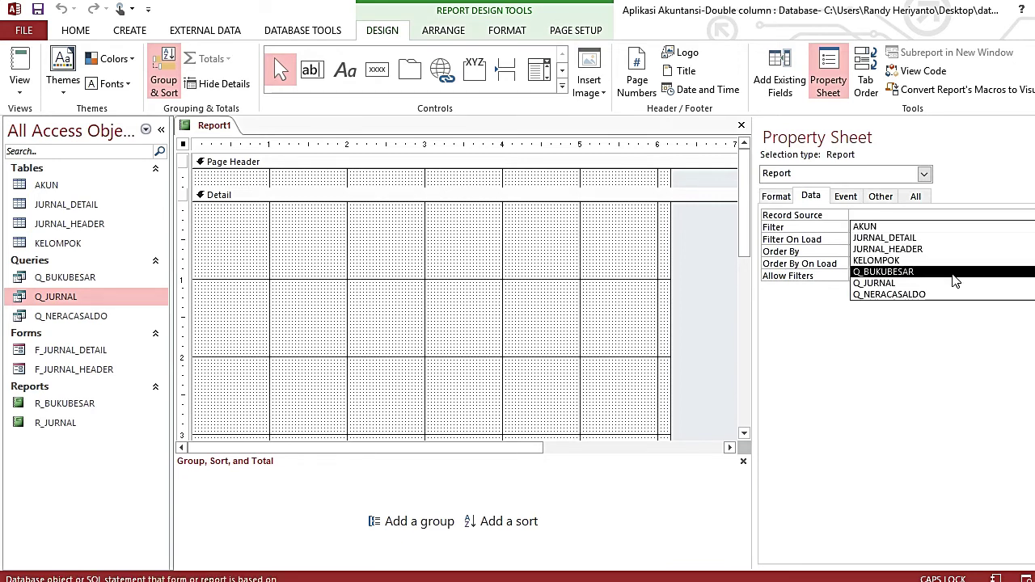
left_click(947, 295)
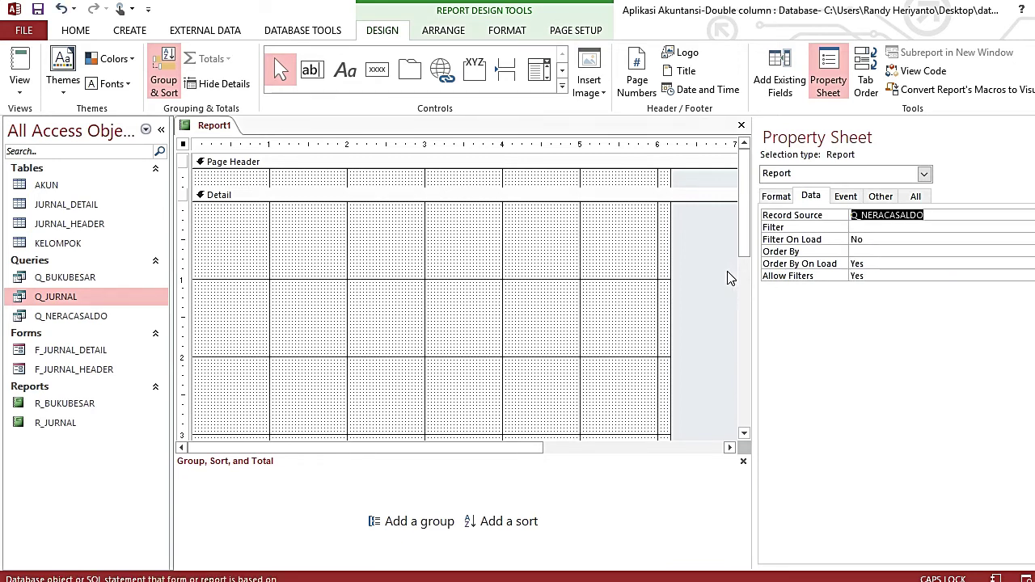
Add the existing fields KODE_AKUN, NAMA_AKUN, DB and KR to the report's Detail section.
left_click(795, 88)
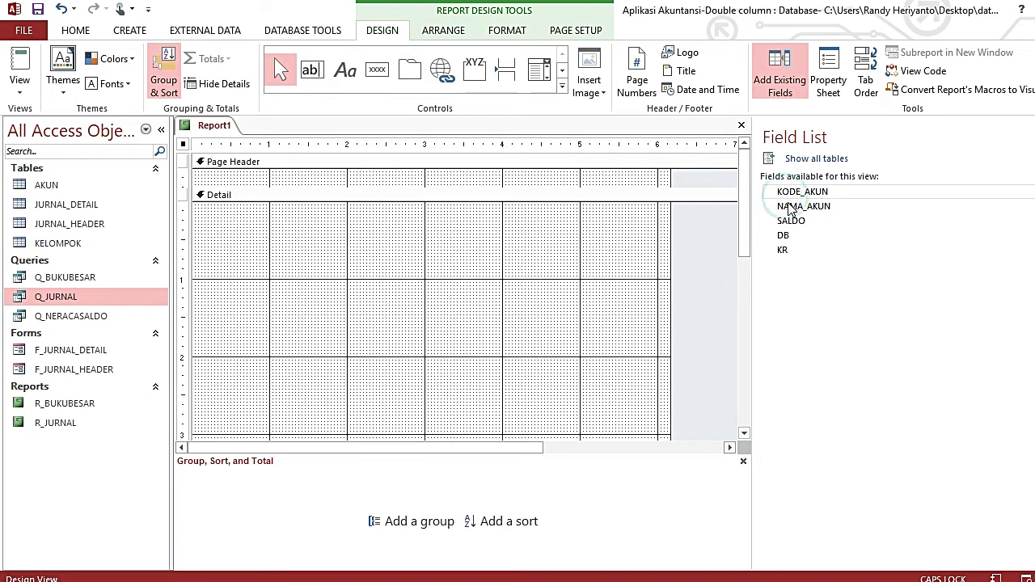
left_click_drag(743, 224, 747, 350)
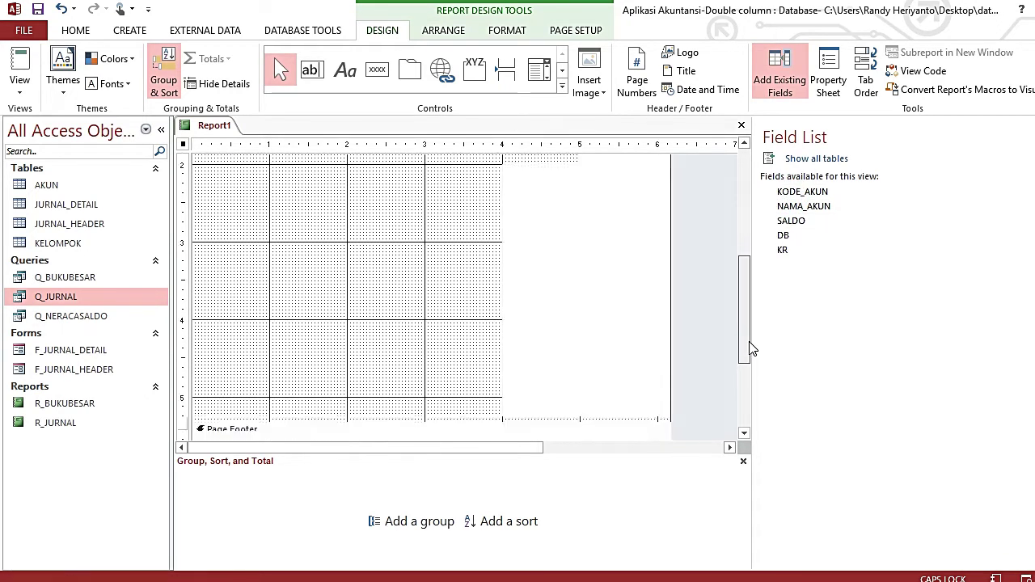
left_click(802, 194)
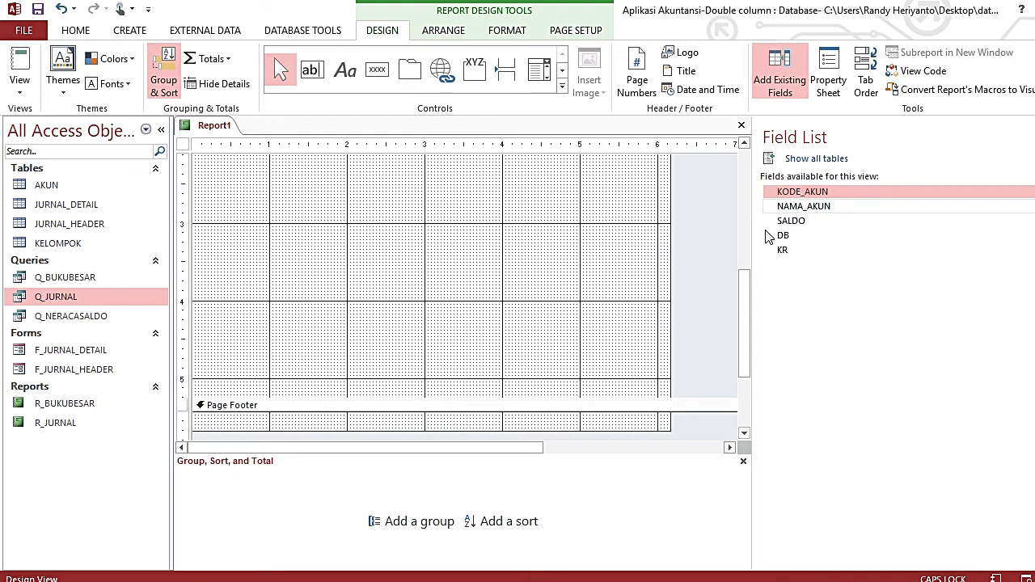
left_click_drag(754, 312, 741, 300)
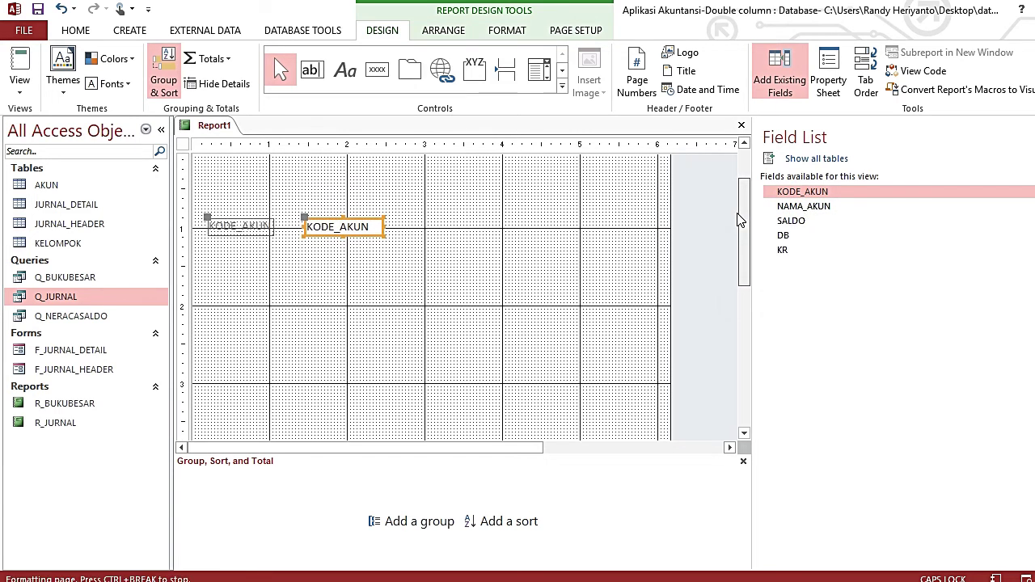
double_click(783, 207)
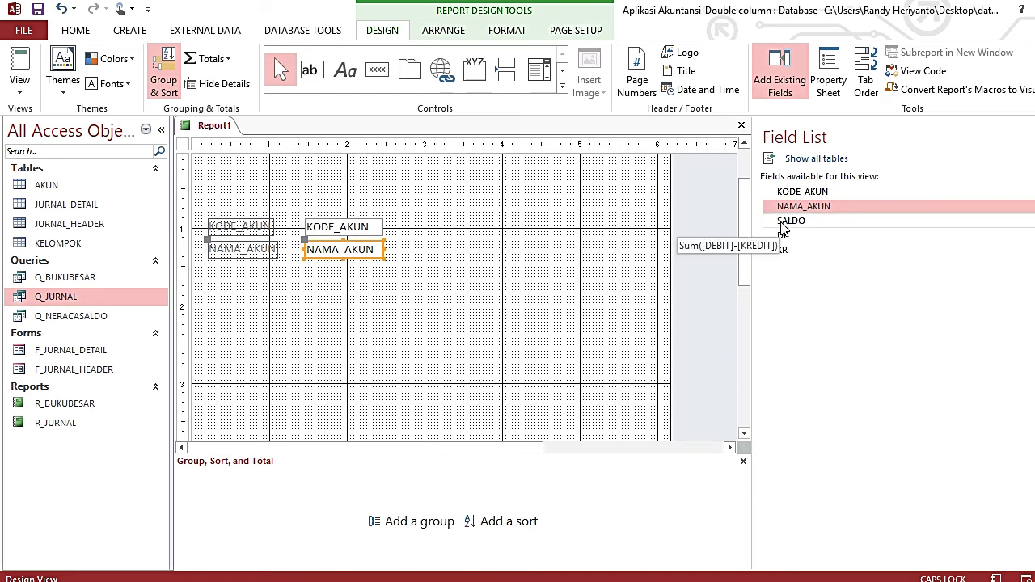
double_click(784, 235)
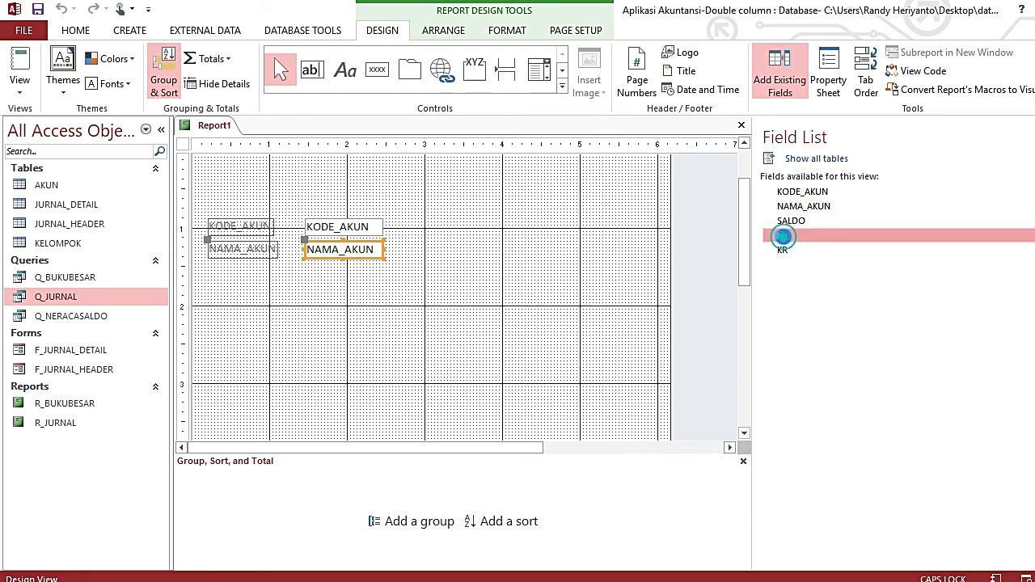
double_click(786, 250)
left_click(559, 287)
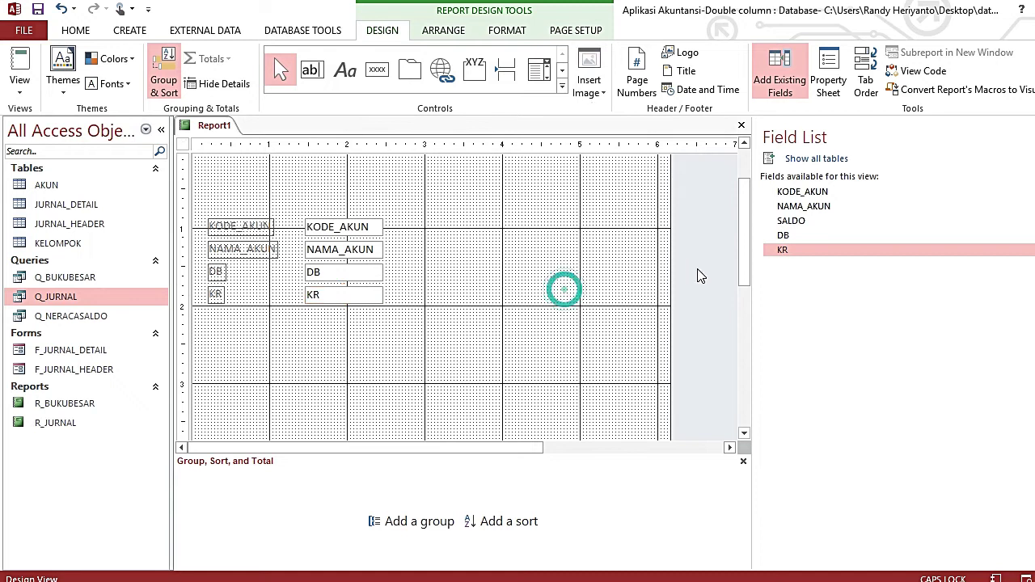
Move the KODE_AKUN, NAMA_AKUN, DB and KR labels from the Detail section into the Page Header.
left_click_drag(742, 270, 743, 216)
left_click_drag(199, 259, 292, 385)
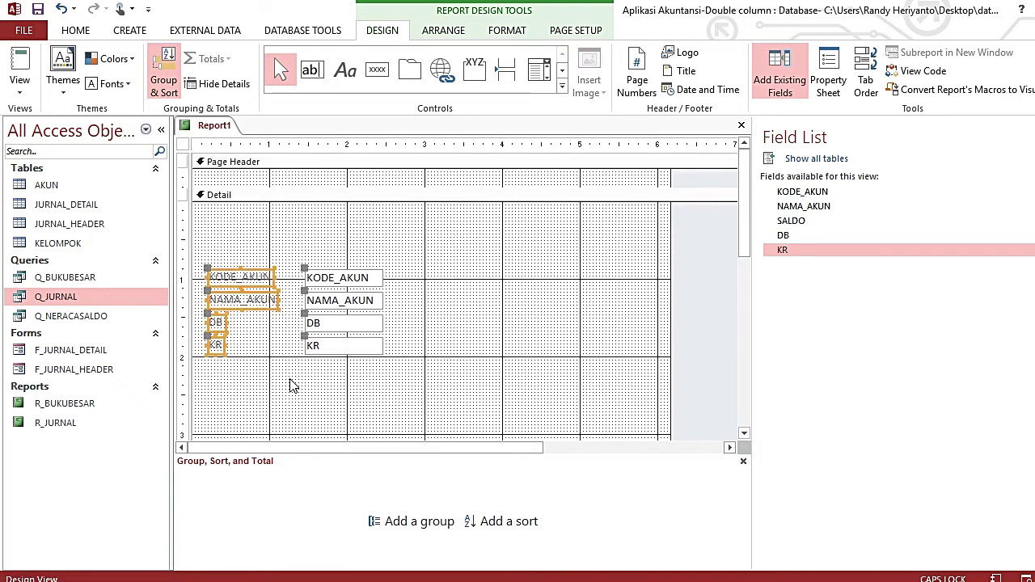
key("Delete")
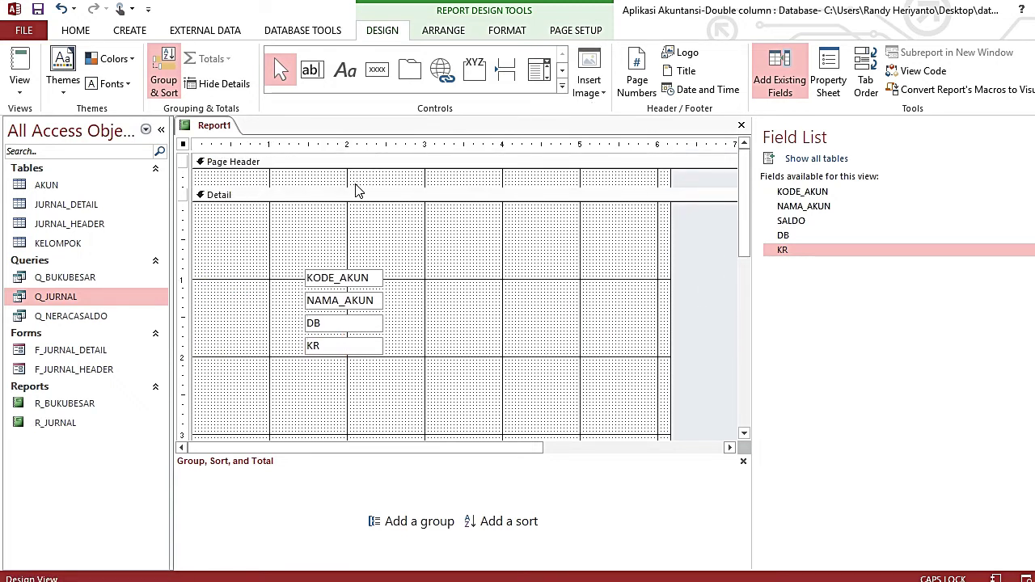
left_click(609, 189)
key("ctrl+v")
Arrange and widen the four Page Header labels in a single row of column headings, and shrink the Page Header to fit them.
left_click(207, 198)
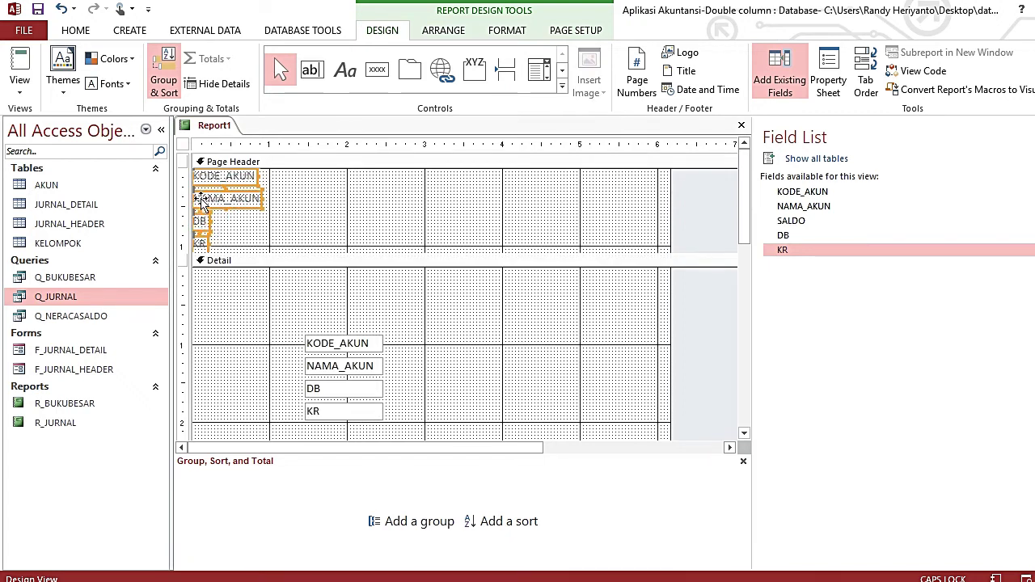
left_click_drag(195, 190, 265, 172)
left_click_drag(187, 219, 362, 182)
key("ctrl+z")
key("ctrl+y")
left_click(201, 221)
left_click_drag(200, 221, 508, 177)
left_click_drag(199, 243, 508, 198)
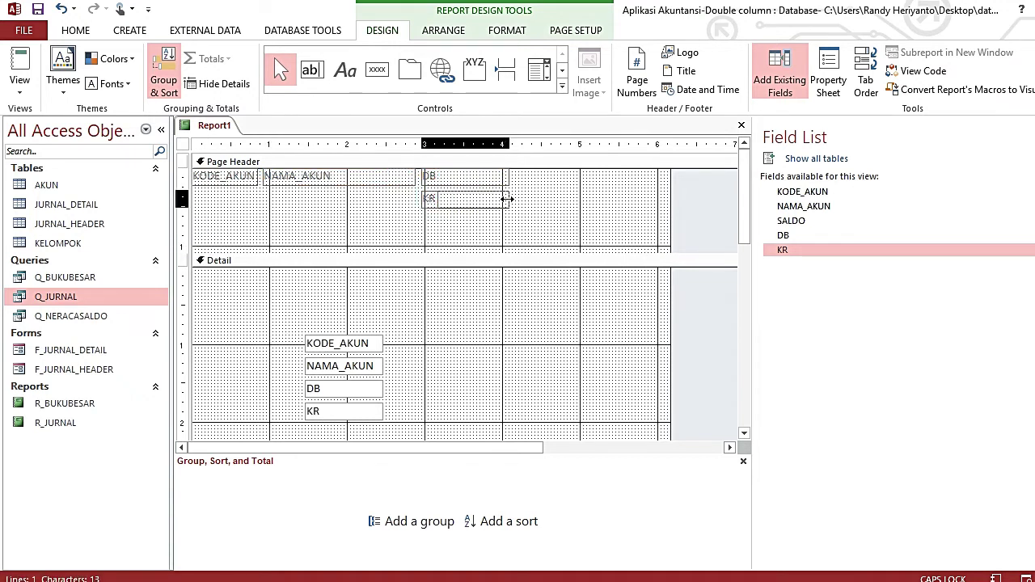
left_click_drag(428, 198, 513, 174)
left_click_drag(482, 251, 483, 189)
Line up the KODE_AKUN, NAMA_AKUN, DB and KR text boxes in one row at the top of the Detail section, matching their column headings.
left_click_drag(307, 270, 194, 203)
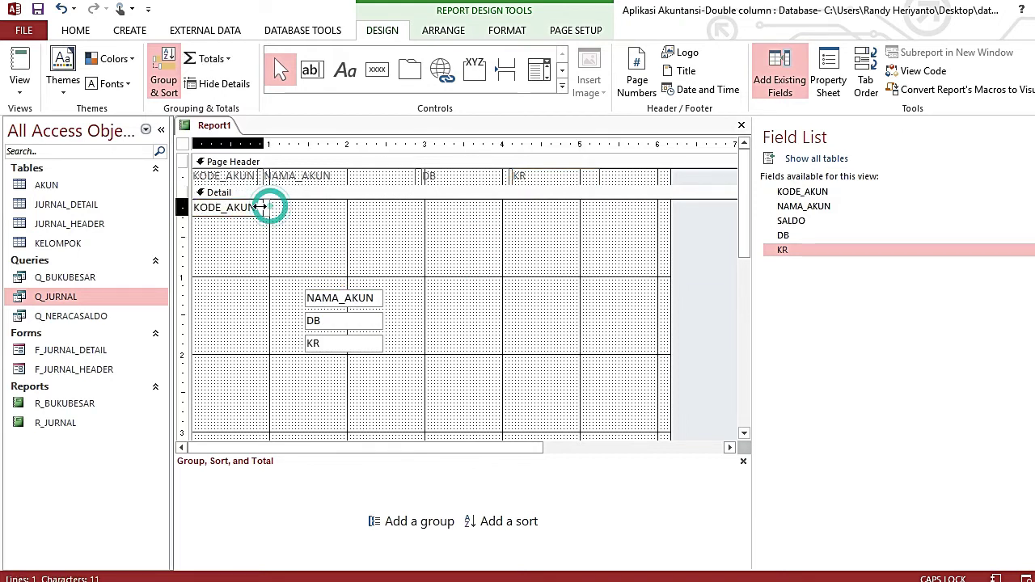
left_click_drag(377, 297, 415, 207)
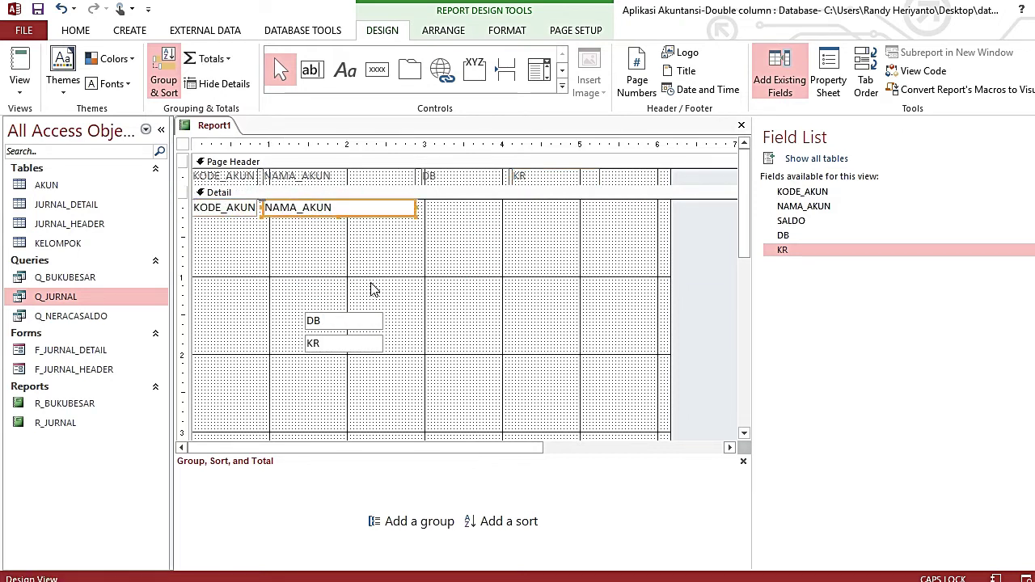
left_click_drag(339, 320, 600, 207)
left_click(339, 343)
left_click(704, 242)
Change the Detail section's Alternate Back Color in its format properties.
left_click(828, 79)
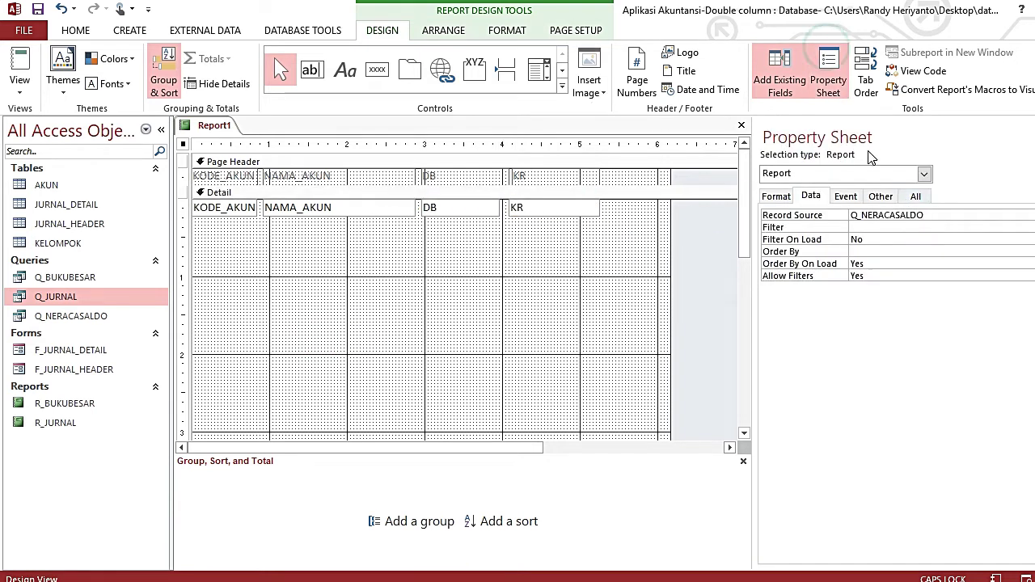
left_click(923, 173)
left_click(734, 233)
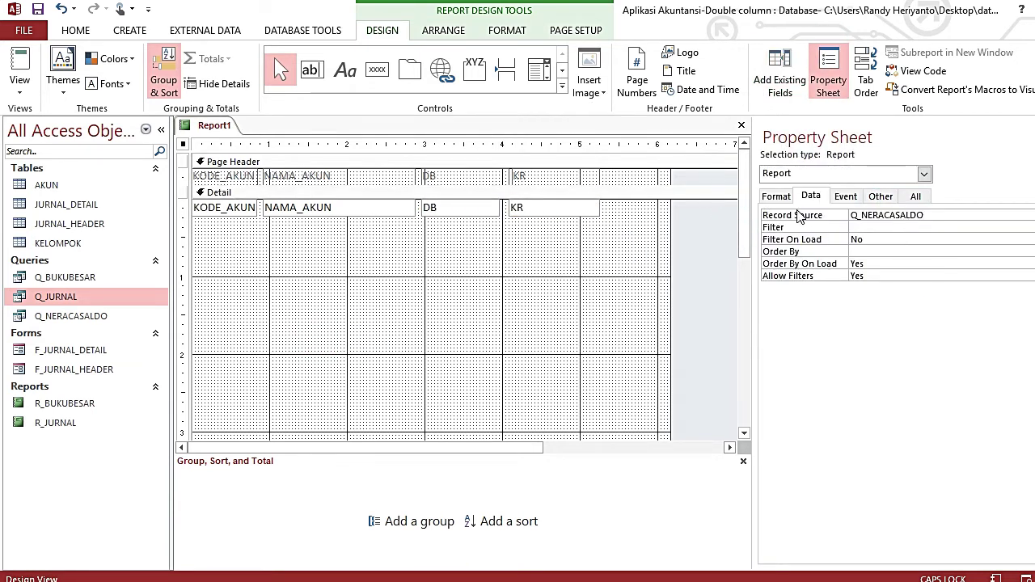
left_click(924, 173)
left_click(908, 193)
left_click(777, 199)
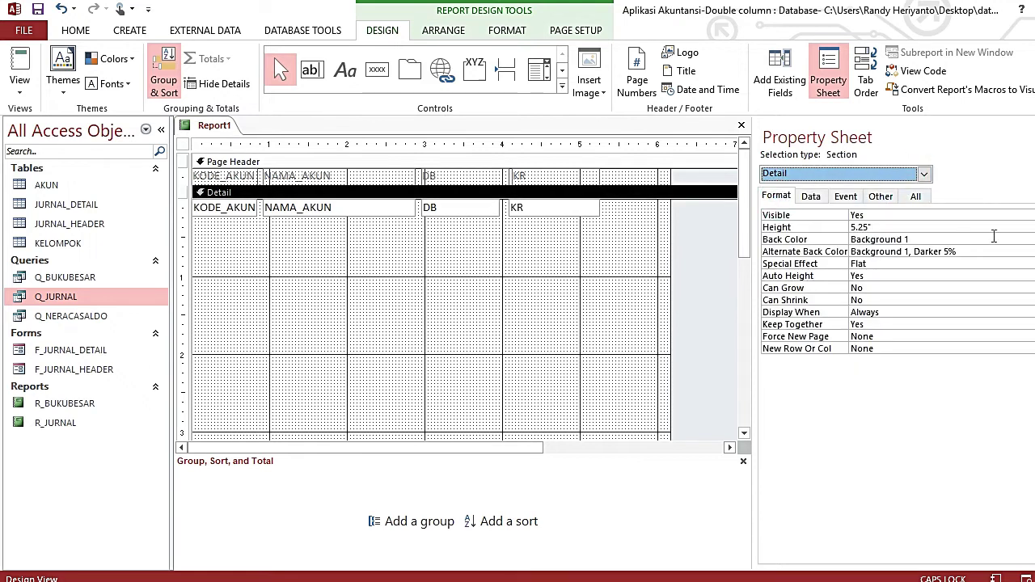
left_click(970, 251)
left_click(896, 521)
left_click(708, 305)
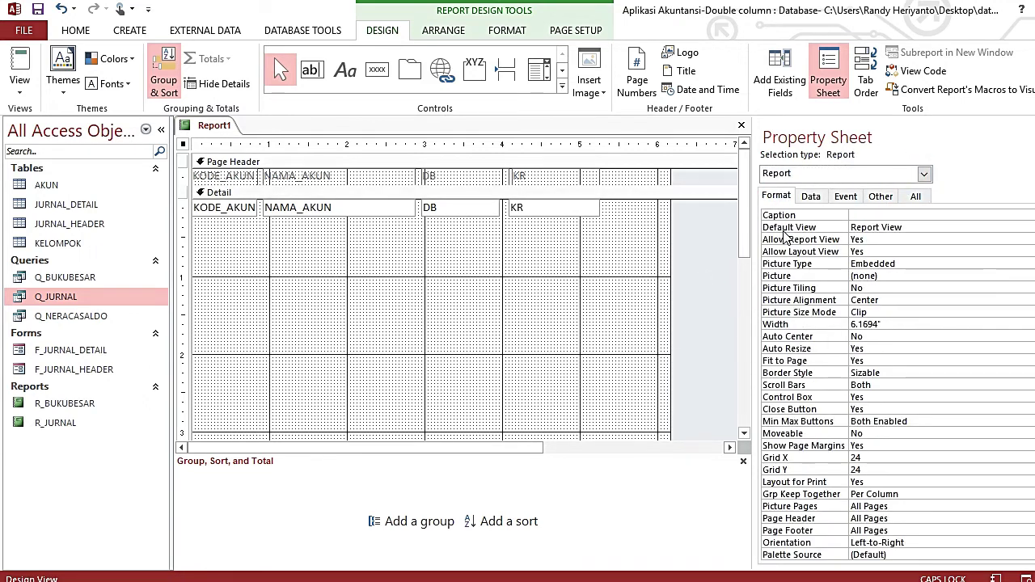
Shrink the Detail section to the height of its single row of text boxes.
scroll(682, 375, "down", 3)
left_click_drag(681, 375, 658, 228)
Add a text box to the Page Footer beneath the KR column.
left_click(311, 69)
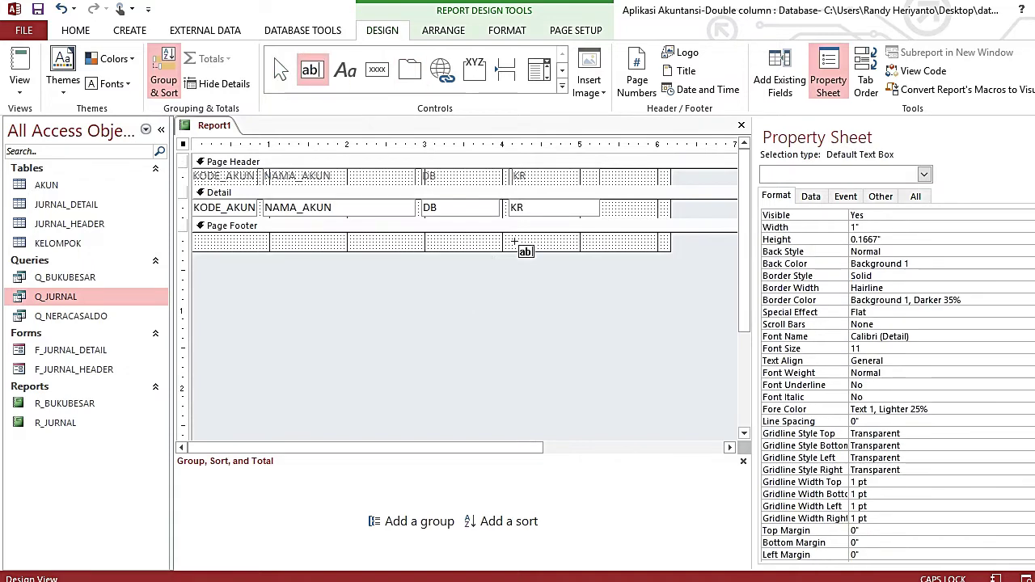
Add an unbound text box with an attached label to the page footer section.
left_click(508, 240)
left_click(418, 242)
left_click_drag(418, 242, 379, 241)
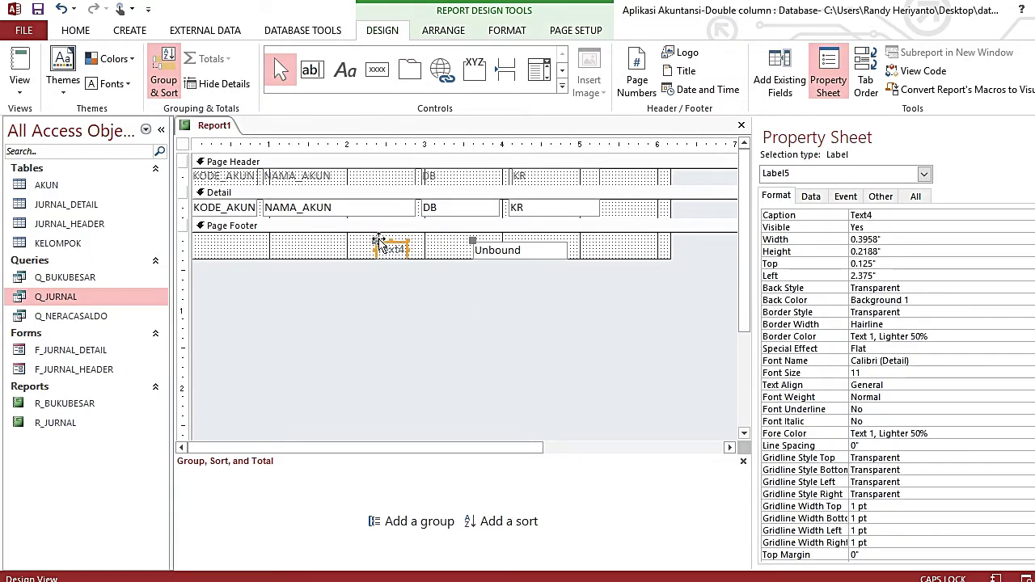
key("ctrl+v")
key("ctrl+z")
Duplicate the unbound text box beneath the original in the page footer and delete the copy's label.
left_click(474, 247)
key("ctrl+c")
key("ctrl+v")
left_click(377, 270)
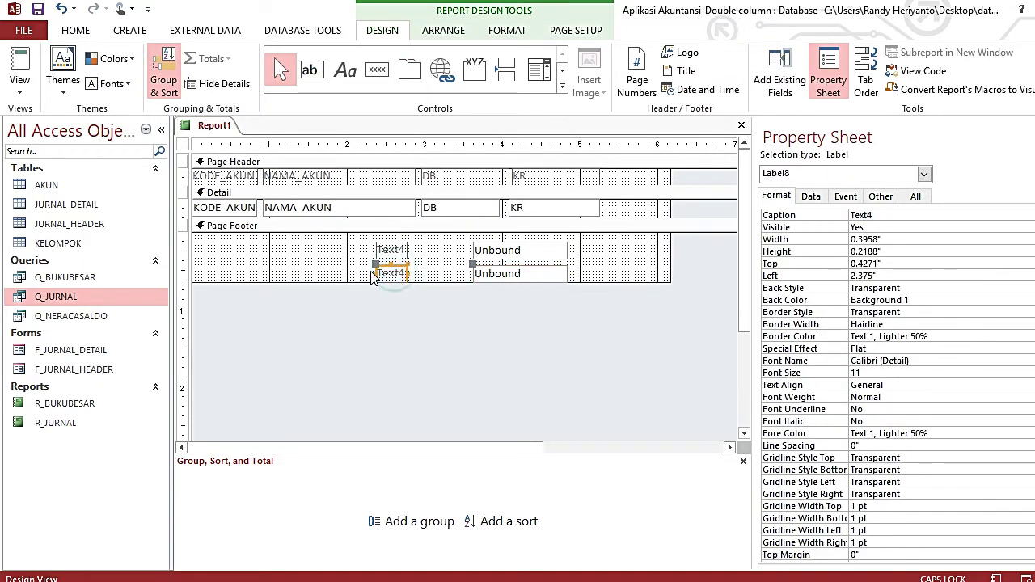
key("Delete")
Widen the remaining page footer label to about 1.23 inches and change its caption to TOTAL.
left_click(378, 251)
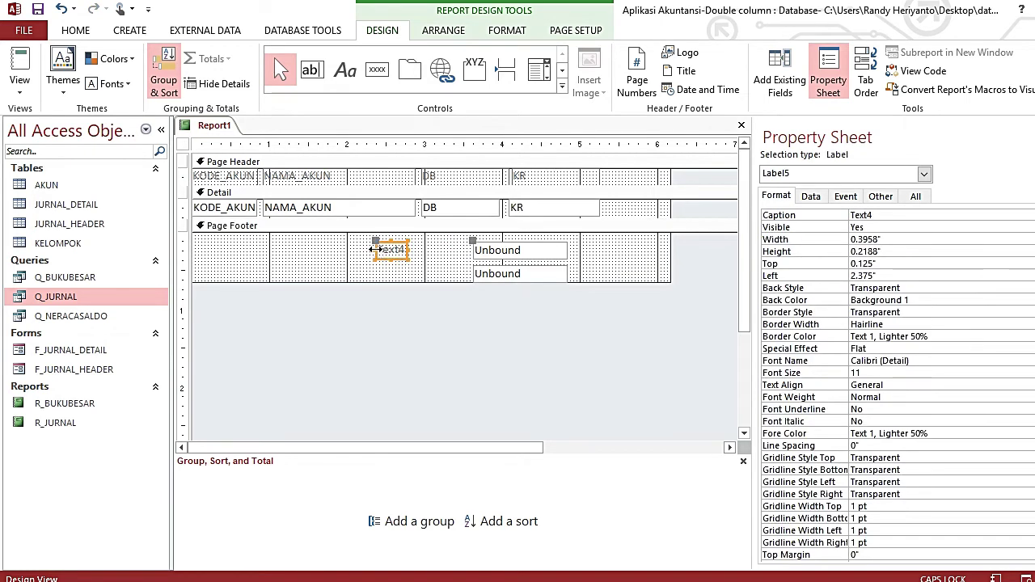
left_click_drag(375, 250, 312, 250)
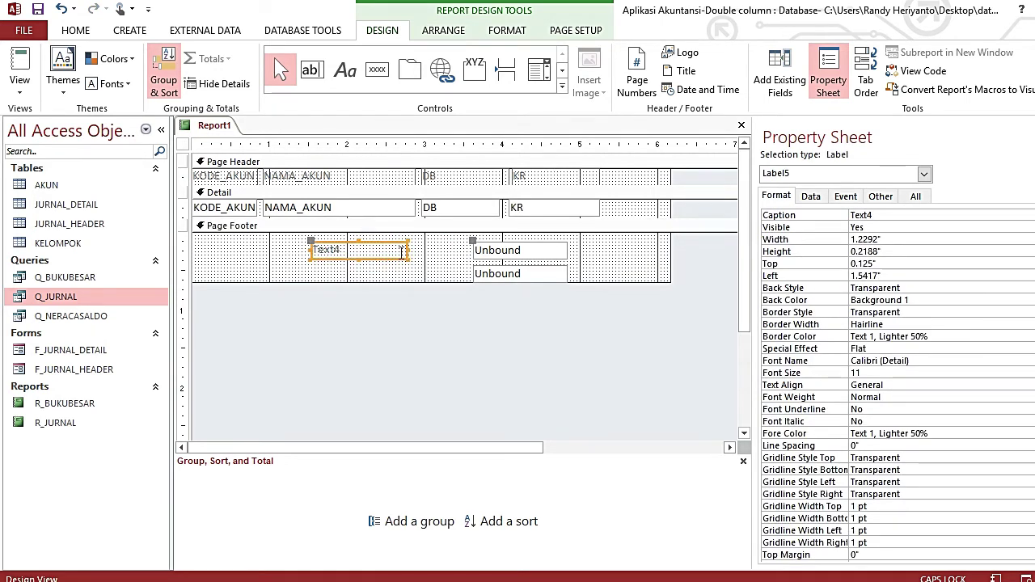
left_click(402, 252)
key("BackSpace")
type("OTAL")
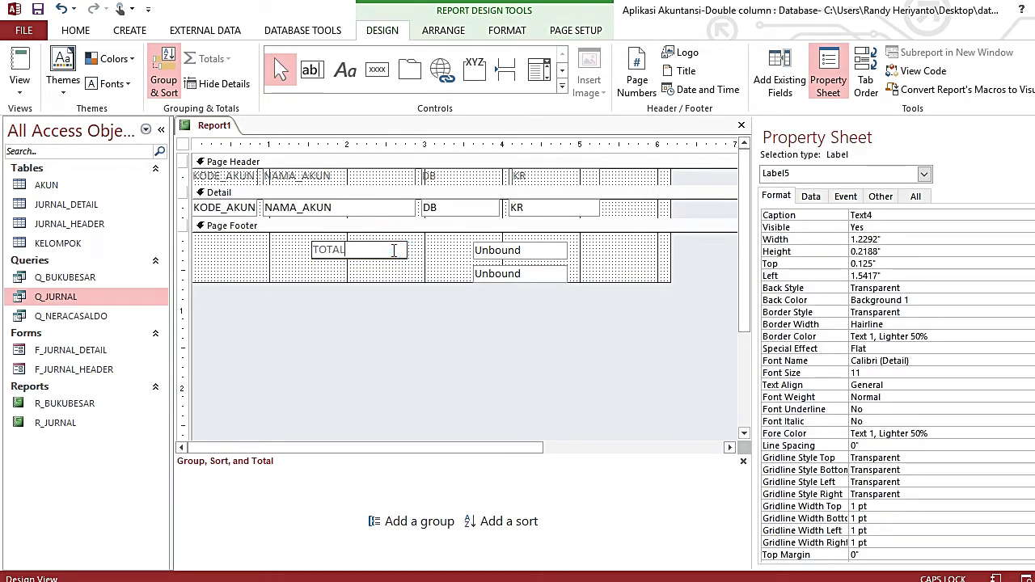
Place the first footer text box under the DB column, about 1.04 inches wide, with the expression =Sum([DB]).
left_click_drag(539, 252, 499, 248)
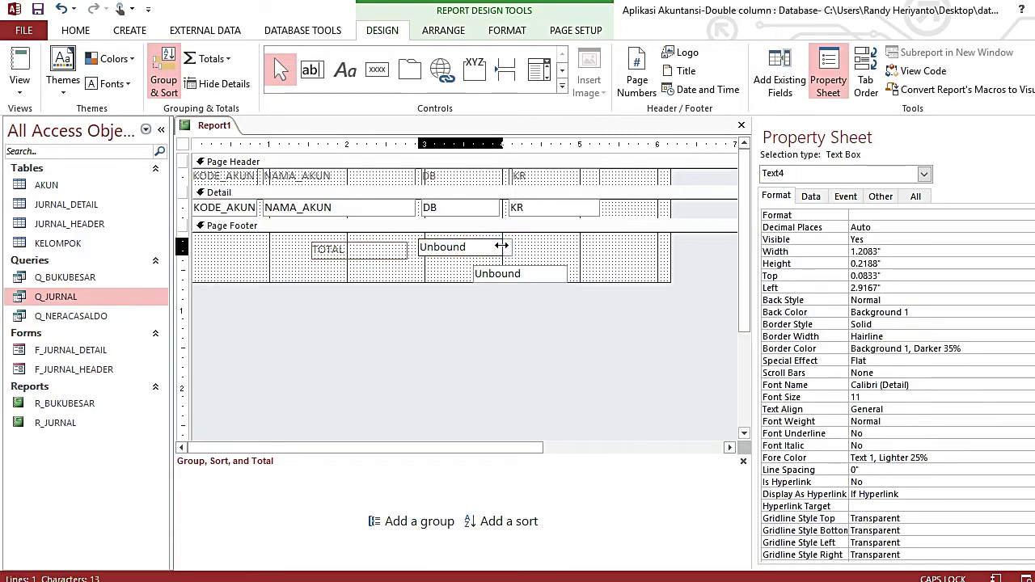
left_click(489, 247)
type("=SUM")
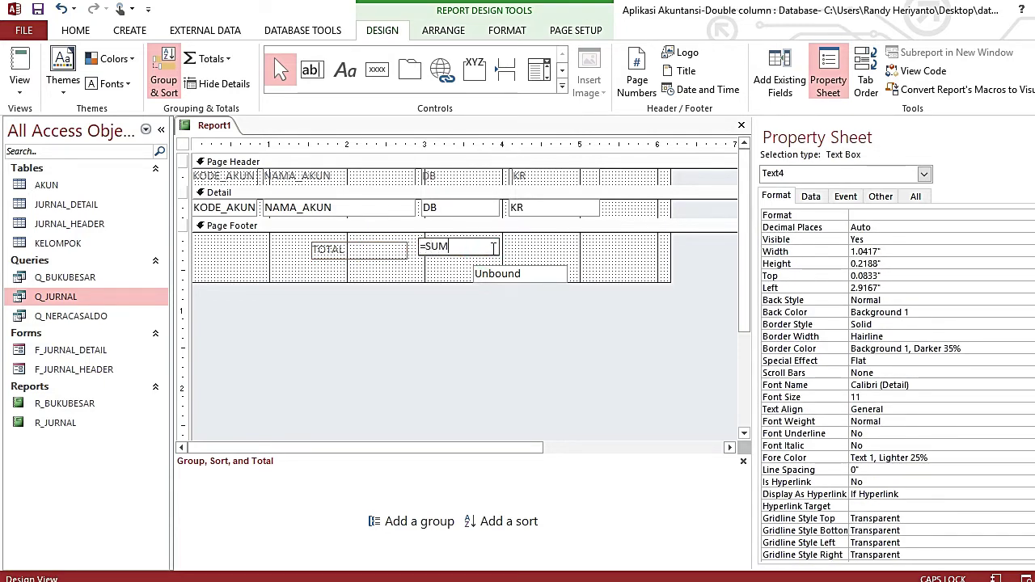
type("9D")
key("BackSpace")
key("BackSpace")
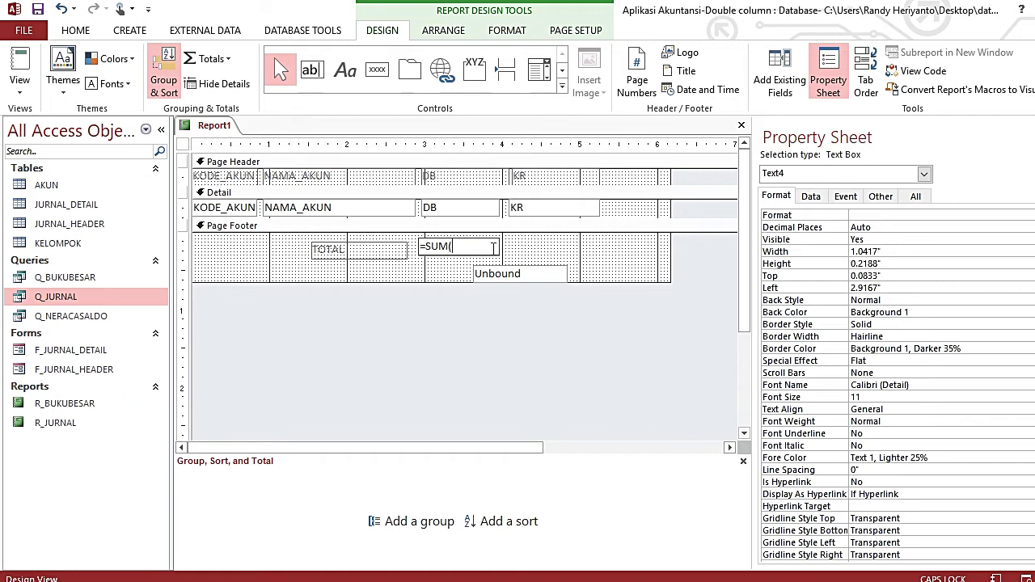
type("([DB])")
key("Return")
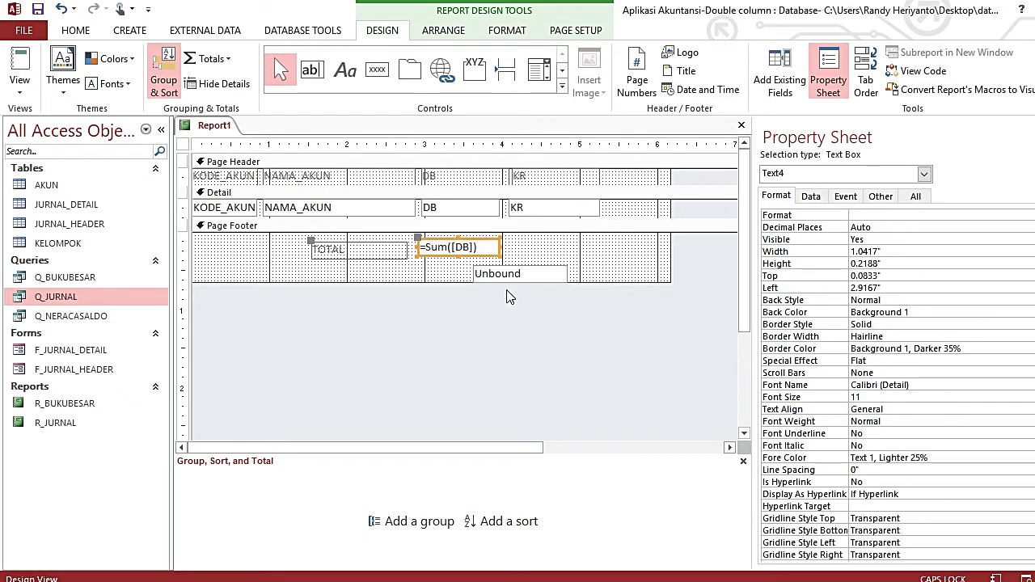
Move the second footer text box under the KR column and give it the expression =Sum([KR]).
left_click_drag(509, 296, 531, 259)
left_click(531, 247)
type("=SUM(KR")
key("Return")
Line up the TOTAL label with the two sum boxes in the page footer.
left_click(364, 250)
key("Up")
left_click_drag(419, 234, 422, 238)
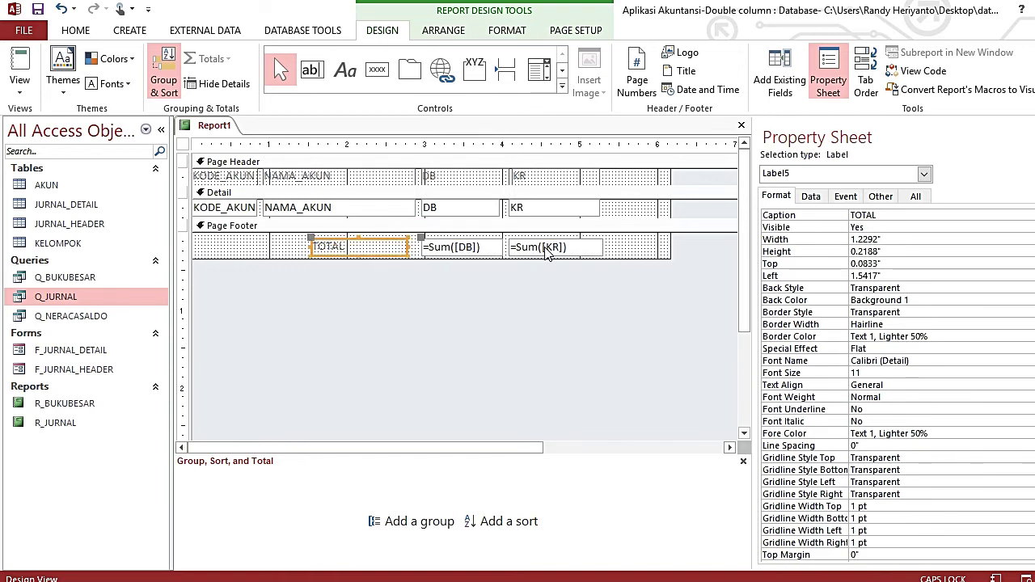
Make the page footer totals row and the page header column labels bold with the Text 1 font color.
left_click_drag(622, 236, 267, 257)
left_click(507, 30)
left_click(115, 84)
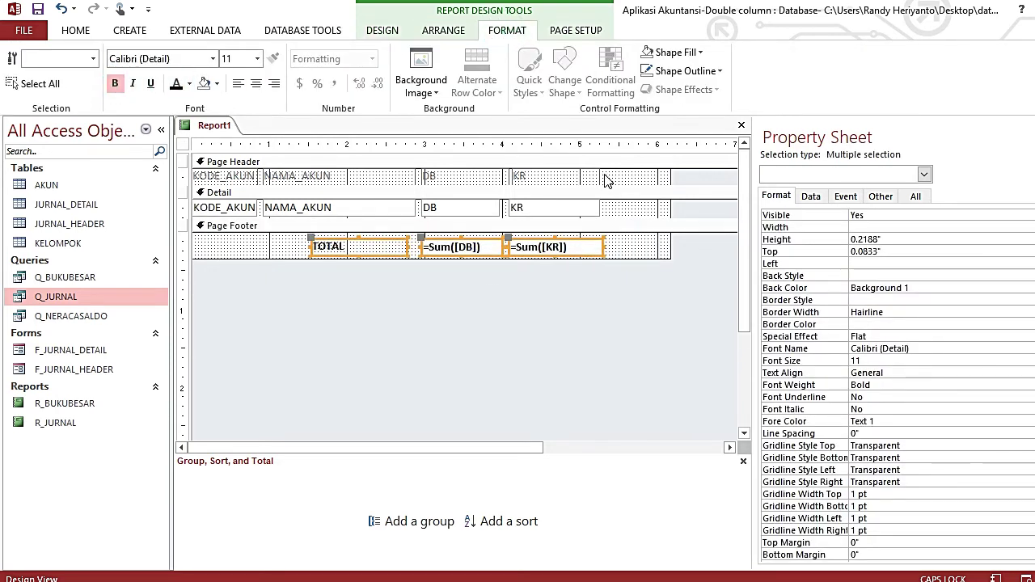
left_click_drag(606, 180, 216, 185)
left_click(115, 83)
left_click(177, 85)
Set the number format of the DB, KR and both sum text boxes to "Rp"#,##0;"(Rp"#,##0).
left_click_drag(619, 203, 458, 248)
left_click(873, 227)
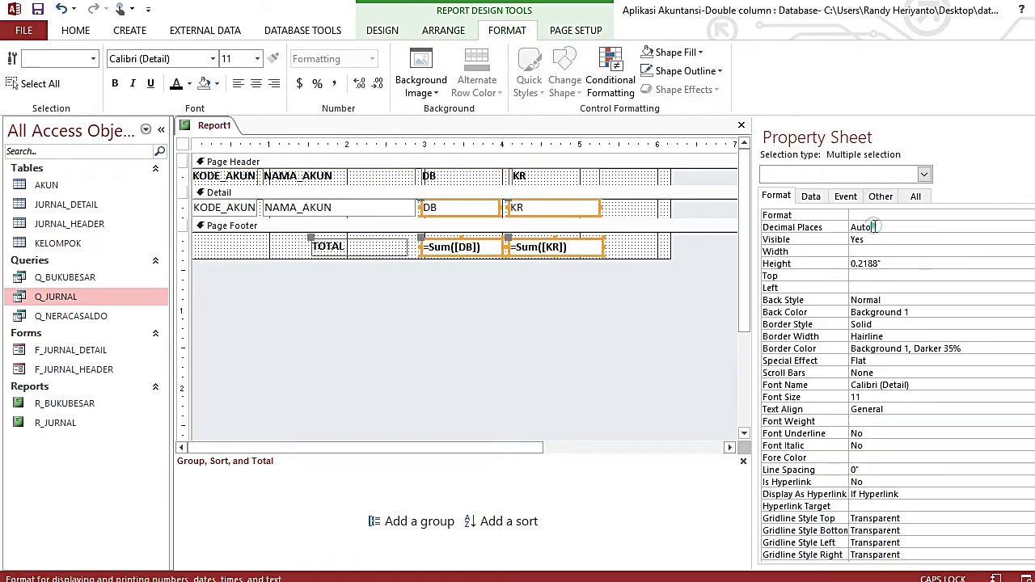
left_click(876, 217)
type("\"R")
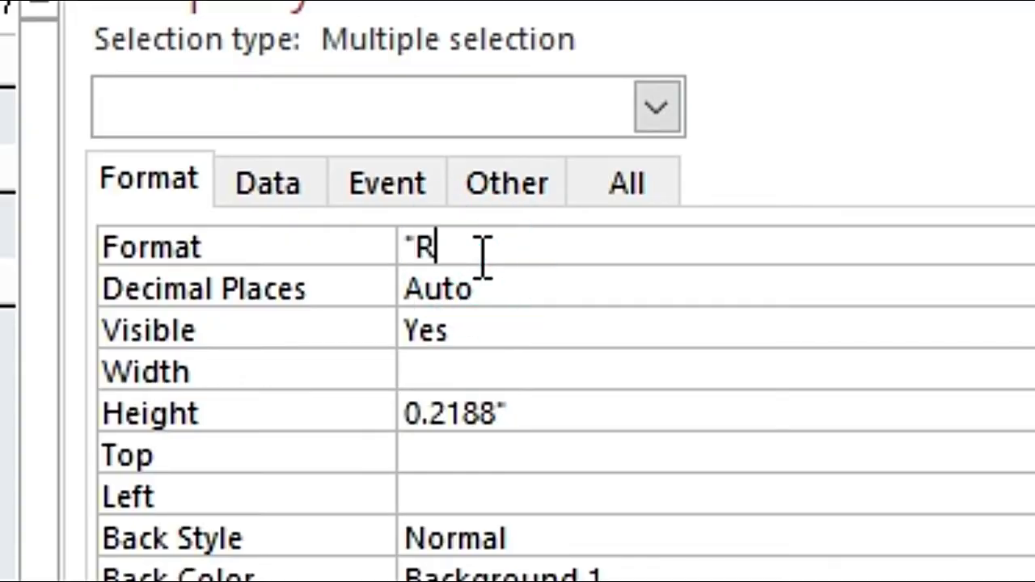
type("p\"#,##0;\"")
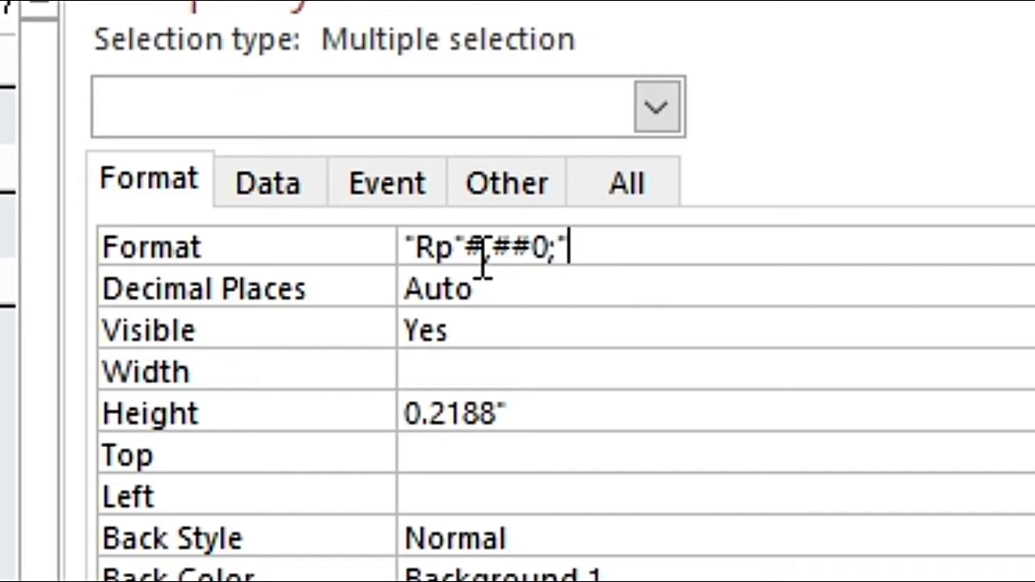
type("(Rp\"#")
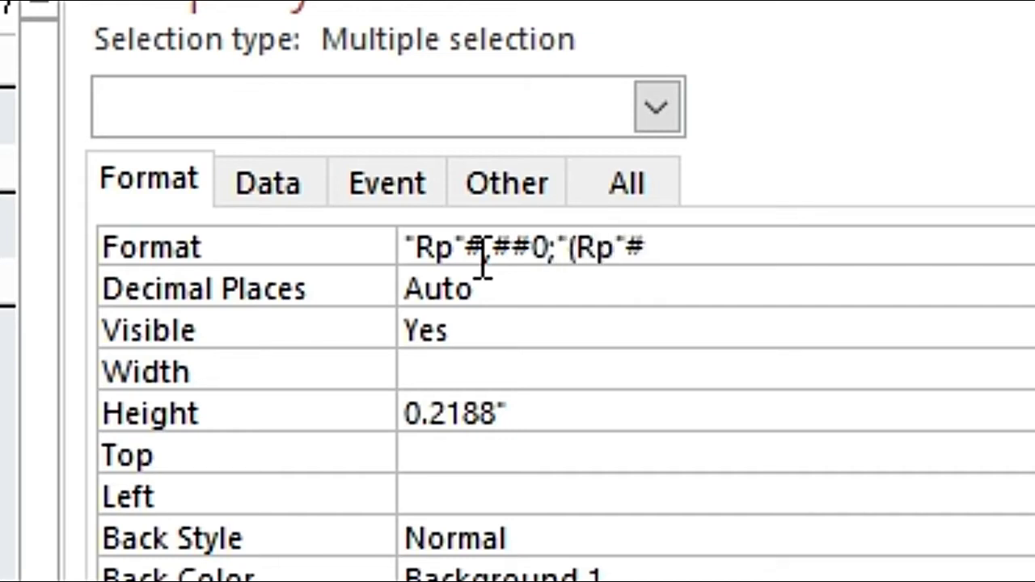
type(",##0)")
key("Return")
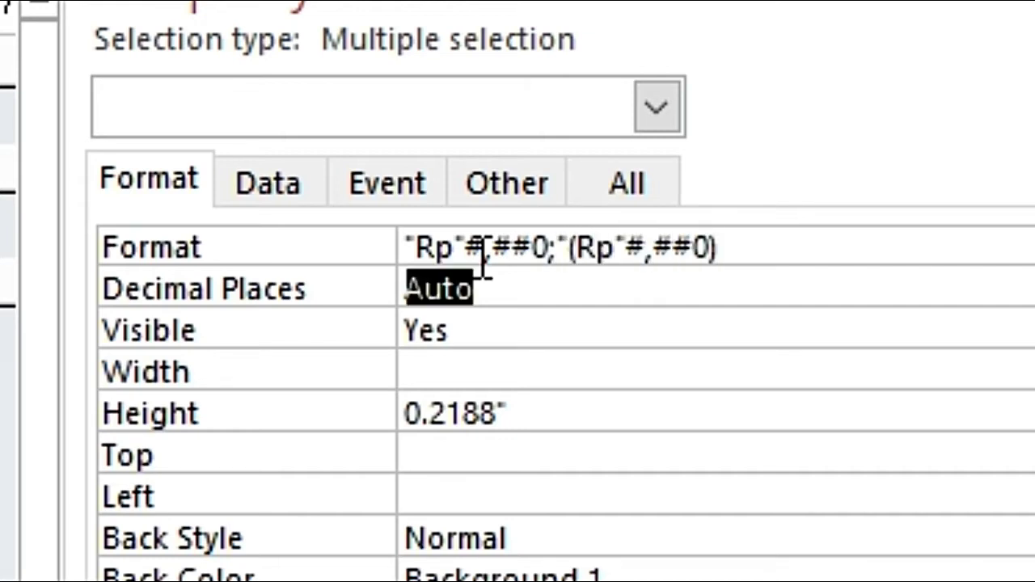
Show the report header and report footer sections.
left_click(634, 248)
right_click(630, 251)
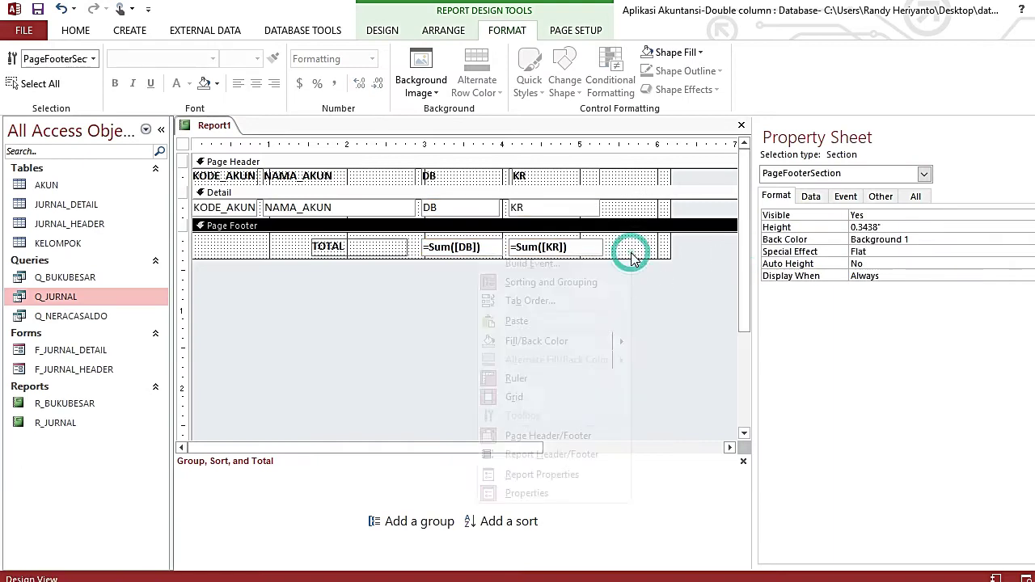
left_click(566, 457)
Add a NERACA SALDO title label to the report header and format it as 28-point bold text.
left_click(381, 30)
left_click(345, 69)
left_click_drag(506, 173, 644, 205)
type("NERACA SALDO")
key("Return")
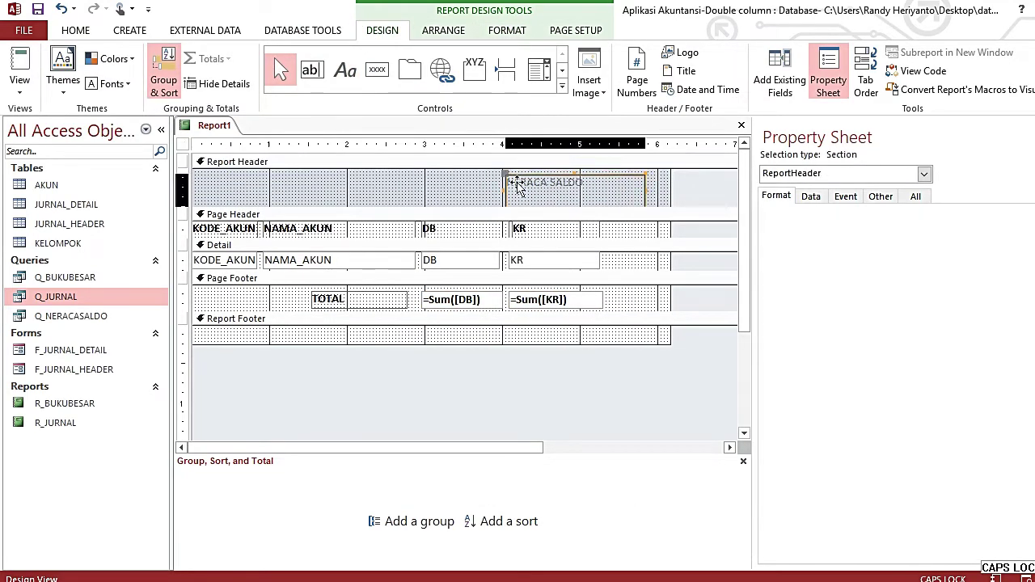
left_click(506, 30)
left_click(115, 84)
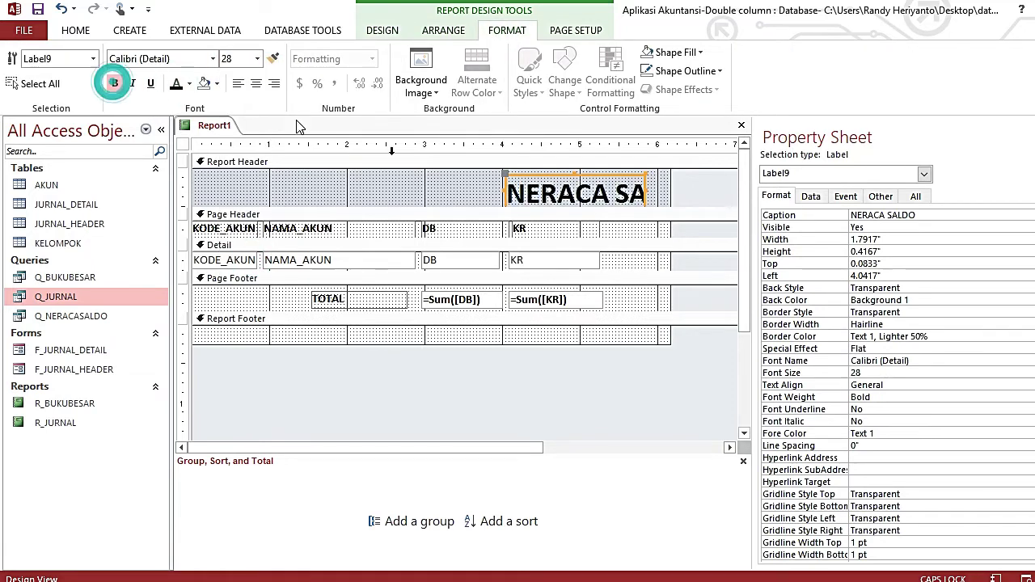
Widen the NERACA SALDO label to about 2.54 inches, shifting it left, and narrow the report to match.
left_click(485, 190)
left_click(557, 192)
left_click_drag(506, 193, 446, 193)
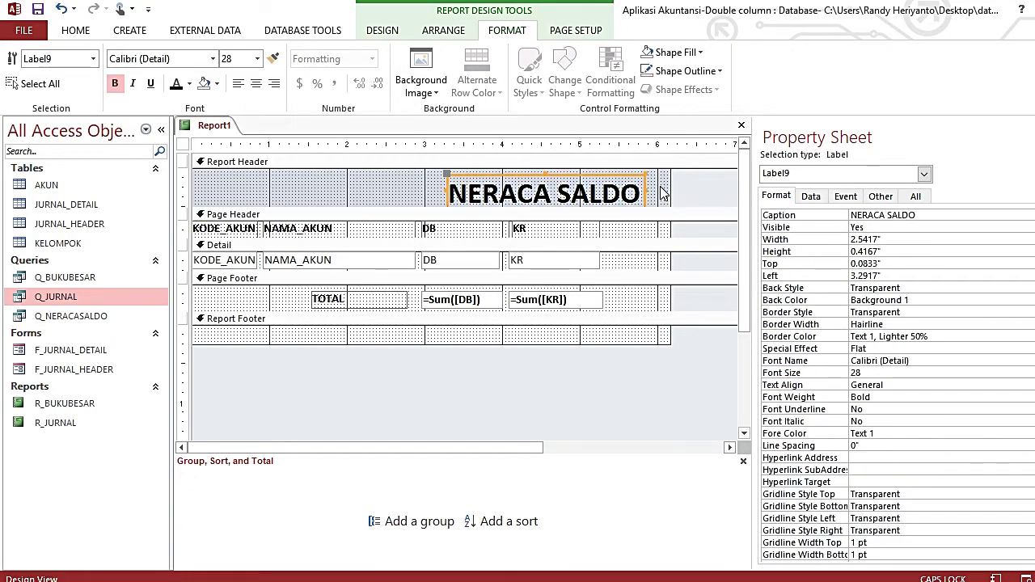
left_click_drag(639, 192, 593, 192)
left_click_drag(670, 242, 602, 242)
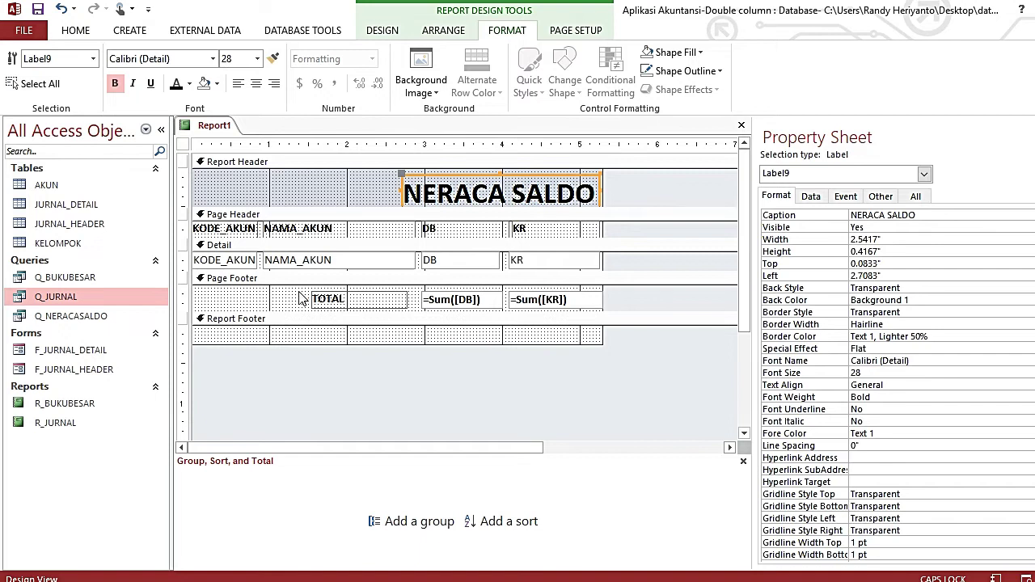
Move the TOTAL label and both sum boxes into the report footer and collapse the empty page footer.
left_click_drag(299, 299, 628, 307)
left_click_drag(530, 301, 577, 285)
left_click(617, 296)
left_click(595, 312)
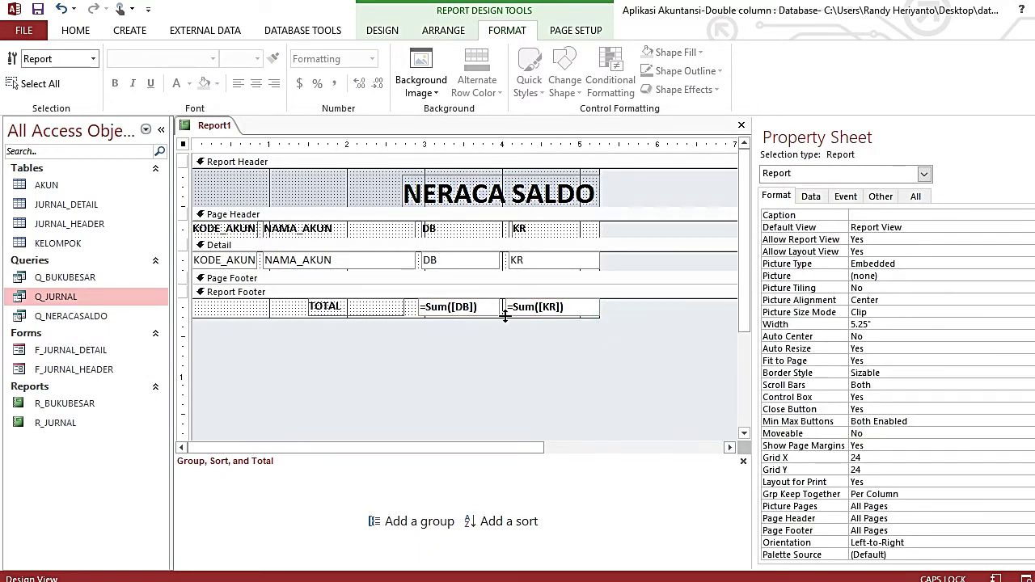
Set the report's Pop Up property to Yes and save the report as R_NERACASALDO.
left_click(880, 196)
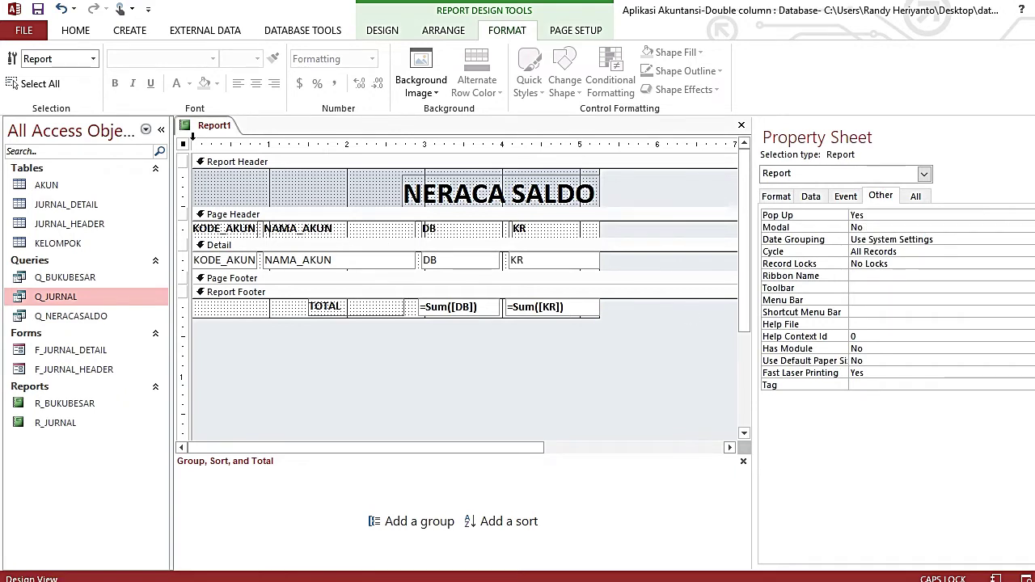
left_click(75, 30)
right_click(212, 125)
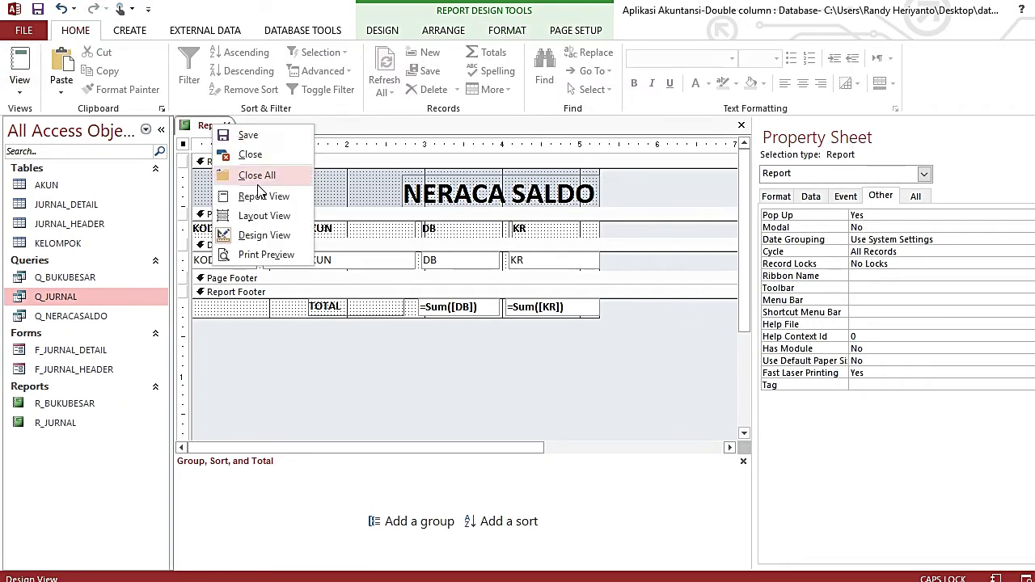
left_click(247, 134)
type("R_NERA")
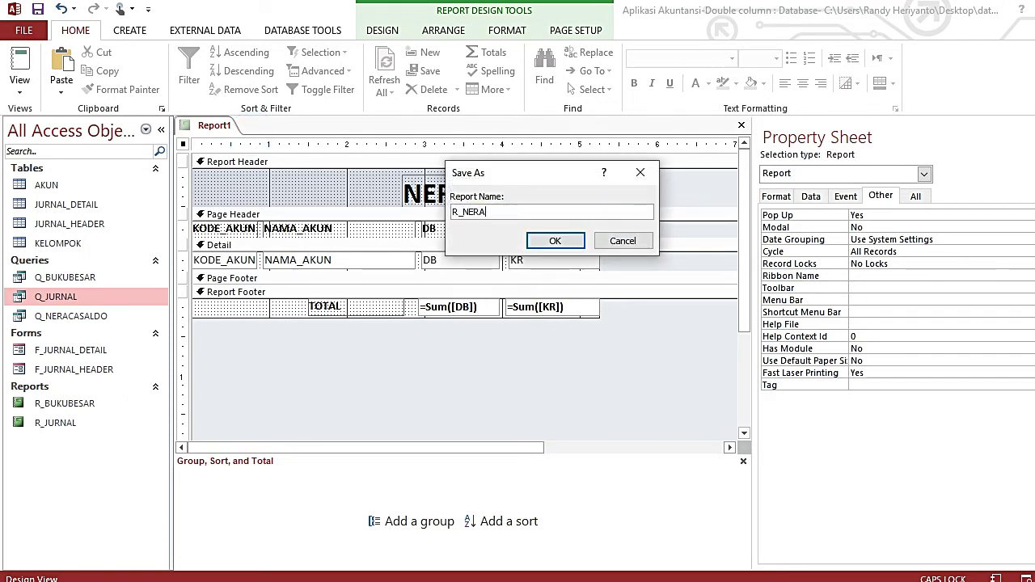
type("CASALDO")
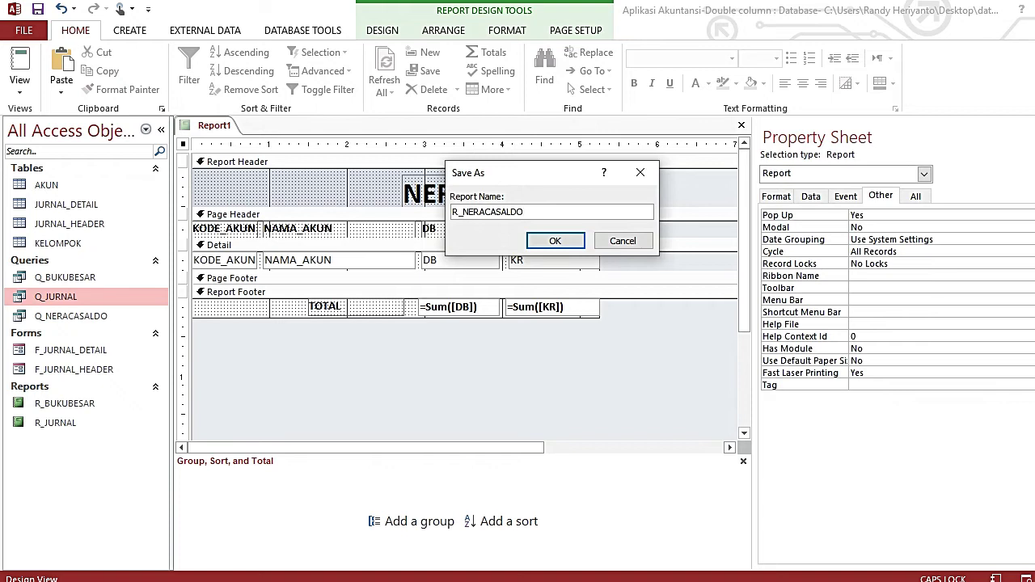
left_click(554, 240)
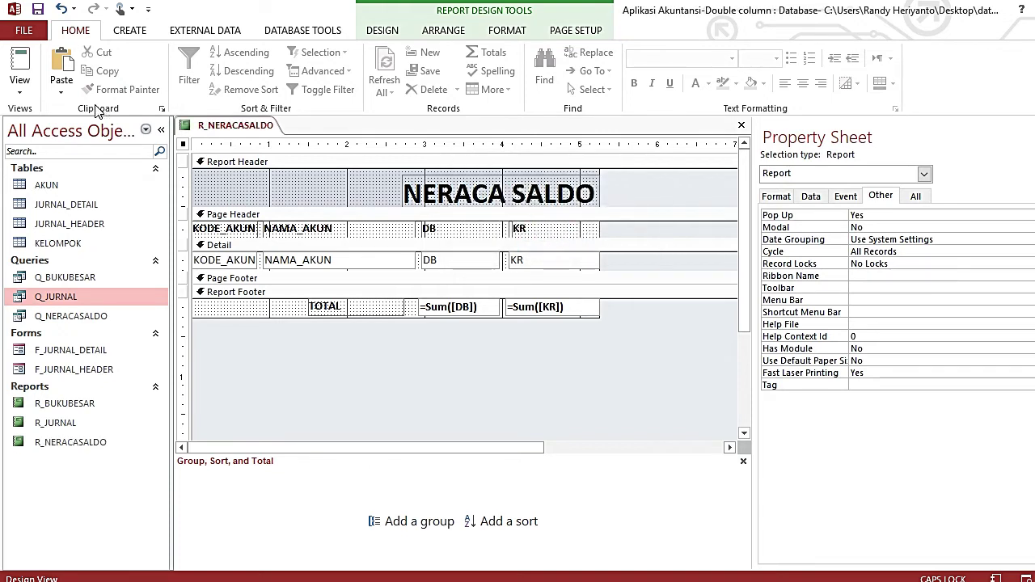
Check the R_NERACASALDO report's rows and totals in Report View, and close it.
left_click(19, 84)
left_click(46, 123)
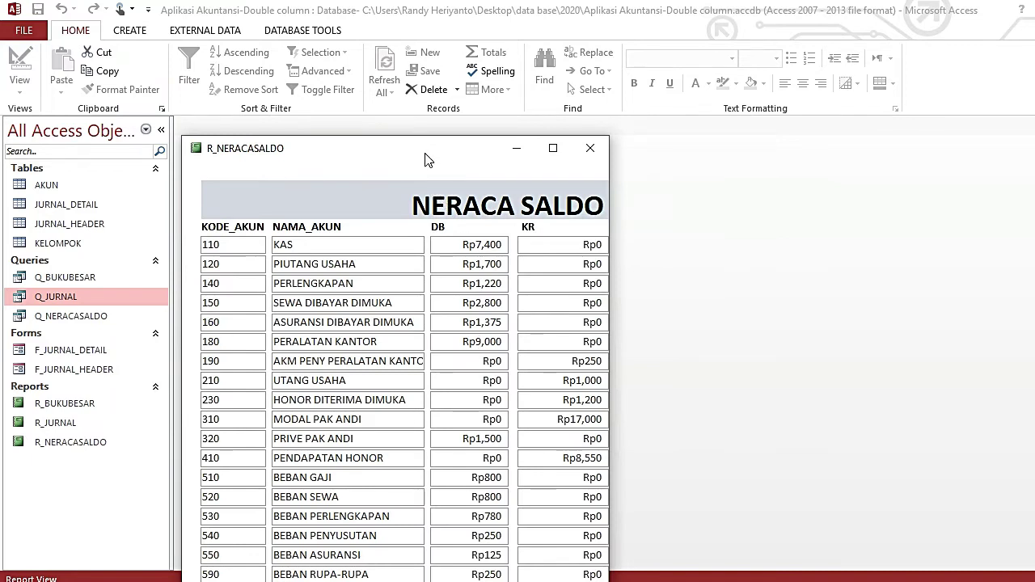
left_click_drag(427, 159, 420, 45)
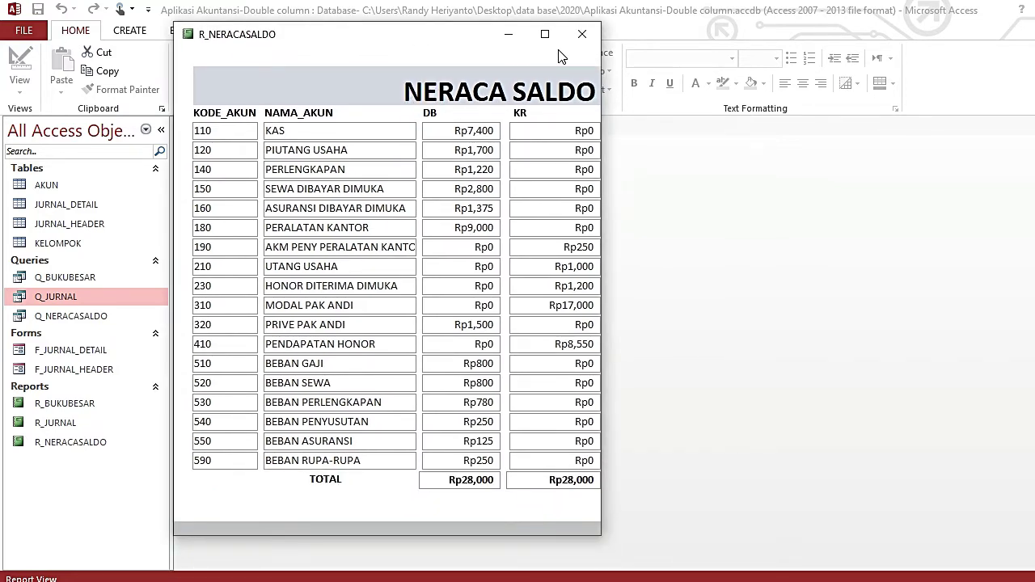
left_click(582, 34)
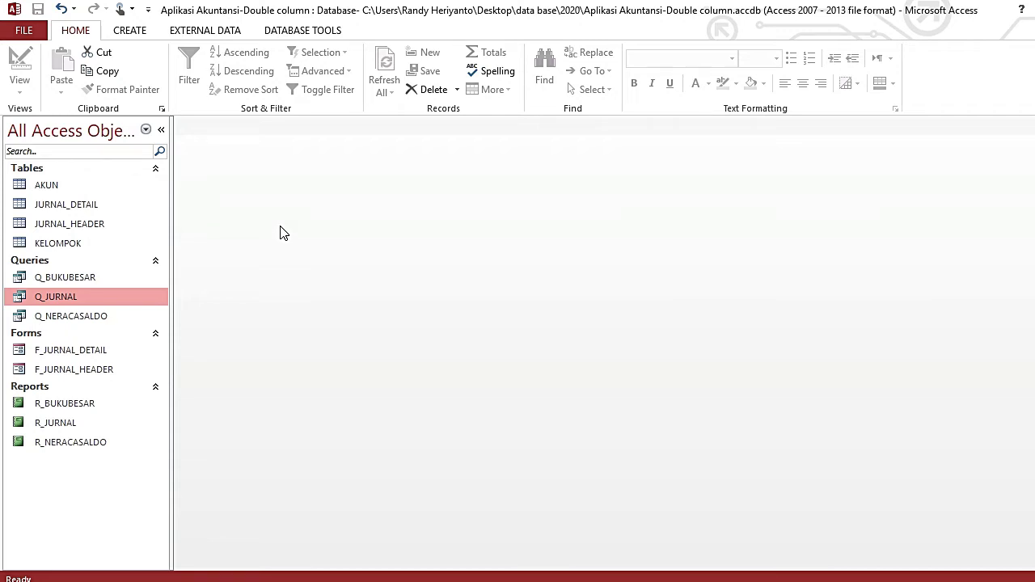
Copy the Q_NERACASALDO query as a new query named Q_ASET.
left_click(95, 318)
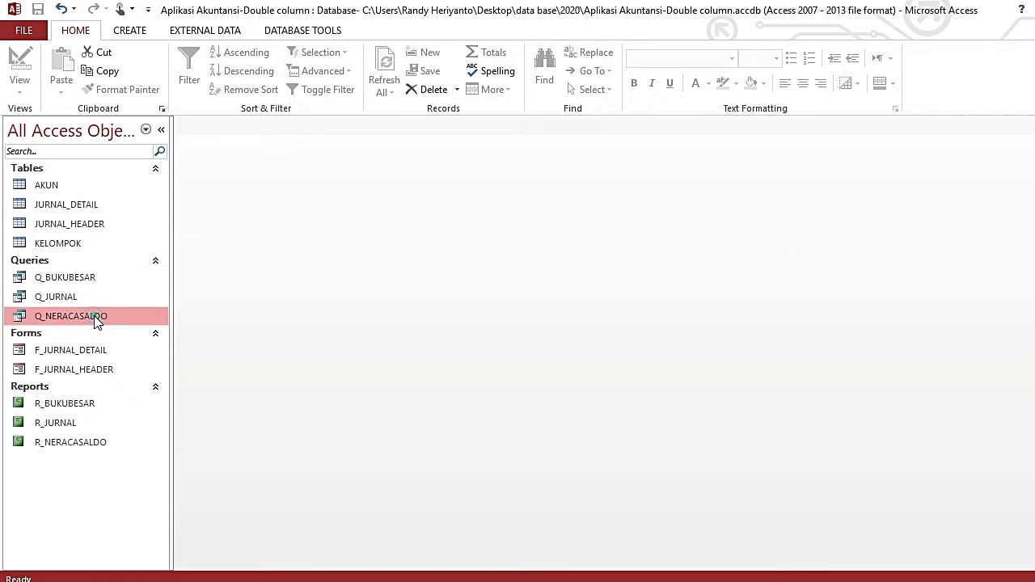
key("ctrl+c")
key("ctrl+v")
type("Q")
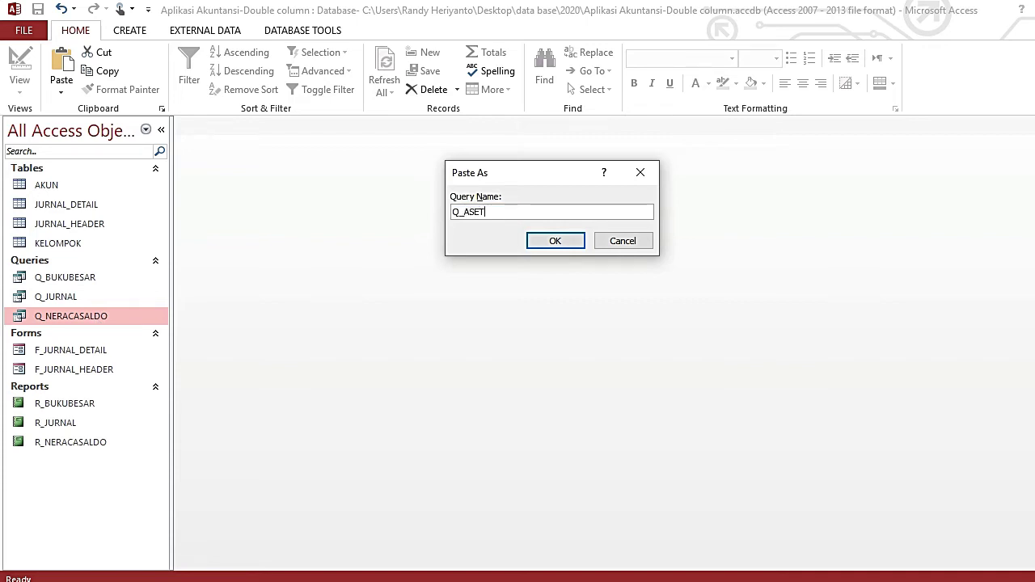
key("Return")
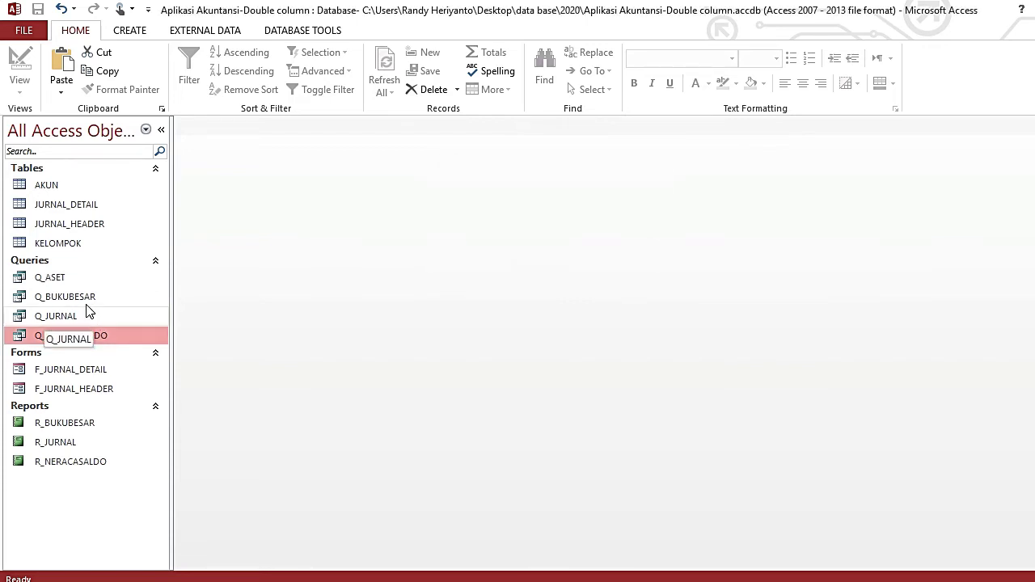
Open the Q_ASET query in Design View and delete its DB and KR columns.
left_click(60, 278)
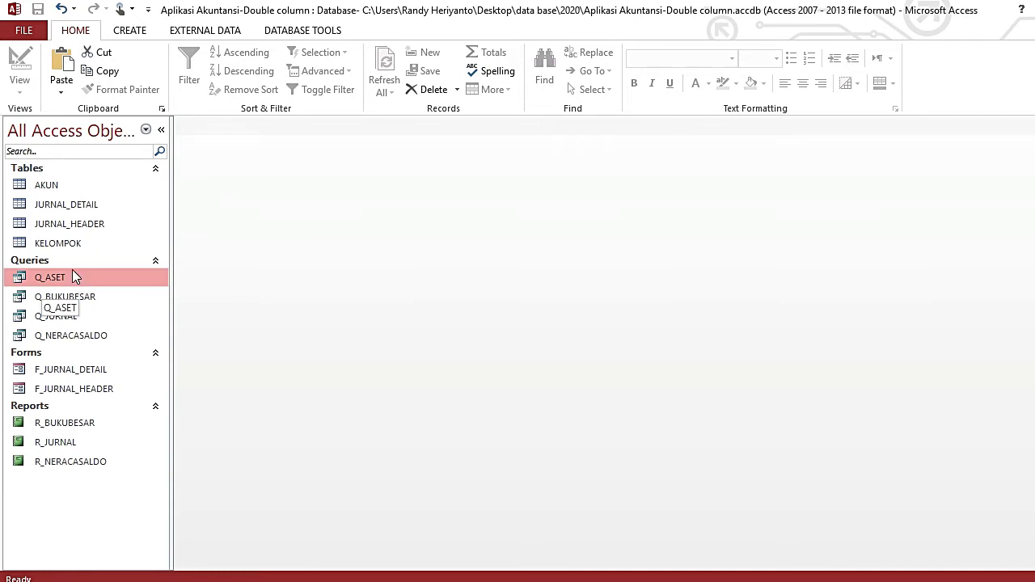
right_click(51, 276)
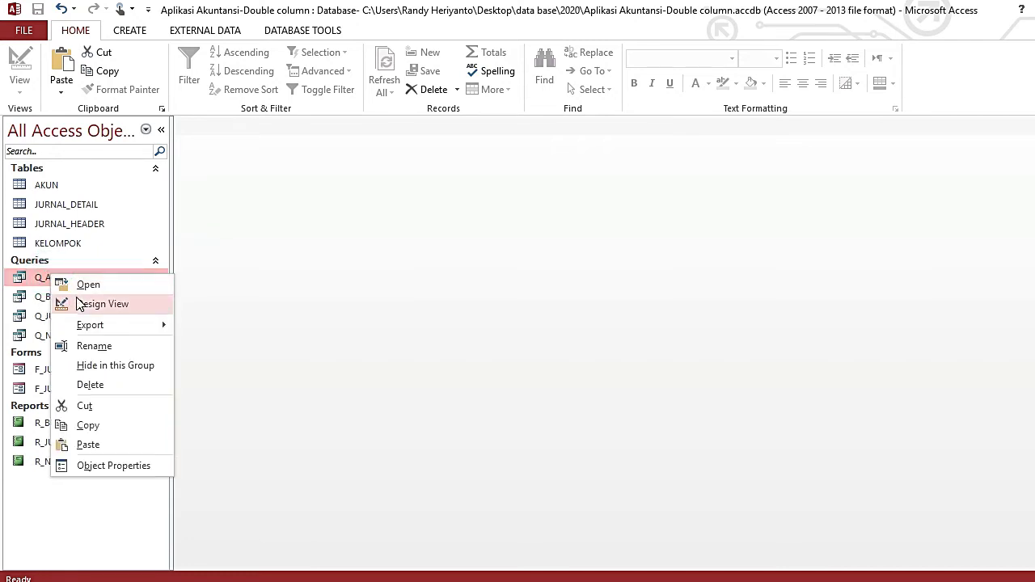
left_click(88, 303)
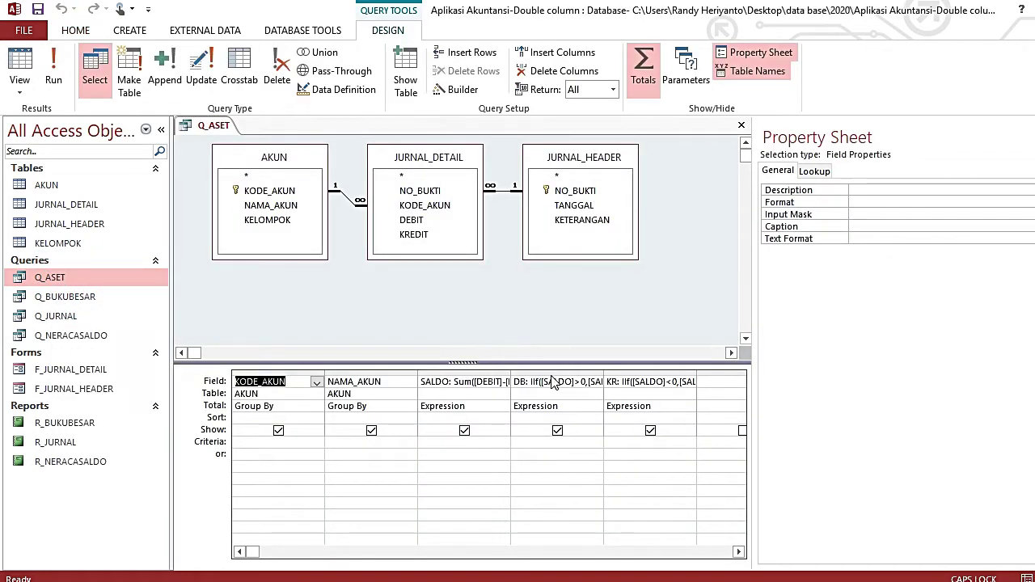
left_click(551, 372)
key("Delete")
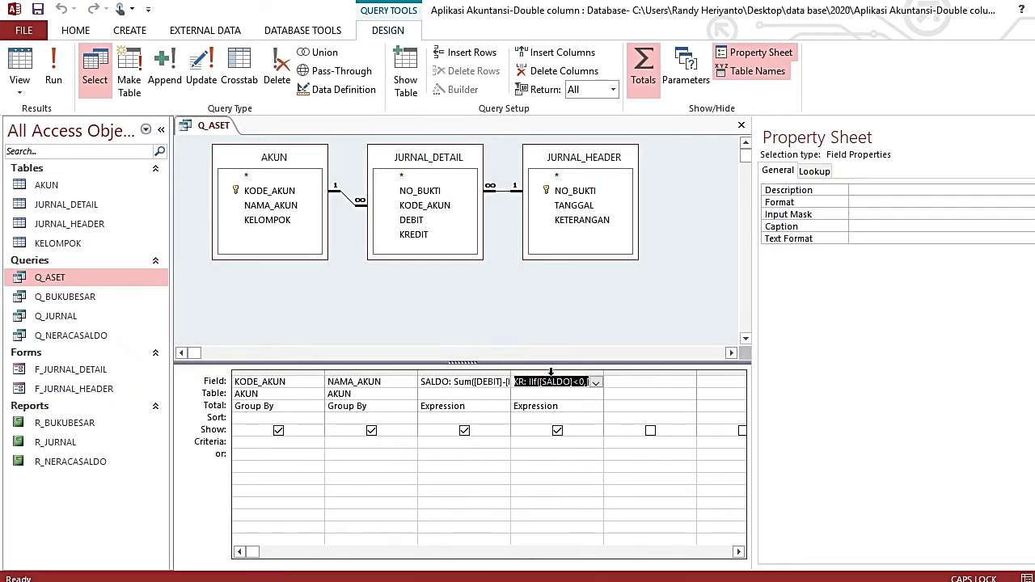
left_click(550, 372)
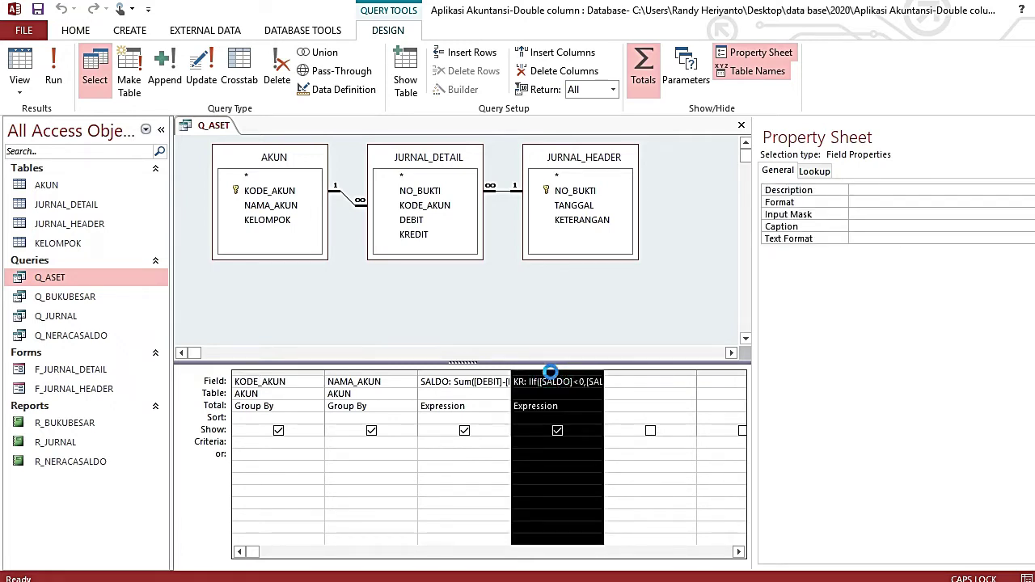
key("Delete")
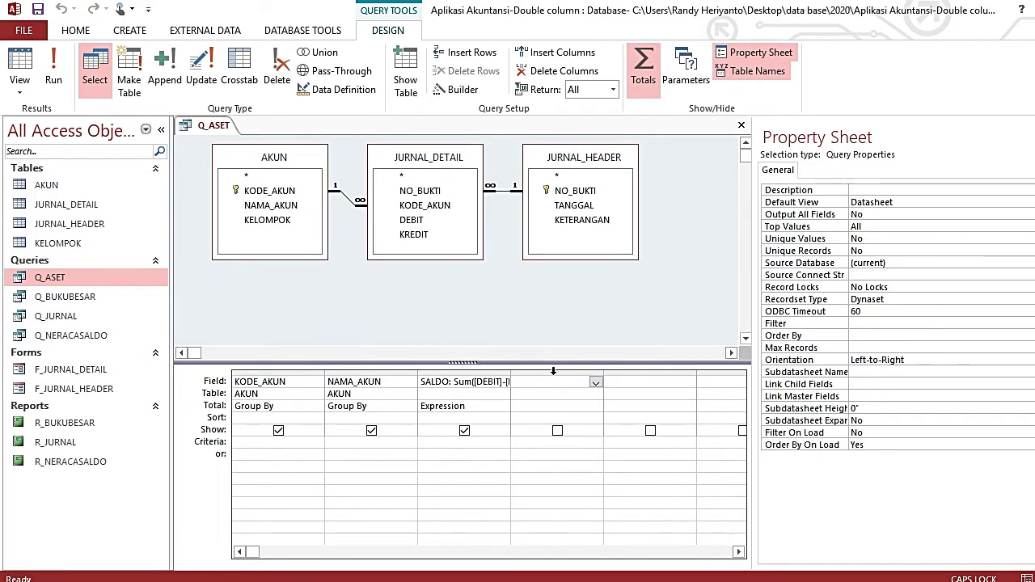
Add the KELOMPOK field from the AKUN table to Q_ASET with the criterion "ASET".
left_click(568, 325)
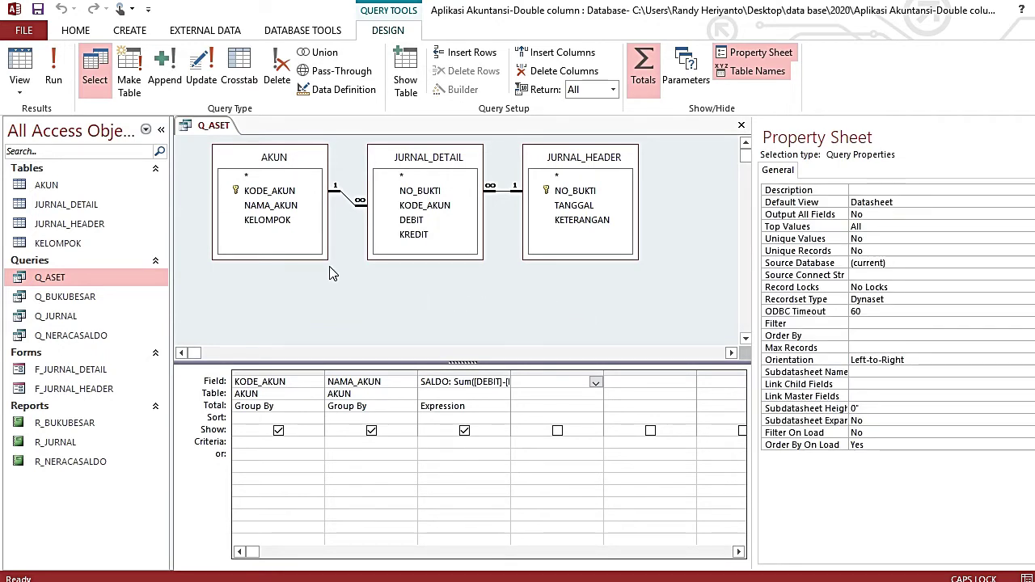
double_click(285, 222)
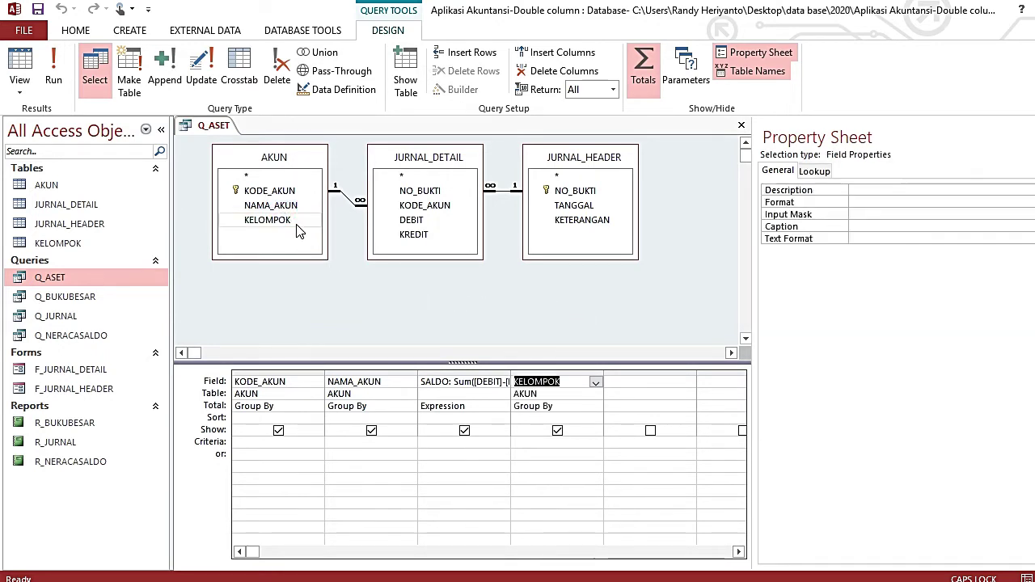
left_click(537, 441)
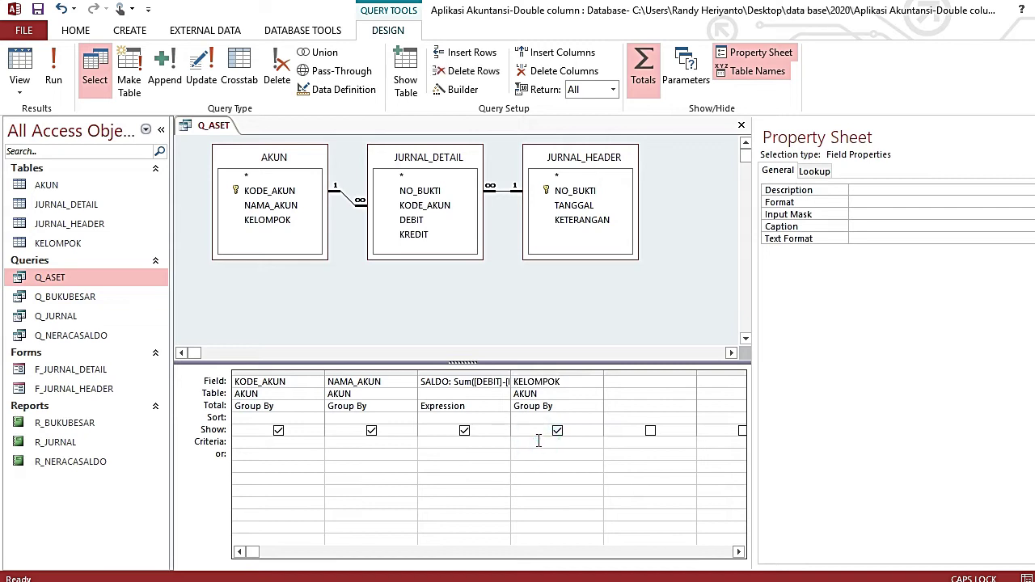
type("ASET")
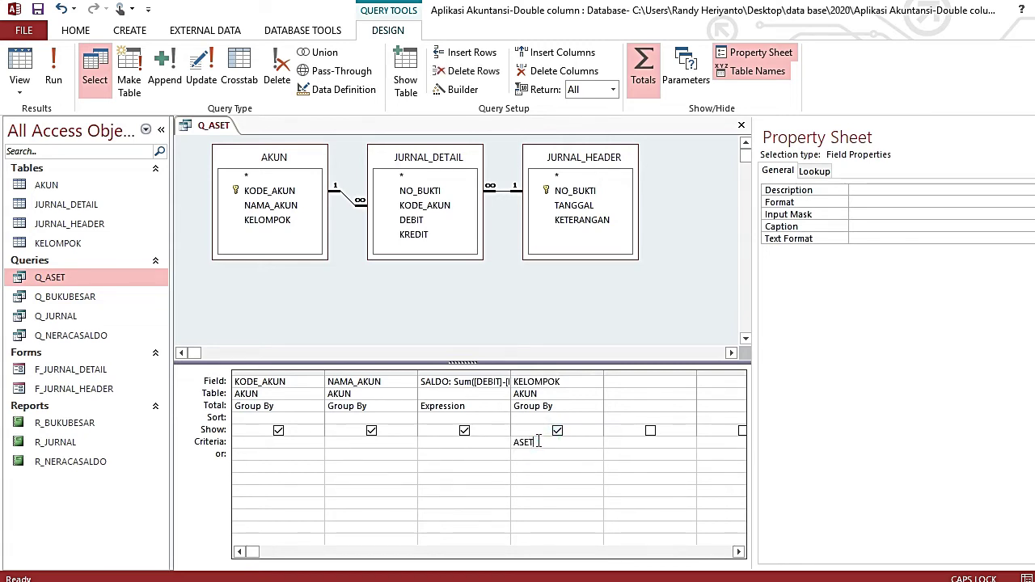
key("Tab")
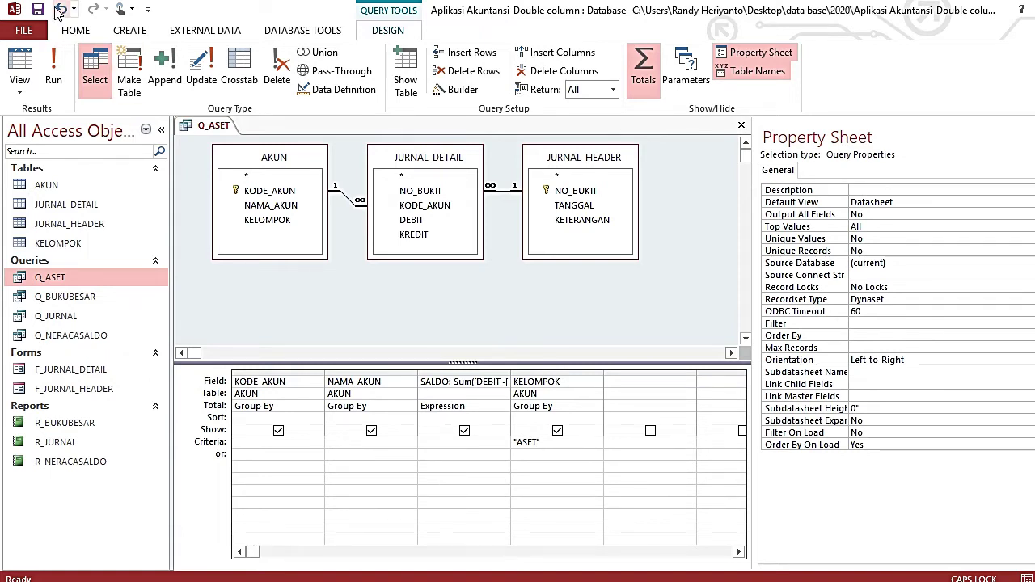
Check the Q_ASET records in Datasheet View, and close the query with its design changes saved.
left_click(20, 86)
left_click(75, 118)
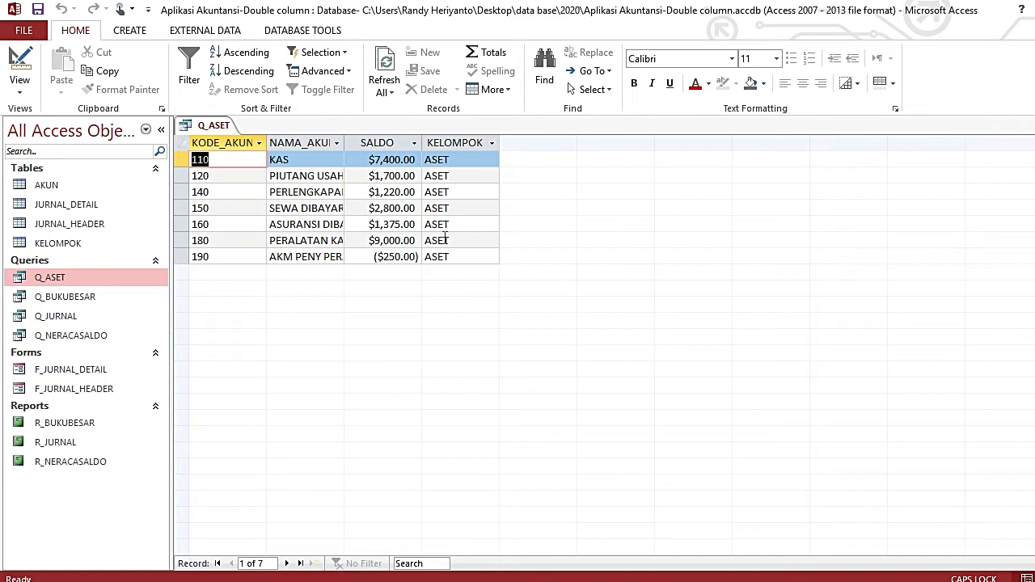
right_click(212, 129)
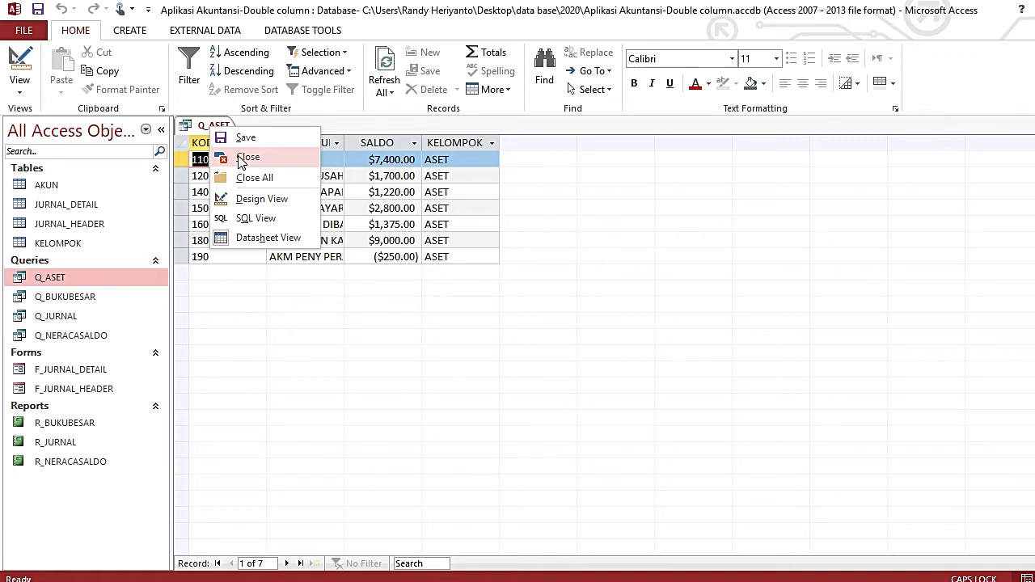
left_click(241, 158)
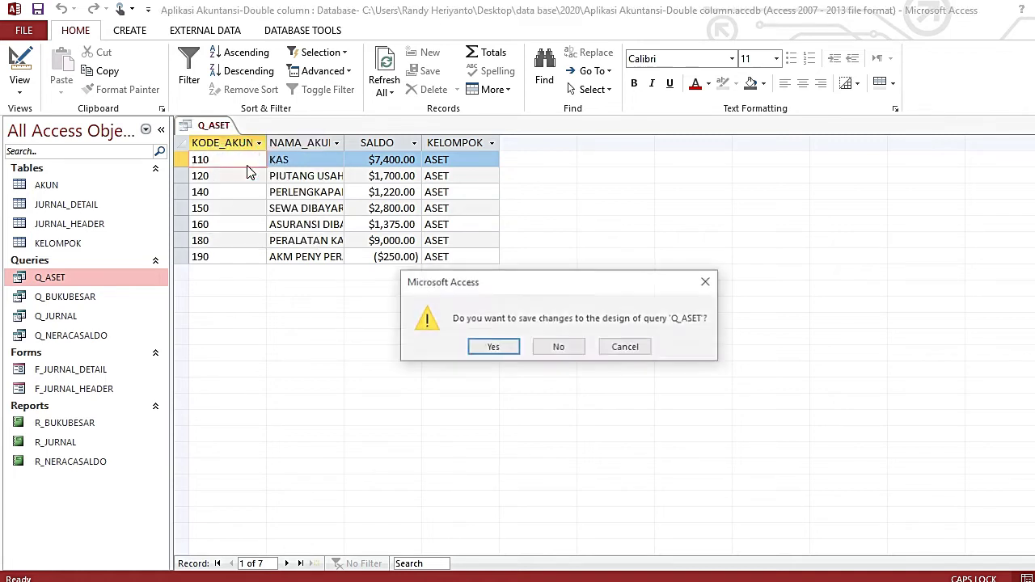
left_click(514, 349)
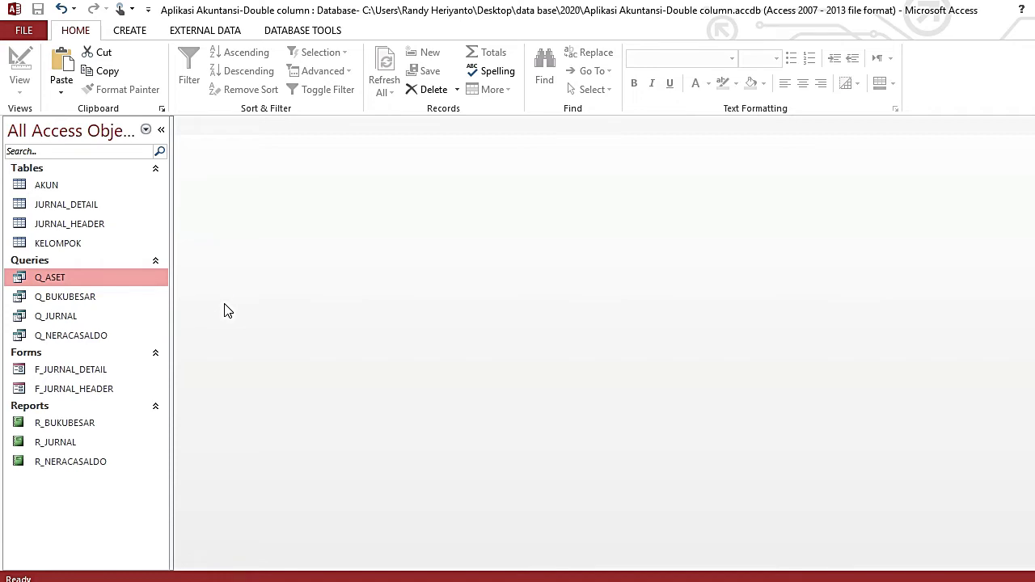
Copy the Q_ASET query as a new query named Q_KEWAJIBAN.
key("ctrl+v")
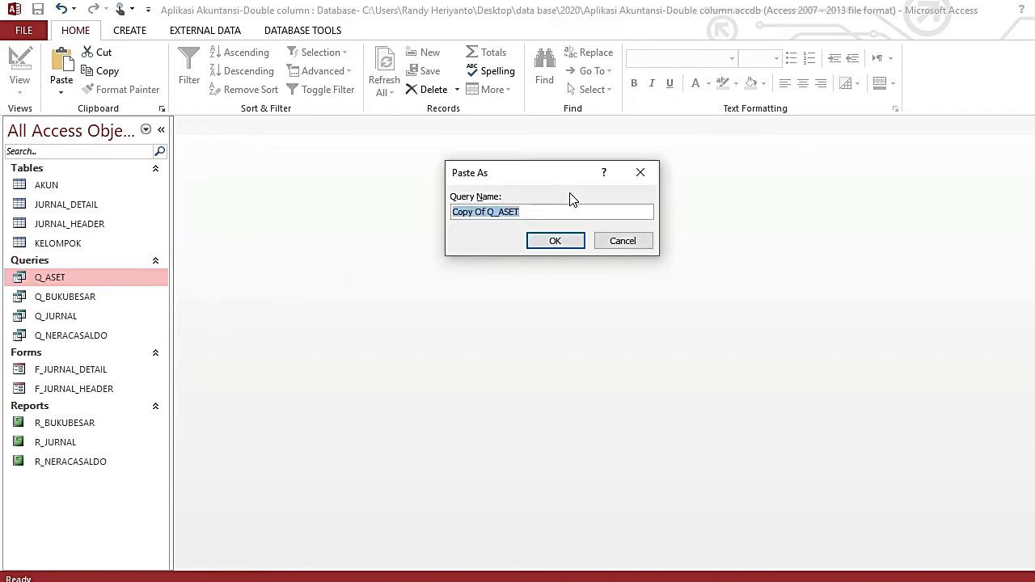
type("Q")
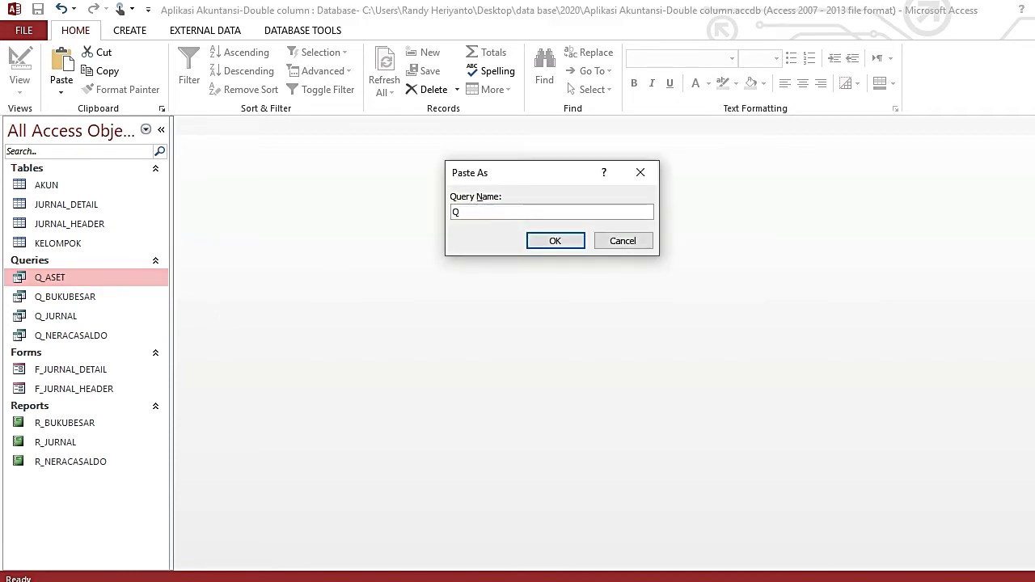
type("_KEWAJIBAN")
key("Return")
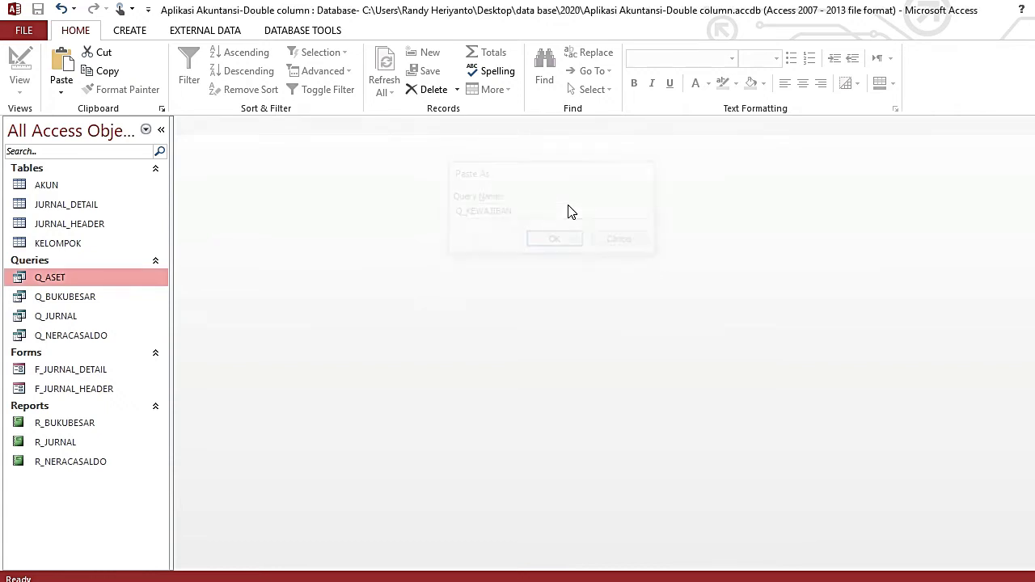
Open Q_KEWAJIBAN in Design View and change its KELOMPOK criterion to "KEWAJIBAN".
left_click(93, 341)
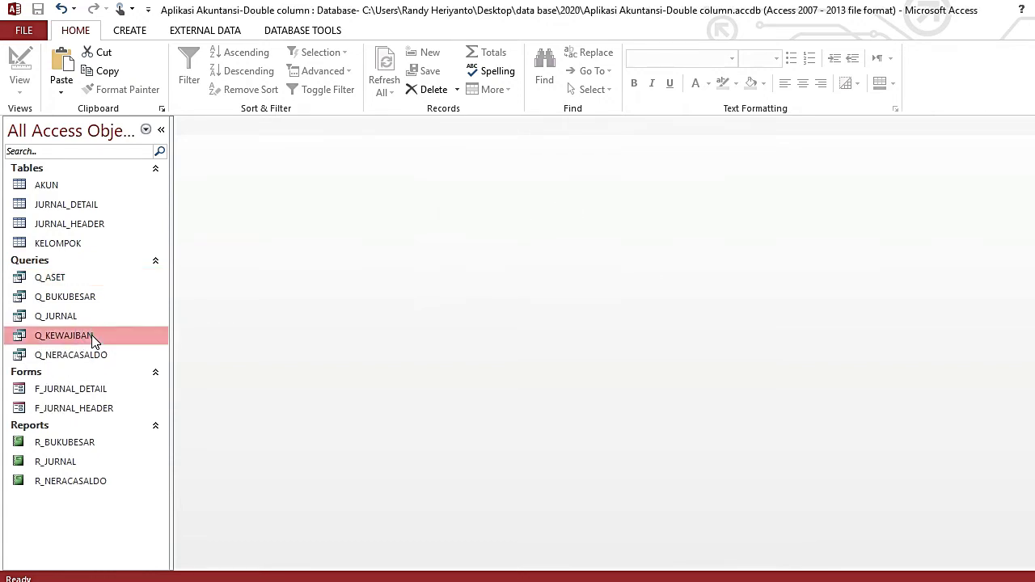
right_click(93, 341)
left_click(122, 364)
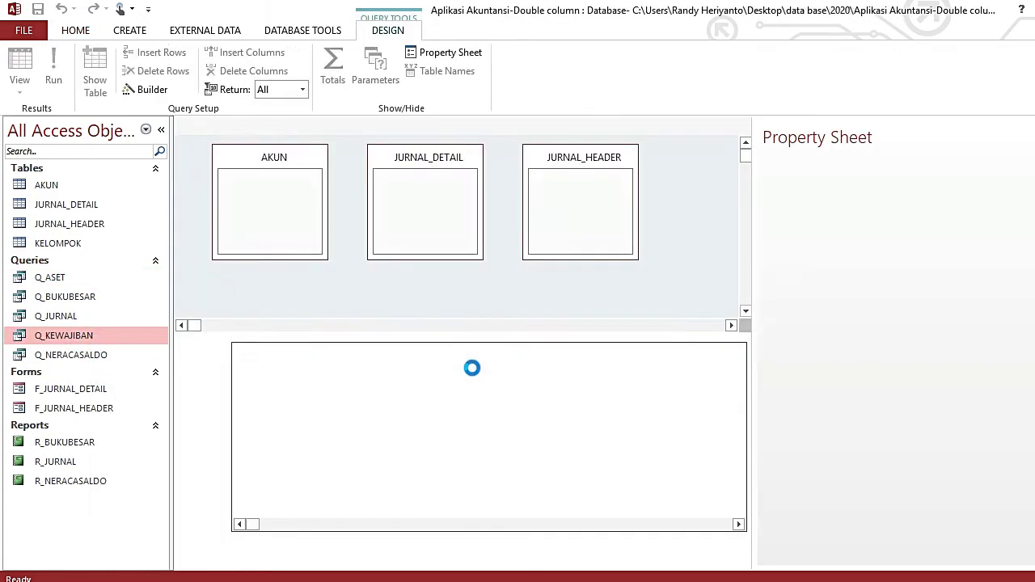
left_click(538, 414)
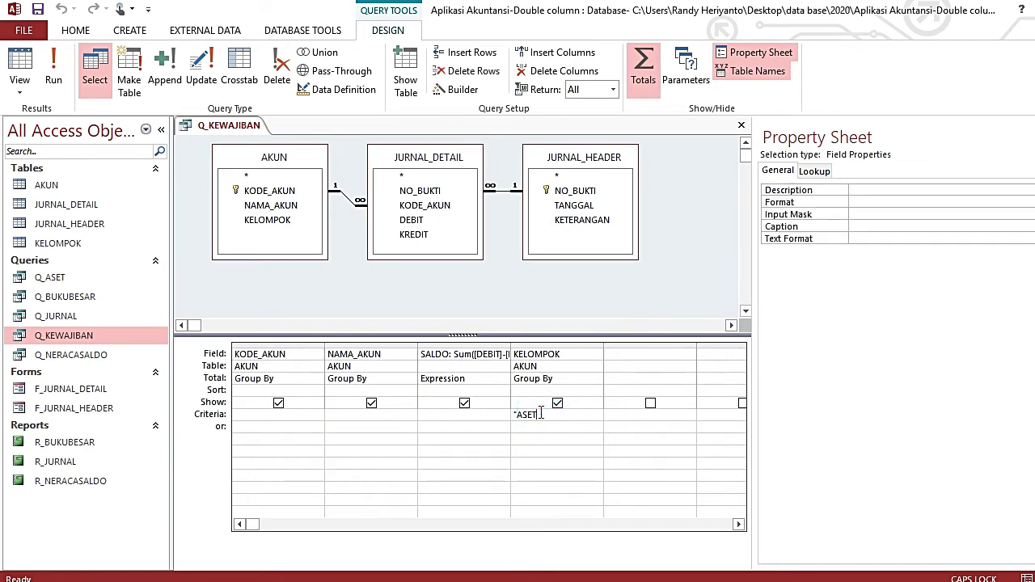
key("BackSpace")
type("KEWAJIBAN")
key("Tab")
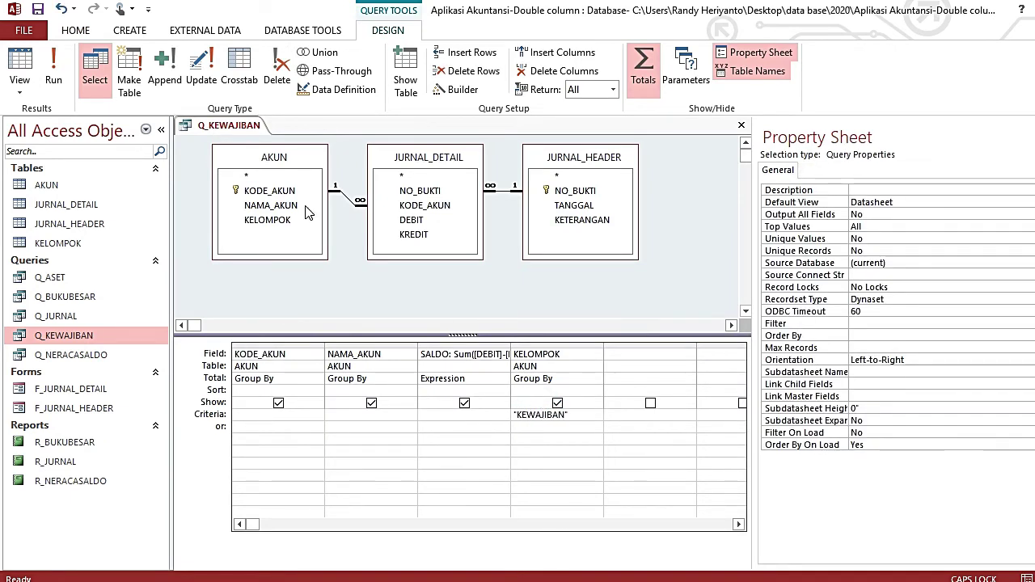
Check the Q_KEWAJIBAN records in Datasheet View, and negate the SALDO expression with a minus sign before Sum in the design.
left_click(23, 93)
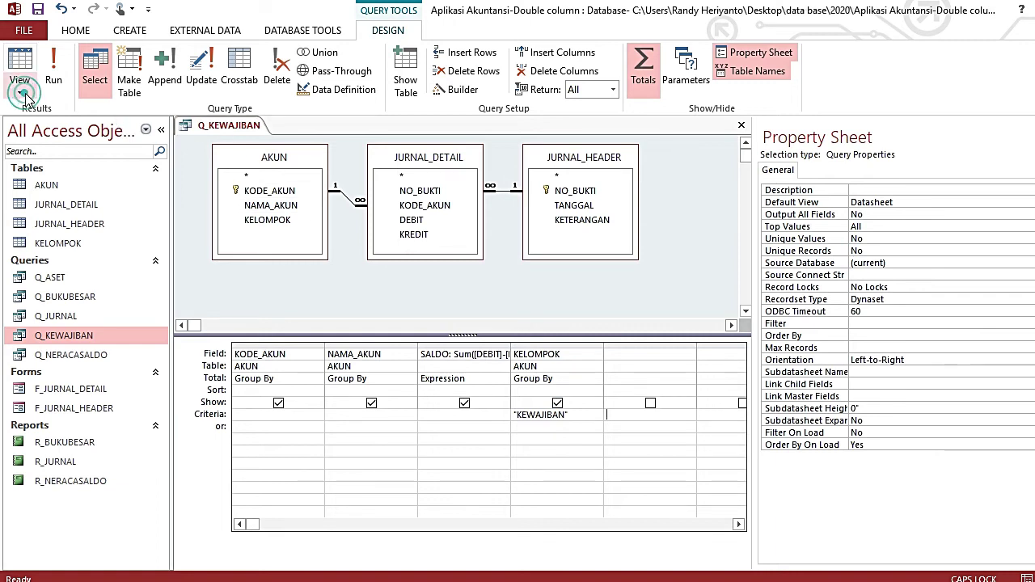
left_click(48, 119)
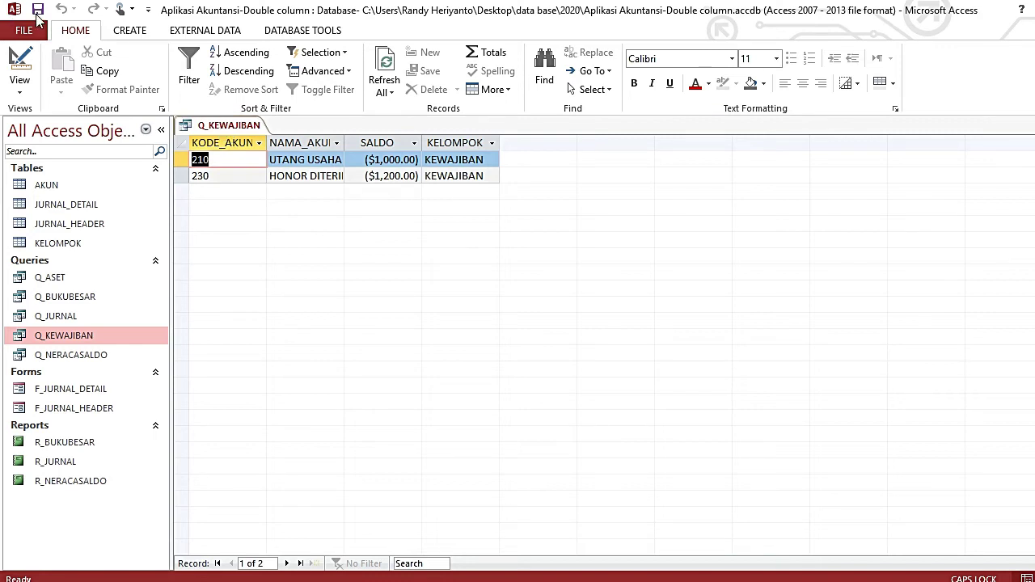
right_click(252, 132)
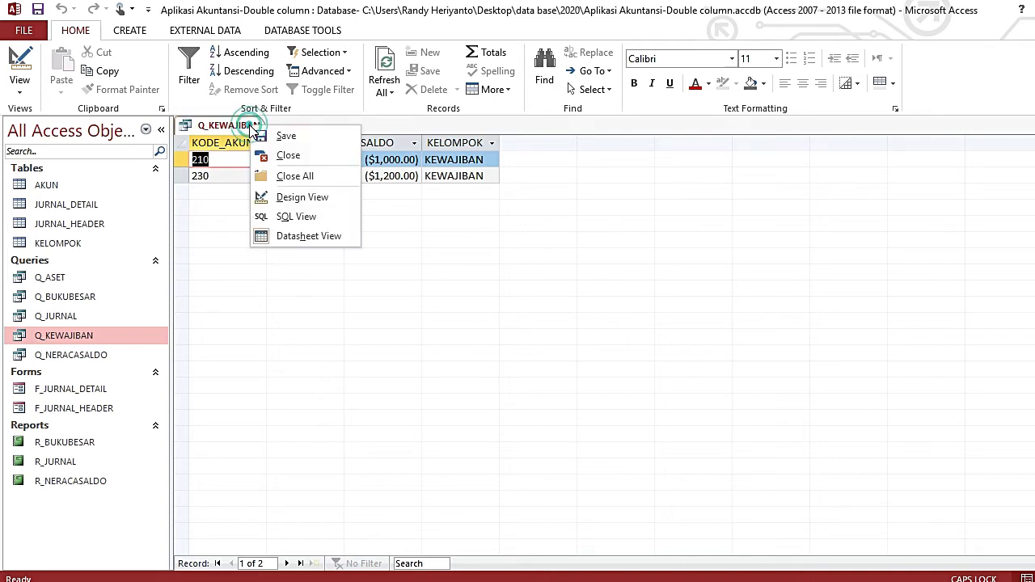
left_click(298, 197)
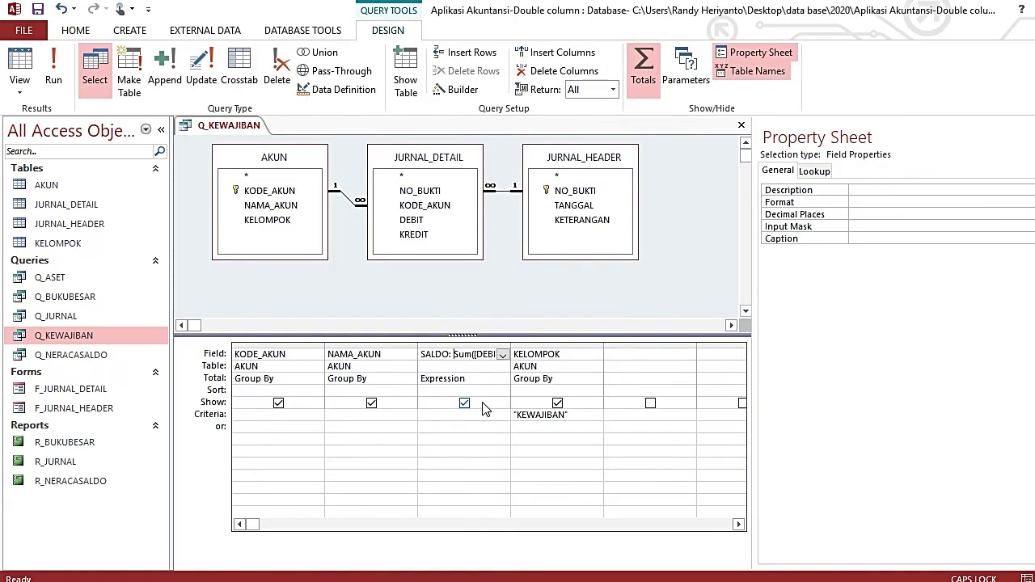
type("-")
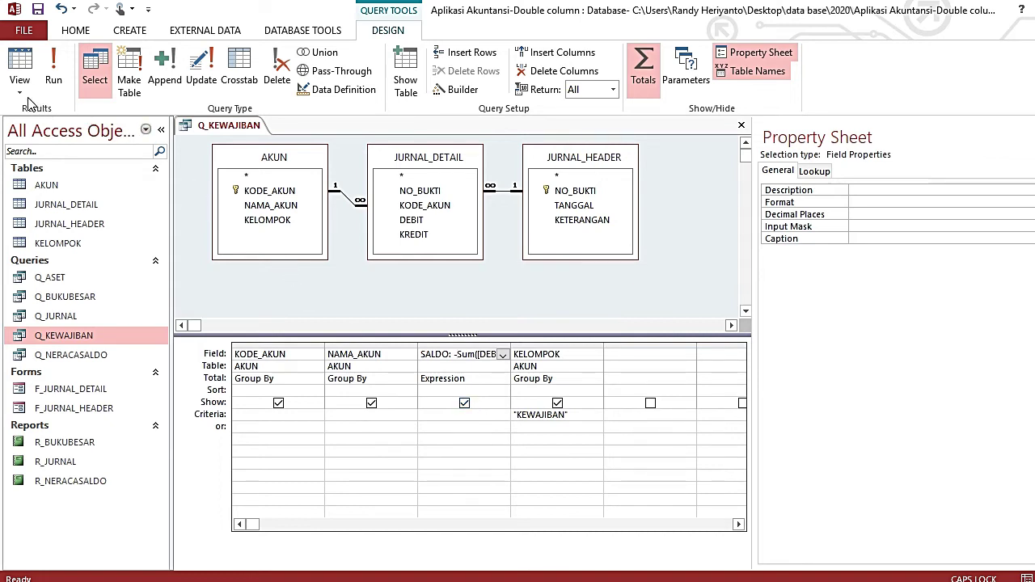
Show the Q_KEWAJIBAN results in Datasheet View and close the query, saving its design.
left_click(20, 73)
right_click(229, 125)
left_click(257, 155)
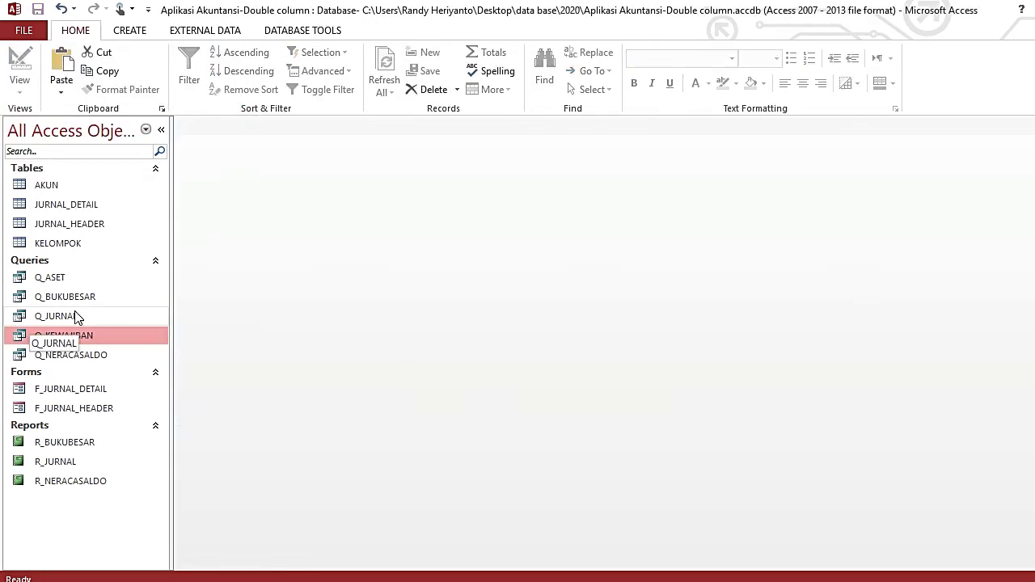
Copy the Q_KEWAJIBAN query as a new query named Q_EKUITAS.
left_click(77, 317)
left_click(81, 334)
key("ctrl+c")
key("ctrl+v")
type("Q_")
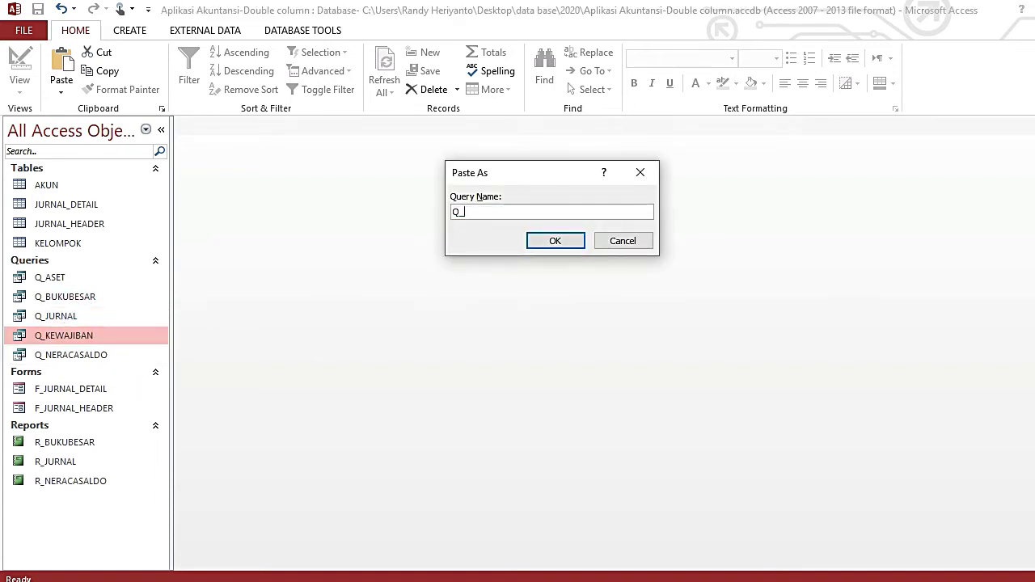
type("EKUITAS")
key("Return")
Open Q_EKUITAS in Design View and replace its KELOMPOK criterion with "EKUITAS".
right_click(87, 317)
left_click(119, 345)
left_click(578, 387)
key("BackSpace")
key("BackSpace")
key("BackSpace")
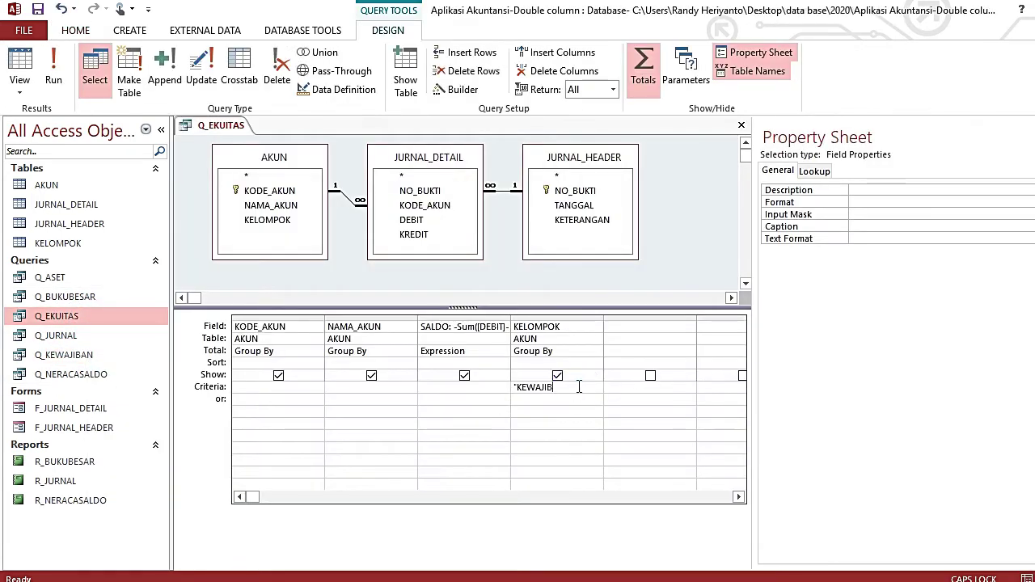
key("BackSpace")
key("BackSpace")
key("BackSpace")
key("BackSpace")
key("BackSpace")
key("BackSpace")
key("BackSpace")
key("BackSpace")
type("EKUITAS")
Show the Q_EKUITAS results in Datasheet View and close the query, saving its design.
left_click(19, 73)
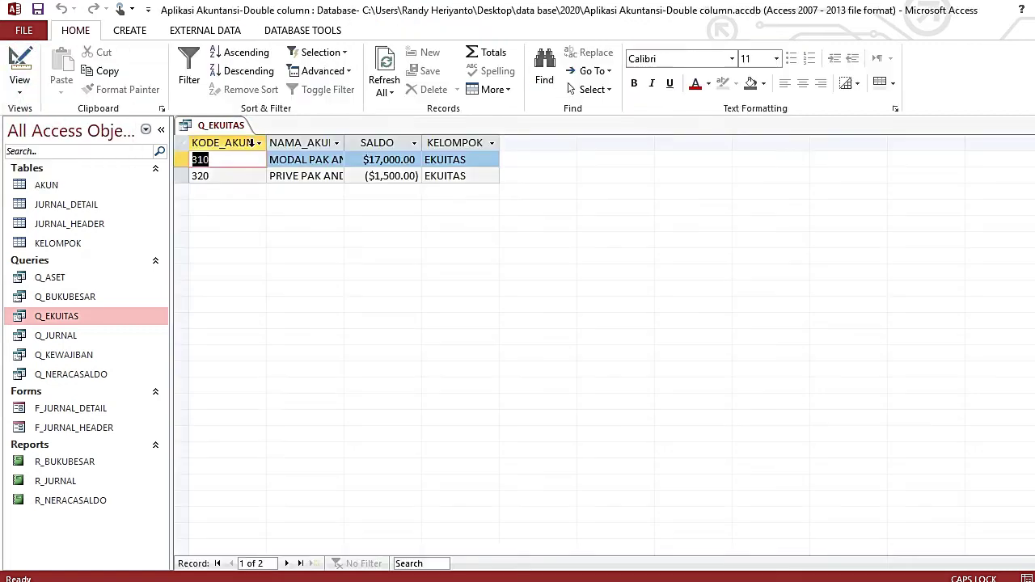
left_click(254, 157)
key("ctrl+w")
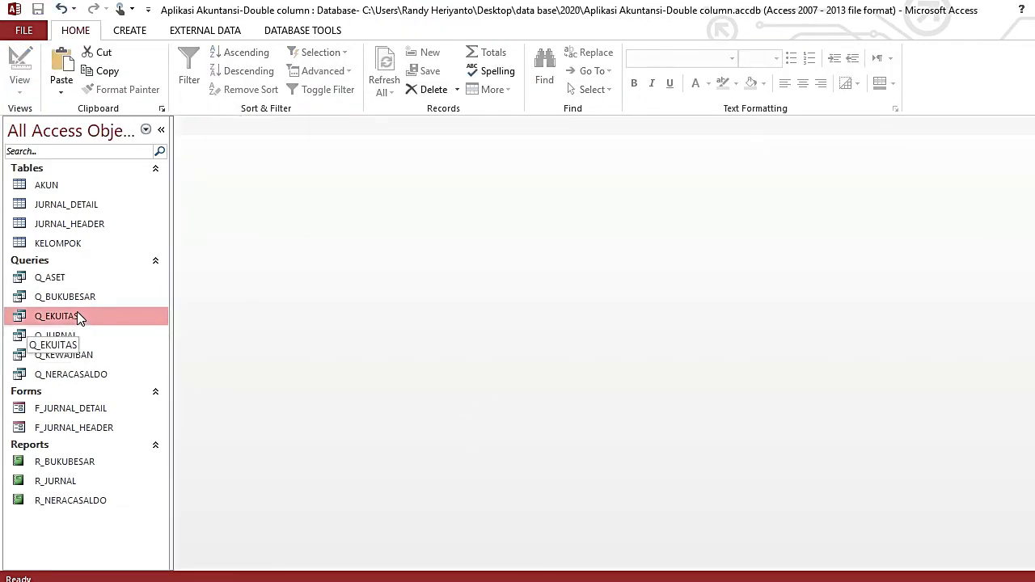
Copy the Q_EKUITAS query as a new query named Q_PENDAPATAN.
key("ctrl+c")
key("ctrl+v")
type("Q_PENDAPA")
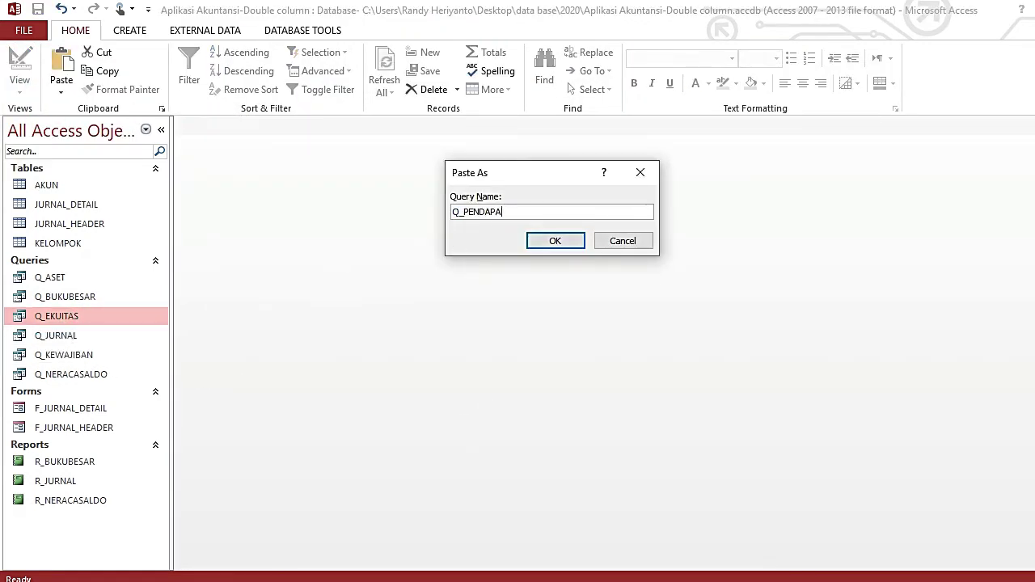
type("TAN")
key("Return")
Set the KELOMPOK criterion of Q_PENDAPATAN to "PENDAPATAN" in Design View and show its results in Datasheet View.
right_click(69, 393)
left_click(138, 231)
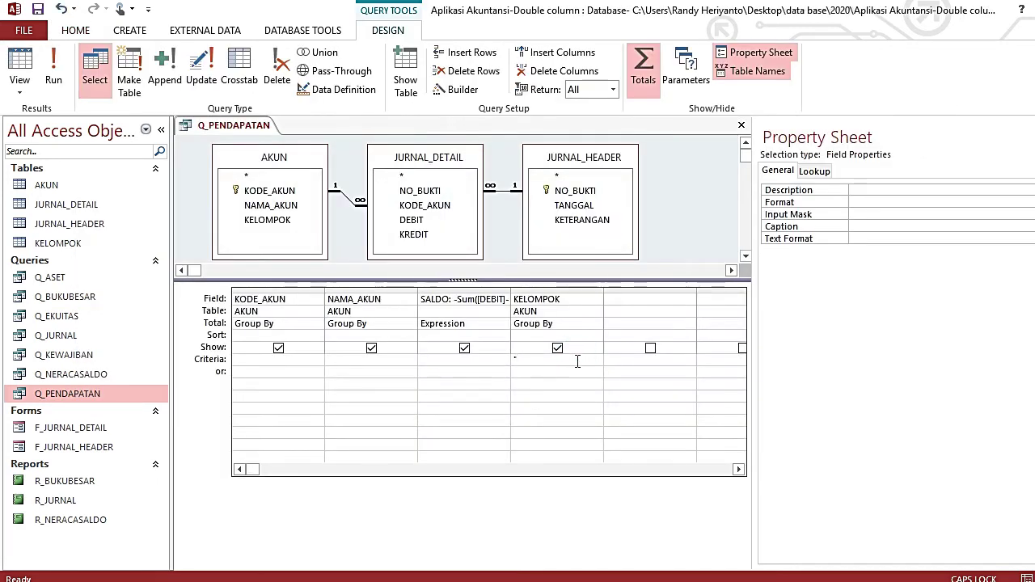
type("PENDAPATAN")
left_click(453, 251)
left_click(20, 64)
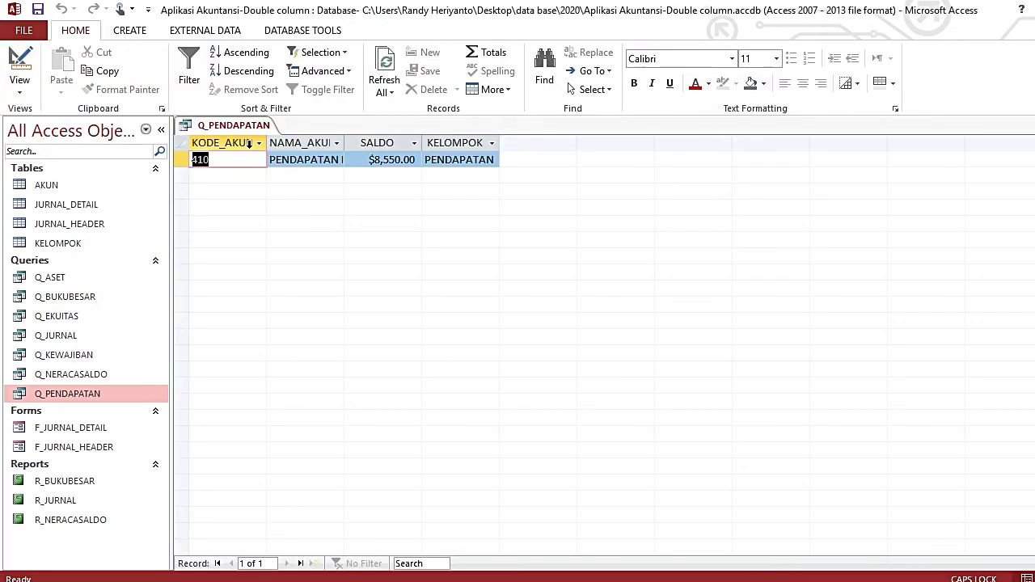
Close the Q_PENDAPATAN query and copy it as a new query named Q_BEBAN.
right_click(233, 125)
left_click(316, 200)
right_click(234, 125)
left_click(283, 155)
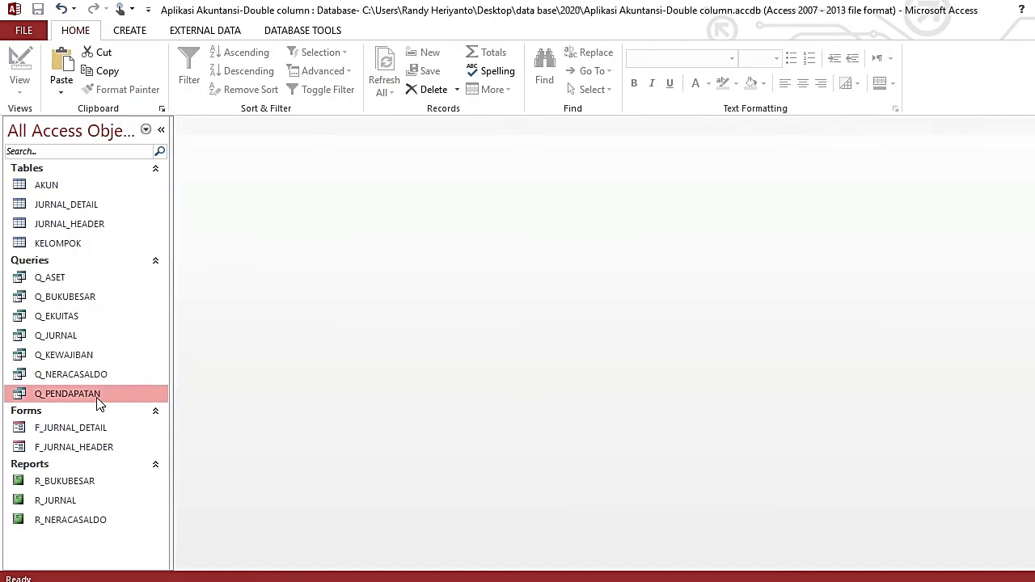
key("ctrl+c")
key("ctrl+v")
type("Q_BEBAN")
key("Return")
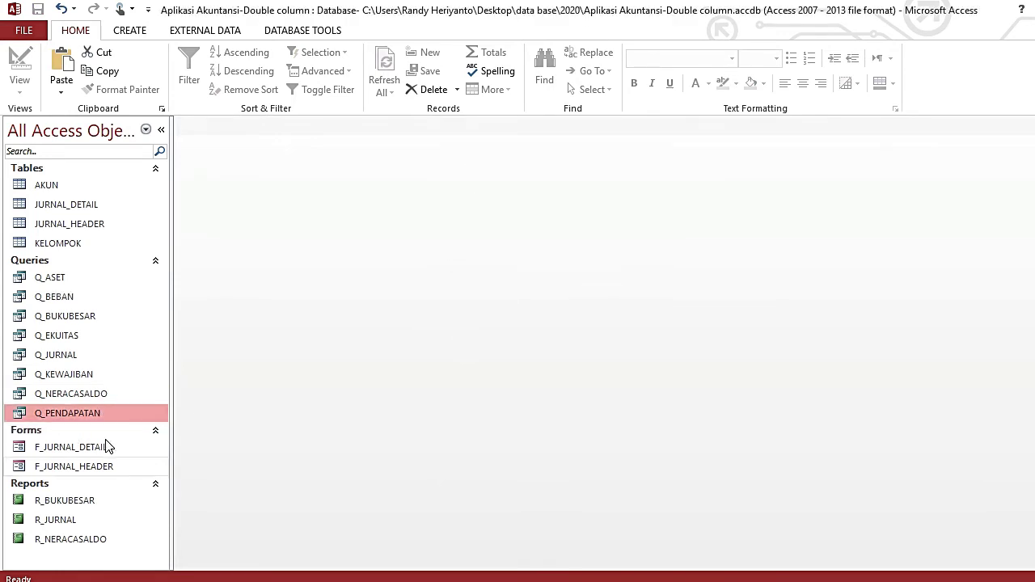
Open Q_BEBAN in Design View, set its KELOMPOK criterion to "BEBAN" and remove the leading minus sign from the SALDO expression.
right_click(60, 299)
left_click(93, 328)
left_click(581, 335)
key("BackSpace")
key("BackSpace")
key("BackSpace")
key("BackSpace")
key("BackSpace")
key("BackSpace")
key("BackSpace")
key("BackSpace")
key("BackSpace")
key("BackSpace")
key("BackSpace")
key("BackSpace")
type("B")
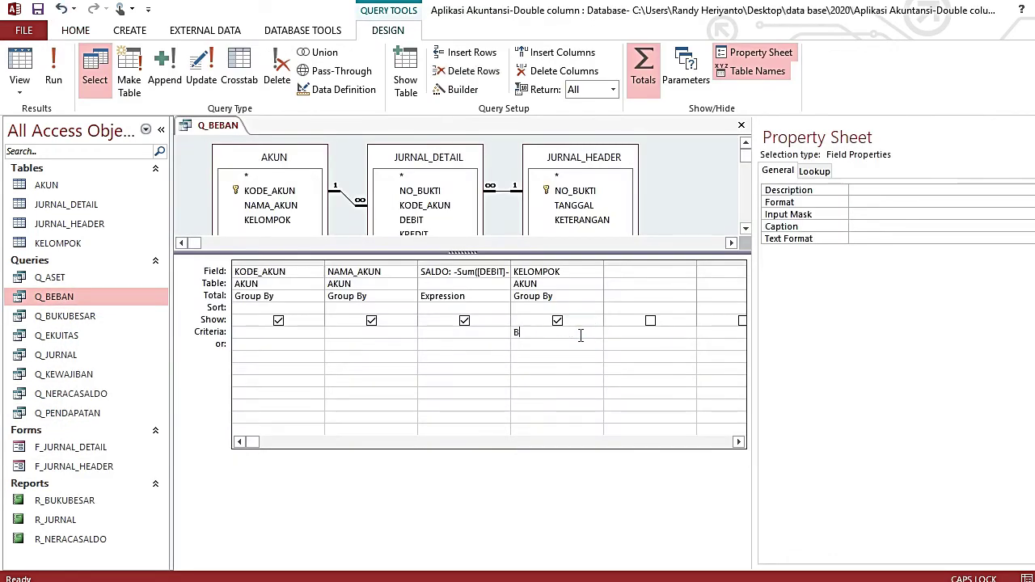
type("EBAN")
key("Up")
key("Up")
key("Up")
key("Up")
key("Up")
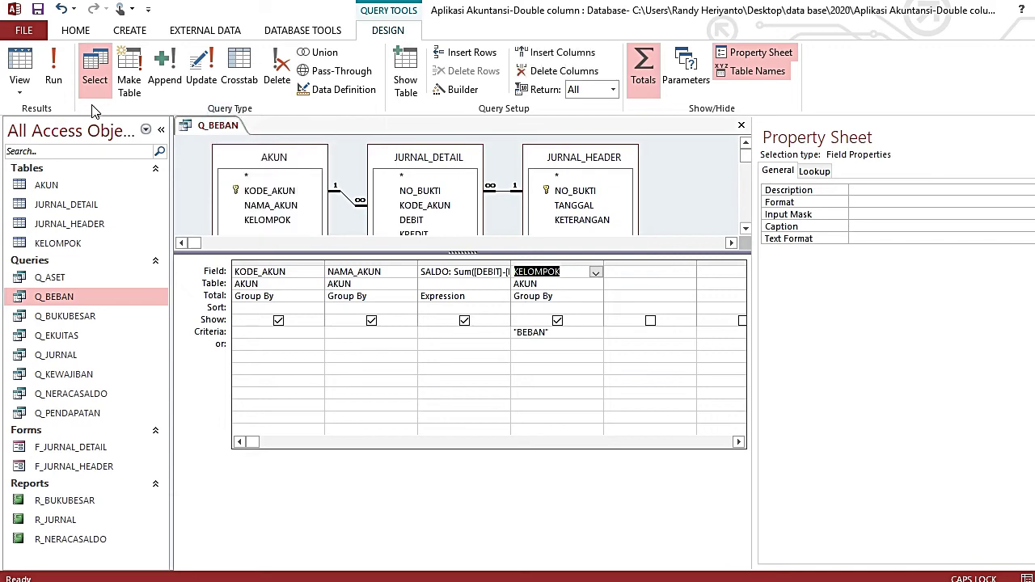
Run the Q_BEBAN query and close it.
left_click(54, 76)
right_click(213, 127)
left_click(242, 157)
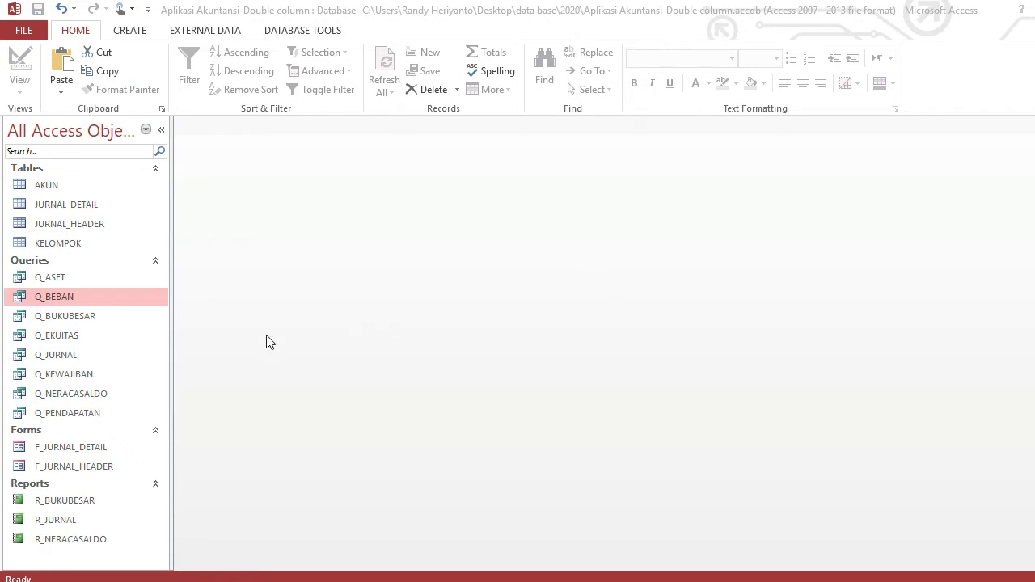
Create a blank report in Design View and set its record source to Q_ASET.
left_click(138, 40)
left_click(131, 33)
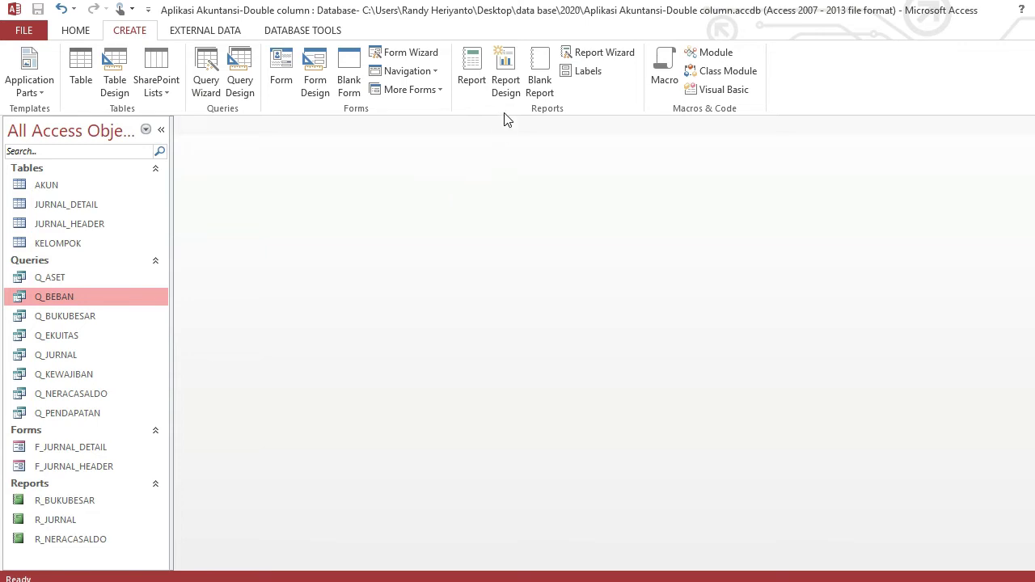
left_click(505, 87)
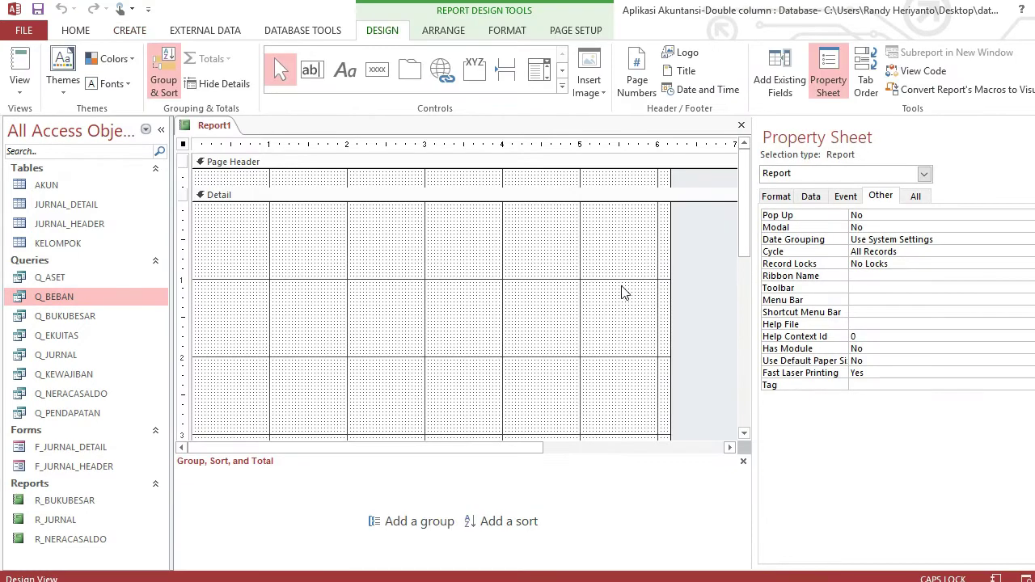
left_click(711, 269)
left_click(811, 197)
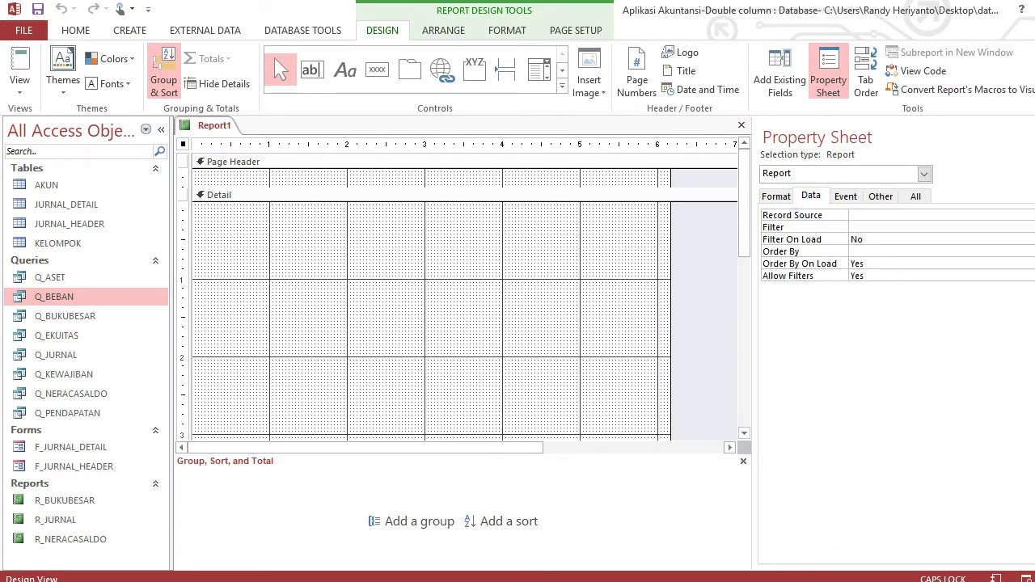
left_click(1028, 215)
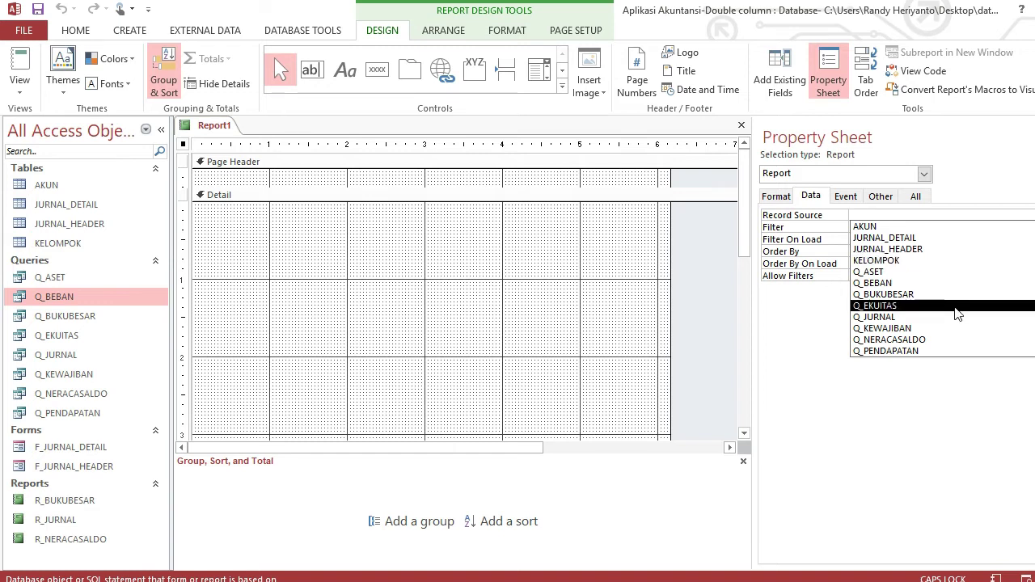
left_click(934, 272)
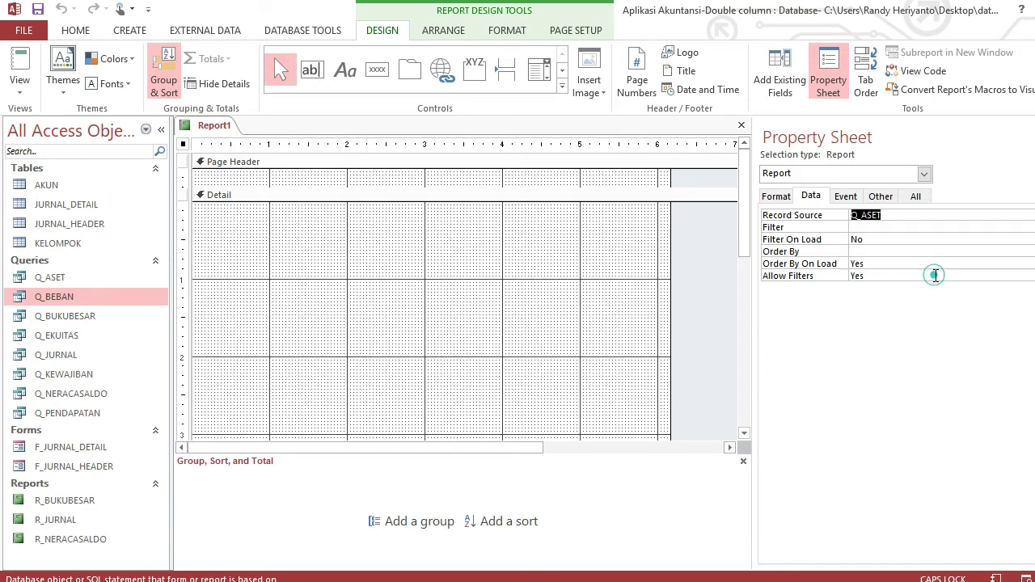
Add the KODE_AKUN, NAMA_AKUN and SALDO fields to the report's Detail section.
left_click(732, 289)
left_click(776, 92)
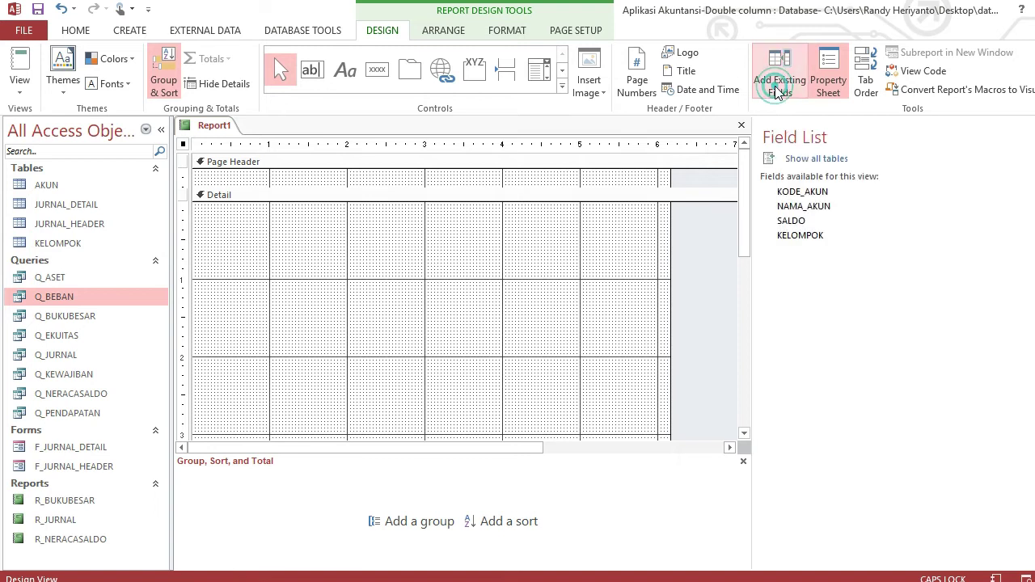
double_click(794, 192)
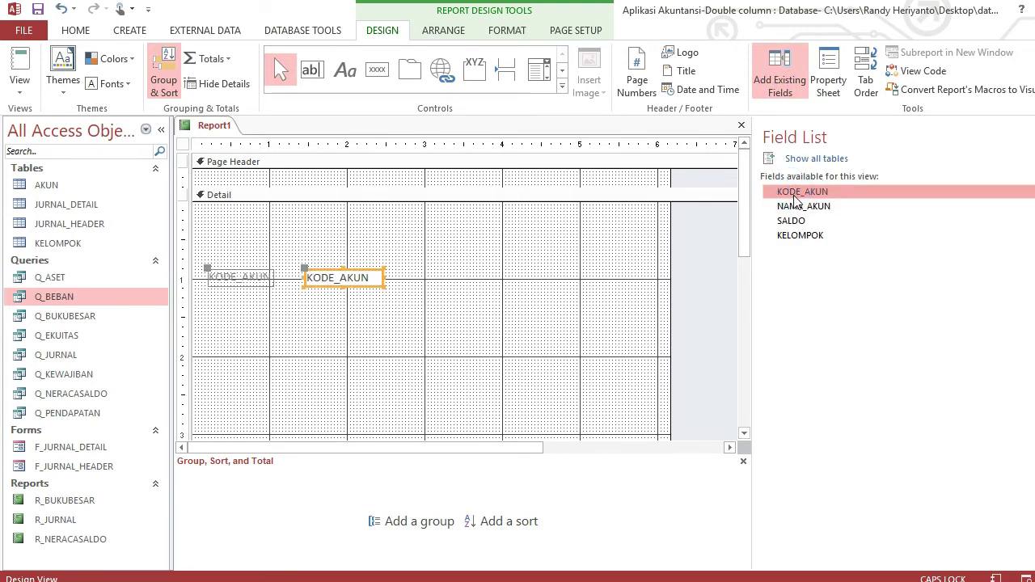
double_click(796, 206)
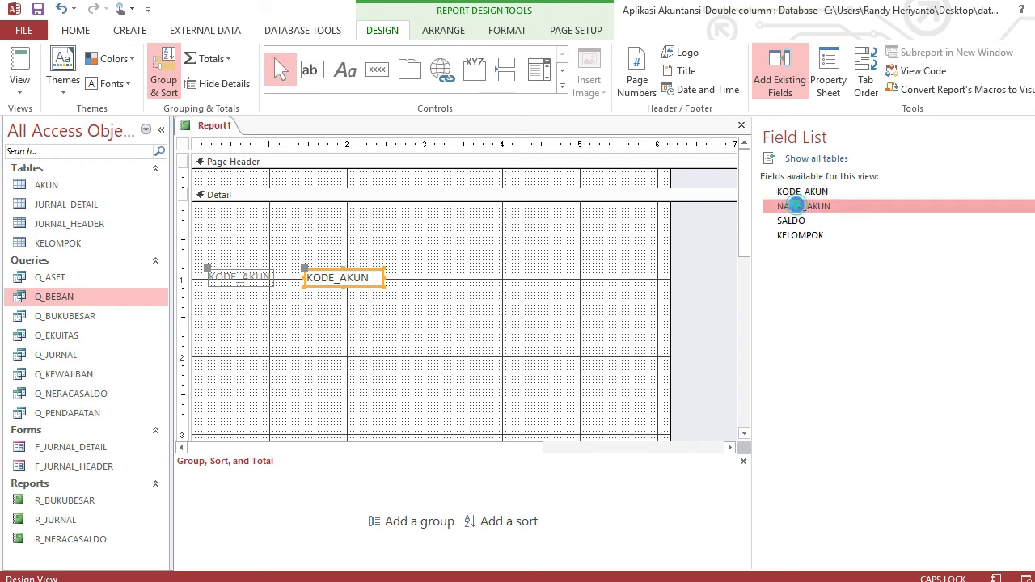
double_click(789, 220)
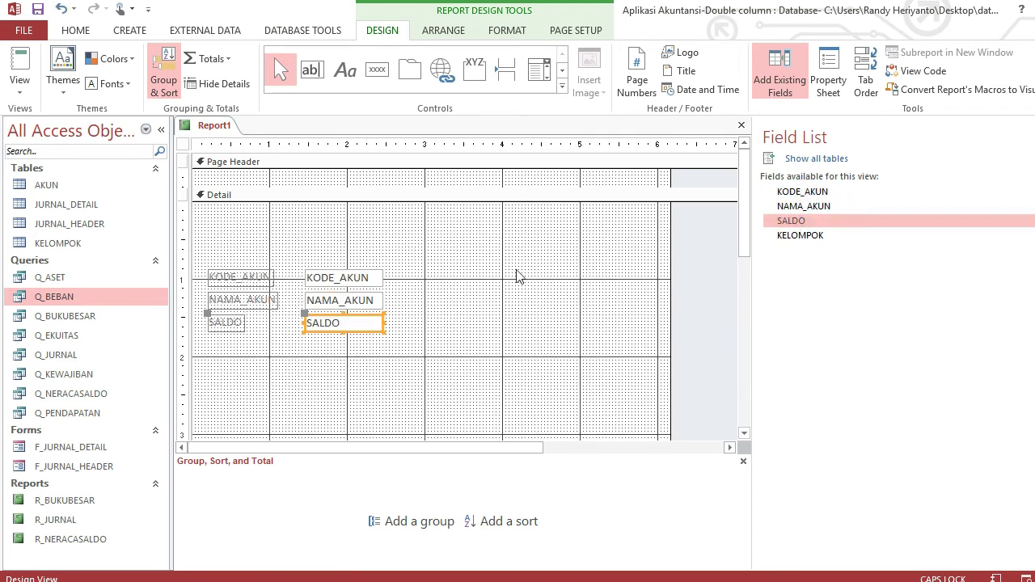
Add a report header and footer, and move the three field labels from the Detail section into the Page Header.
right_click(366, 312)
left_click(505, 336)
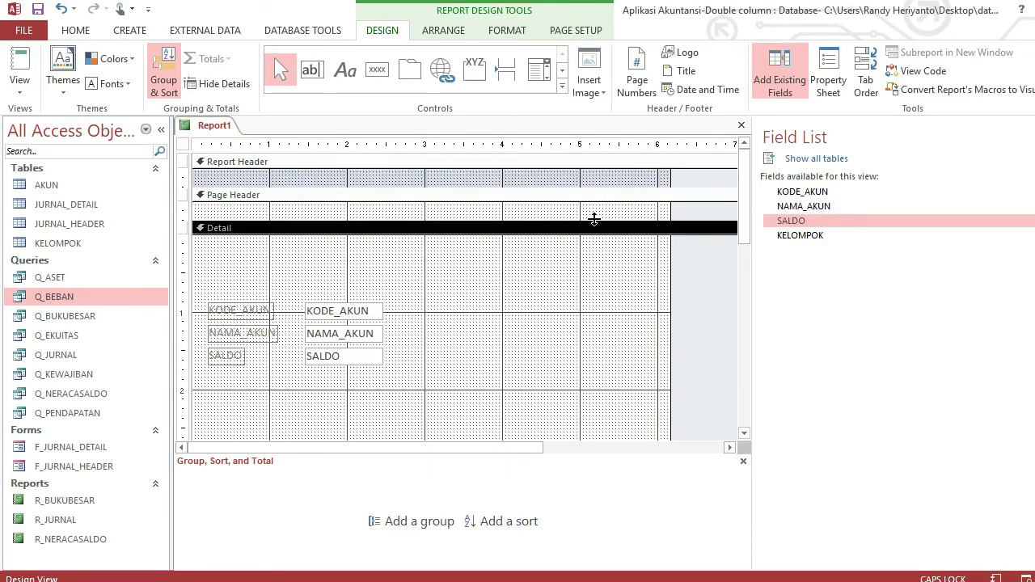
left_click_drag(200, 294, 268, 392)
key("ctrl+x")
left_click(319, 214)
key("ctrl+v")
Arrange the NAMA_AKUN and SALDO labels in one row beside KODE_AKUN and shrink the Page Header to that row.
left_click(257, 227)
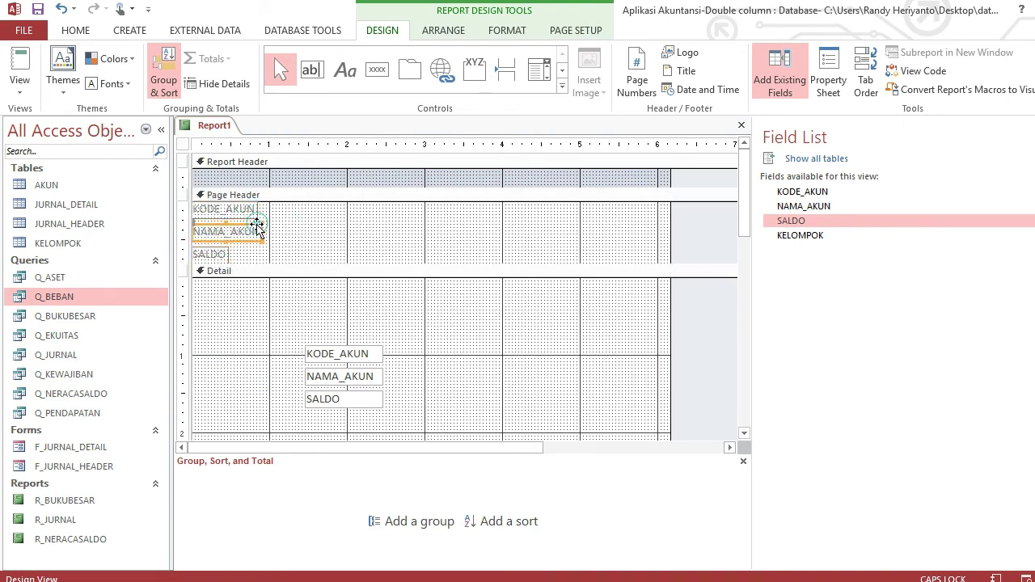
left_click_drag(257, 227, 328, 208)
left_click(201, 248)
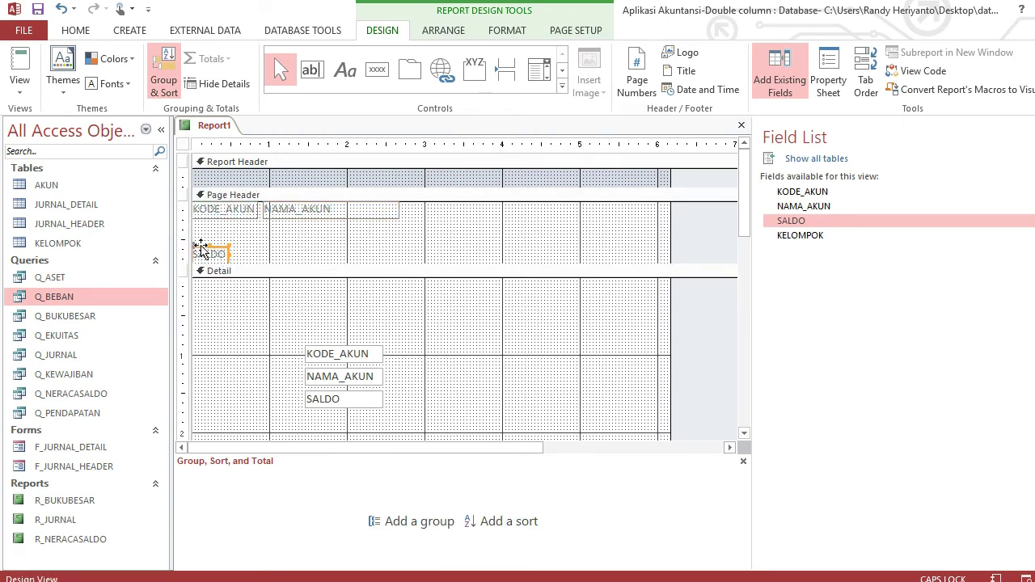
left_click_drag(201, 249, 508, 209)
left_click_drag(380, 265, 380, 220)
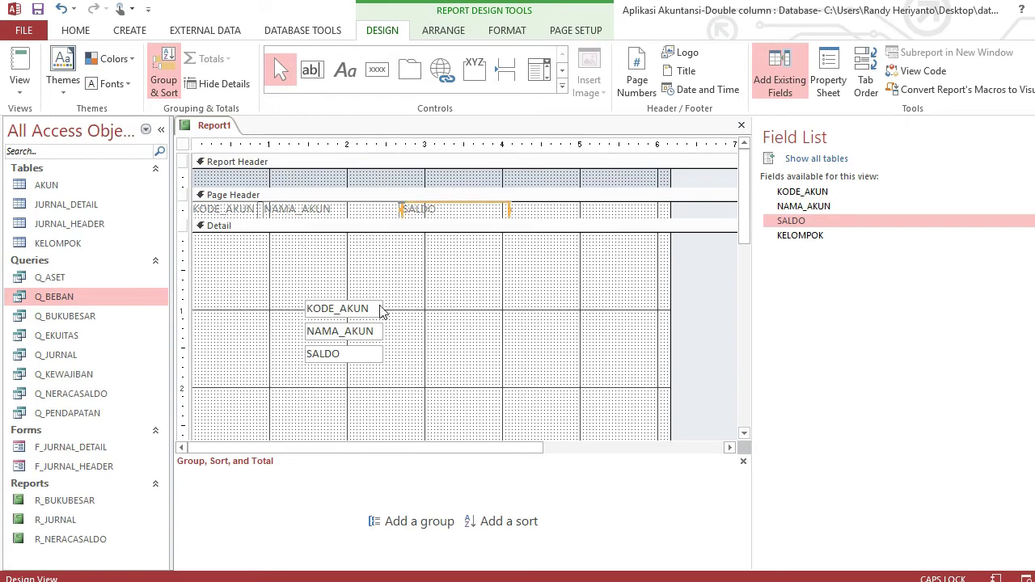
Line up the KODE_AKUN, NAMA_AKUN and SALDO text boxes under their labels and shrink the Detail section to that row.
left_click_drag(382, 312, 272, 240)
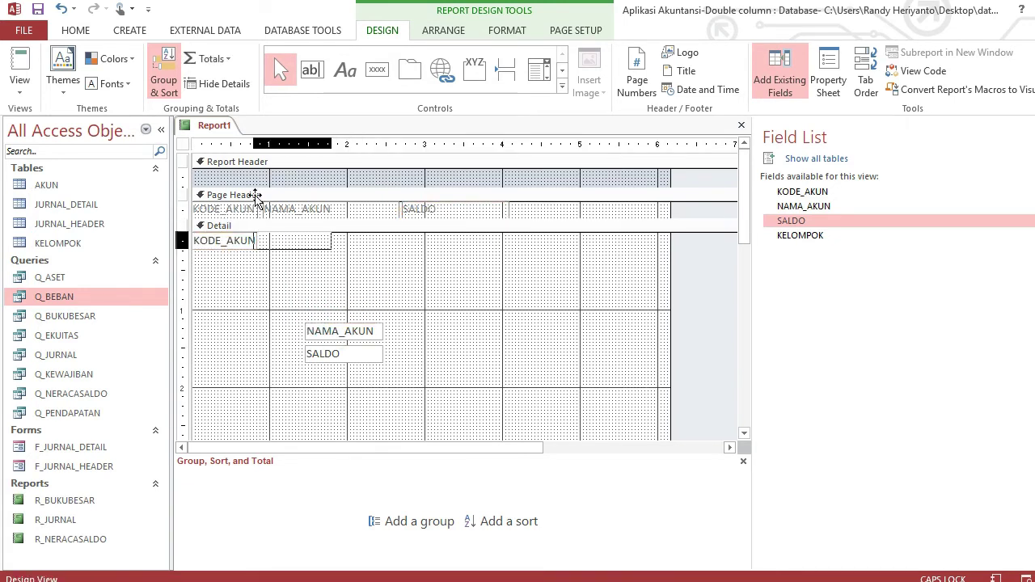
left_click_drag(339, 331, 397, 242)
left_click_drag(304, 346, 400, 240)
left_click_drag(477, 241, 503, 240)
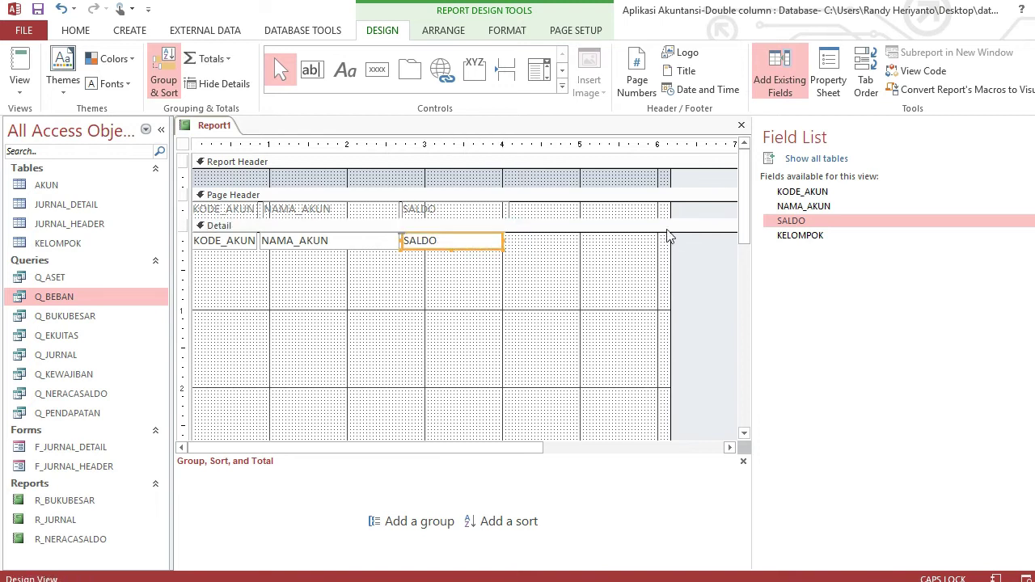
scroll(671, 307, "down", 5)
mouse_move(702, 340)
left_mouse_down()
mouse_move(640, 97)
mouse_move(631, 272)
mouse_move(566, 255)
left_mouse_up()
Add a text box to the Report Footer below the SALDO column, widen its label and caption it TOTAL.
left_click(310, 69)
left_click_drag(403, 273, 502, 283)
left_click(327, 275)
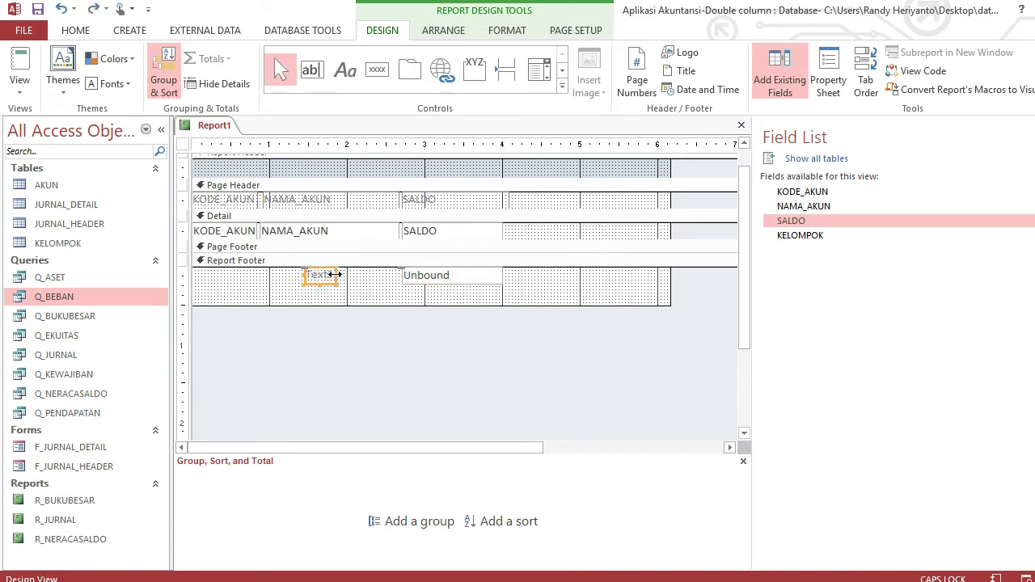
left_click_drag(334, 275, 396, 275)
double_click(380, 277)
key("BackSpace")
key("Caps_Lock")
type("TOTAL")
key("Return")
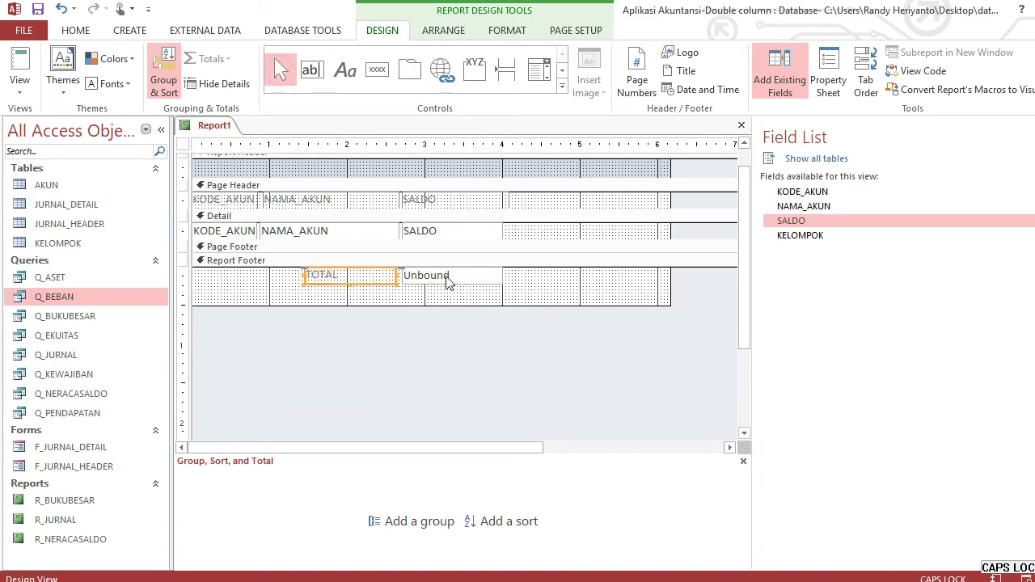
Set the footer text box's expression to =Sum([SALDO]).
double_click(448, 277)
type("=SUM([SALDO])")
key("Return")
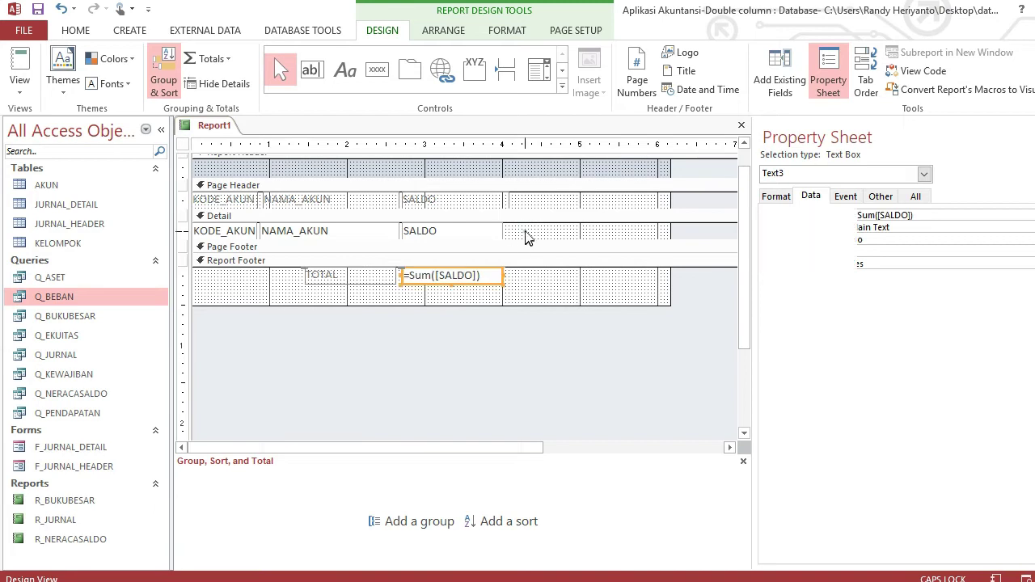
Set the number format of the SALDO and footer total text boxes to "Rp"#,##0;"(Rp"#,##0).
left_click(485, 231, "shift")
left_click(775, 195)
left_click(908, 215)
type("\"Rp\"")
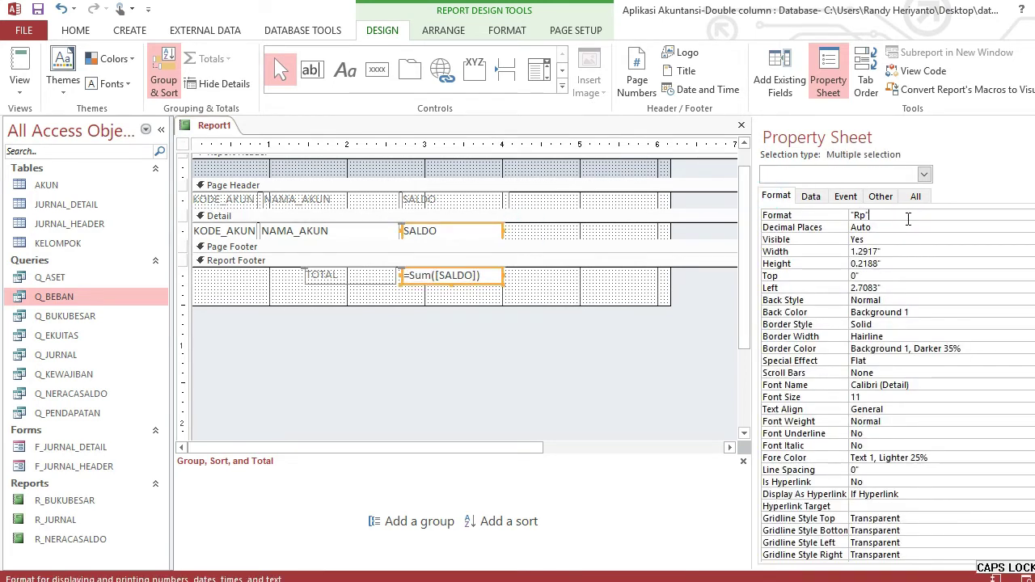
type("#")
key("Caps_Lock")
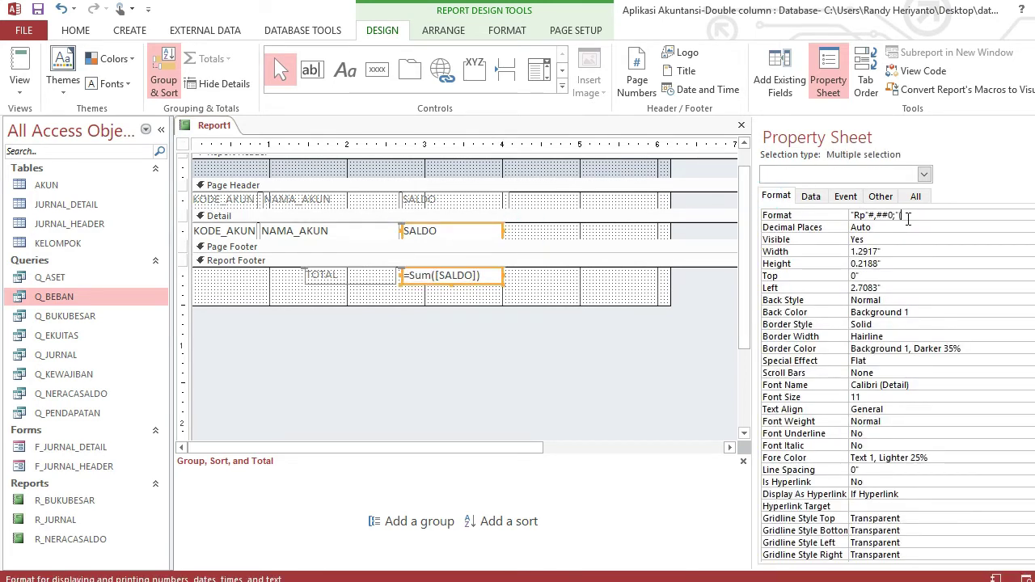
type(",##0;\"(Rp\"#,##0)")
key("Return")
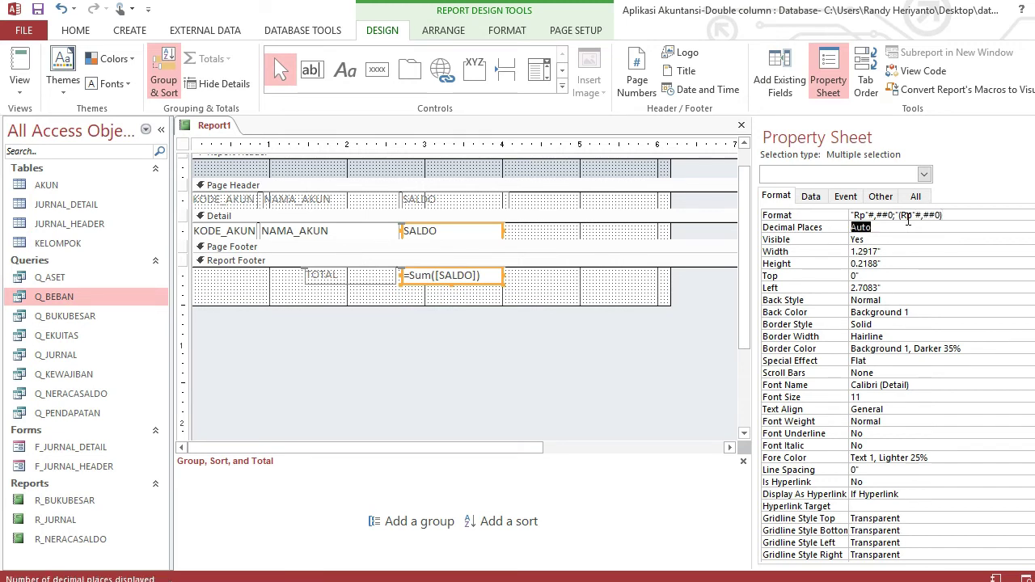
Make the footer total row and Page Header labels bold, and shrink the footer height and report width to fit the controls.
left_click_drag(570, 297, 304, 268)
left_click(507, 32)
key("ctrl+b")
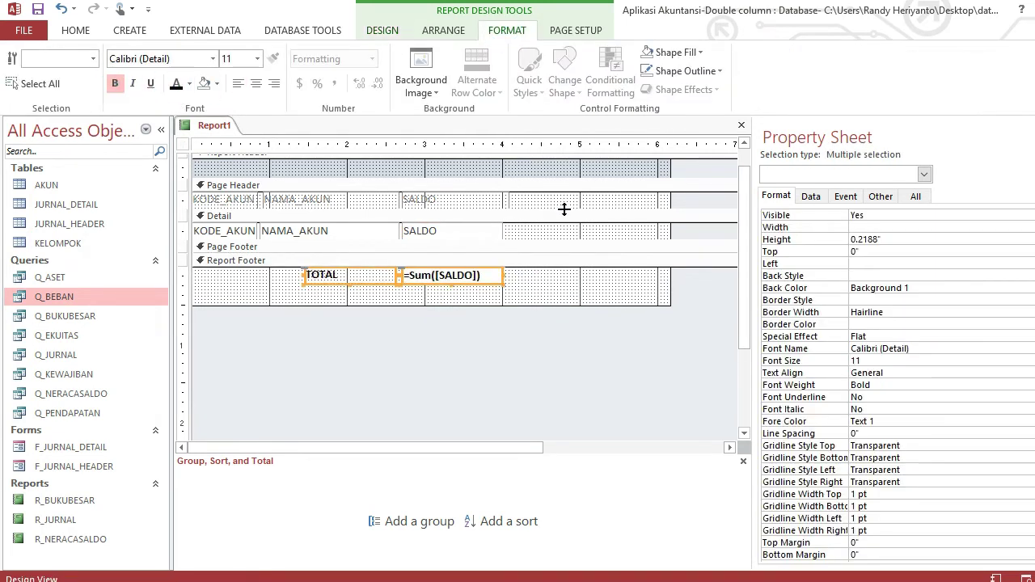
left_click(179, 191)
key("ctrl+b")
left_click_drag(423, 305, 422, 283)
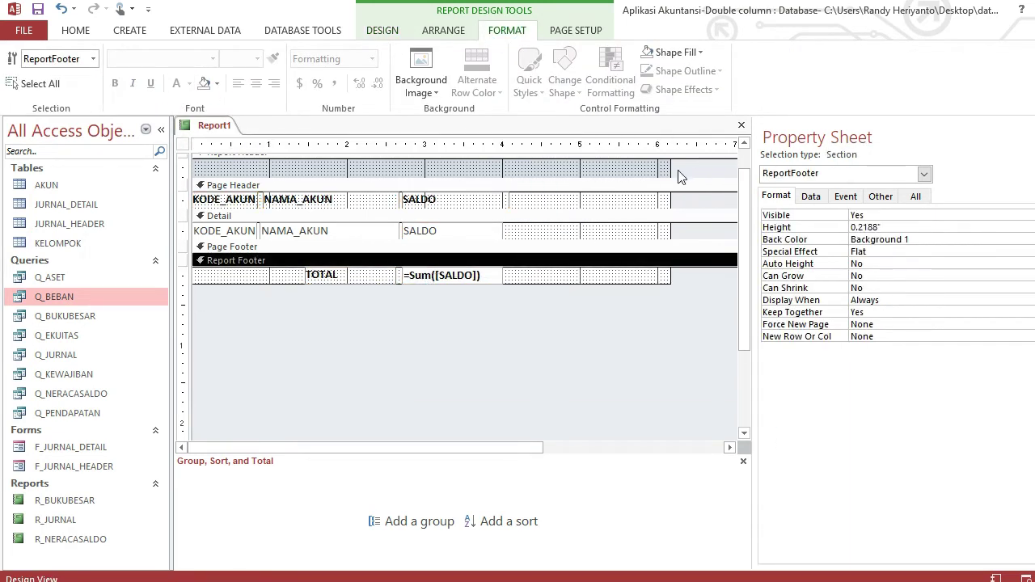
left_click_drag(672, 171, 518, 162)
Add a label with the caption ASET to the Report Header, about 1.5 inches wide above the SALDO column.
left_click(381, 30)
left_click(345, 69)
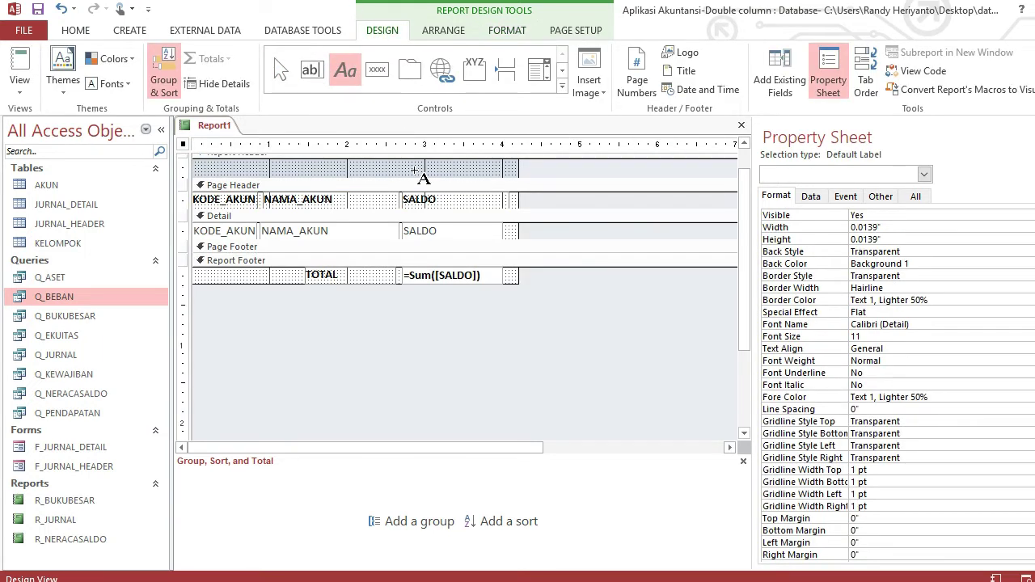
left_click_drag(393, 161, 510, 198)
key("Caps_Lock")
type("ASET")
key("Return")
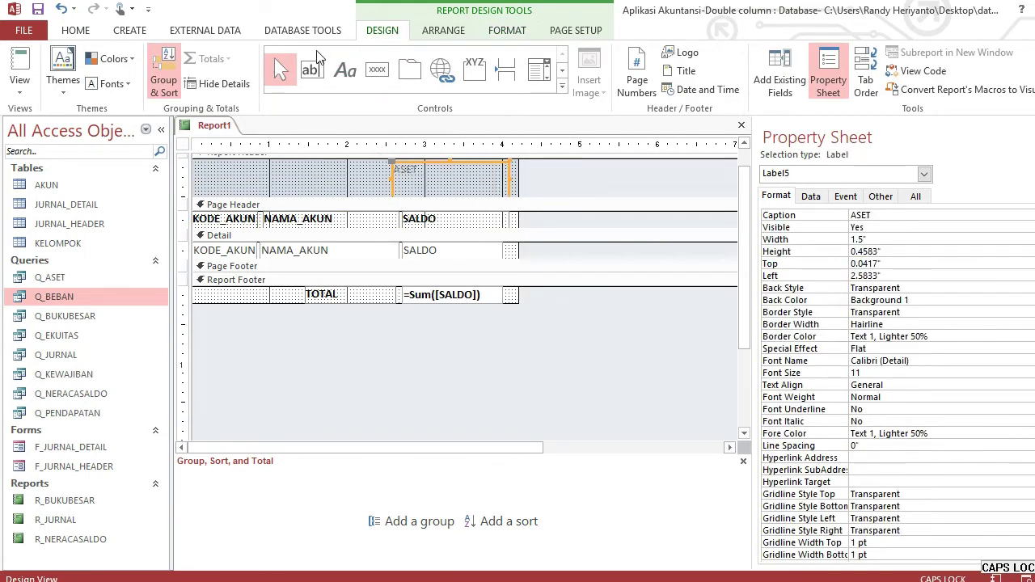
Format the ASET label as 28 pt bold, right-aligned text.
left_click(507, 30)
left_click(260, 65)
left_click(243, 273)
left_click(274, 84)
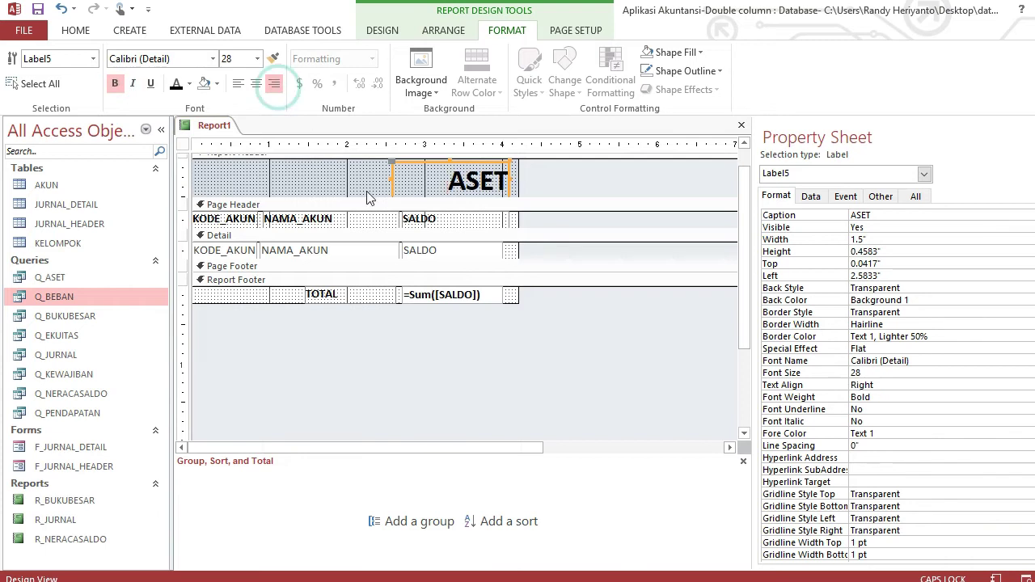
Set the report's Pop Up property to Yes and change the Detail section's alternate back color.
left_click(630, 202)
left_click(880, 197)
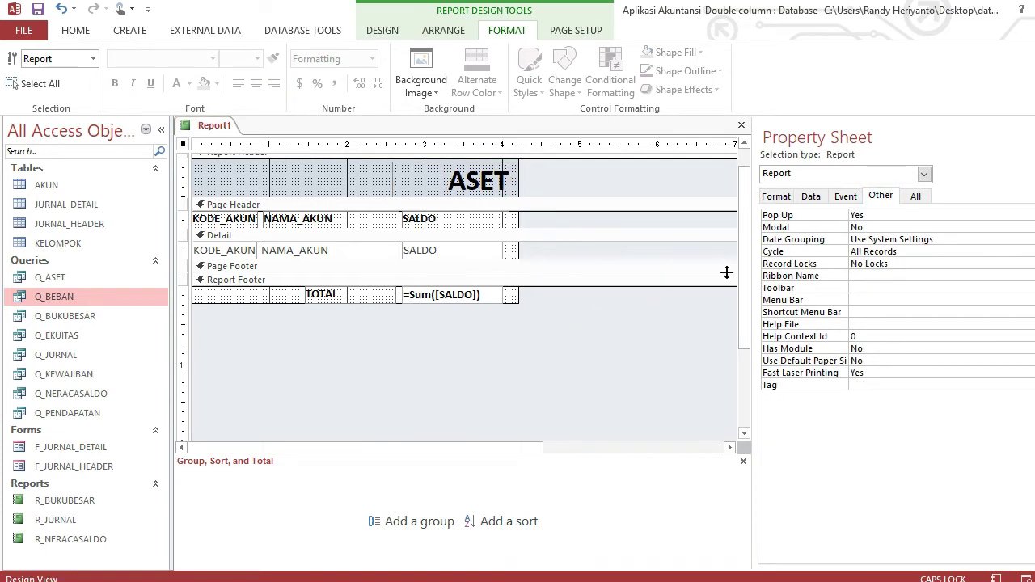
left_click(923, 174)
left_click(780, 190)
left_click(776, 196)
left_click(1027, 247)
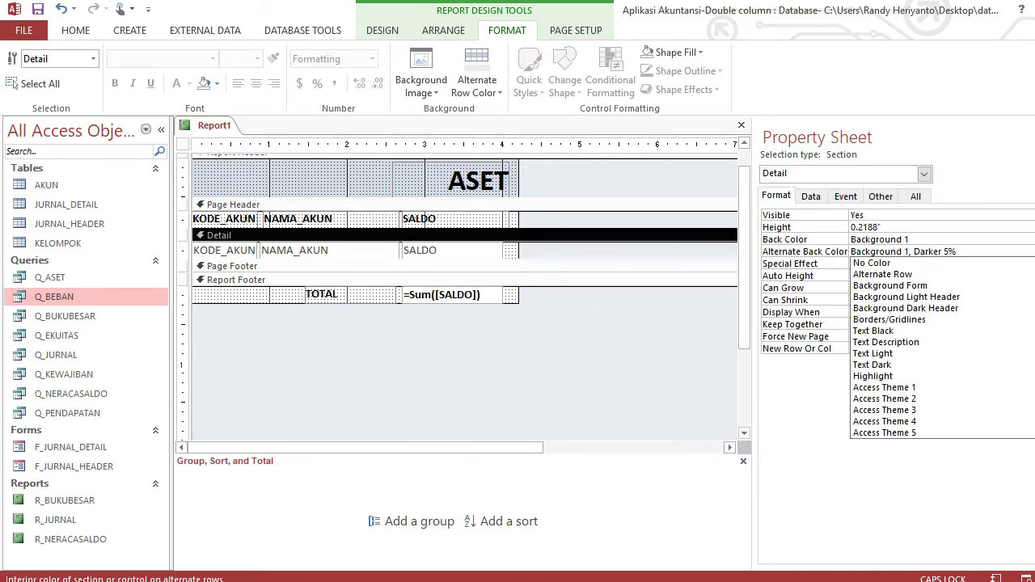
left_click(394, 229)
Change the Report Header's background color to white.
left_click(347, 177)
left_click(960, 239)
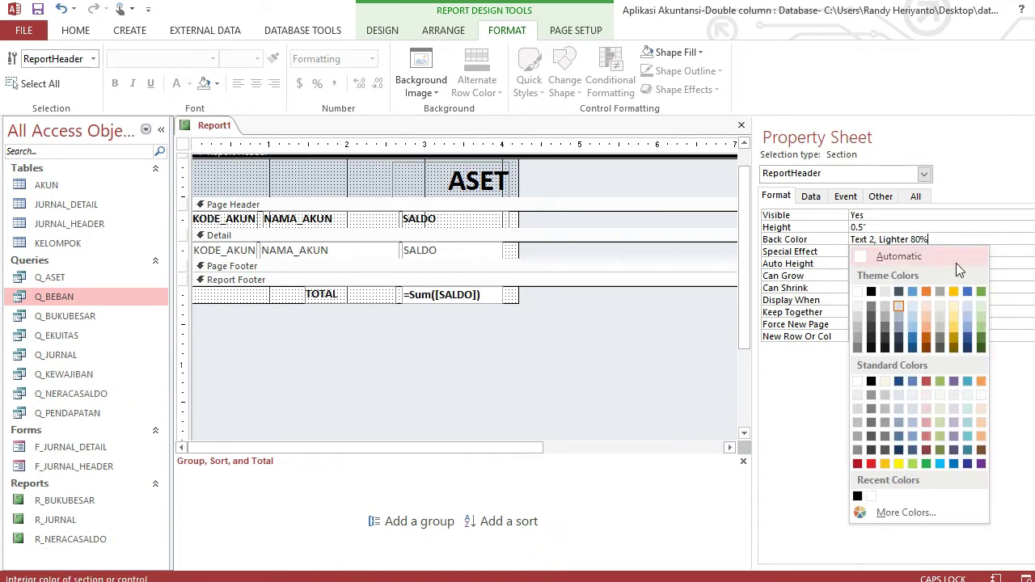
left_click(393, 231)
Save the report under the name R_ASET.
key("ctrl+s")
type("R_ASET")
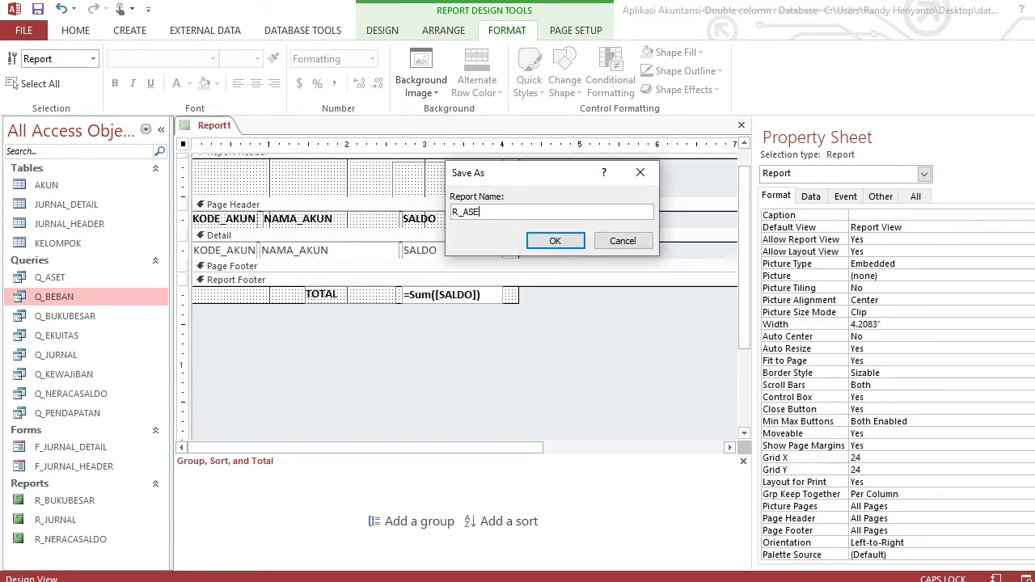
left_click(555, 241)
Show R_ASET in Report View to check its layout, and close it.
left_click(75, 30)
left_click(19, 89)
left_click(40, 126)
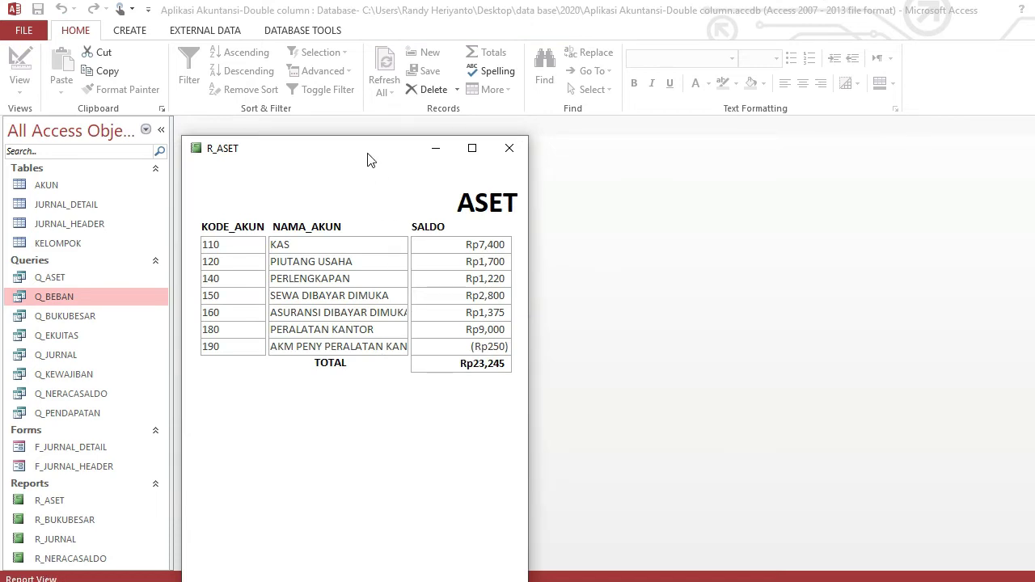
left_click_drag(366, 152, 440, 60)
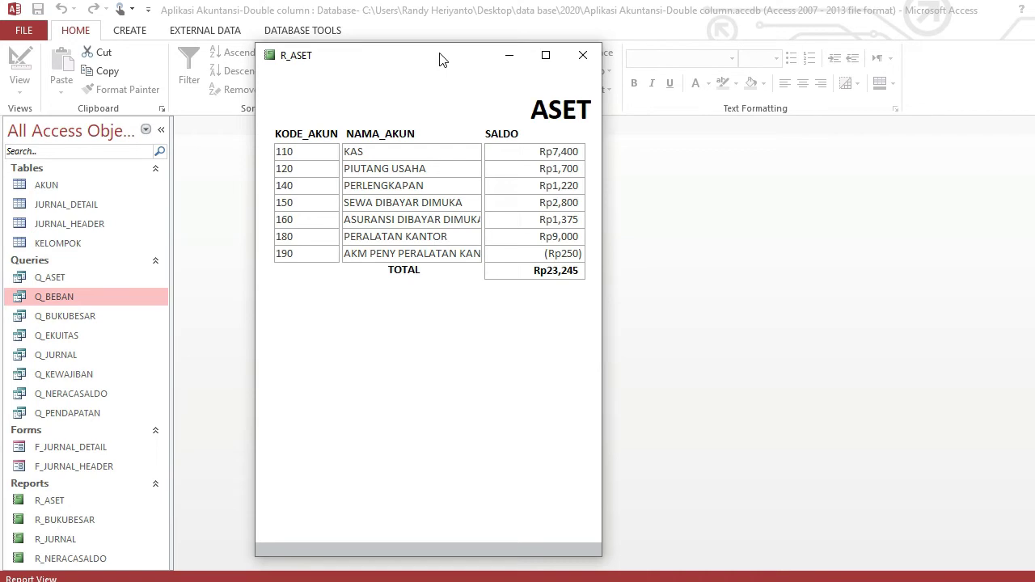
left_click(582, 57)
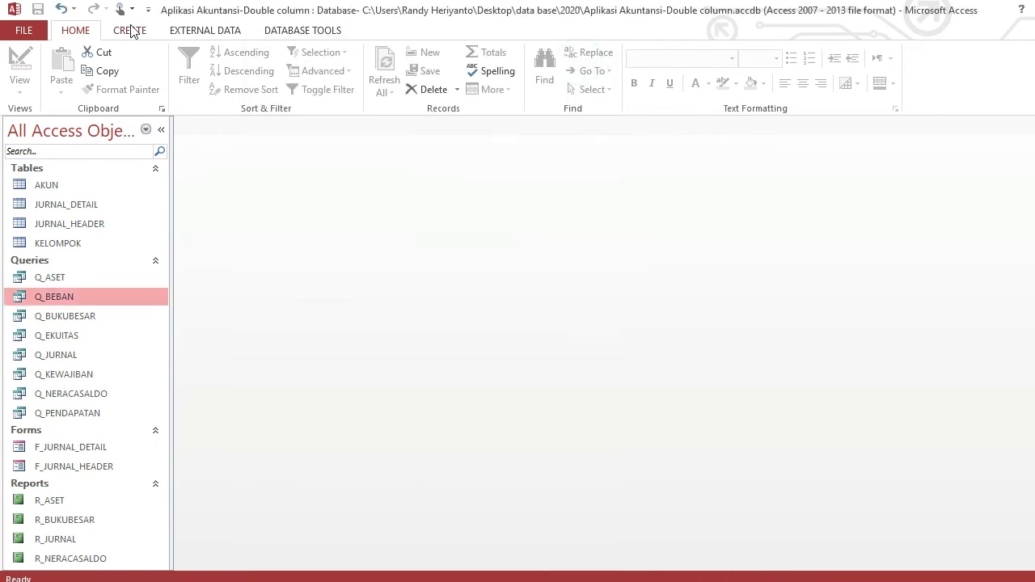
Duplicate the R_ASET report under the name R_KEWAJIBAN.
left_click(109, 497)
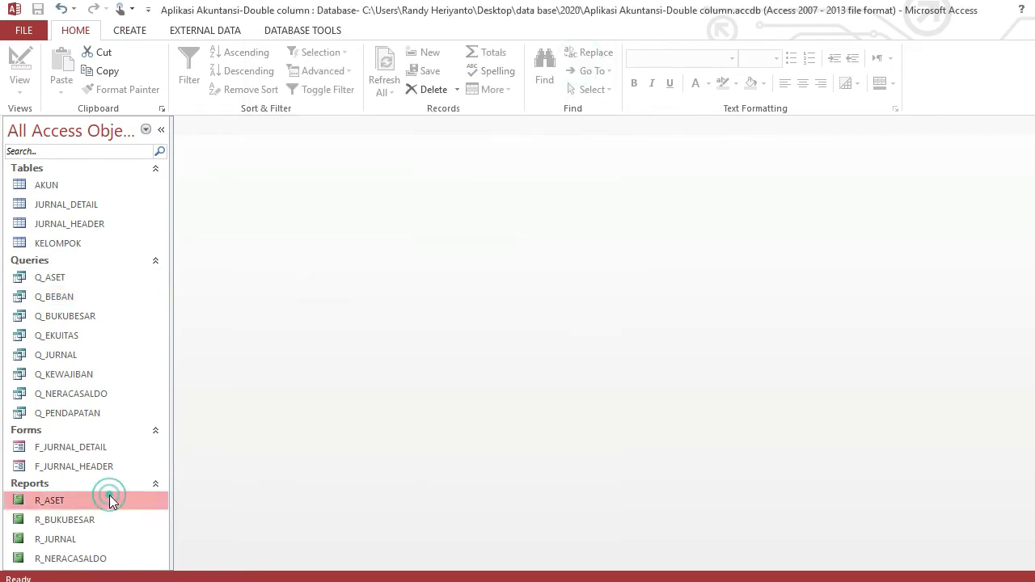
key("ctrl+c")
key("ctrl+v")
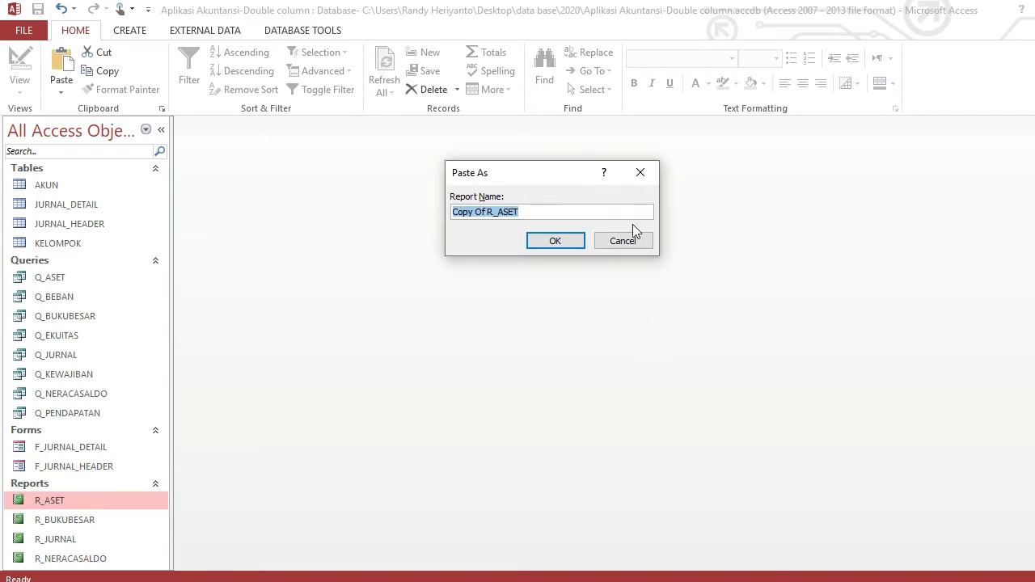
type("R_KEWAJIBAN")
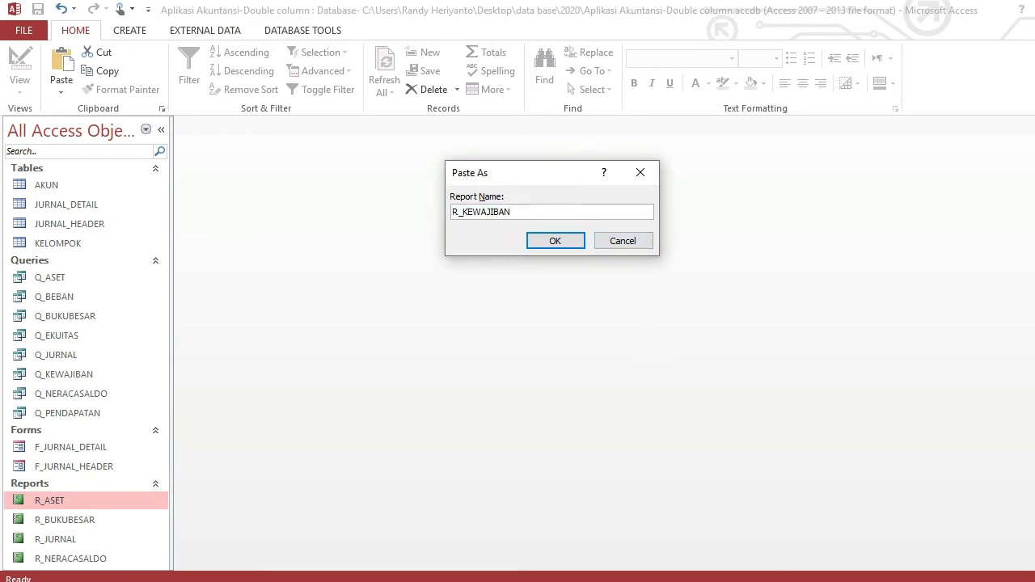
left_click(556, 240)
Open R_KEWAJIBAN in Design View and change the Report Header label to KEWAJIBAN.
right_click(95, 540)
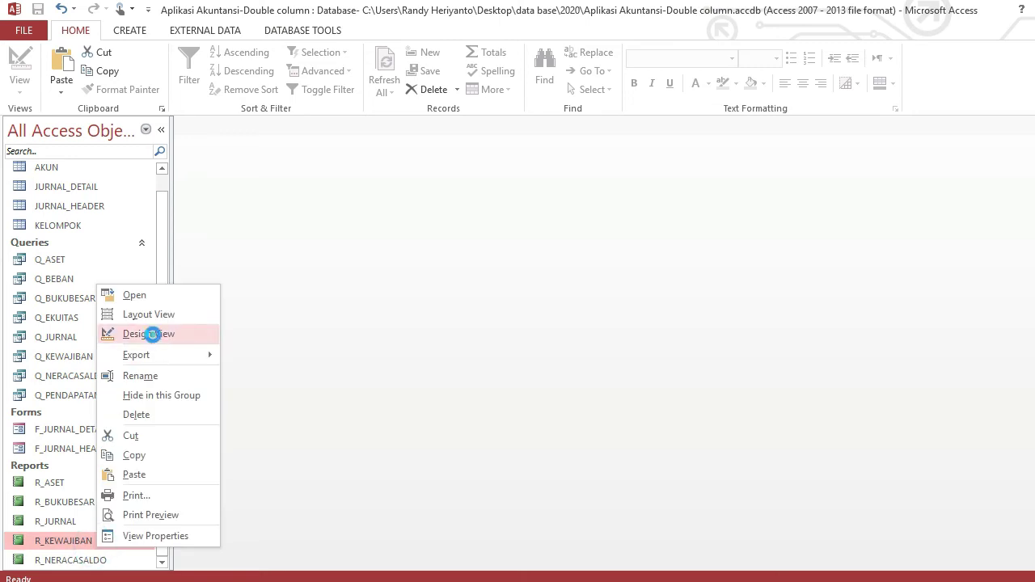
left_click(158, 333)
left_click(493, 192)
left_click(493, 191)
type("KEWAJIBAN")
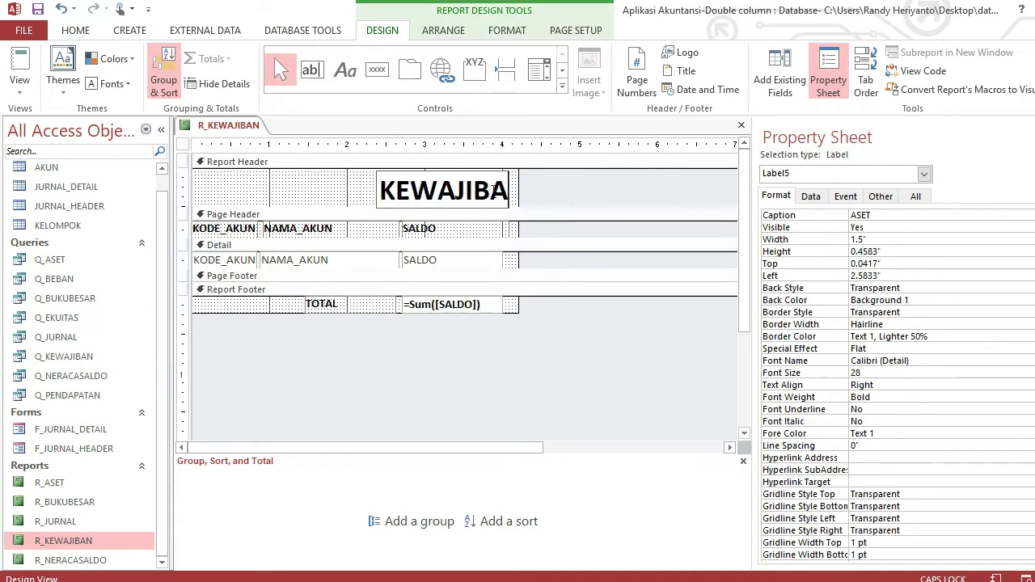
Set the Record Source of the R_KEWAJIBAN report to Q_KEWAJIBAN.
left_click(810, 196)
left_click(677, 353)
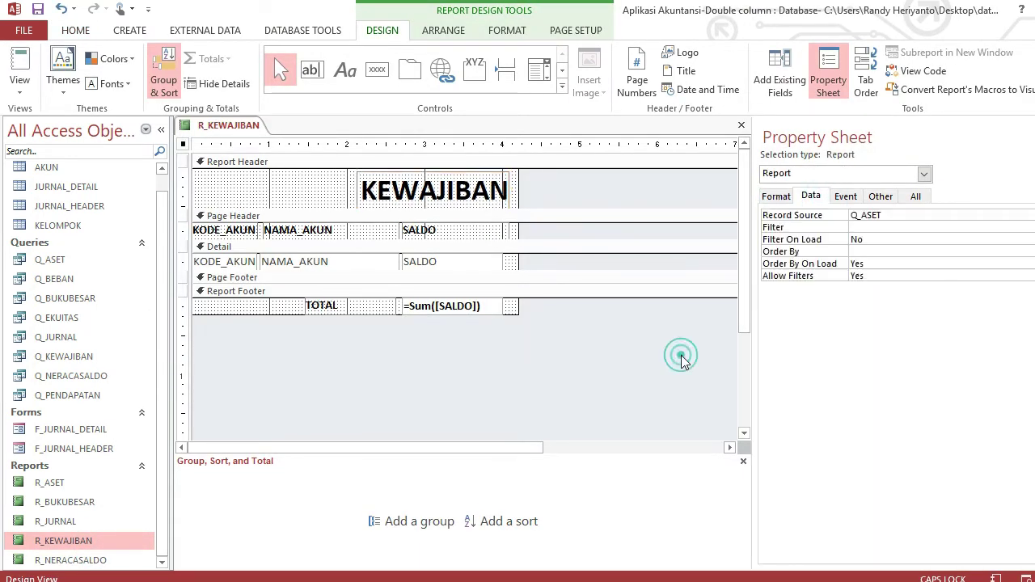
left_click(1027, 215)
left_click(1002, 329)
Show R_KEWAJIBAN in Report View and close it, saving the design changes.
left_click(19, 85)
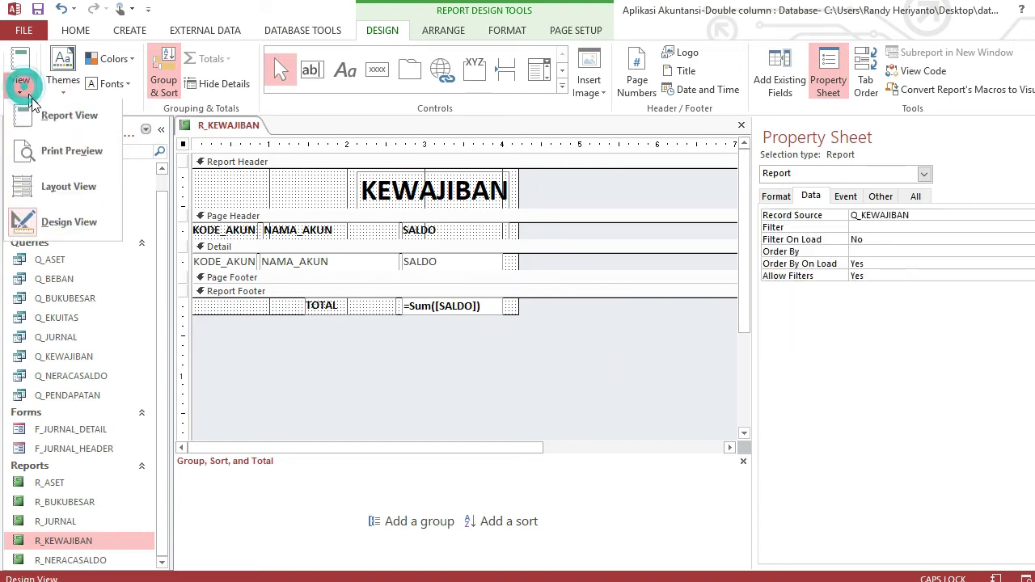
left_click(65, 113)
left_click(509, 149)
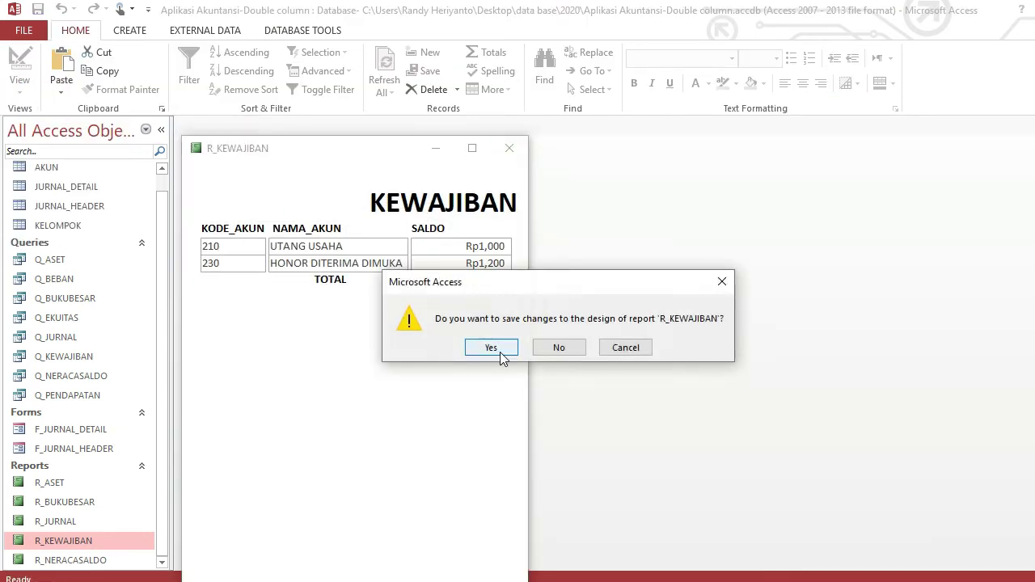
left_click(489, 349)
Duplicate the R_KEWAJIBAN report under the name R_EKUITAS.
left_click(99, 540)
key("ctrl+c")
key("ctrl+v")
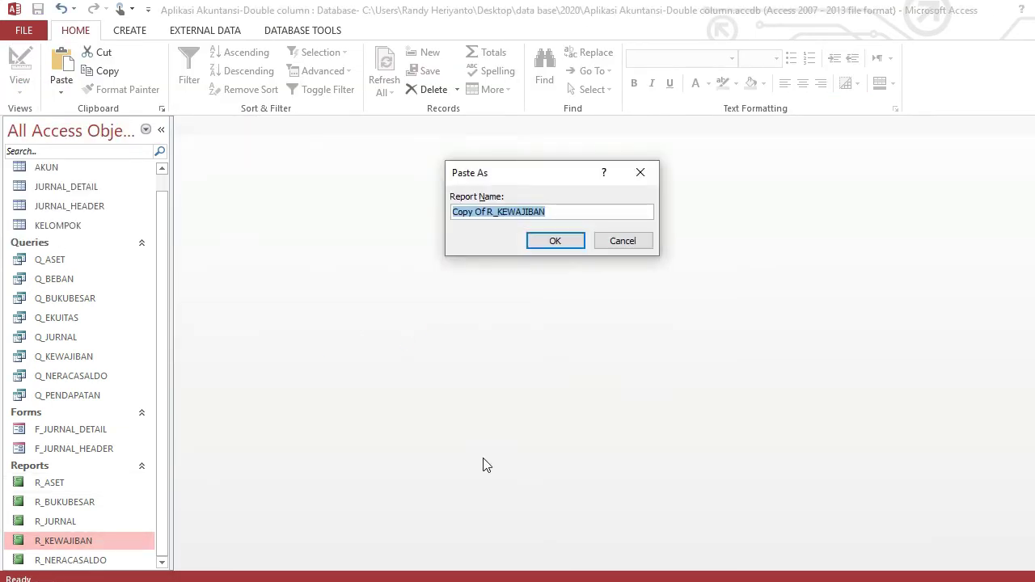
type("R_EKUITAS")
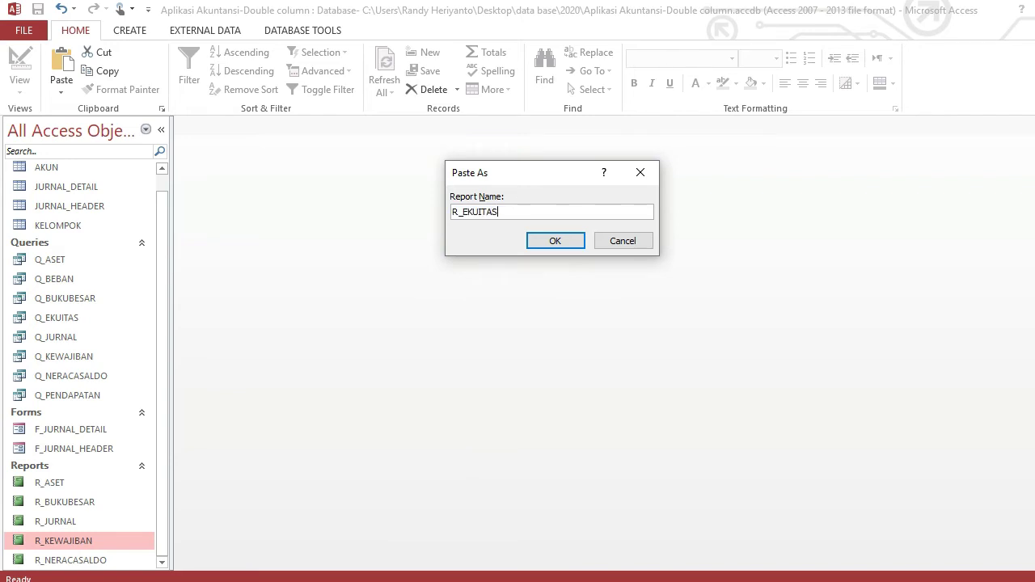
left_click(556, 241)
Open R_EKUITAS in Design View and change the Report Header label to EKUITAS.
scroll(77, 513, "down", 1)
right_click(74, 509)
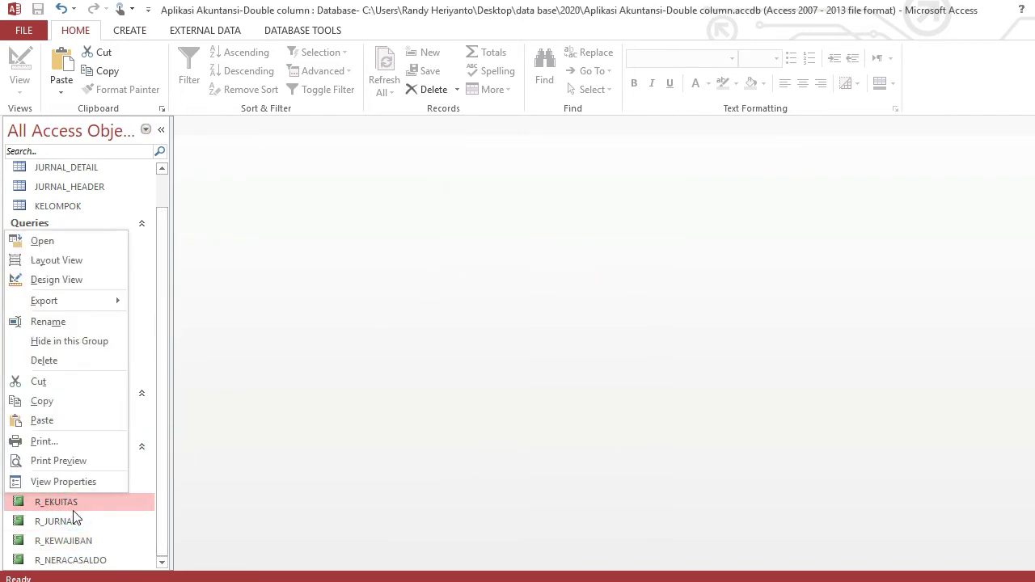
left_click(75, 275)
left_click(485, 190)
left_click(485, 190)
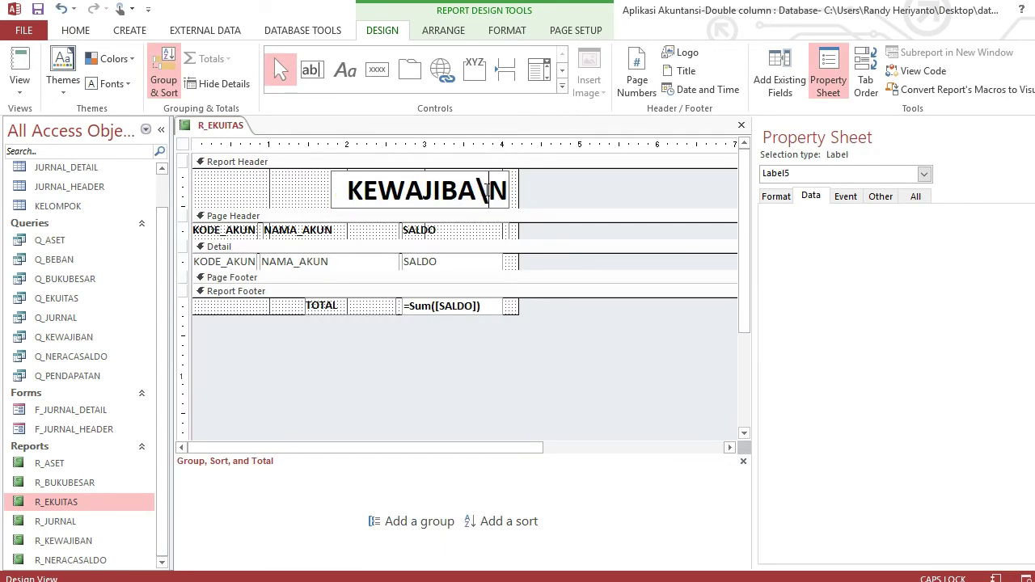
key("BackSpace")
key("BackSpace")
key("BackSpace")
key("BackSpace")
key("BackSpace")
key("BackSpace")
key("BackSpace")
key("BackSpace")
key("BackSpace")
type("EKUITAS")
key("Return")
Set the Record Source of the R_EKUITAS report to Q_EKUITAS.
left_click(734, 262)
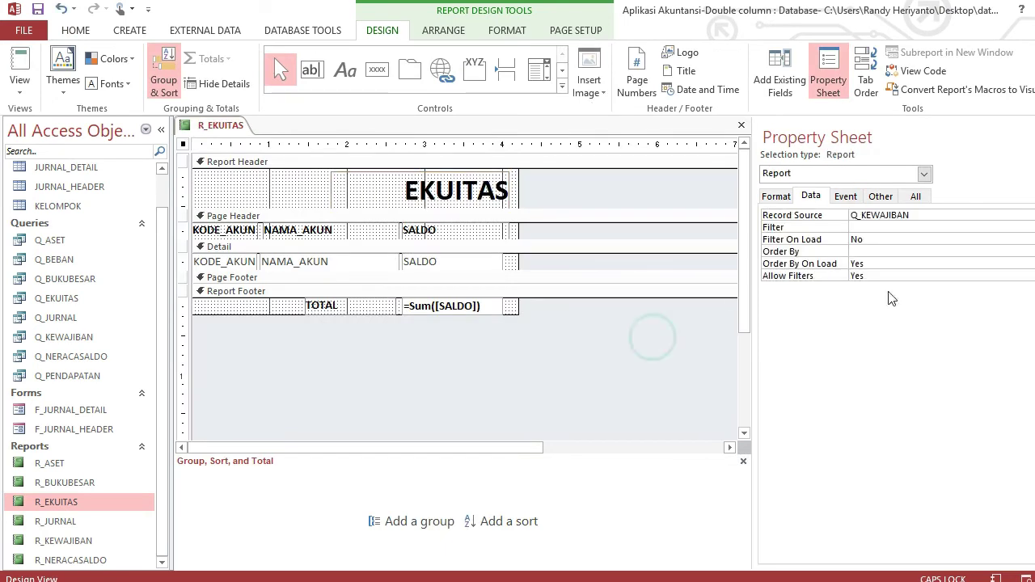
left_click(1028, 215)
left_click(1022, 306)
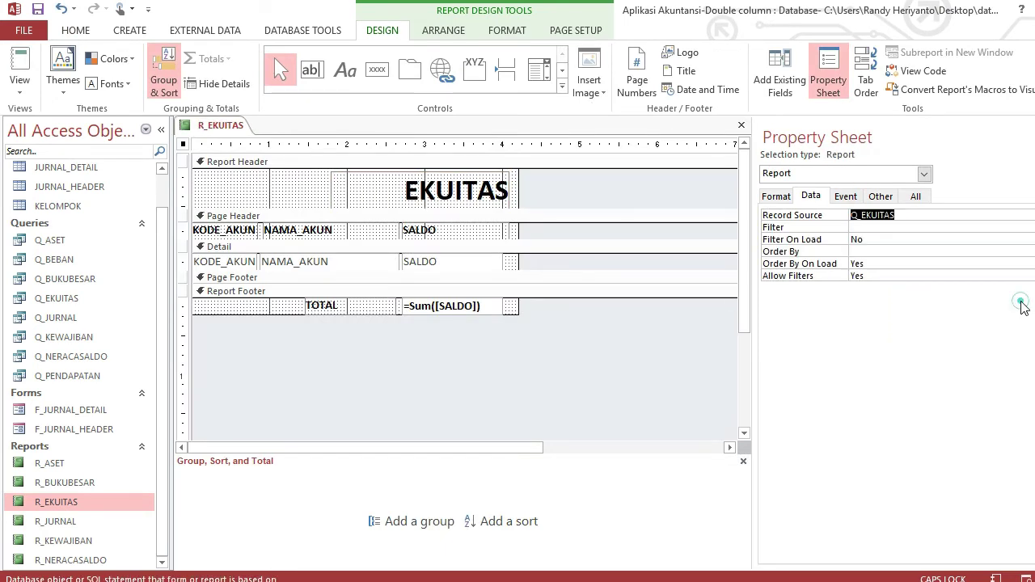
Show R_EKUITAS in Report View and close it, saving the design changes.
left_click(20, 91)
left_click(44, 120)
left_click(508, 148)
left_click(490, 348)
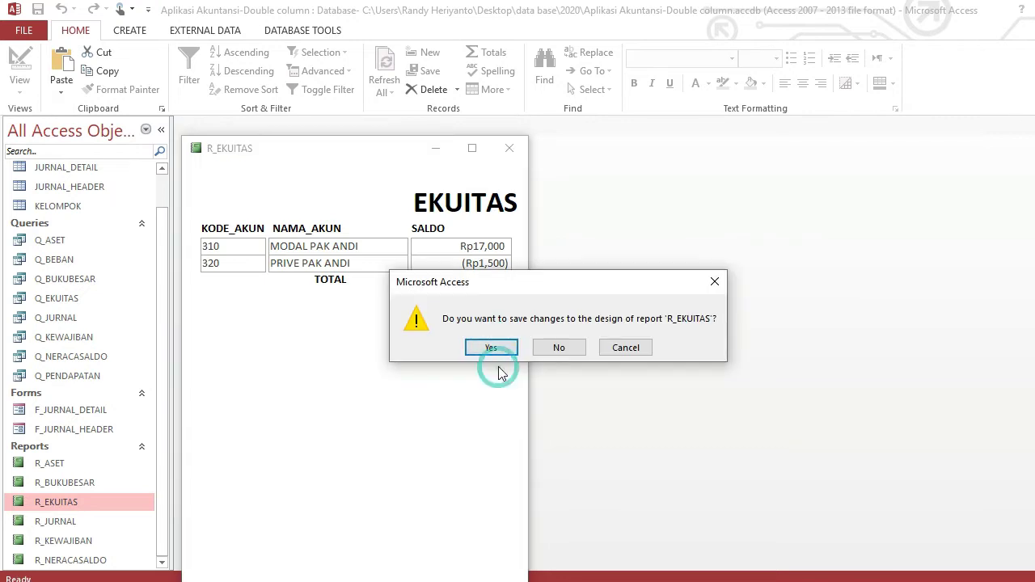
Duplicate the R_EKUITAS report under the name R_PENDAPATAN.
left_click(53, 502)
key("ctrl+c")
key("ctrl+v")
type("R_")
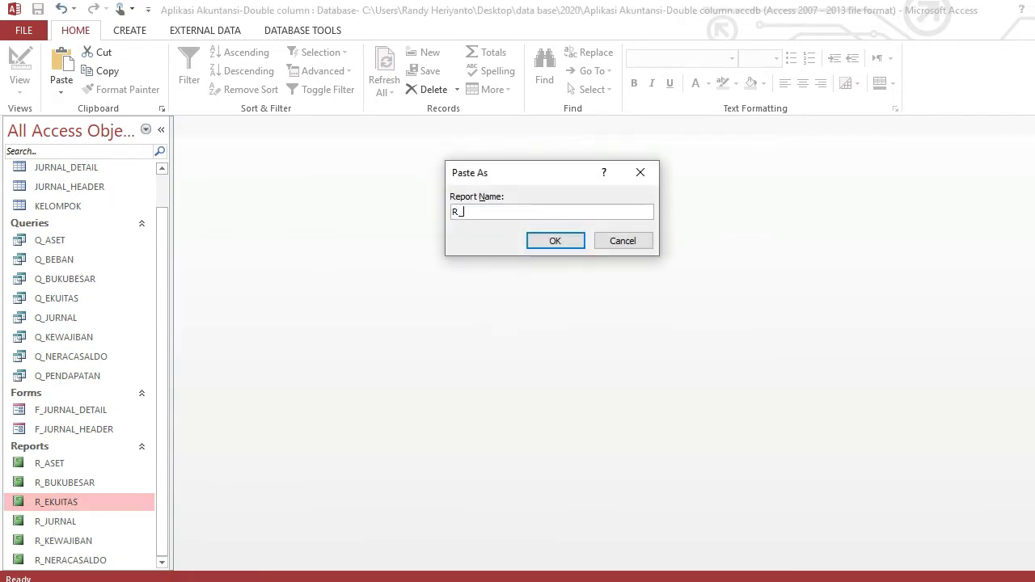
type("PENDAPATAN")
key("Return")
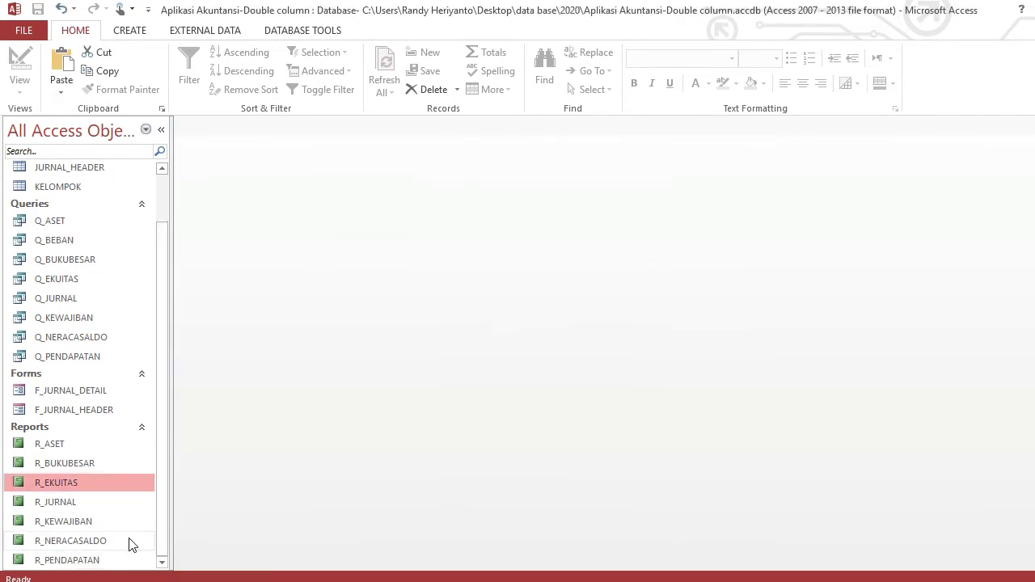
Open R_PENDAPATAN in Design View and change the Report Header label to PENDAPATAN.
right_click(90, 558)
left_click(140, 347)
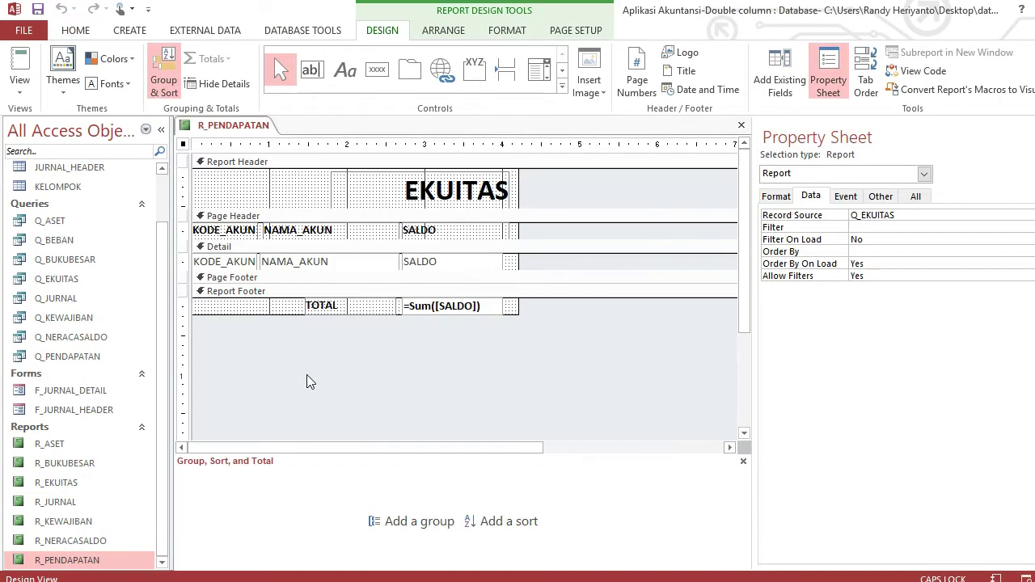
left_click(485, 198)
left_click(485, 198)
key("BackSpace")
key("BackSpace")
key("BackSpace")
key("BackSpace")
key("BackSpace")
key("BackSpace")
key("BackSpace")
type("BEBA")
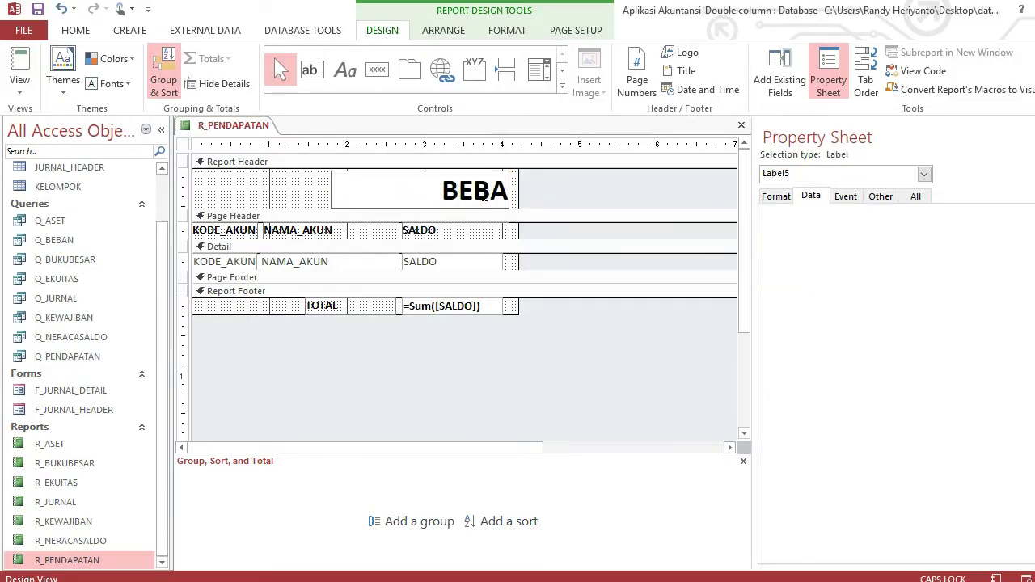
type("PENDAPATAN")
Set the Record Source of the R_PENDAPATAN report to Q_PENDAPATAN.
left_click(635, 335)
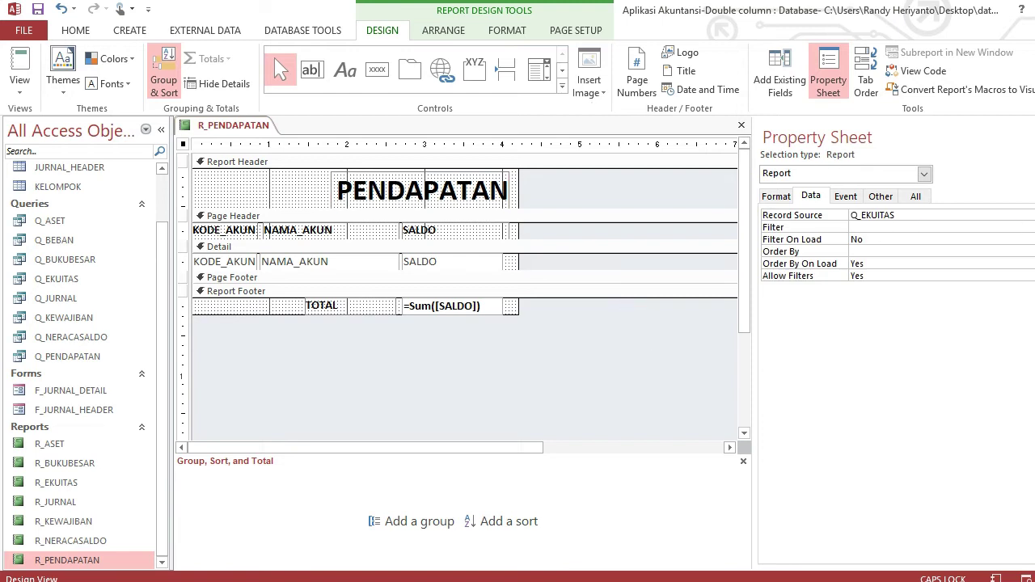
left_click(1023, 215)
left_click(1007, 350)
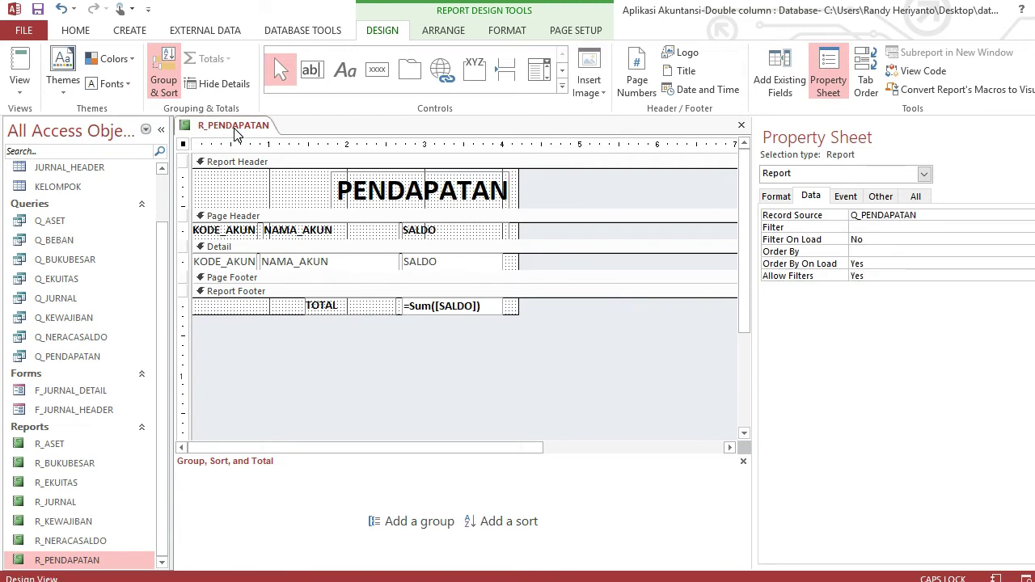
Show R_PENDAPATAN in Report View and close it with its design changes saved.
left_click(14, 81)
left_click(35, 148)
left_click(509, 144)
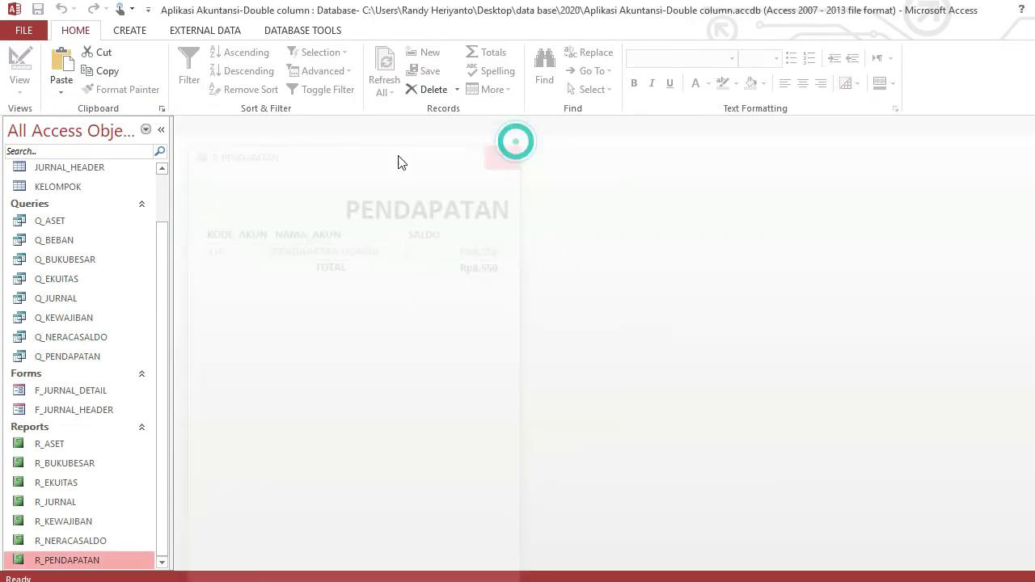
Duplicate the R_PENDAPATAN report under the name R_BEBAN.
key("ctrl+c")
key("ctrl+v")
type("R_BEB")
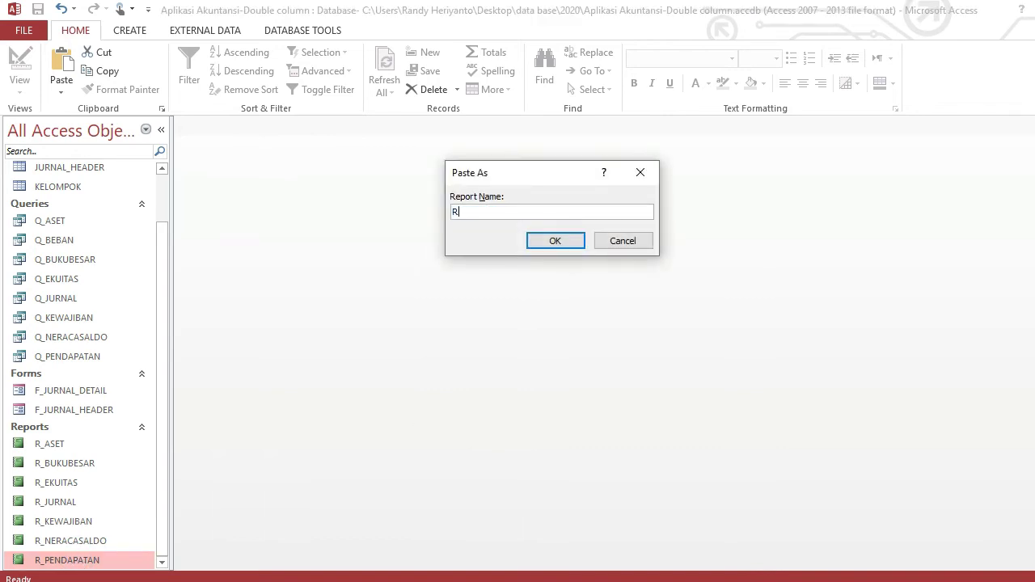
left_click(554, 241)
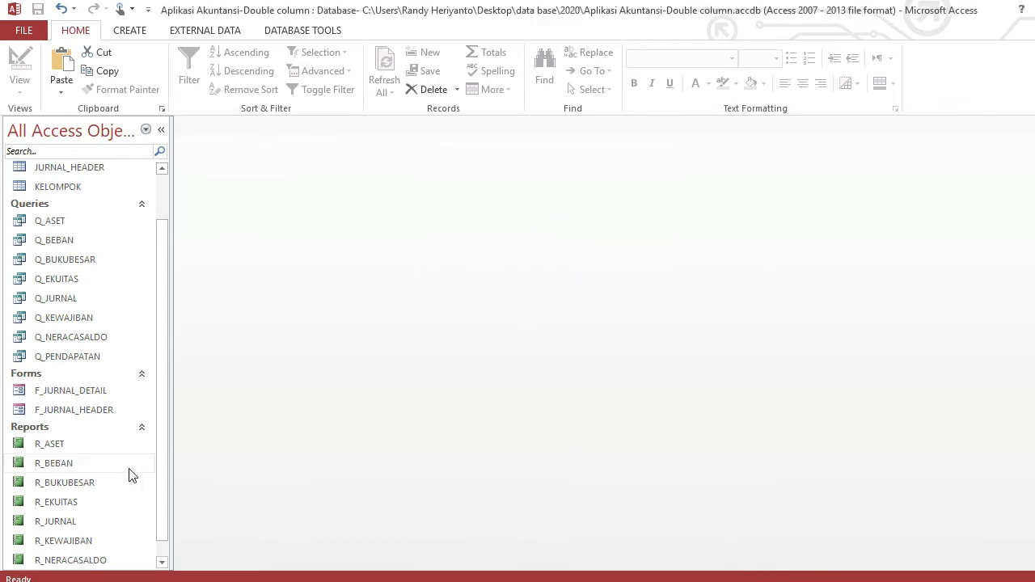
Open R_BEBAN in Design View and change the Report Header label to BEBAN.
right_click(70, 463)
left_click(85, 240)
left_click(489, 198)
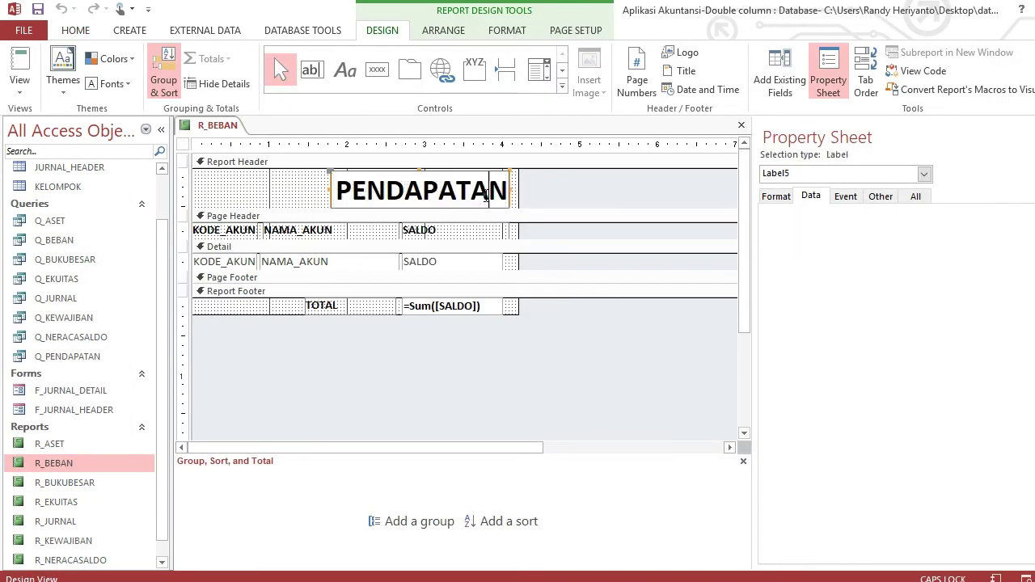
double_click(489, 194)
type("BEBAN")
Set the Record Source of the R_BEBAN report to Q_BEBAN.
left_click(561, 325)
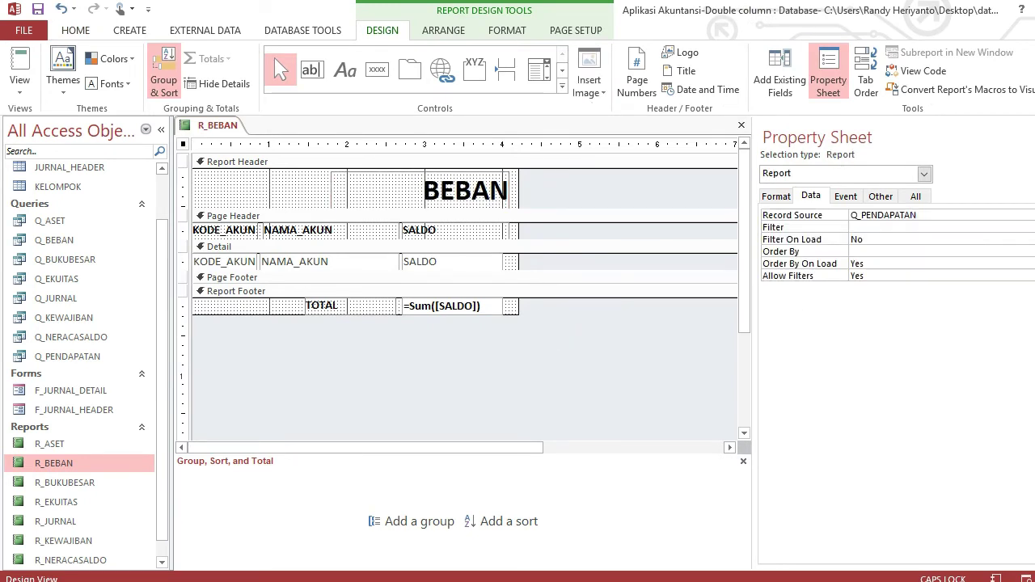
left_click(1031, 215)
left_click(1021, 284)
left_click(610, 361)
Show R_BEBAN in Report View to check its accounts and total, and close it.
right_click(217, 126)
left_click(242, 194)
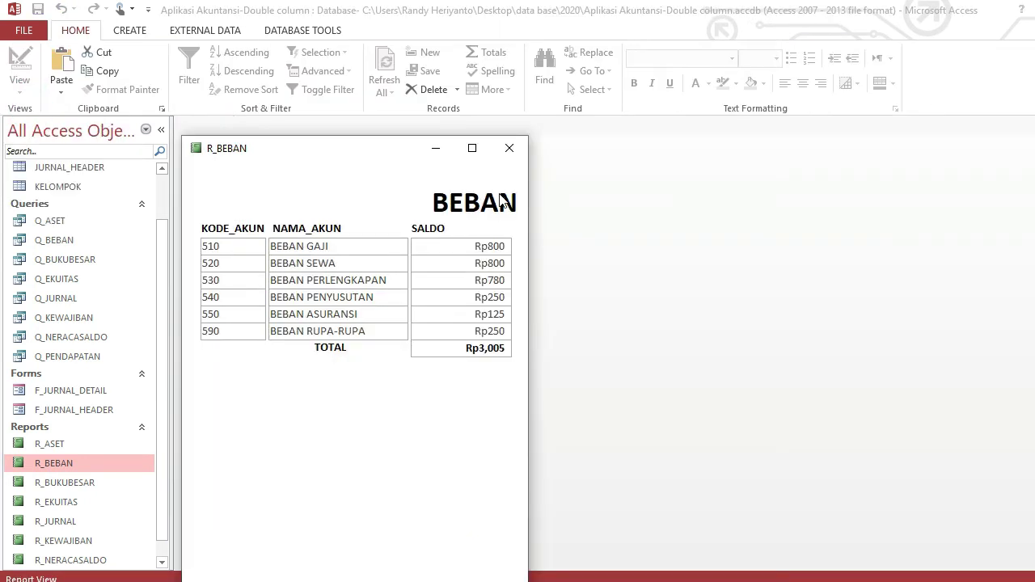
left_click(509, 148)
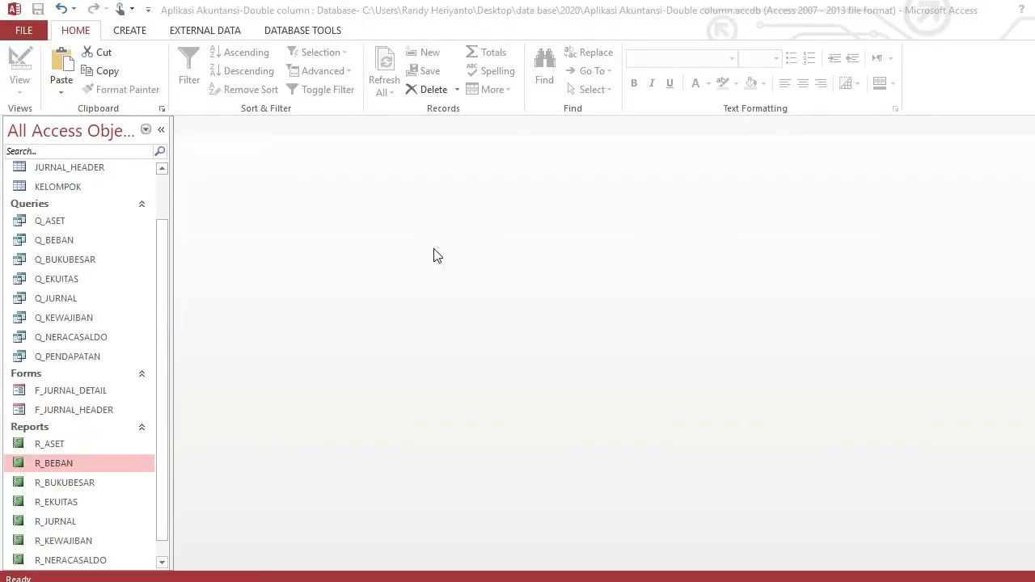
Create a new blank report in Design View and add the Report Header and Footer sections.
left_click(130, 30)
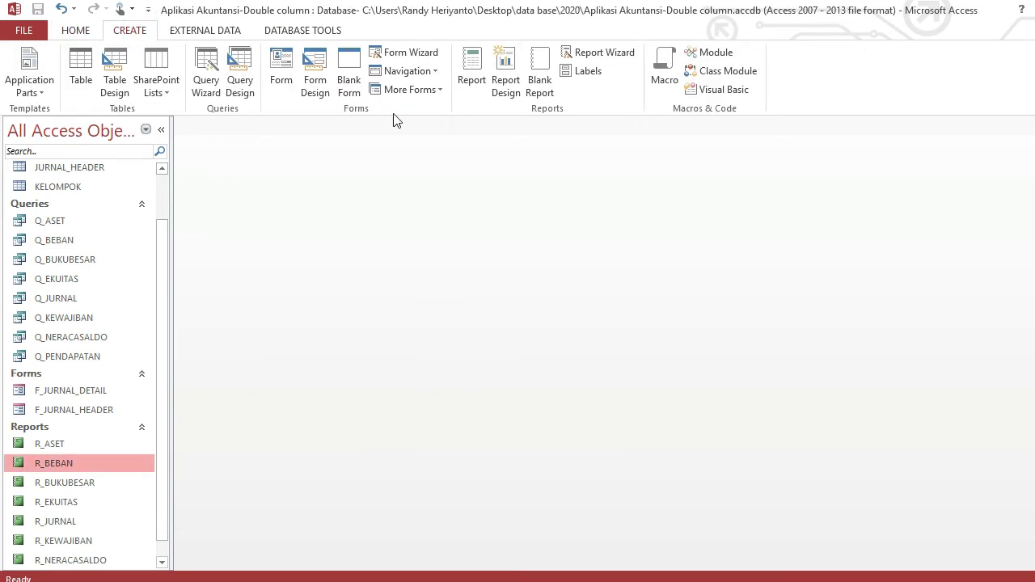
left_click(506, 77)
left_click(698, 303)
left_click(745, 209)
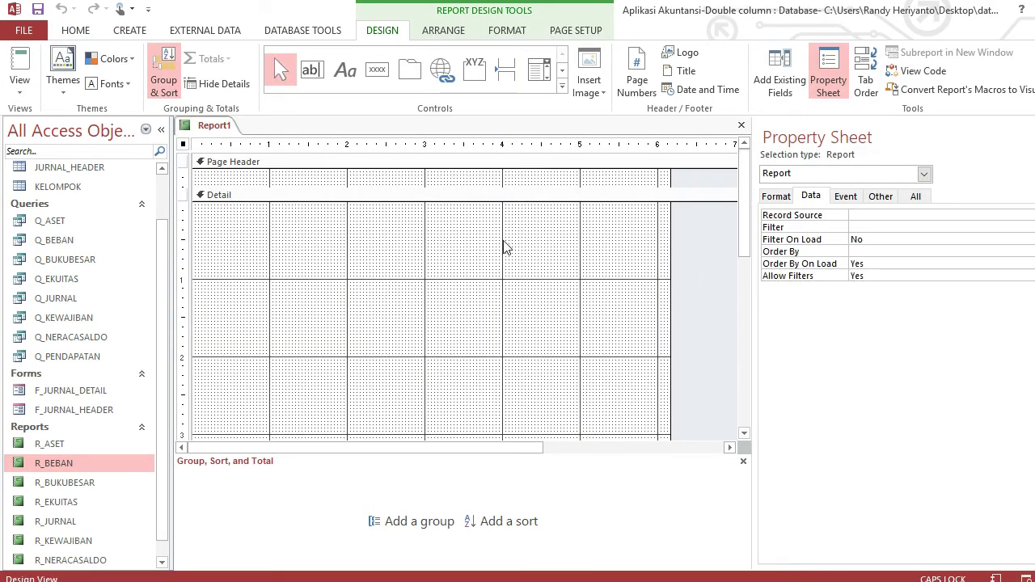
right_click(349, 235)
left_click(393, 444)
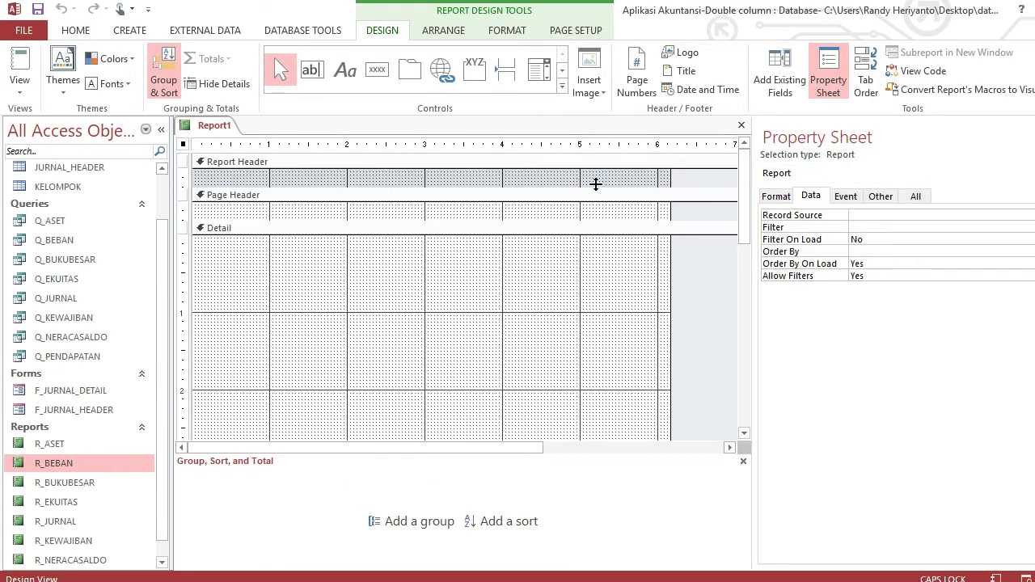
Add a LABA-RUGI label to the Report Header and make it bold, right-aligned and larger.
left_click(344, 70)
left_click_drag(490, 171, 654, 200)
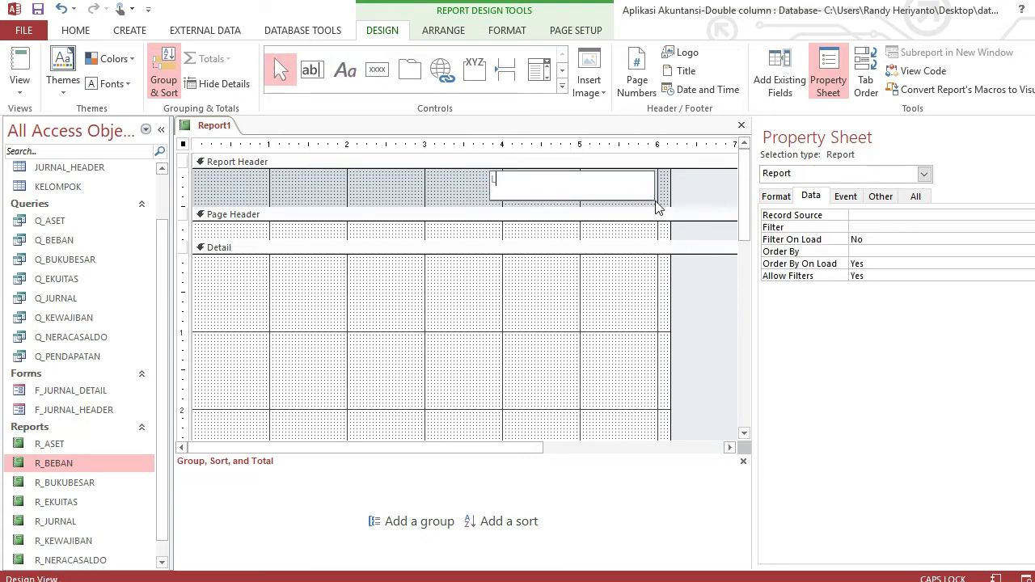
type("LABA-RUGI")
key("Return")
left_click(507, 30)
left_click(114, 83)
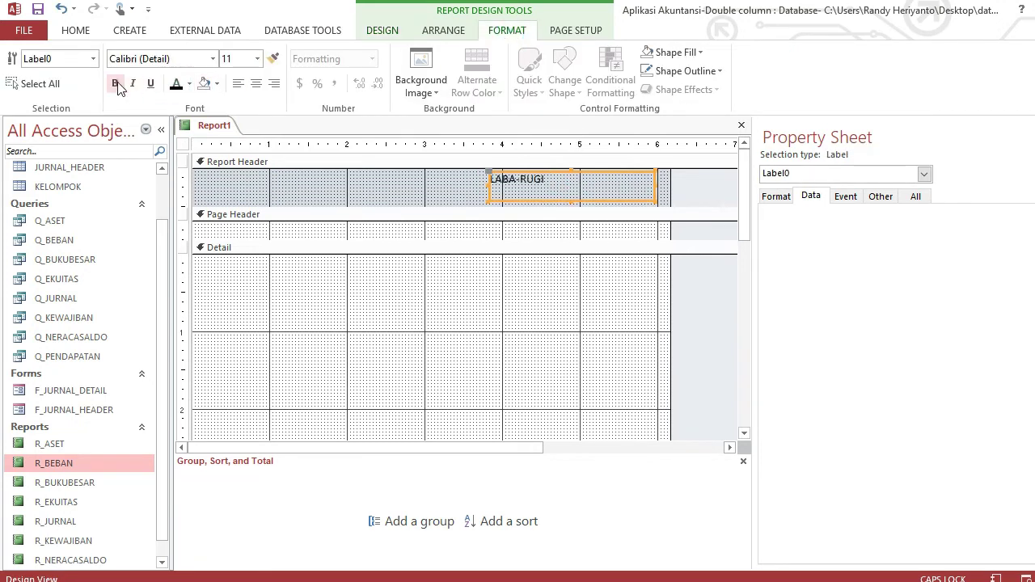
left_click(257, 59)
left_click(229, 263)
left_click(474, 282)
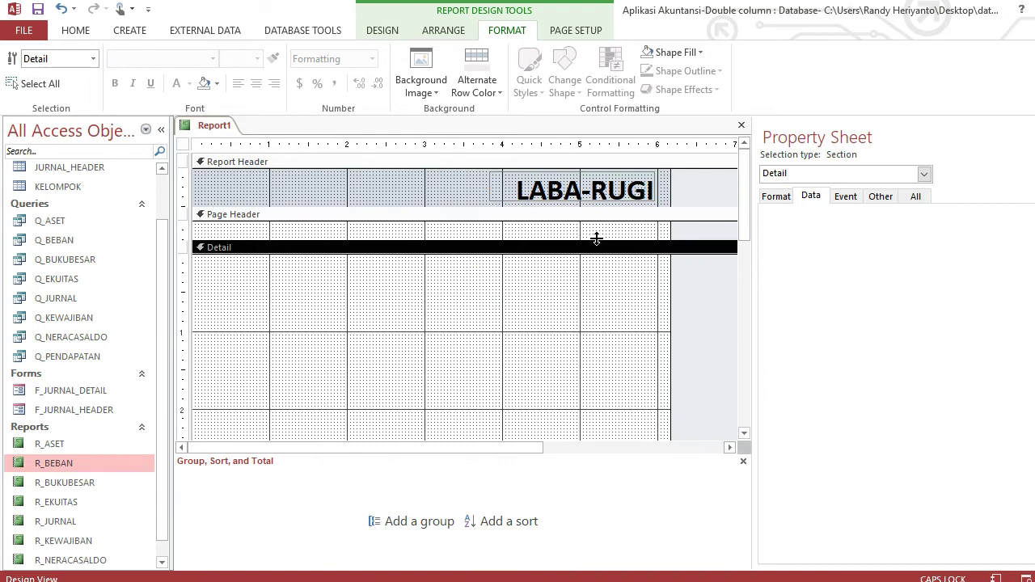
Collapse the Page Header section to zero height and shorten the Detail section to about 1 inch.
left_click_drag(596, 239, 596, 222)
left_click_drag(744, 165, 744, 347)
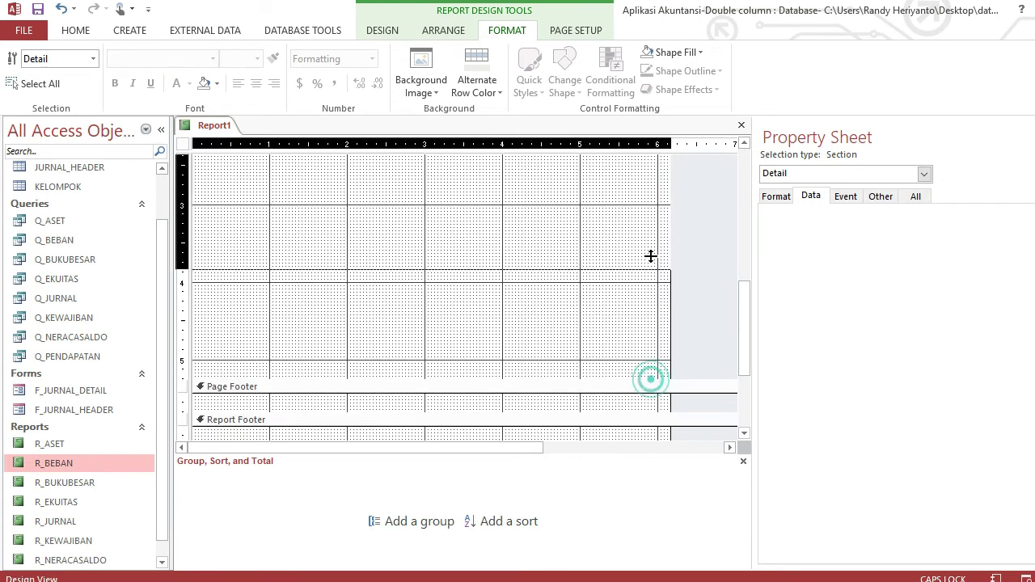
scroll(697, 267, "up", 3)
scroll(691, 324, "down", 2)
left_click_drag(684, 374, 673, 221)
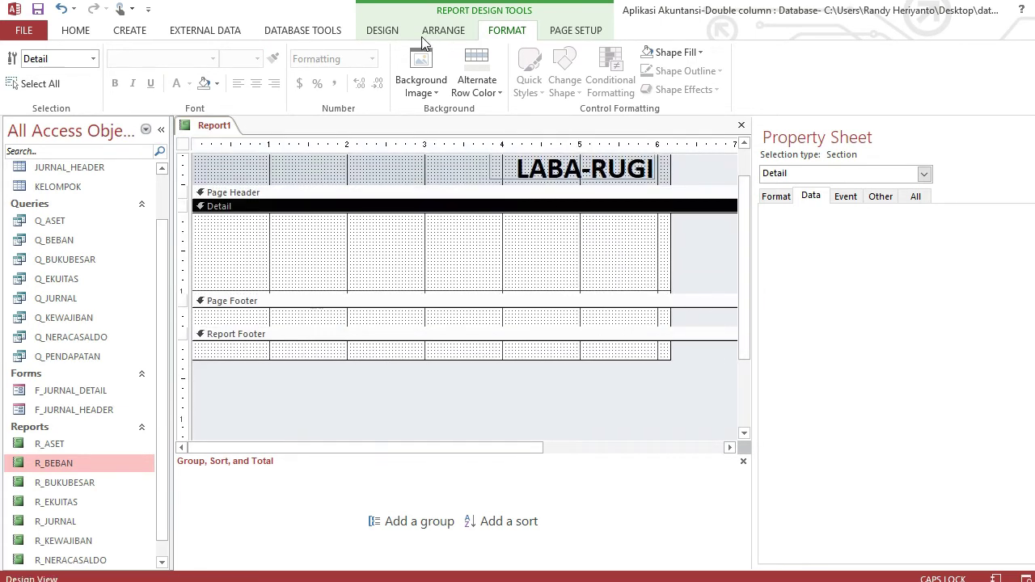
Insert a subreport in the Detail section based on the existing report R_PENDAPATAN.
left_click(382, 30)
left_click(562, 85)
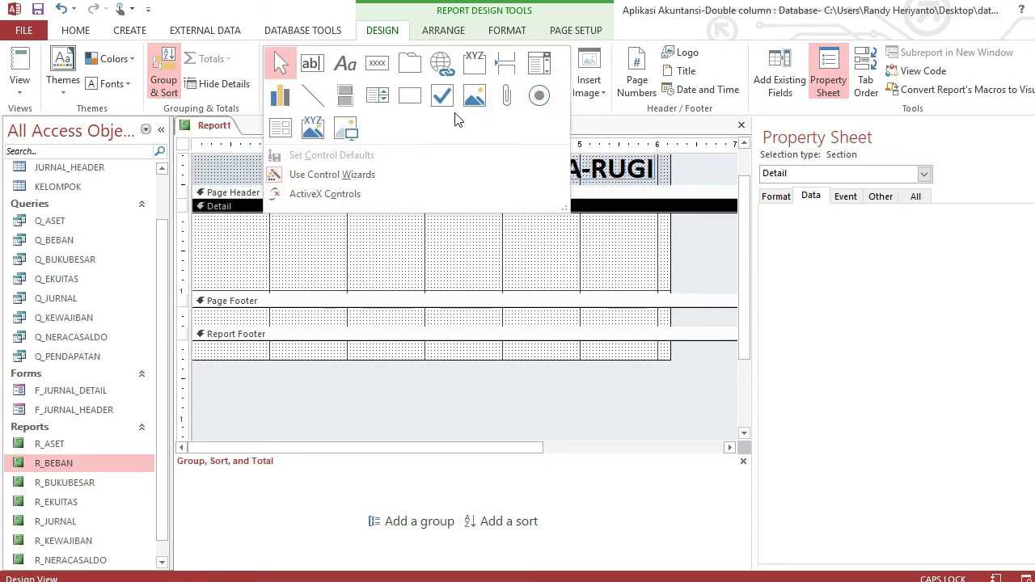
left_click(279, 127)
left_click_drag(237, 216, 440, 226)
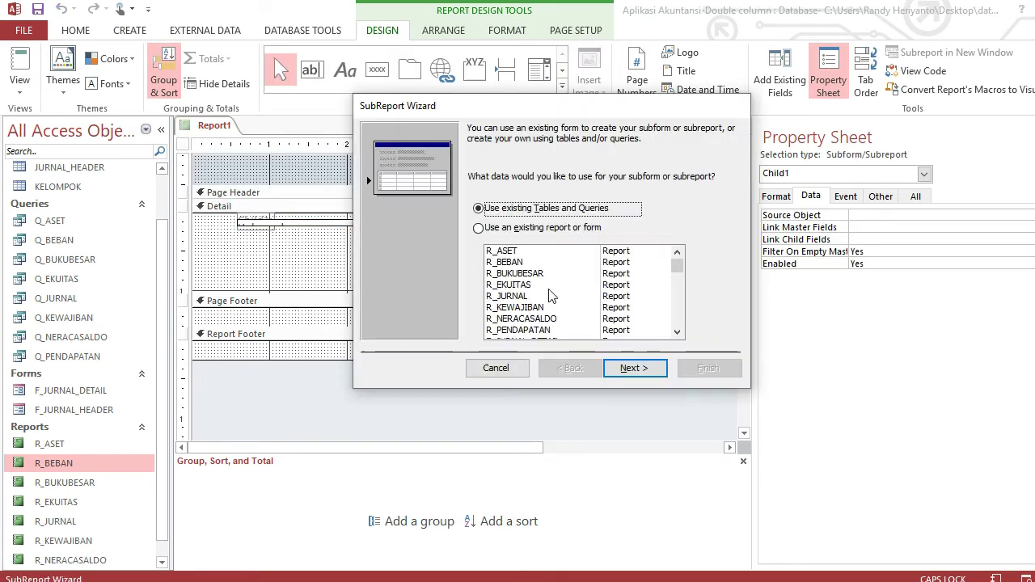
left_click(418, 229)
left_click(501, 358)
left_click(714, 367)
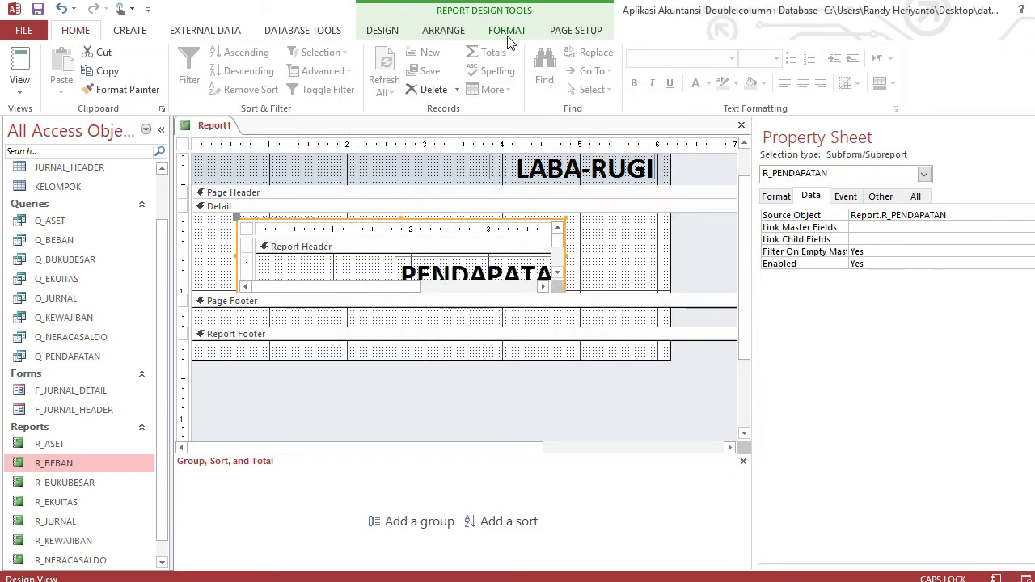
Insert a second subreport below the first, based on the existing report R_BEBAN.
left_click(382, 29)
left_click(562, 86)
left_click(280, 127)
mouse_move(575, 296)
left_mouse_down()
mouse_move(587, 307)
mouse_move(237, 292)
left_mouse_up()
left_click(418, 228)
left_click(439, 270)
left_click(714, 365)
left_click(603, 296)
Delete the subreport's R_PENDAPATAN label and reduce the subreport's height to a thin strip.
left_click(316, 217)
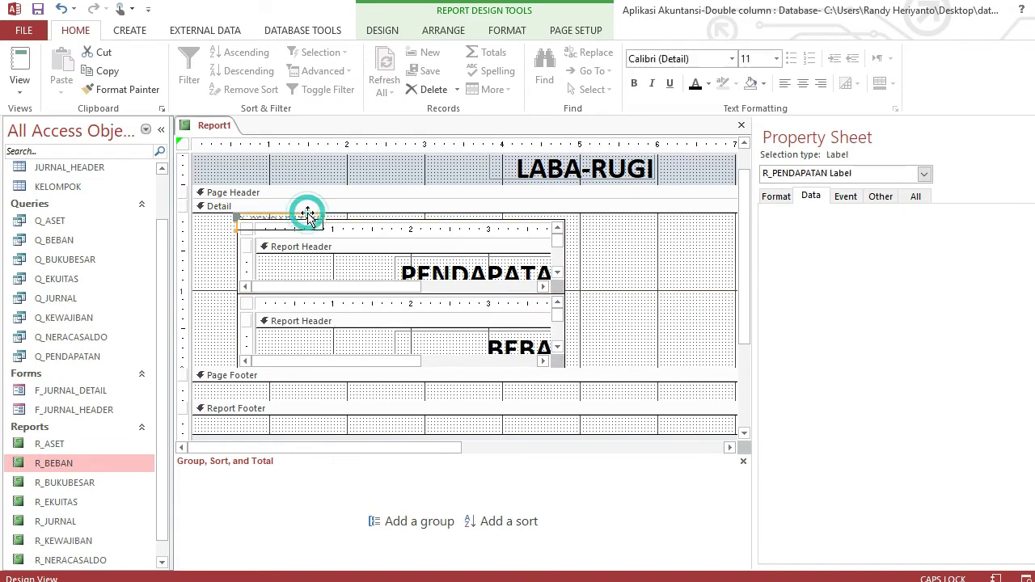
key("Delete")
left_click(358, 284)
left_click_drag(391, 303, 397, 243)
left_click(400, 289)
left_click(396, 307)
Check the name of the total text box in the Report Footer of the R_BEBAN subreport.
left_click(557, 299)
left_click(558, 299)
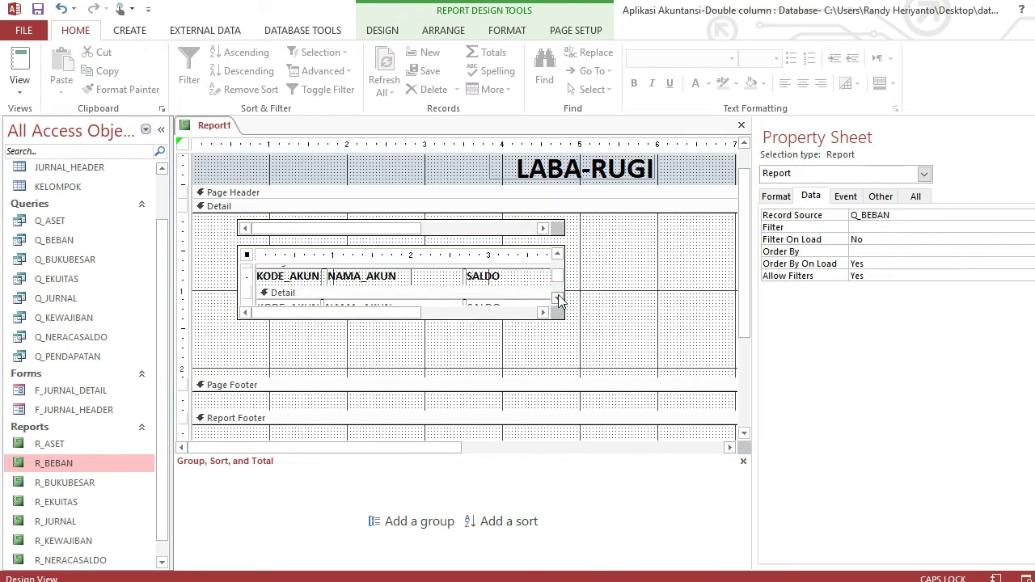
left_click(557, 299)
left_click(558, 299)
left_click(520, 287)
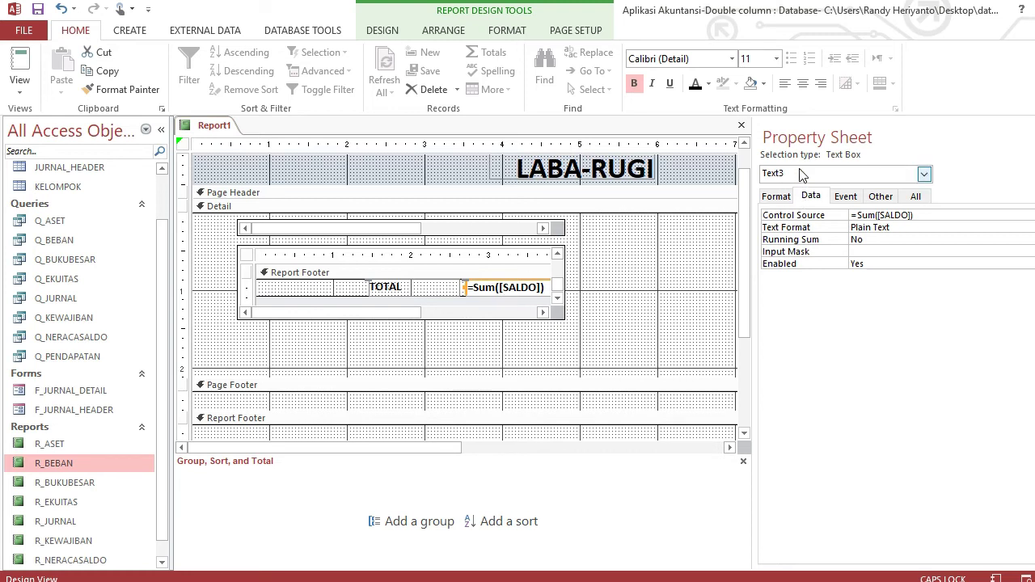
Flatten the R_BEBAN subreport, shorten the Detail section to fit both subreports, and adjust the Report Footer's height.
left_click_drag(406, 313, 408, 263)
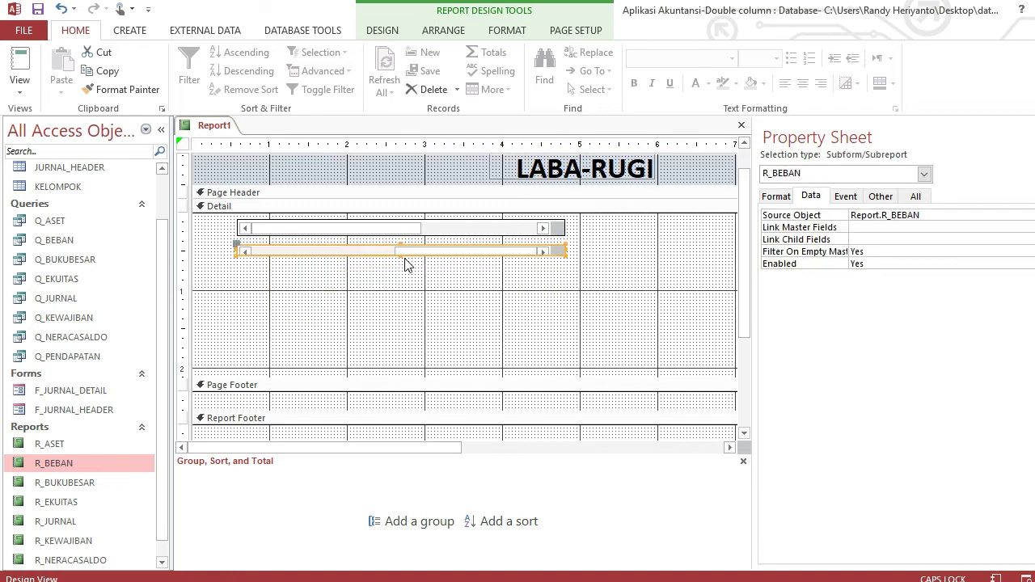
left_click_drag(449, 377, 475, 276)
left_click_drag(498, 312, 498, 330)
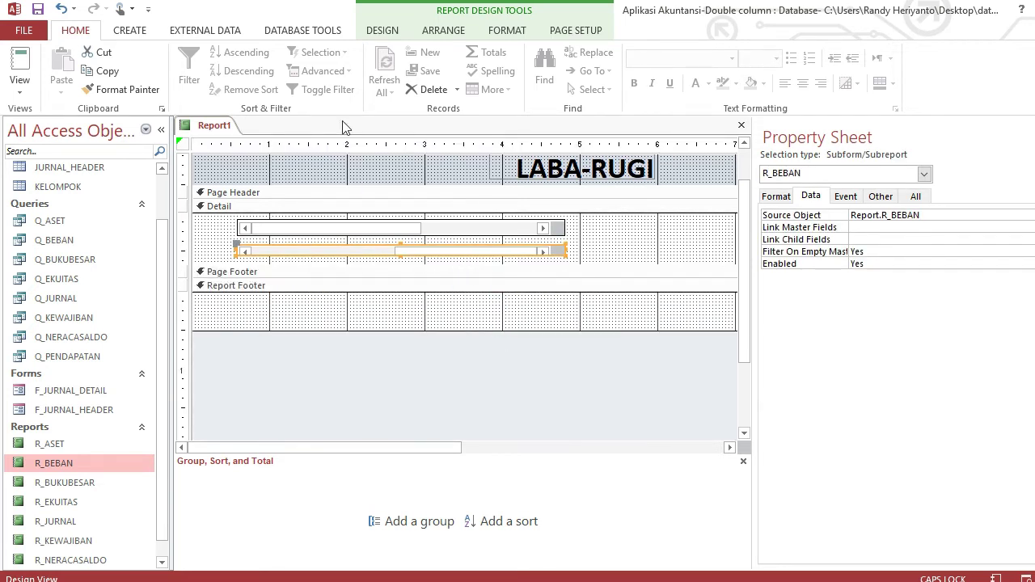
Draw an unbound text box in the Report Footer and delete its attached label.
left_click(382, 30)
left_click(311, 69)
left_click_drag(431, 300, 564, 313)
left_click(347, 307)
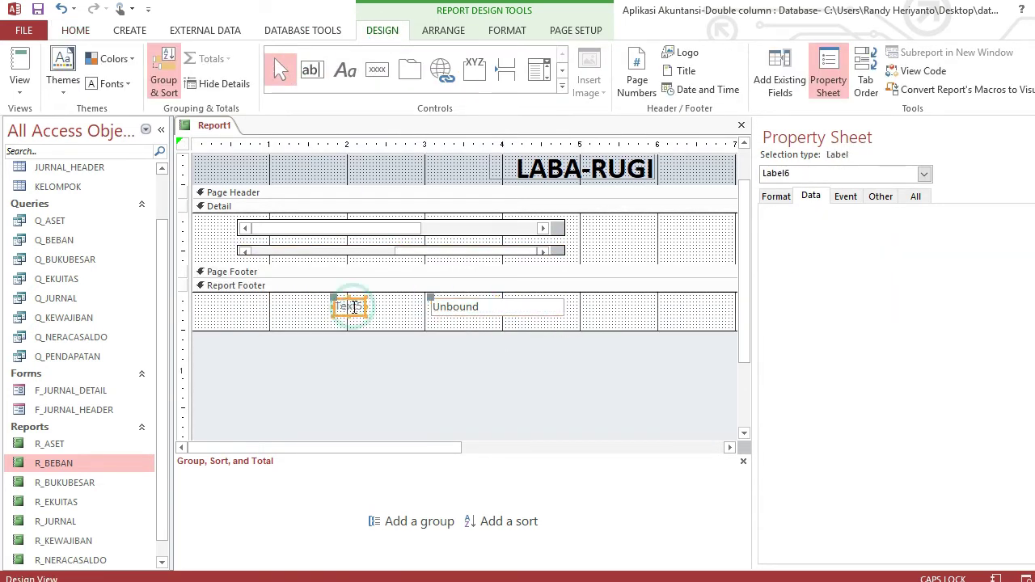
key("Delete")
Set the Report Footer text box to the expression =REPORT!R_PENDAPATAN!TEXT3-REPORT!R_BEBAN!TEXT3.
left_click(483, 309)
left_click(486, 304)
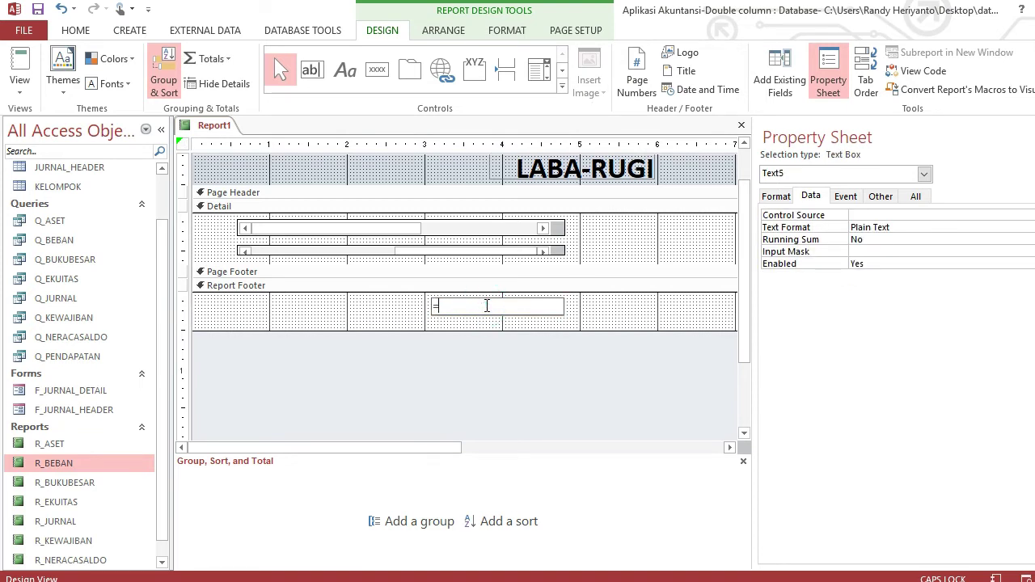
type("=REPORT!R_PENDAPATAN")
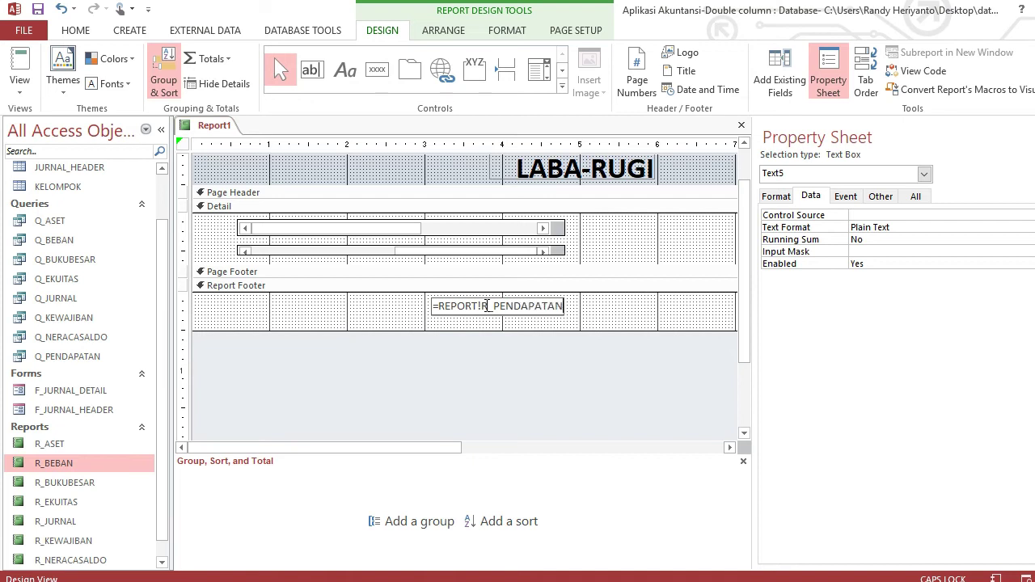
type("!TEXT3")
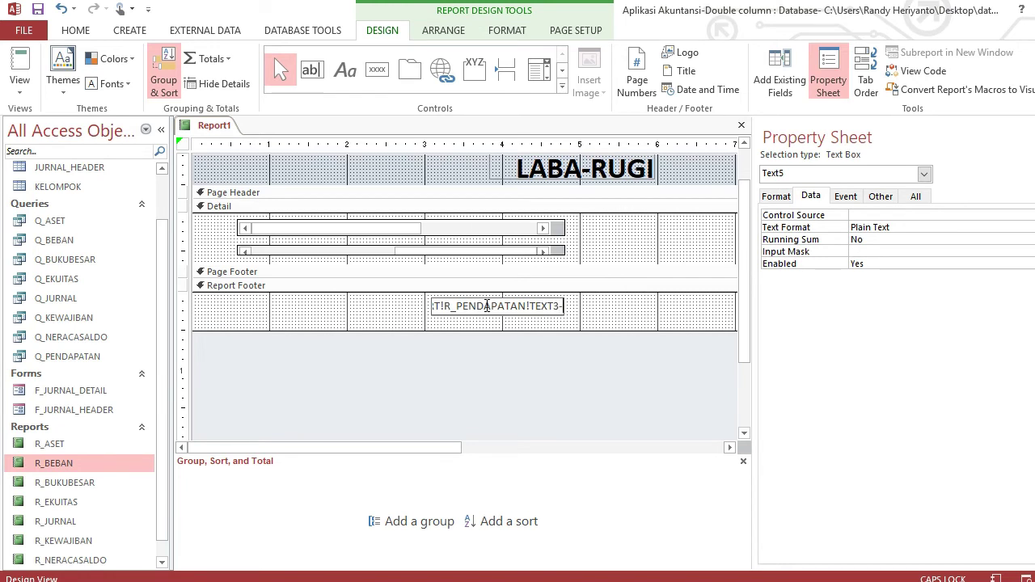
type("-REPORT")
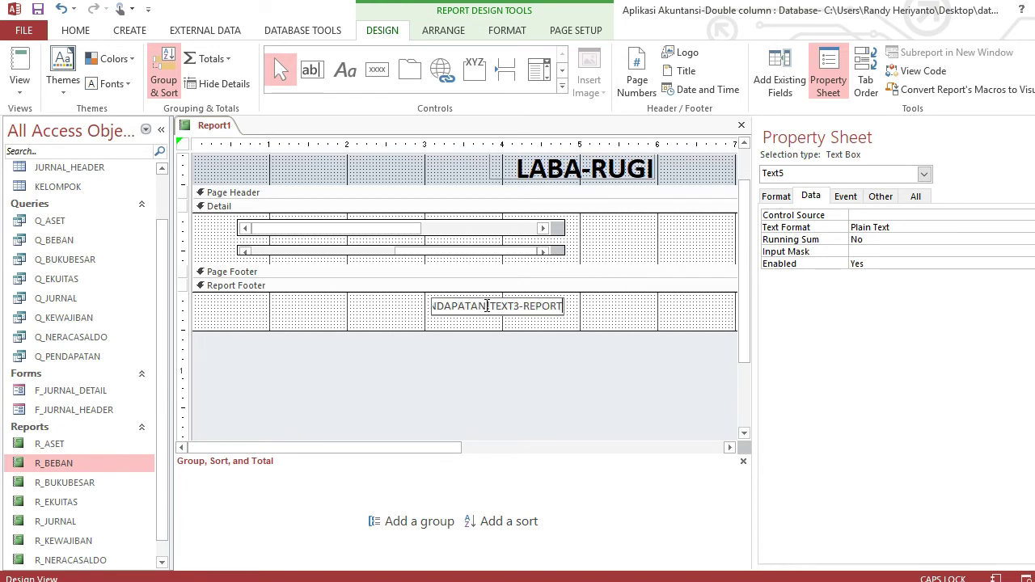
type("!R_B")
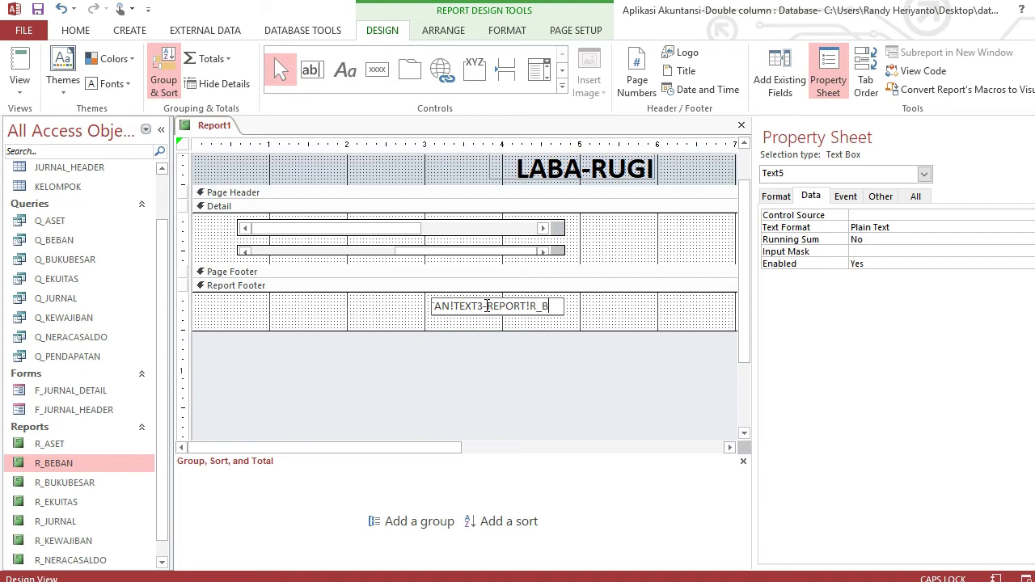
type("EBAN!T")
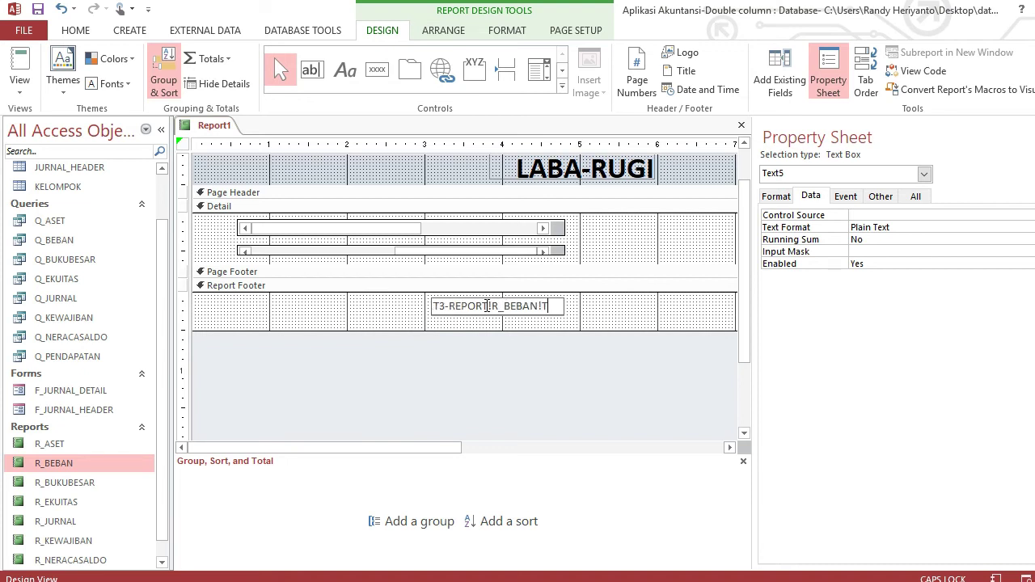
type("EXT3")
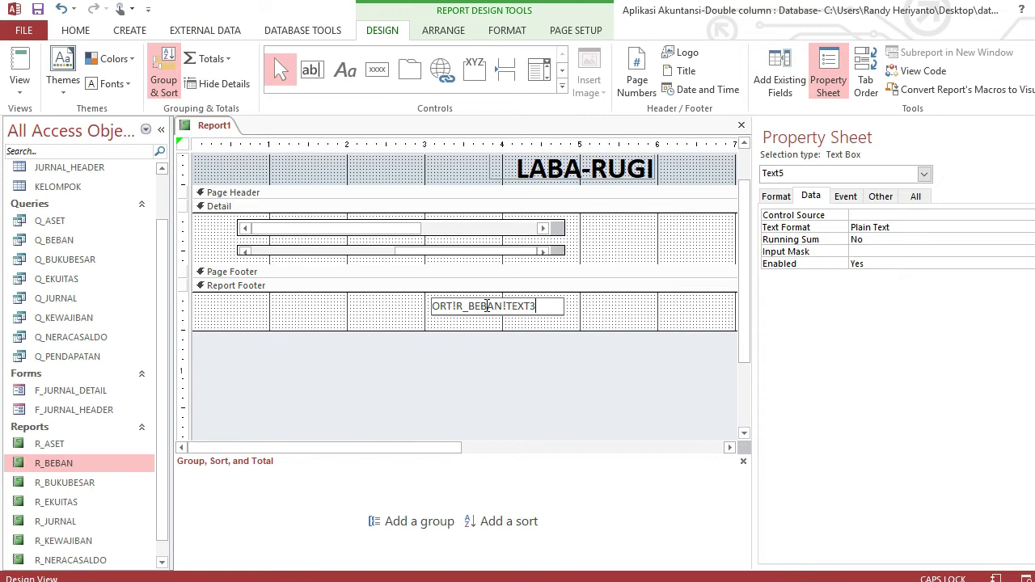
key("Return")
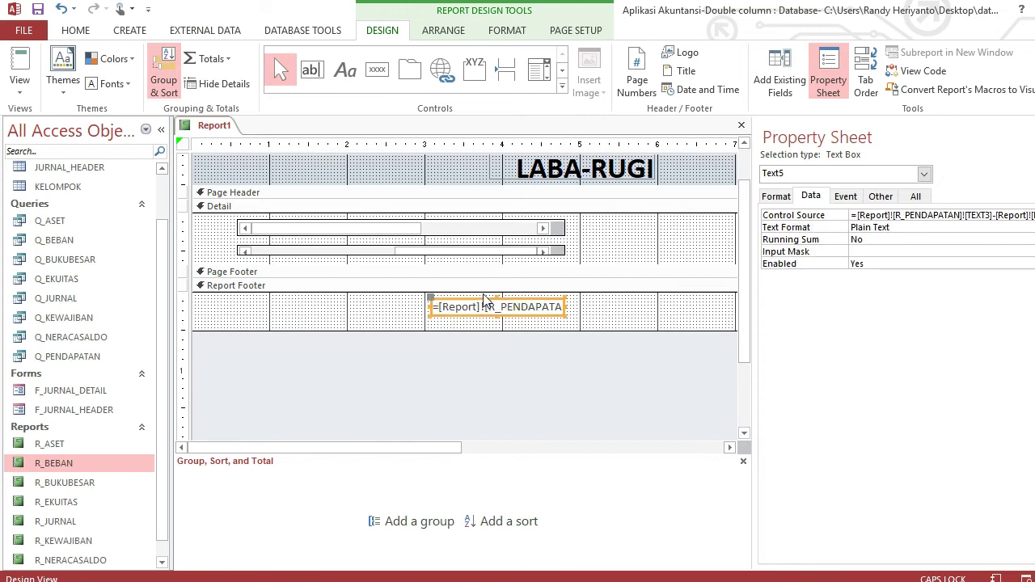
Show the report in Report View to check both subreports and the calculated difference, and return to Design View.
left_click(19, 85)
left_click(57, 116)
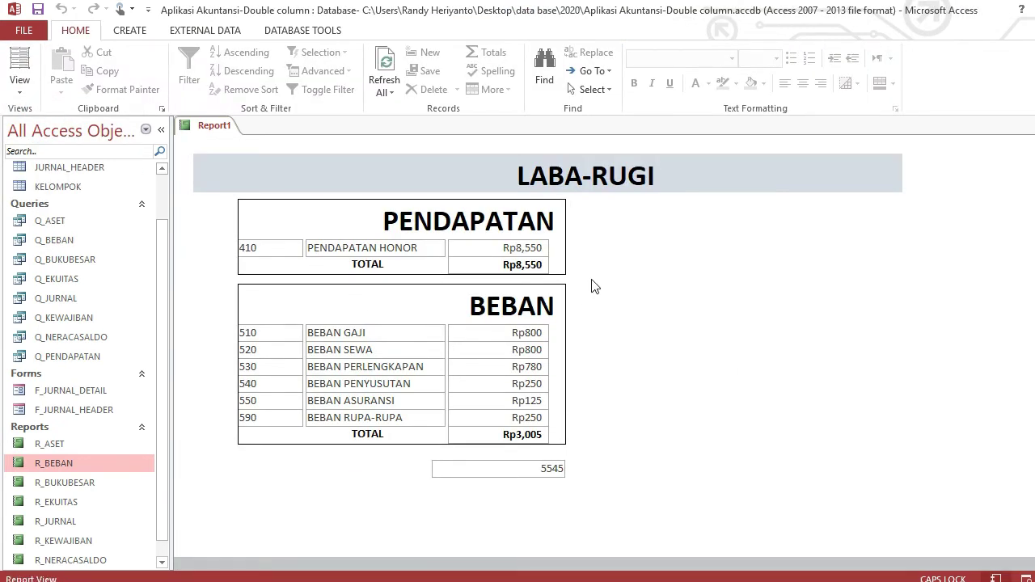
right_click(617, 229)
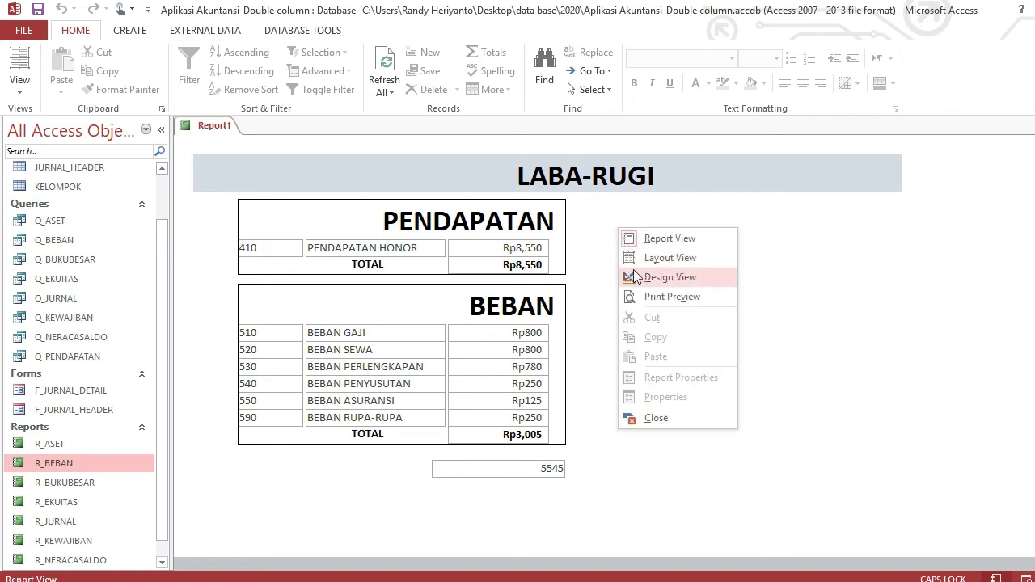
left_click(633, 277)
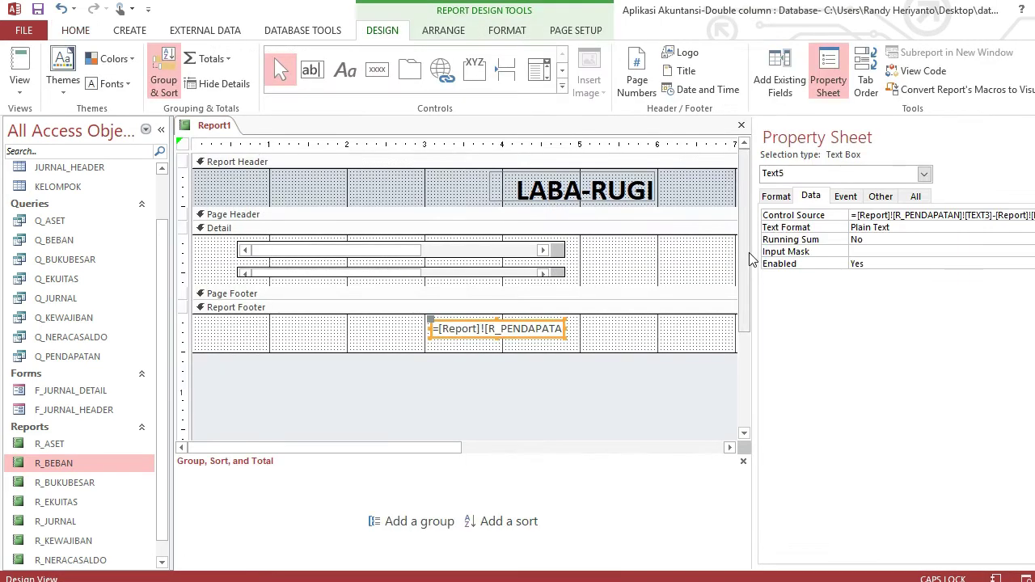
Shift the LABA-RUGI label left to line up with the subreports and narrow the report to about 5 inches.
left_click(638, 200)
left_click_drag(639, 199, 548, 200)
left_click(701, 374)
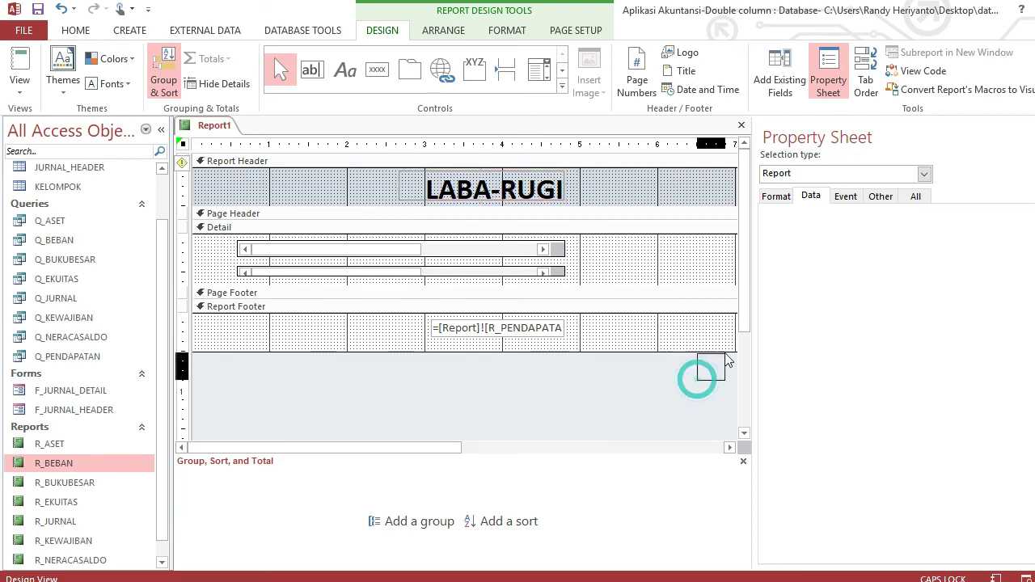
left_click_drag(430, 447, 511, 451)
left_click_drag(698, 257, 411, 446)
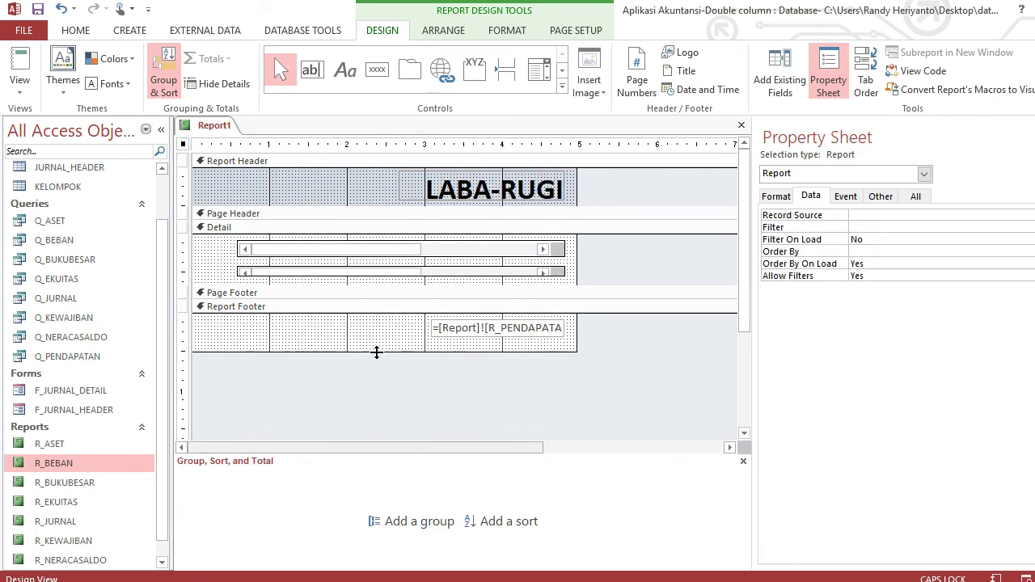
Duplicate the calculation text box in the Report Footer and place the copy to the left of the original.
left_click(451, 327)
key("ctrl+c")
key("ctrl+v")
left_click_drag(430, 348, 266, 327)
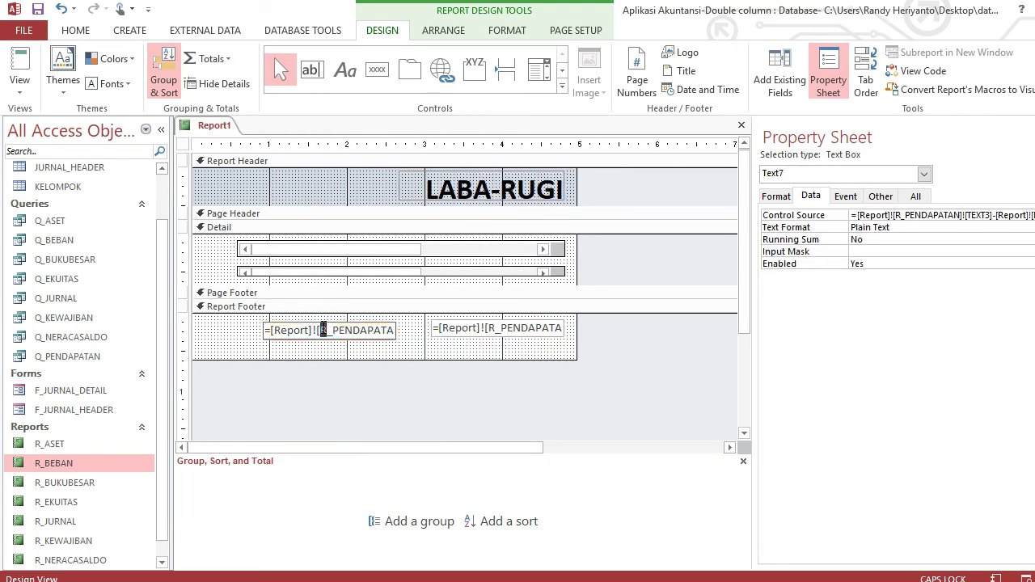
left_click(323, 330)
key("ctrl+a")
key("Delete")
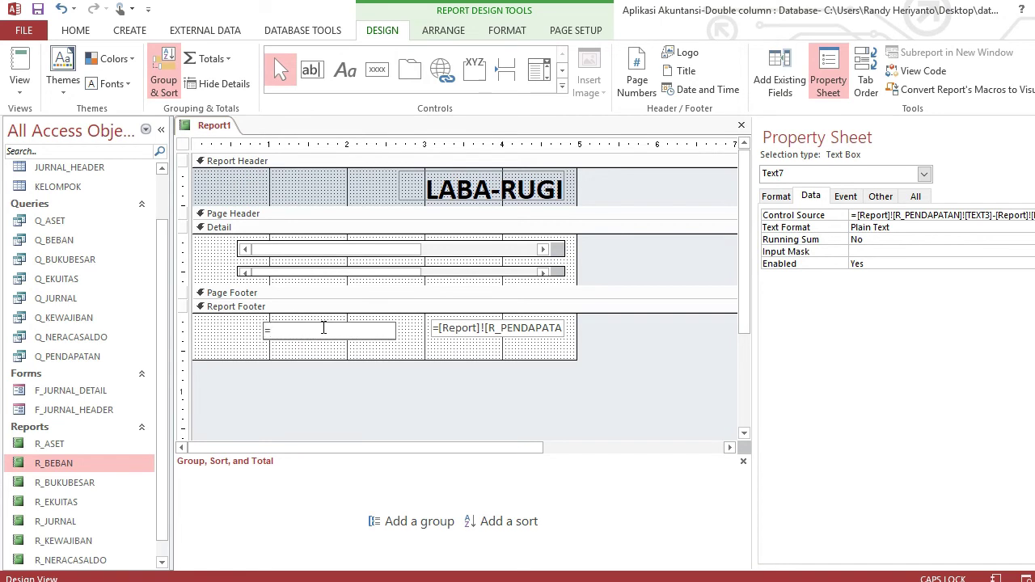
left_click(460, 312)
left_click(460, 324)
Set the copied text box to the expression =IIF(TEXT5<0,"RUGI TAHUN BERJALAN","LABA TAHUN BERJALAN").
left_click(307, 328)
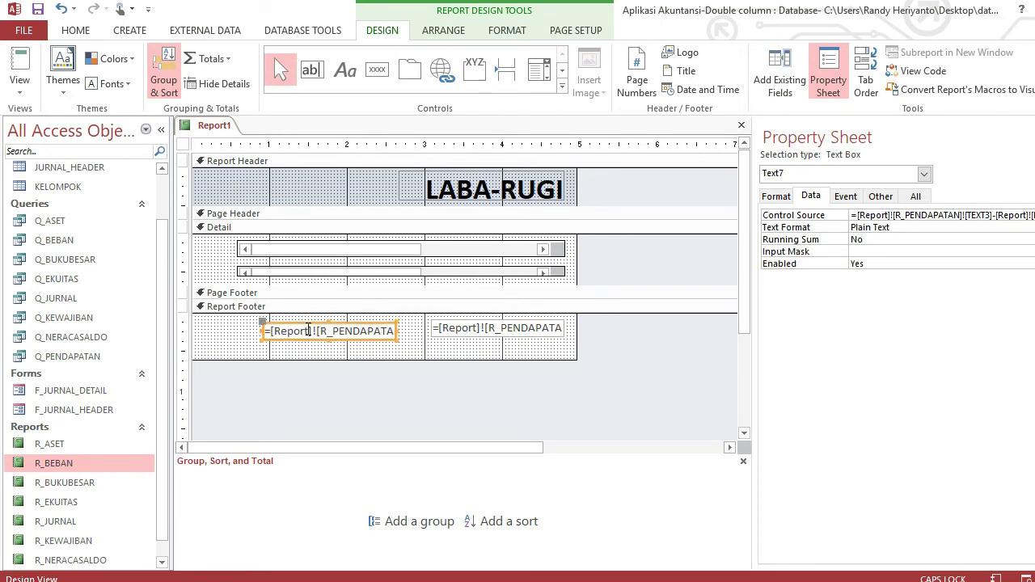
left_click(308, 329)
key("ctrl+a")
type("=")
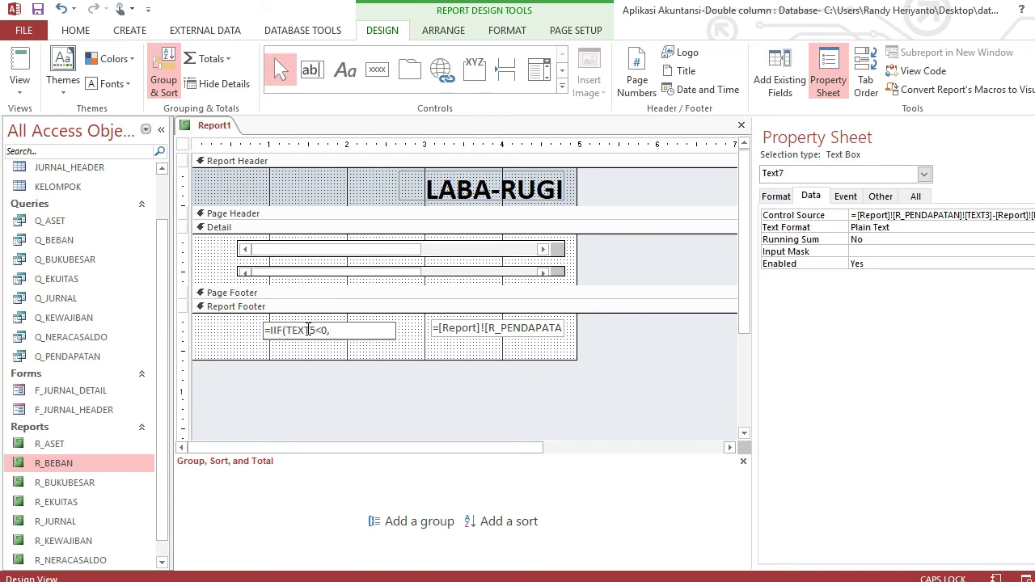
type("IIF(TEXT5<0,\"RUGI TAHUN BERJALAN")
type("\",")
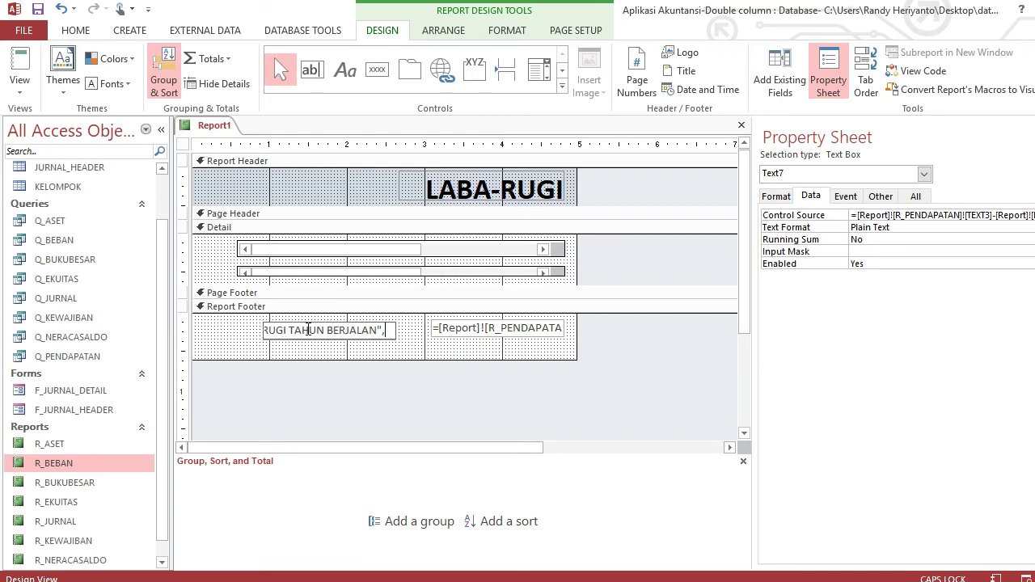
type("\"LABA TAHUN BERJALAN\"")
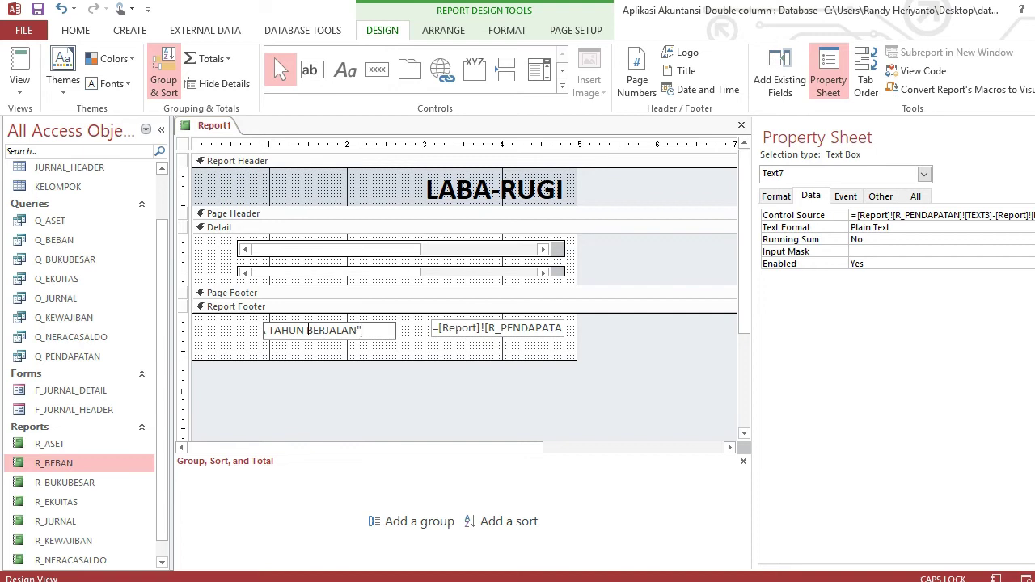
key("Return")
Make the text box with the IIf expression in the Report Footer bold.
left_click(423, 353)
left_click(350, 327)
left_click(507, 29)
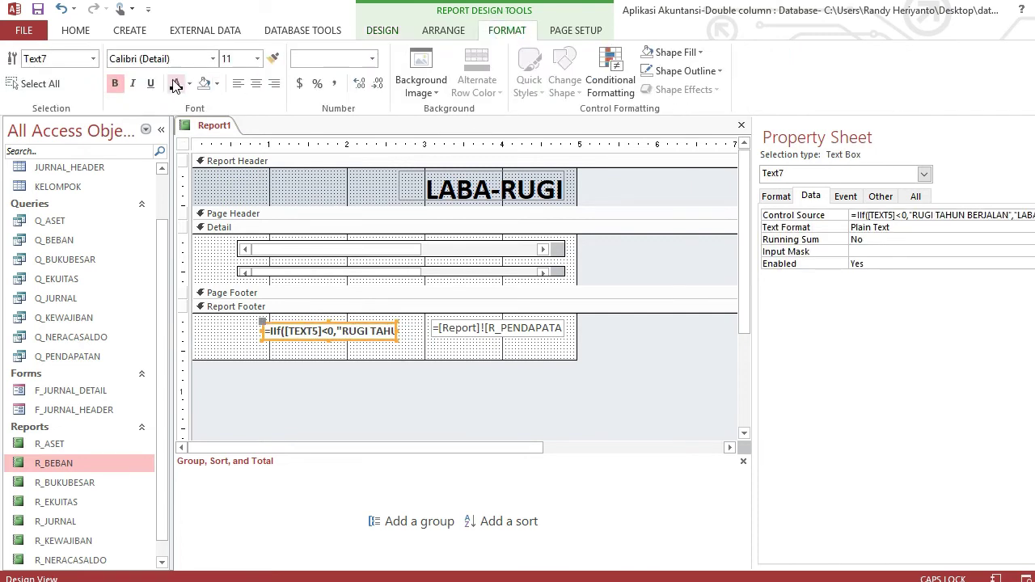
left_click(415, 317)
Set the number format of the Report Footer's profit calculation text box to "Rp"#,##0;"(Rp"#,##0).
left_click(452, 327)
left_click(775, 196)
left_click(884, 218)
type("\"")
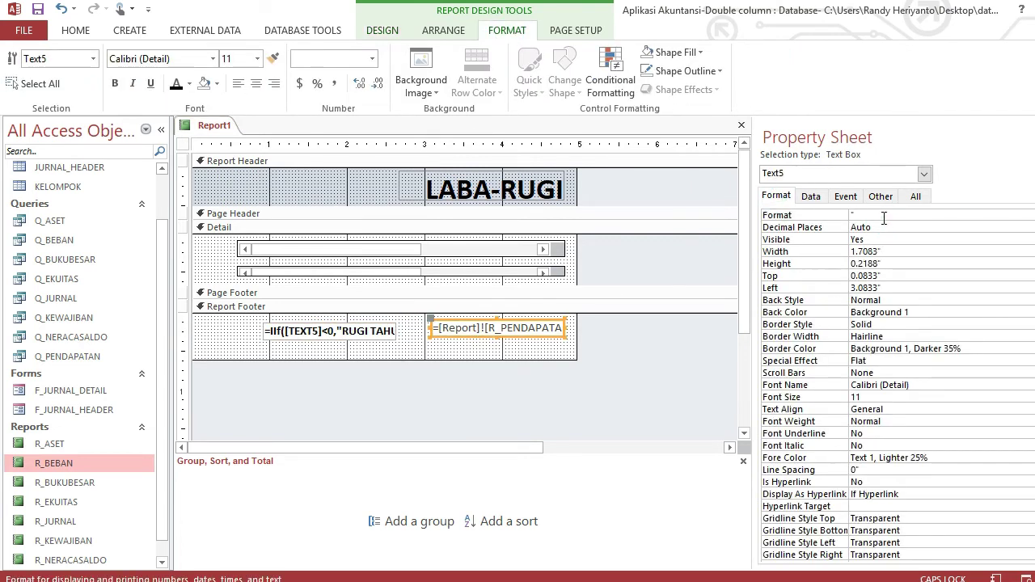
type("Rp\"#,##0;\"(Rp\"#,##0)")
key("Return")
Make the profit calculation text box bold with black text and move both footer text boxes up in a shorter Report Footer.
left_click(175, 83)
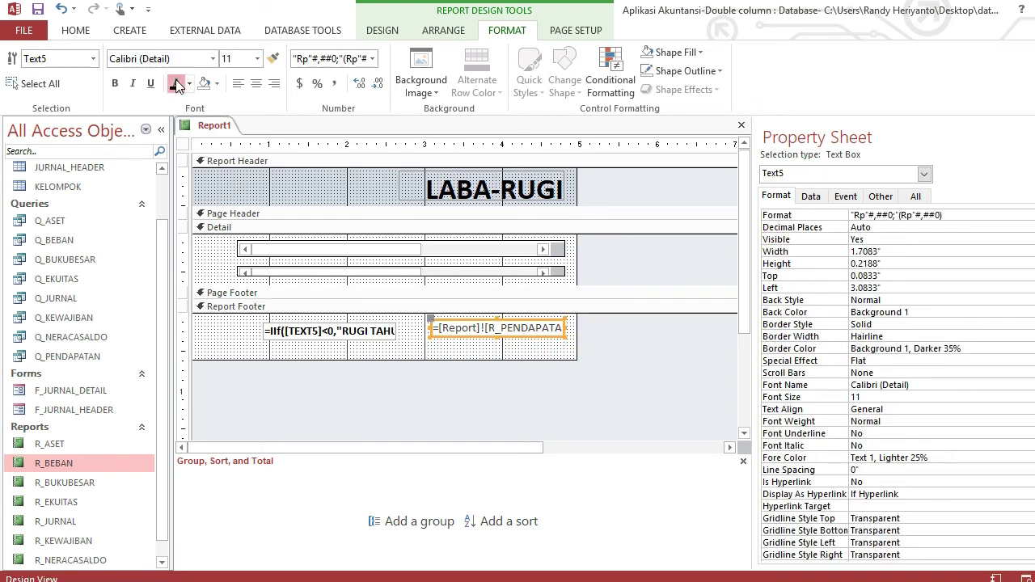
left_click(114, 84)
left_click_drag(280, 351, 531, 327)
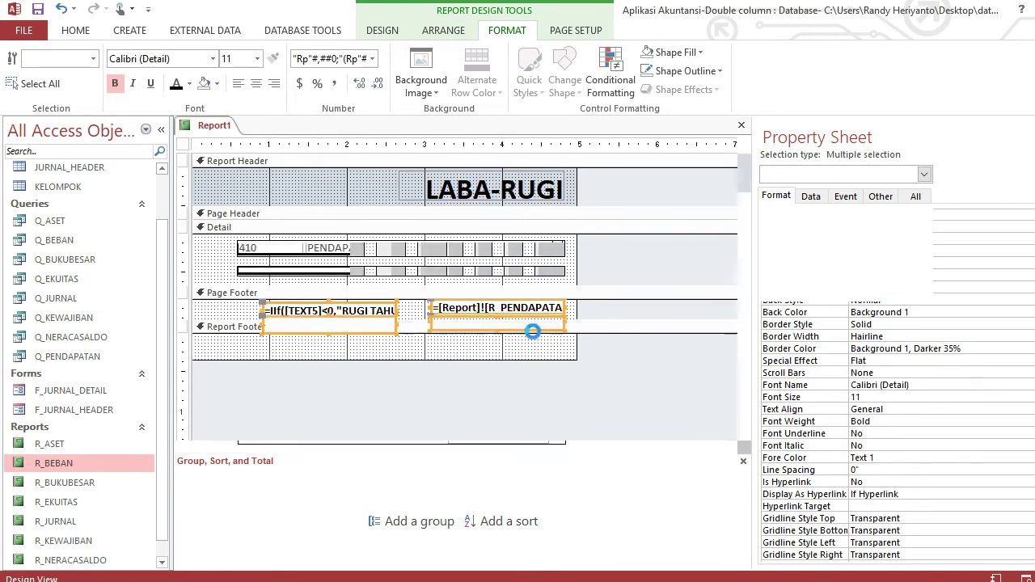
Save the report as R_LABARUGI.
right_click(206, 129)
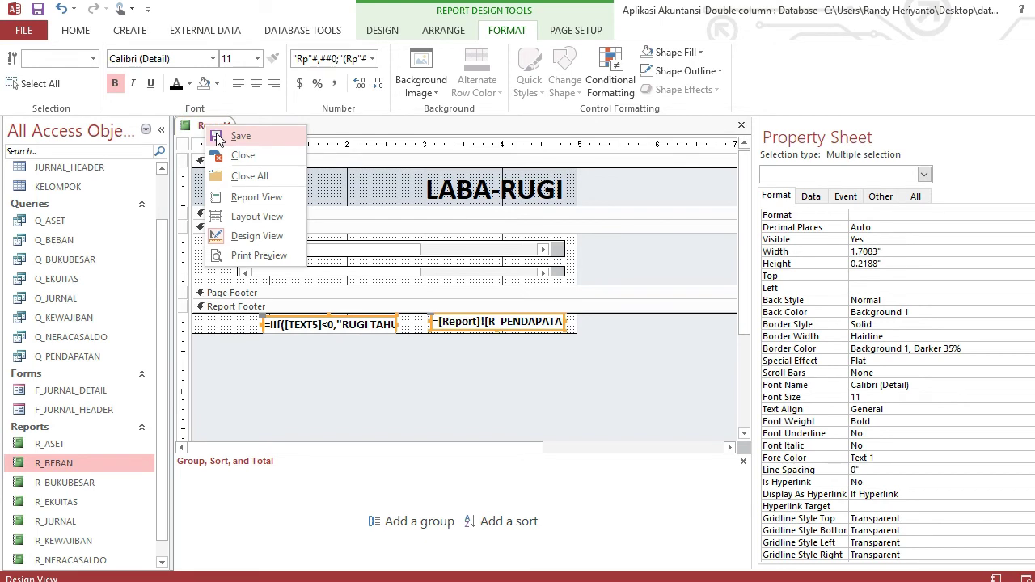
left_click(216, 139)
key("BackSpace")
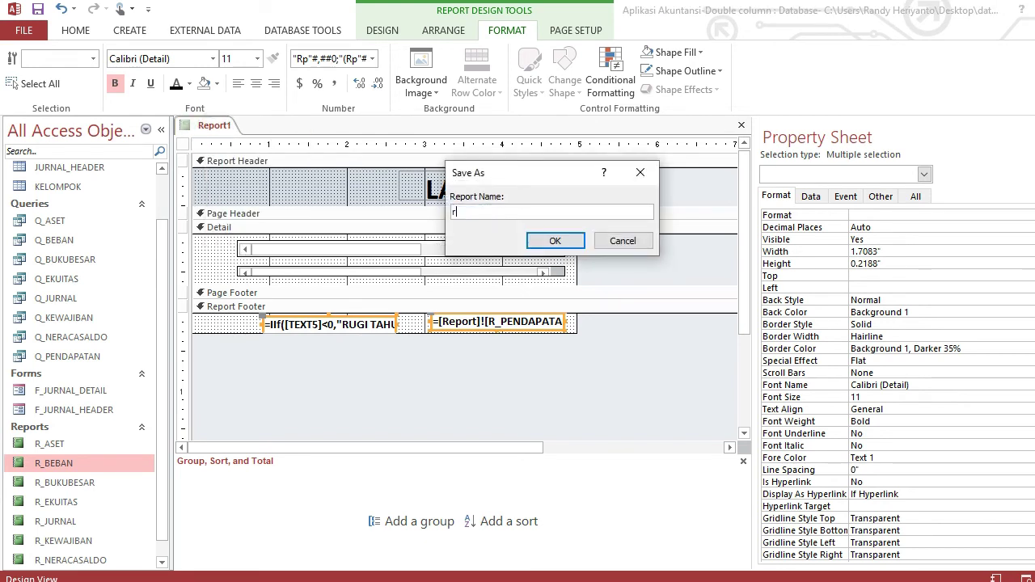
key("Caps_Lock")
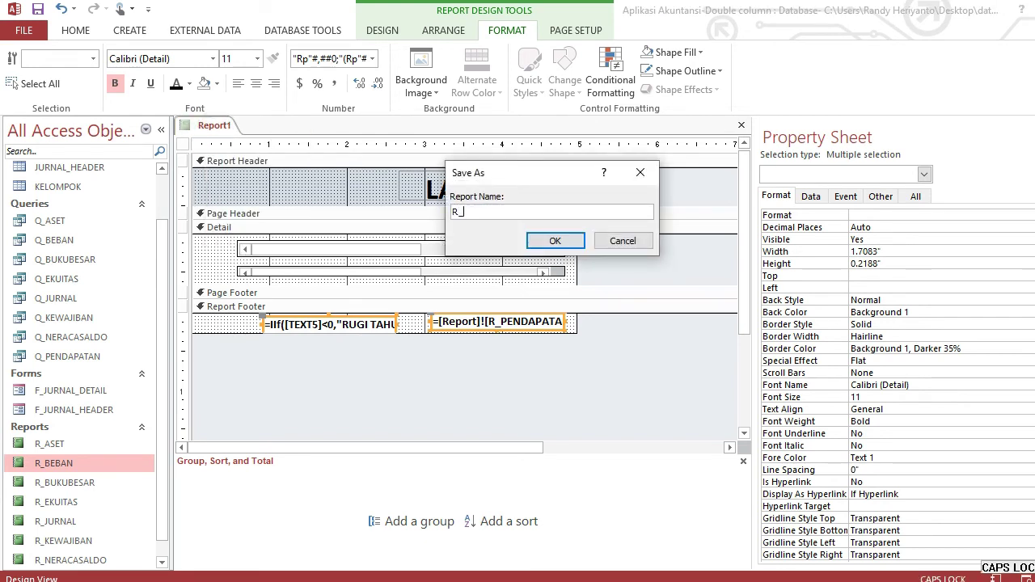
type("R_LABARUGI")
left_click(554, 244)
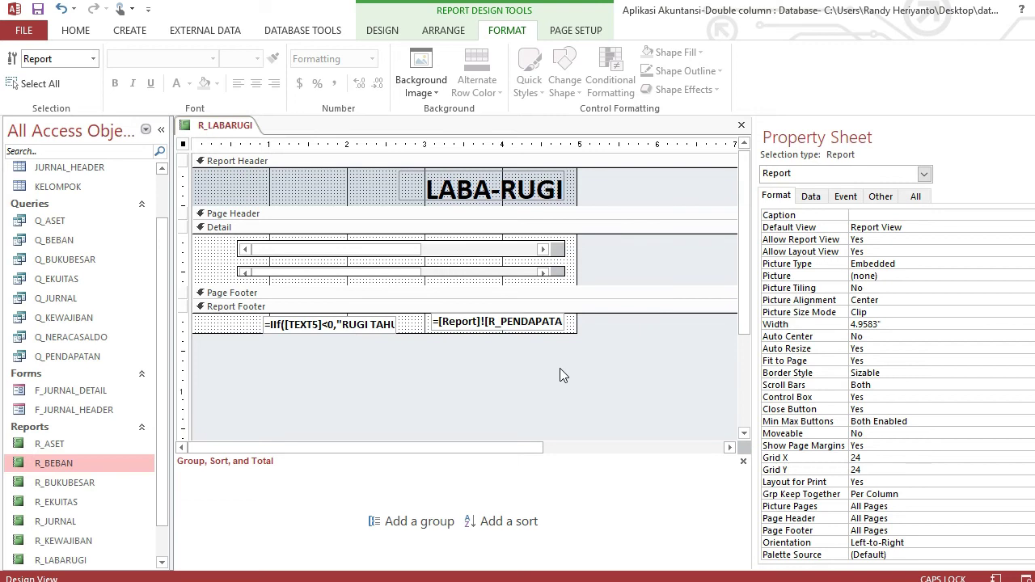
Set the report's Pop Up property to Yes and the Report Header's back color to Background 1.
left_click(877, 196)
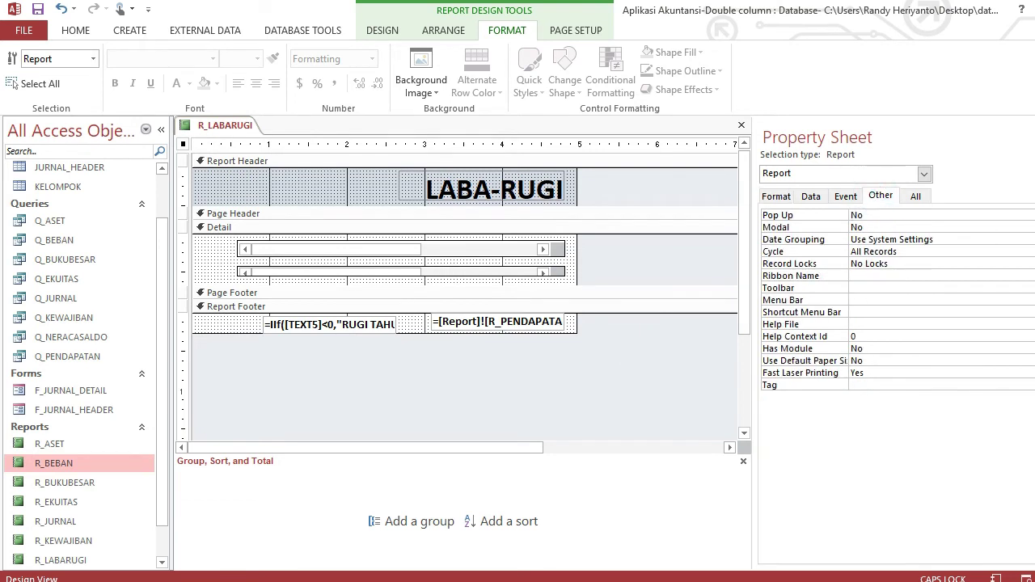
left_click(928, 216)
left_click(518, 161)
left_click(775, 197)
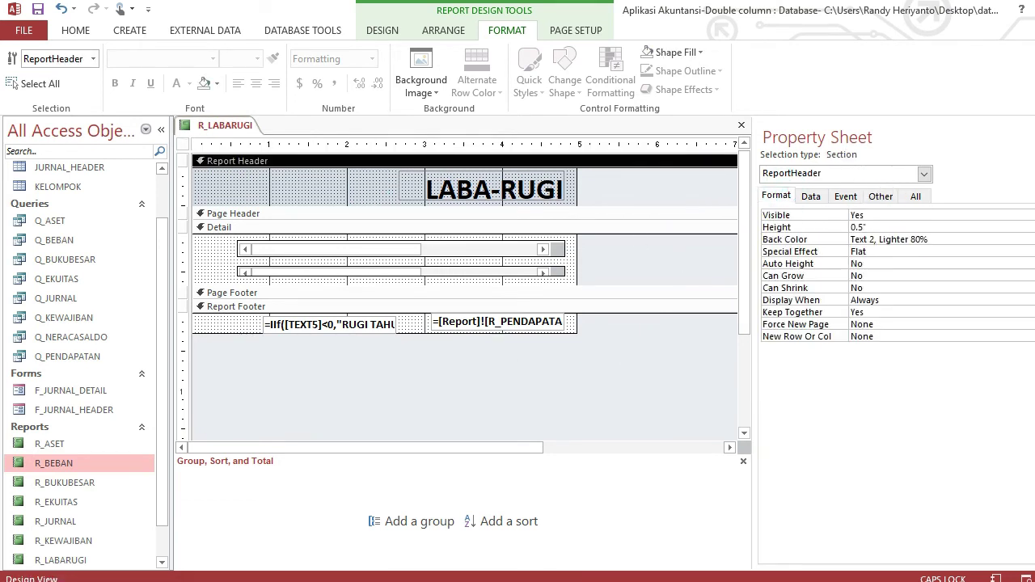
left_click(1030, 239)
left_click(1020, 240)
left_click(862, 296)
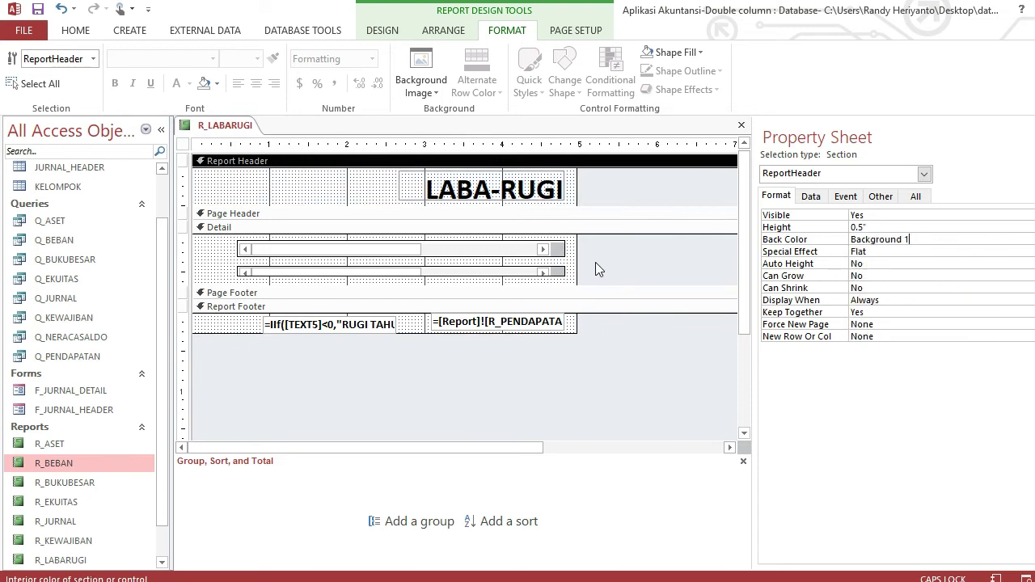
Check R_LABARUGI in Report View and close it.
right_click(225, 125)
left_click(250, 205)
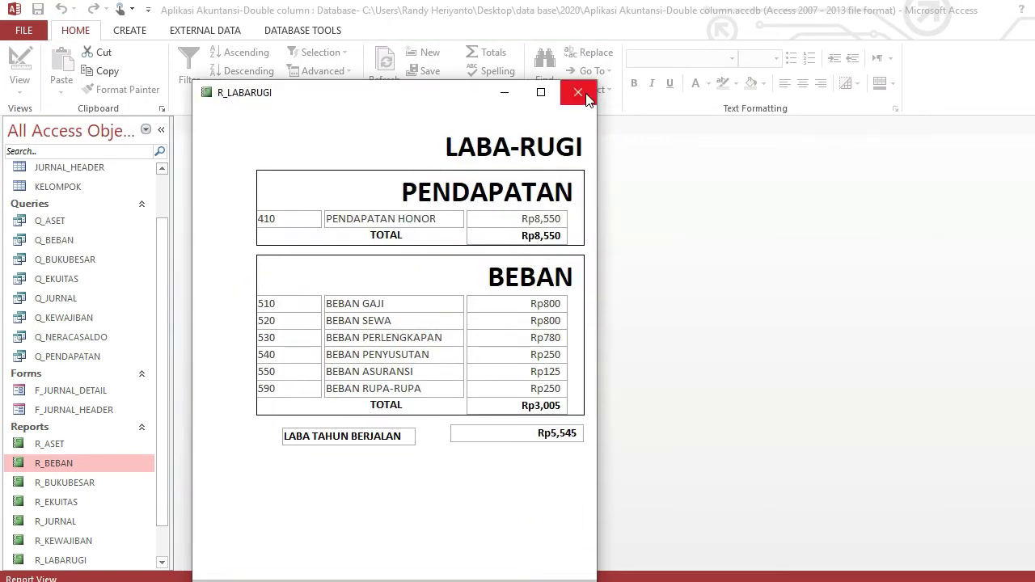
left_click(578, 91)
Create a new blank report in Design View with Report Header and Report Footer sections.
left_click(129, 30)
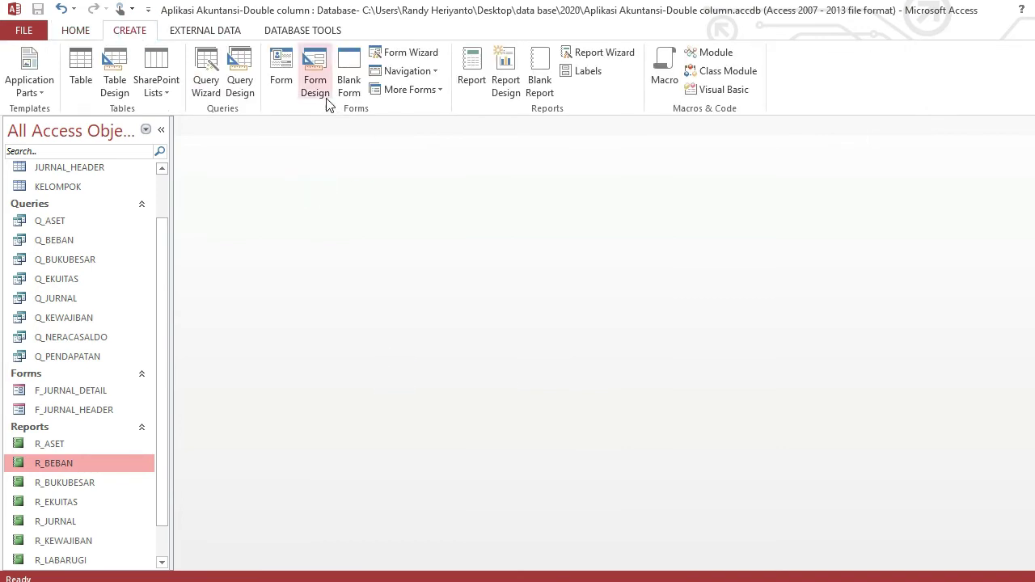
left_click(505, 77)
left_click_drag(552, 187, 552, 170)
right_click(350, 231)
left_click(475, 437)
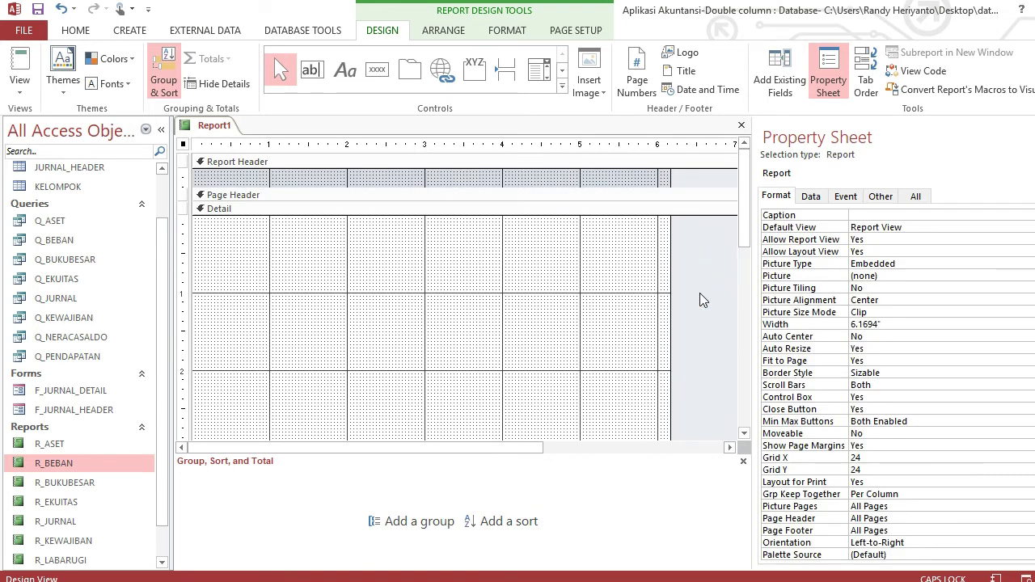
Insert the existing report R_ASET as a subreport in the Detail section and delete its label.
mouse_move(741, 202)
left_mouse_down()
mouse_move(728, 299)
mouse_move(735, 199)
left_mouse_up()
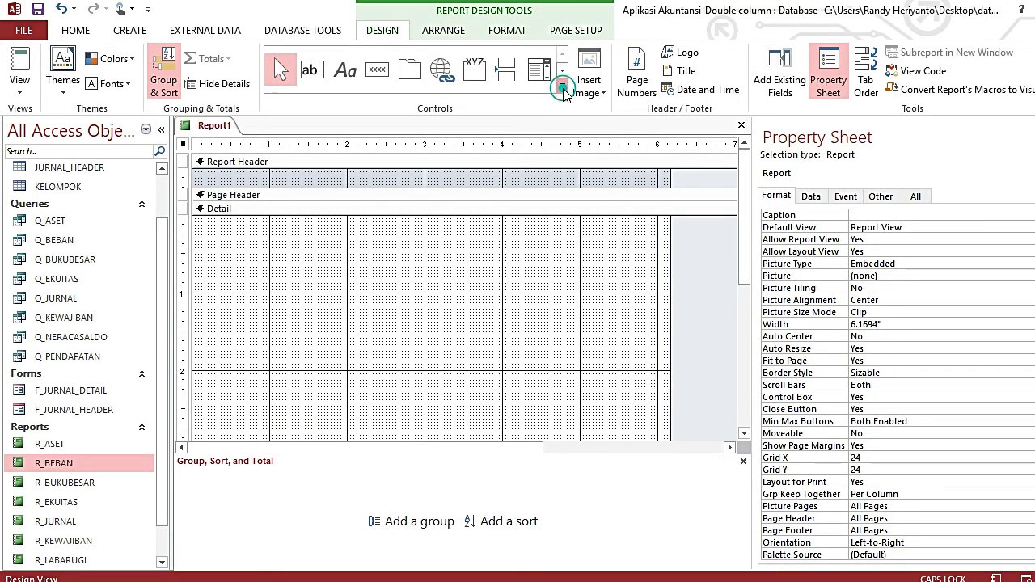
left_click(562, 85)
left_click(282, 131)
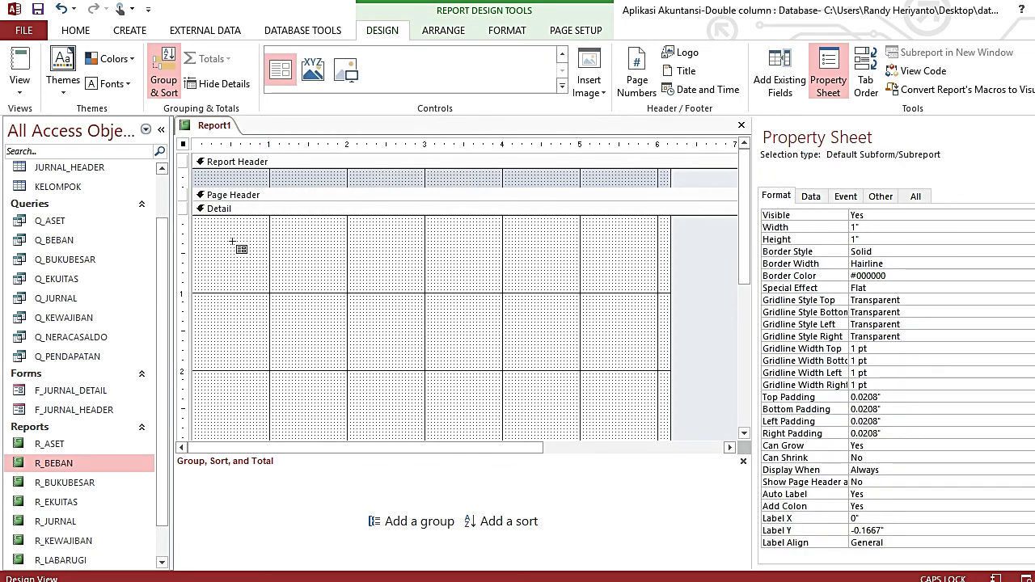
left_click_drag(217, 233, 407, 313)
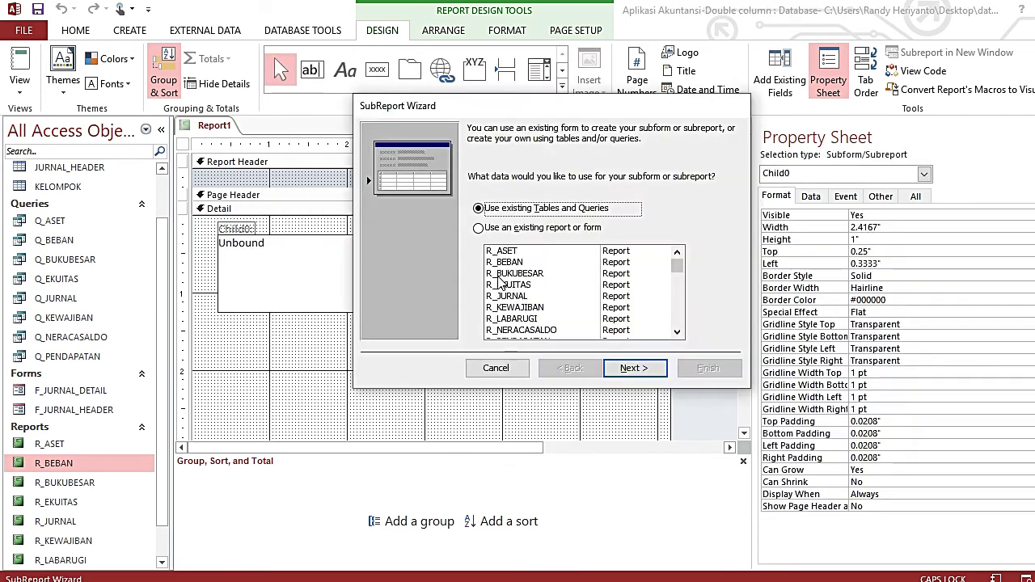
left_click(515, 250)
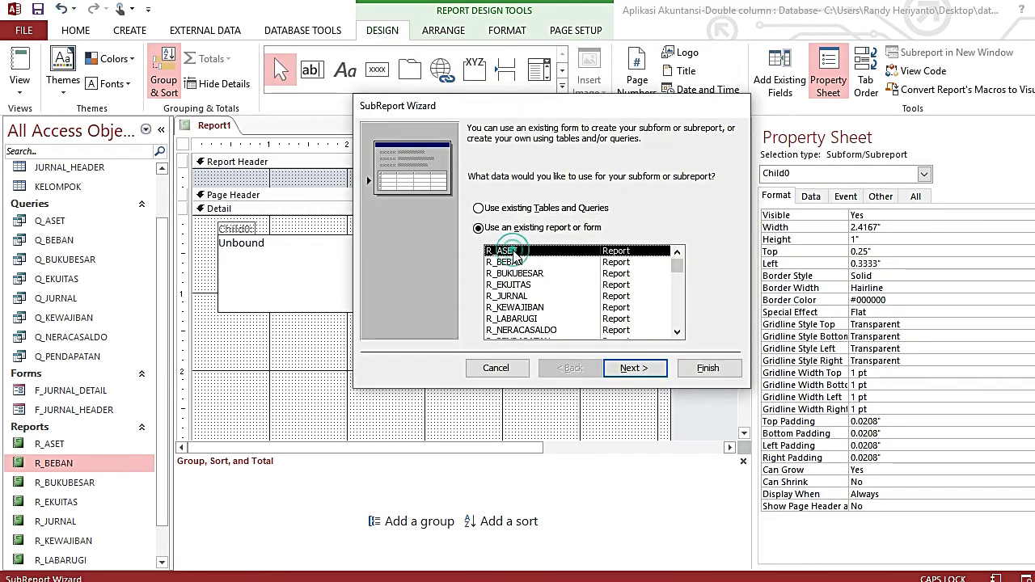
left_click(702, 367)
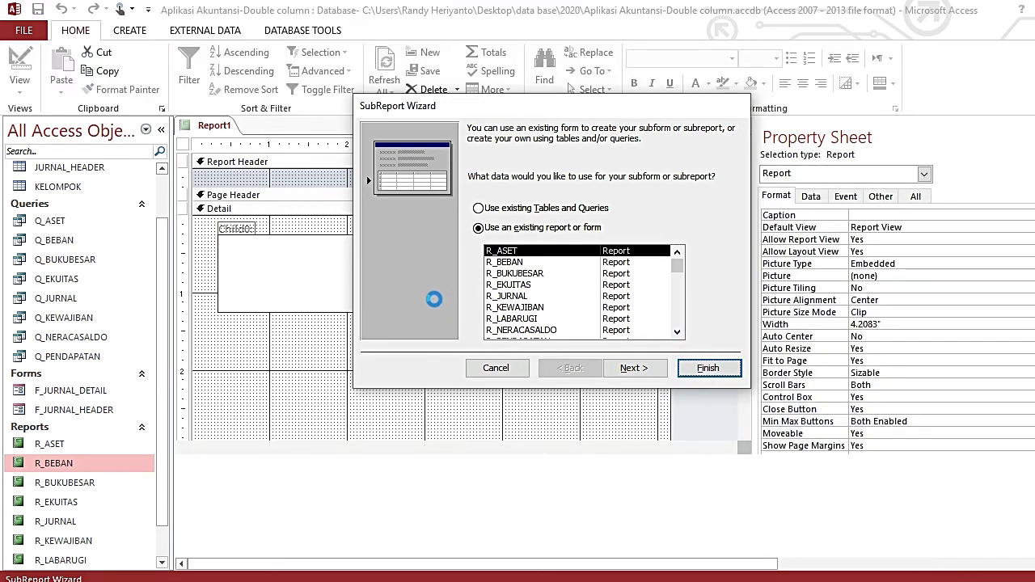
left_click(239, 230)
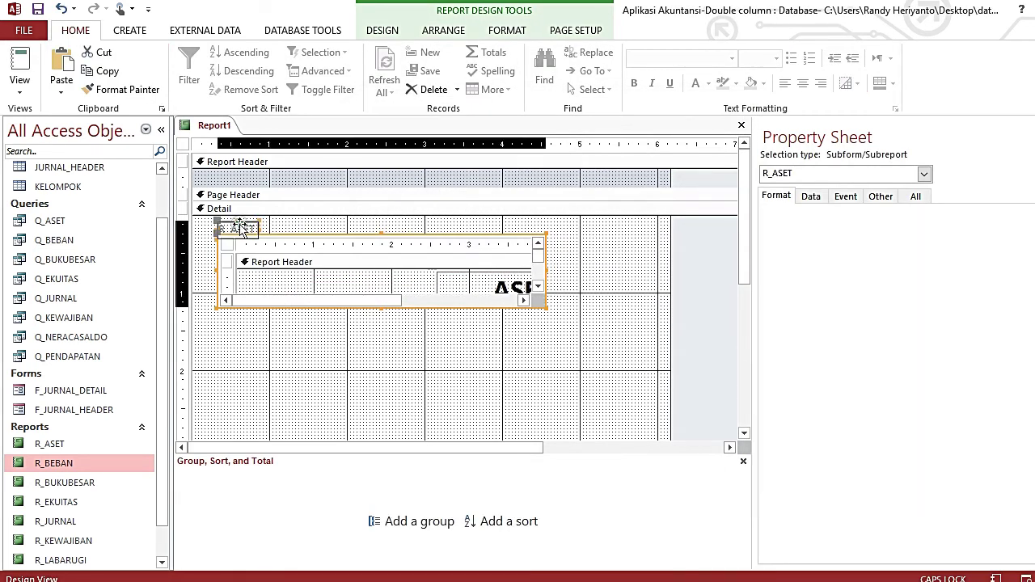
key("Delete")
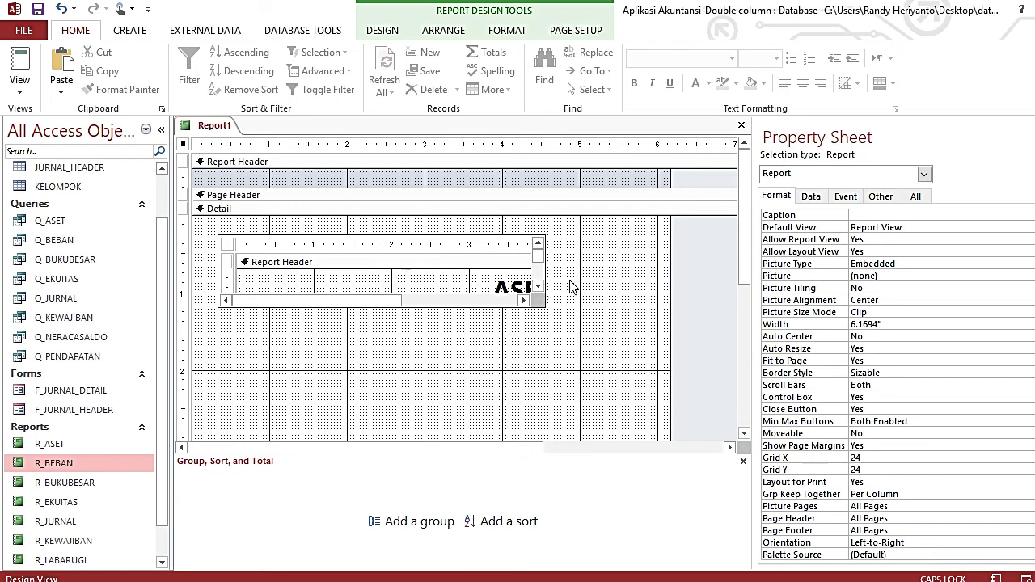
Insert the existing report R_KEWAJIBAN as a subreport to the right of R_ASET in the Detail section.
left_click(576, 278)
left_click(576, 273)
left_click(574, 272)
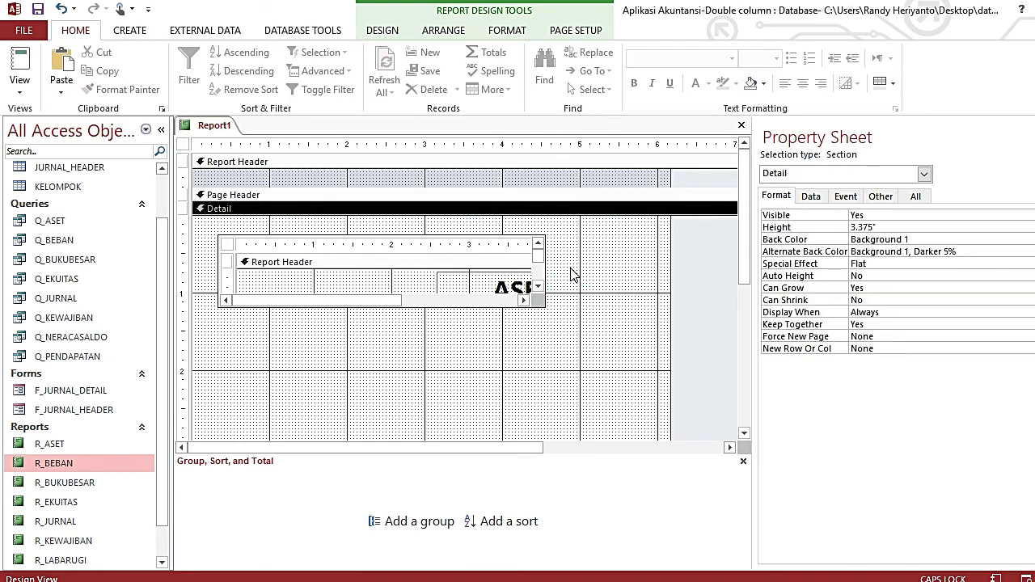
left_click(590, 257)
left_click(378, 29)
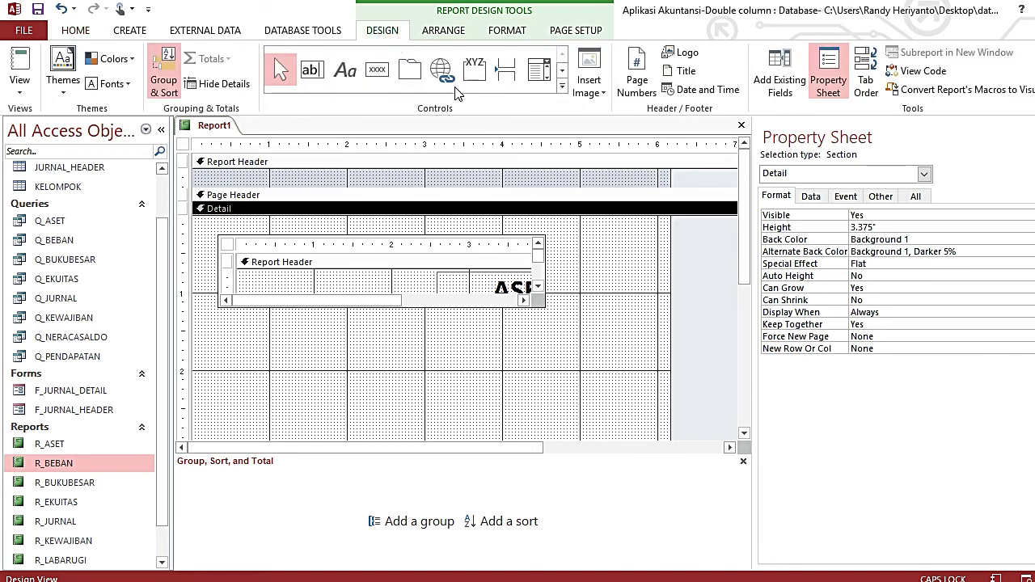
left_click(561, 86)
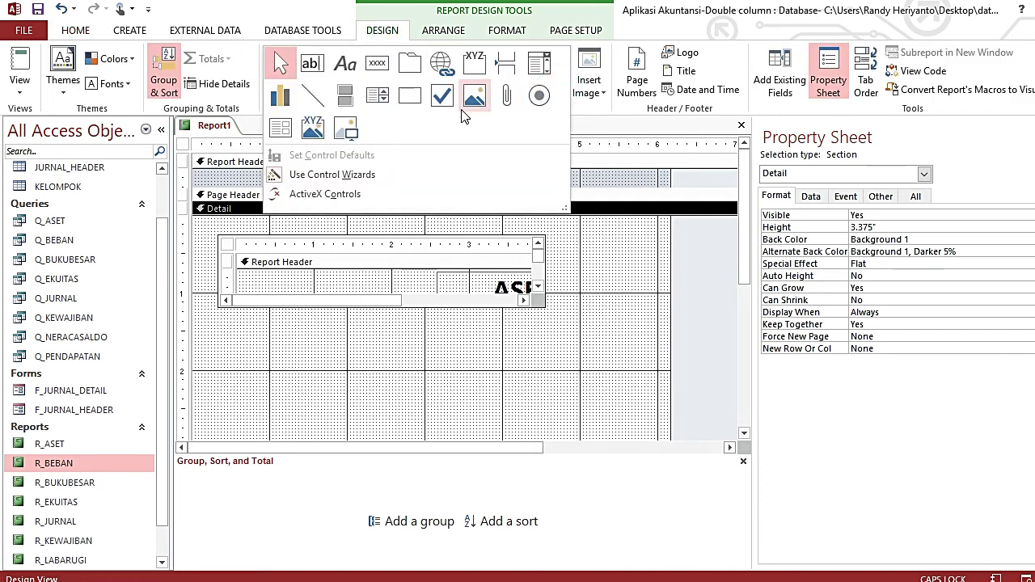
left_click(280, 128)
left_click_drag(558, 240, 668, 279)
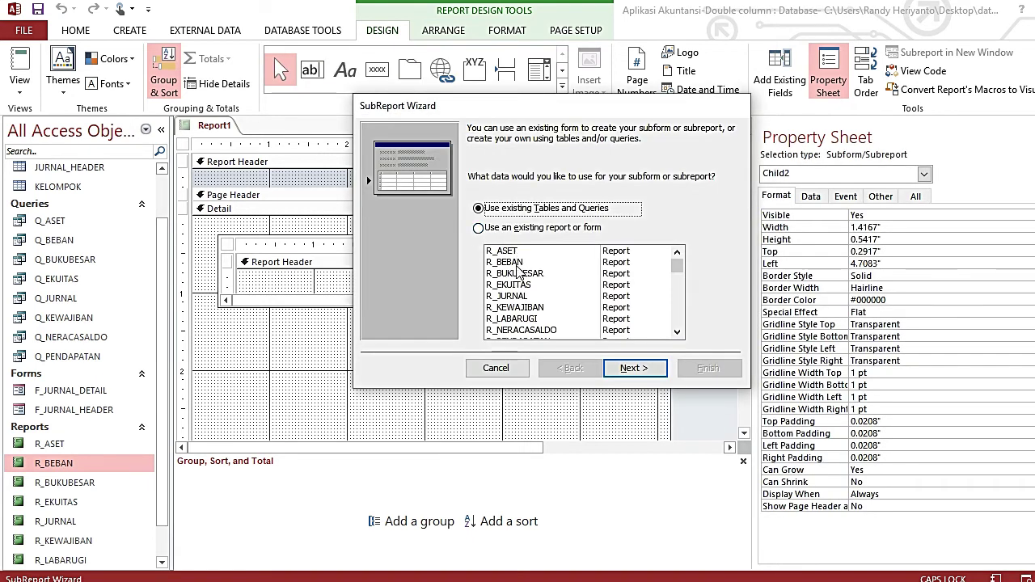
left_click(531, 311)
left_click(692, 366)
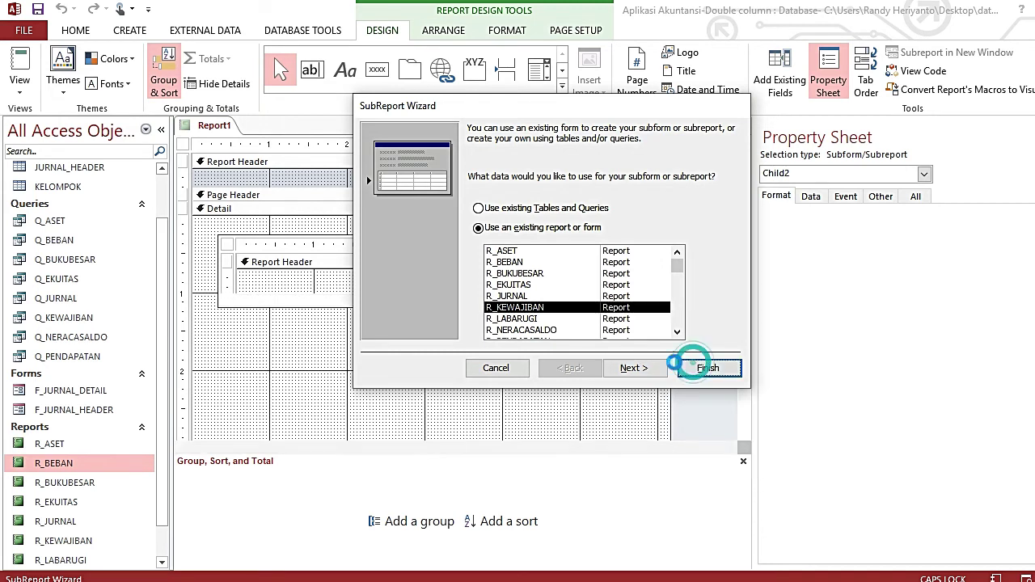
Insert the existing report R_EKUITAS as a subreport below R_KEWAJIBAN and delete the labels of both subreports.
left_click(396, 34)
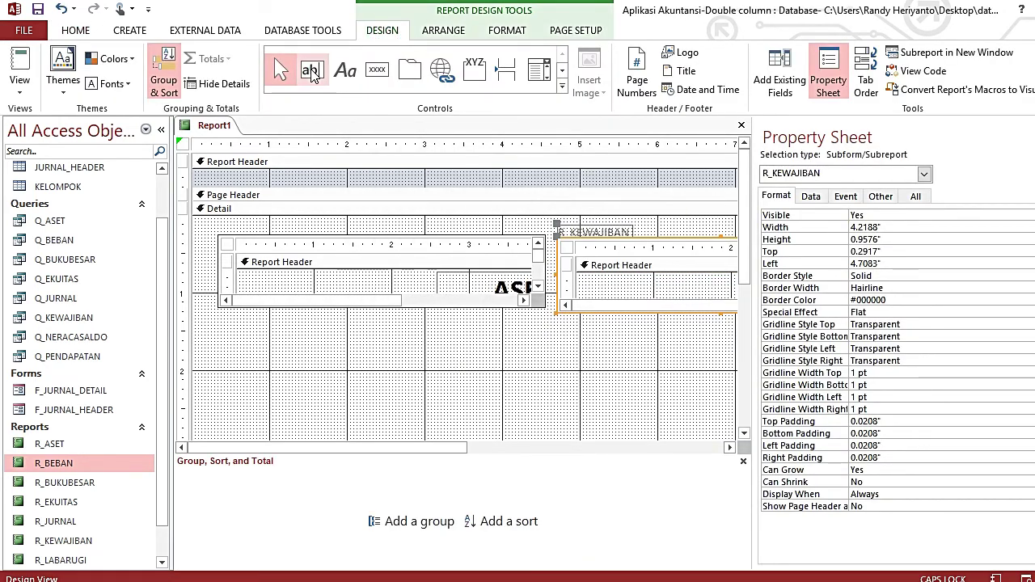
left_click(311, 71)
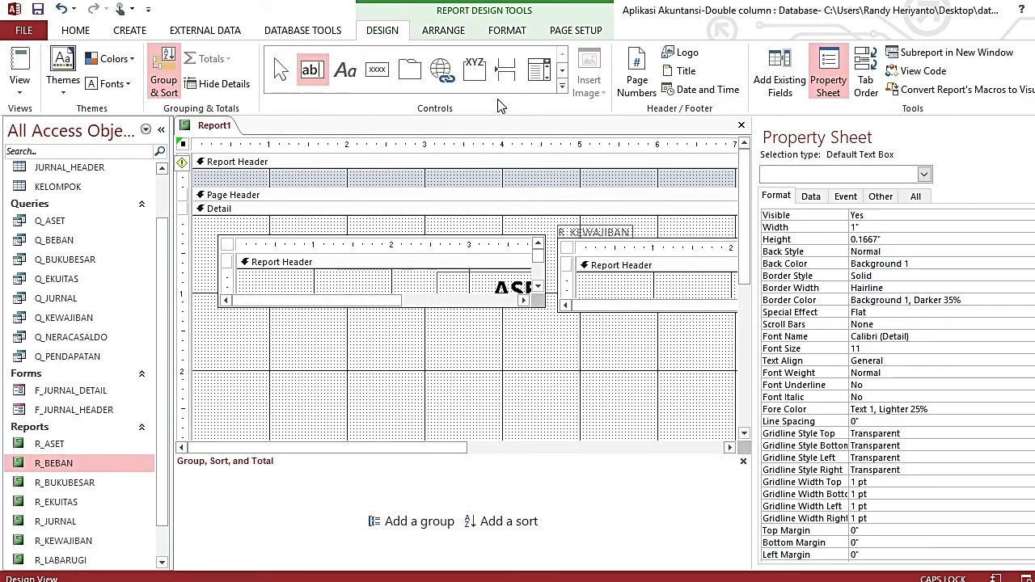
left_click(564, 93)
left_click(279, 127)
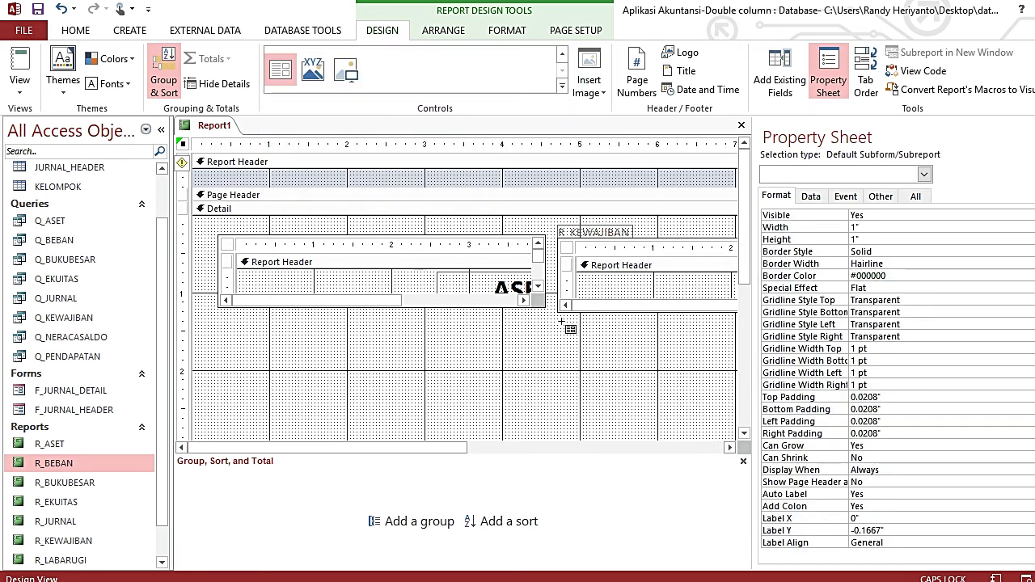
left_click_drag(559, 321, 724, 384)
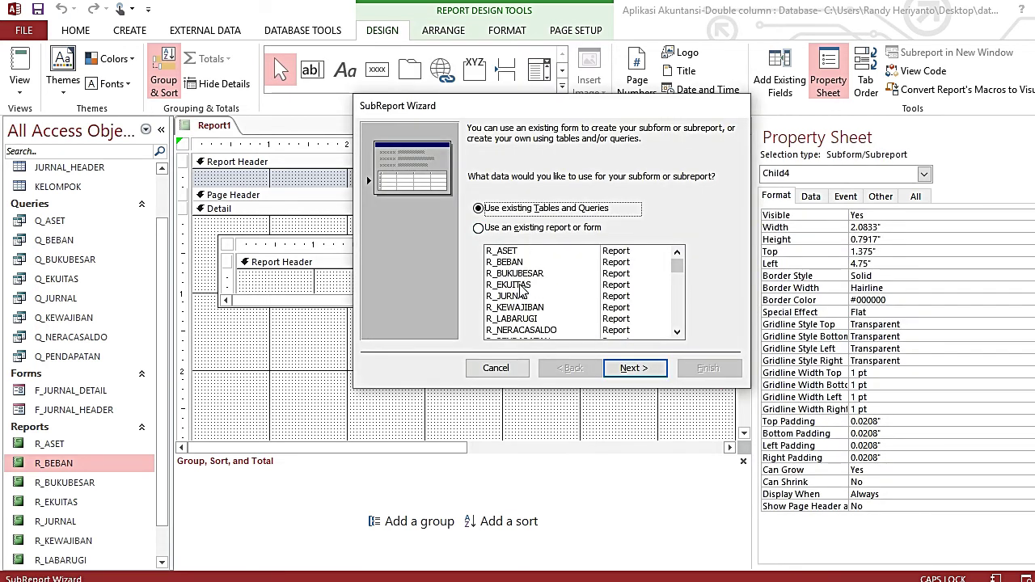
left_click(521, 287)
left_click(697, 368)
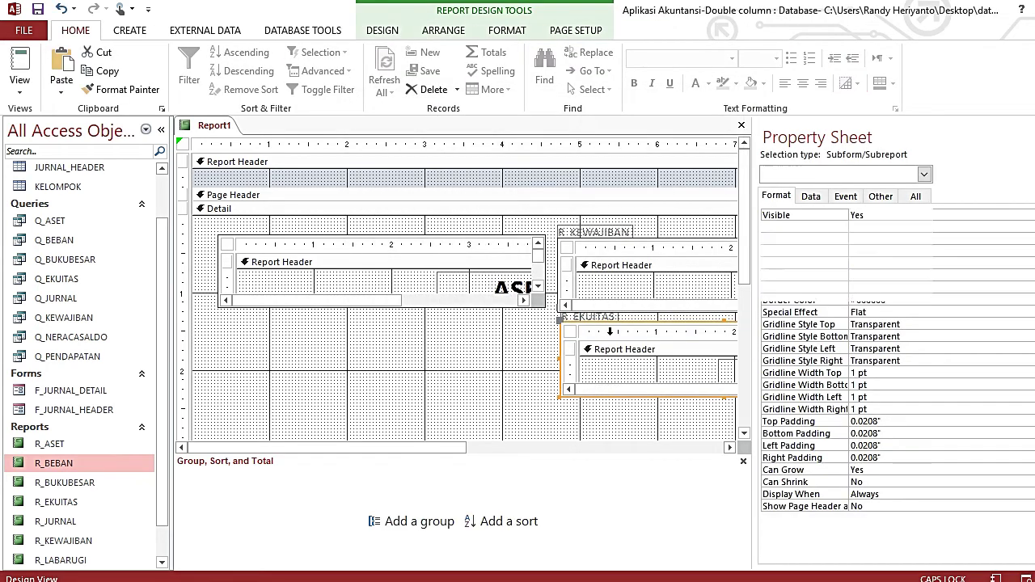
left_click(402, 372)
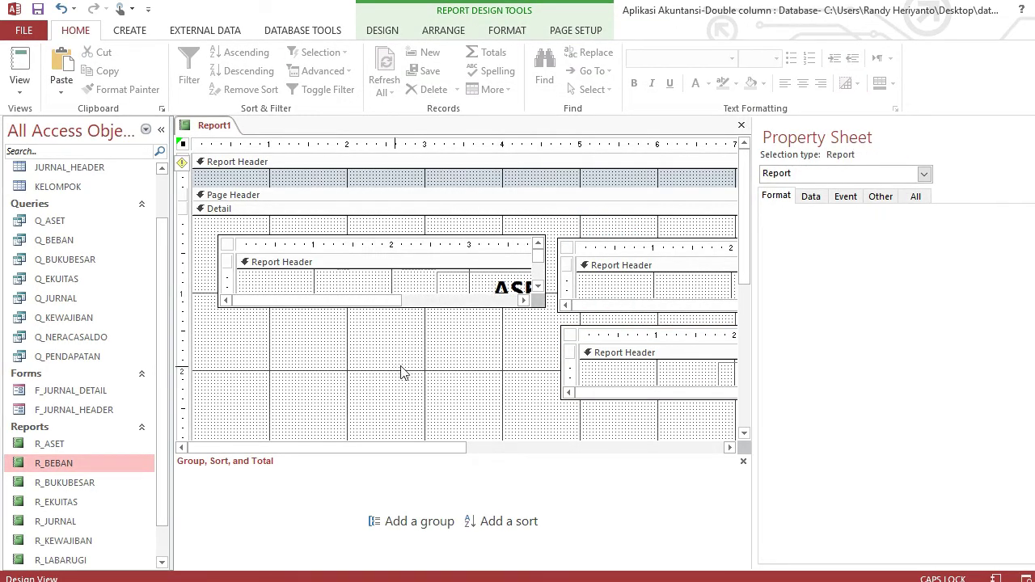
Shrink the R_ASET, R_KEWAJIBAN and R_EKUITAS subreports to thin strips by reducing their heights.
left_click(386, 310)
left_click_drag(386, 311, 386, 255)
left_click(570, 284)
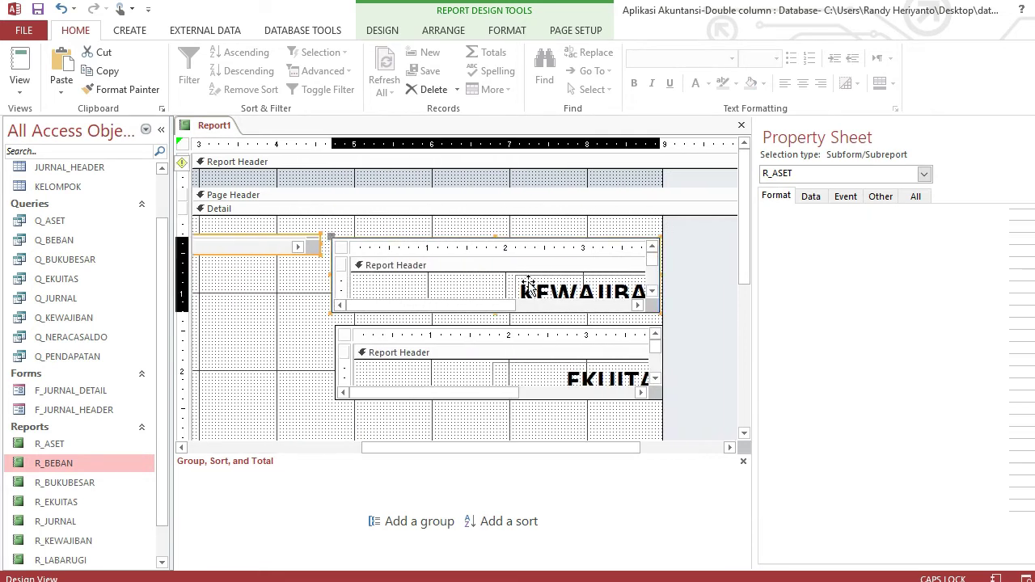
left_click_drag(496, 311, 485, 257)
left_click(501, 400)
left_click_drag(501, 400, 501, 267)
Shorten the Detail section to about 1.42 inches and move R_EKUITAS up directly below R_KEWAJIBAN.
left_click_drag(429, 447, 286, 448)
scroll(743, 428, "down", 5)
left_click_drag(649, 280, 649, 115)
left_click_drag(624, 303, 602, 263)
scroll(708, 296, "up", 3)
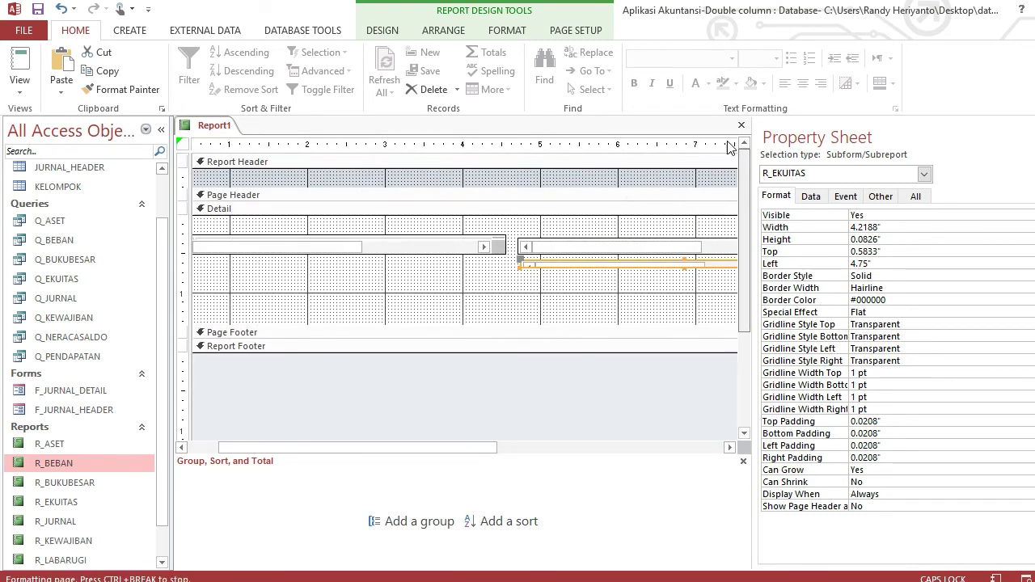
Move the three subreports up to the top edge of the Detail section.
left_click(488, 235)
left_click_drag(488, 234, 547, 229)
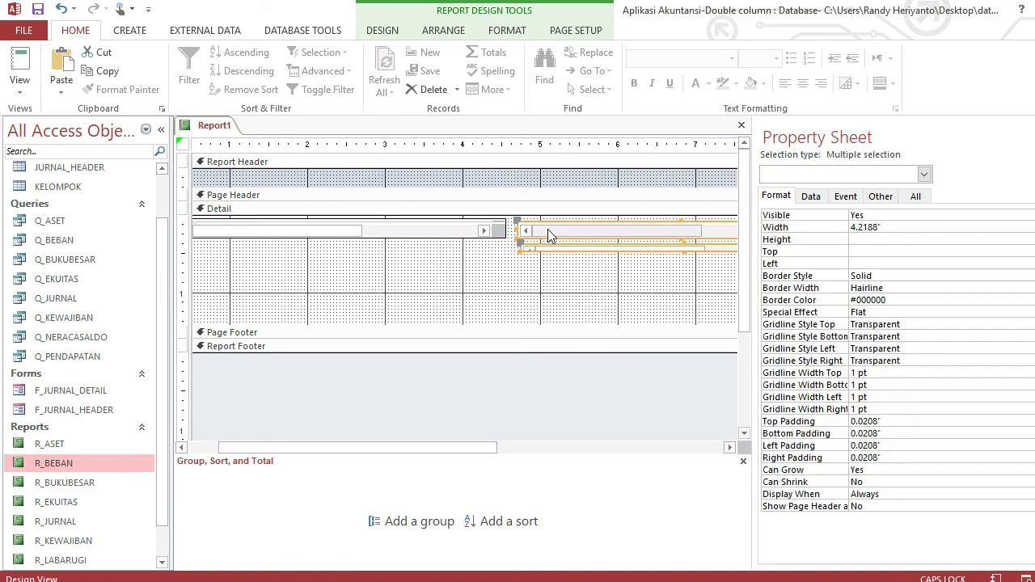
left_click(568, 320)
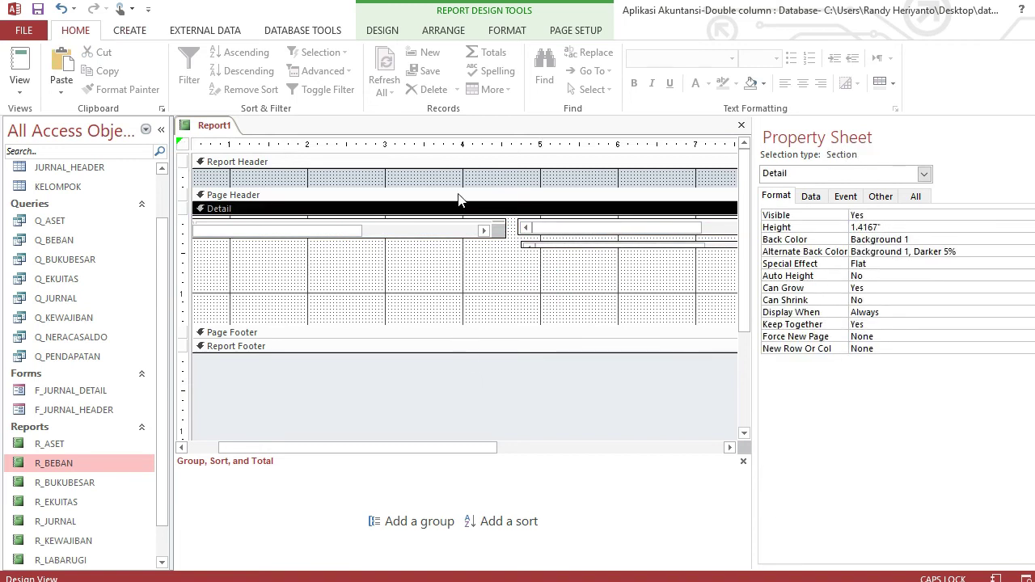
Preview the combined report in Report View and return to Design View.
left_click(581, 358)
left_click(19, 85)
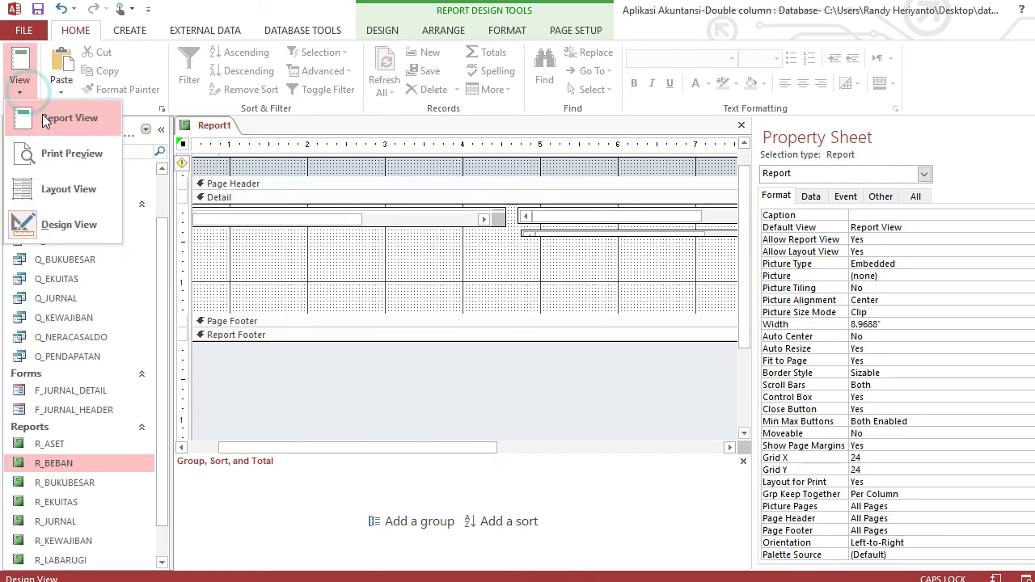
left_click(42, 114)
right_click(967, 225)
left_click(990, 272)
Make the Report Header background white and add a label there reading LAPORAN POSISI KEUANGAN.
left_click(501, 178)
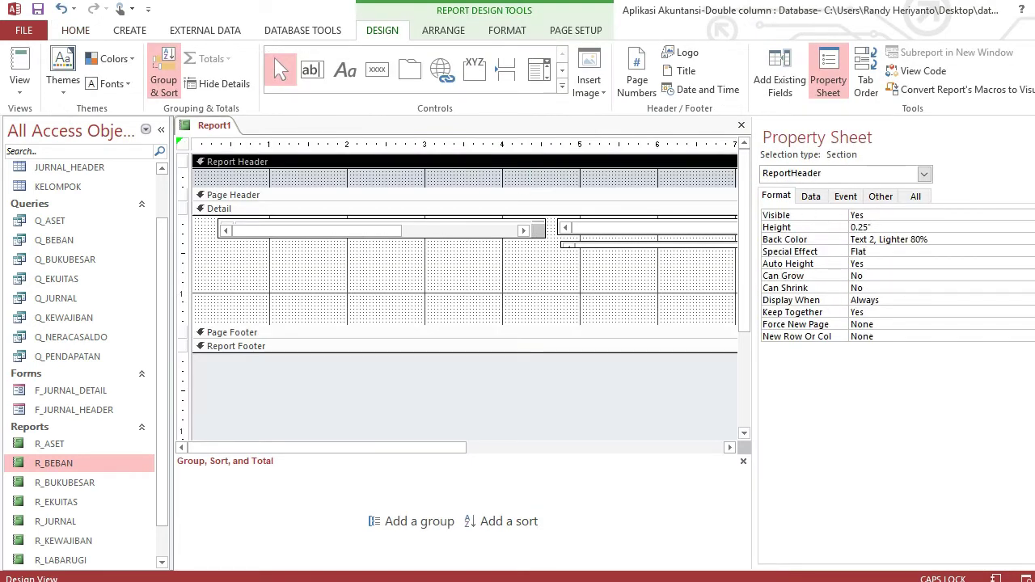
left_click(975, 239)
left_click(857, 291)
left_click(345, 69)
left_click_drag(529, 171, 713, 209)
type("LA")
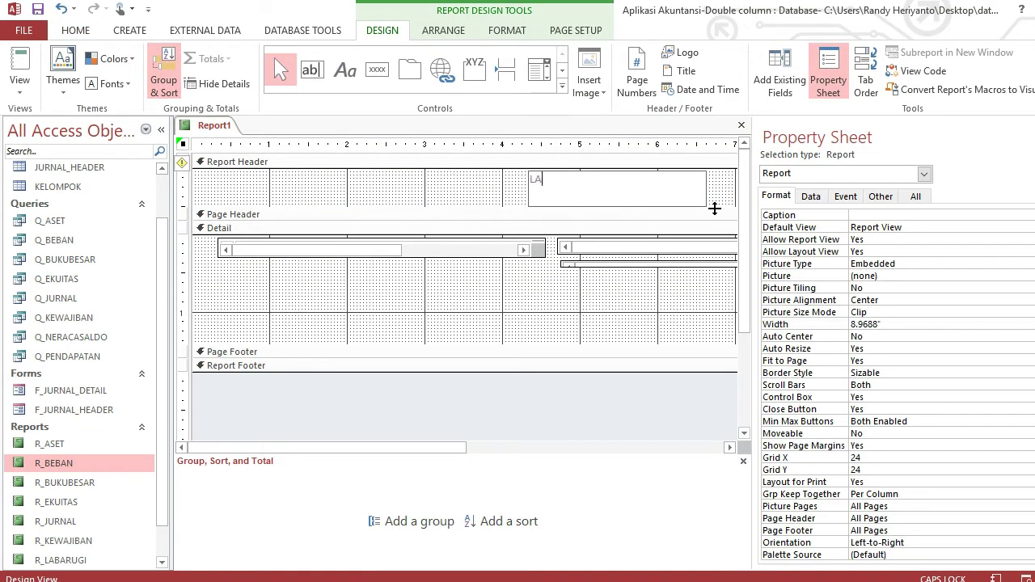
type("PORAN POSISI KEUANGAN")
key("Return")
Format the title label as bold 28 pt text in black and enlarge it to fit its caption.
left_click(507, 30)
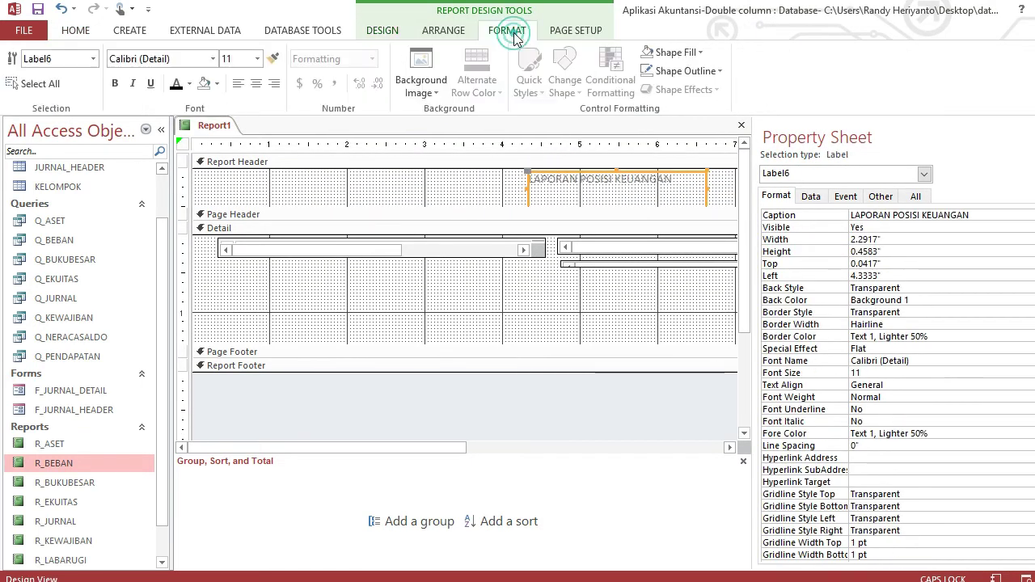
left_click(115, 83)
left_click(257, 58)
left_click(248, 278)
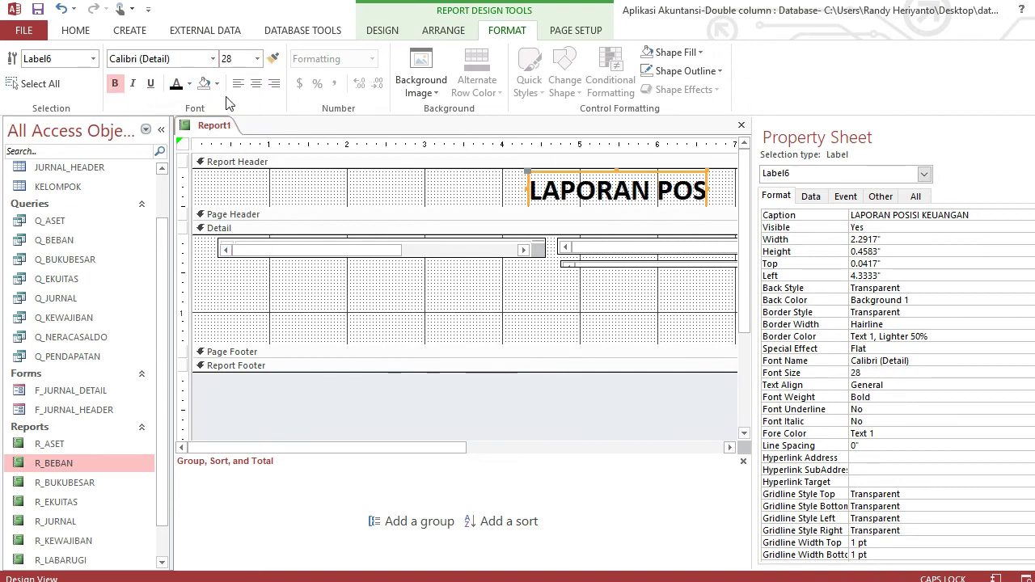
mouse_move(528, 194)
left_mouse_down()
mouse_move(342, 201)
mouse_move(514, 201)
left_mouse_up()
key("ctrl+r")
left_click(709, 303)
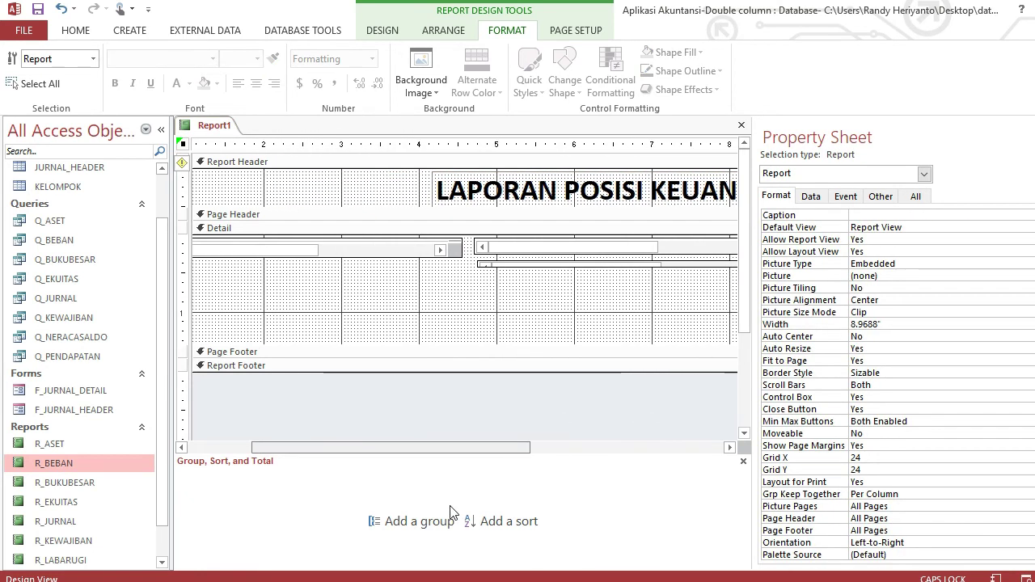
mouse_move(556, 343)
left_mouse_down()
mouse_move(550, 279)
mouse_move(555, 342)
left_mouse_up()
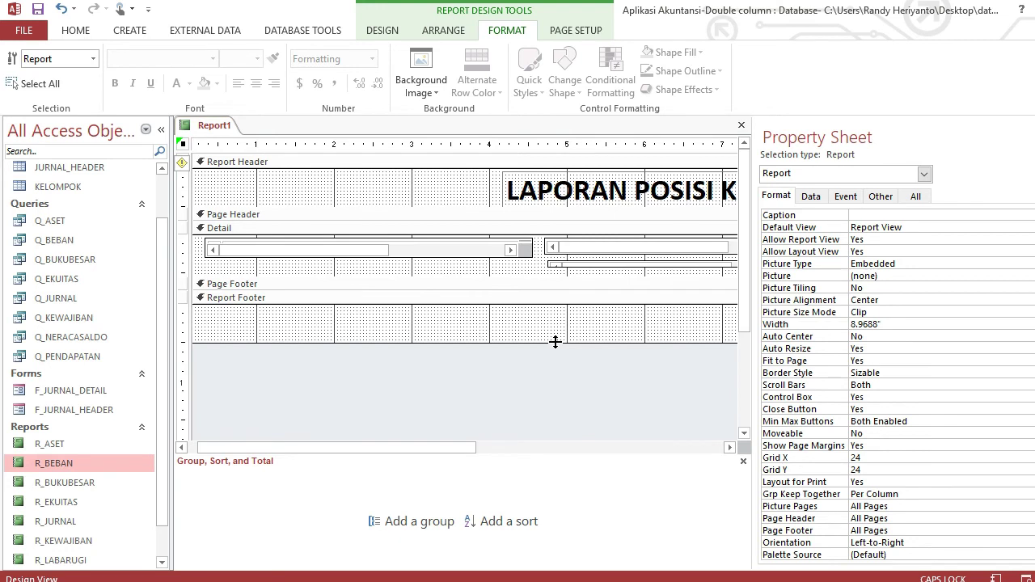
left_click(376, 31)
key("ctrl+z")
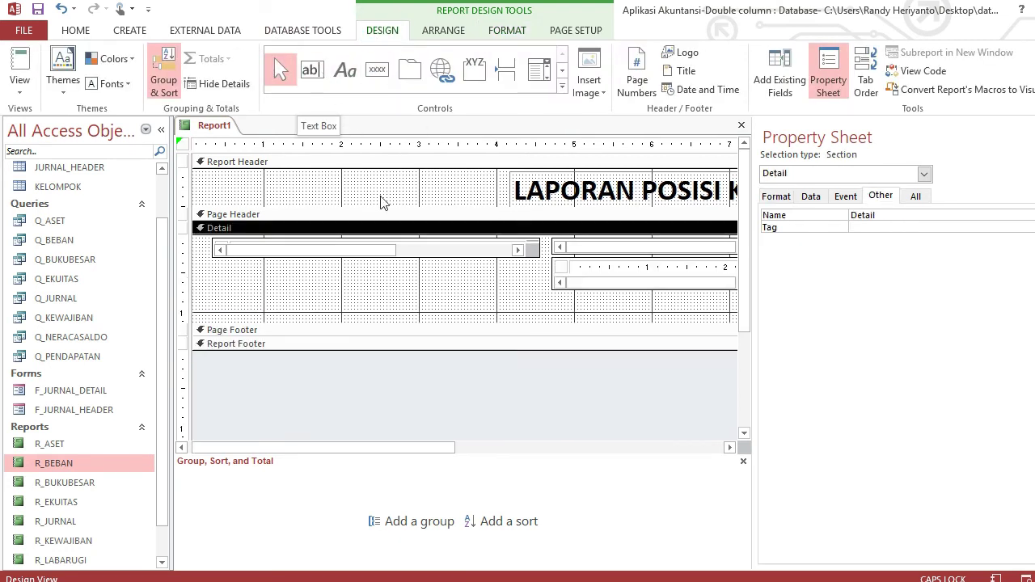
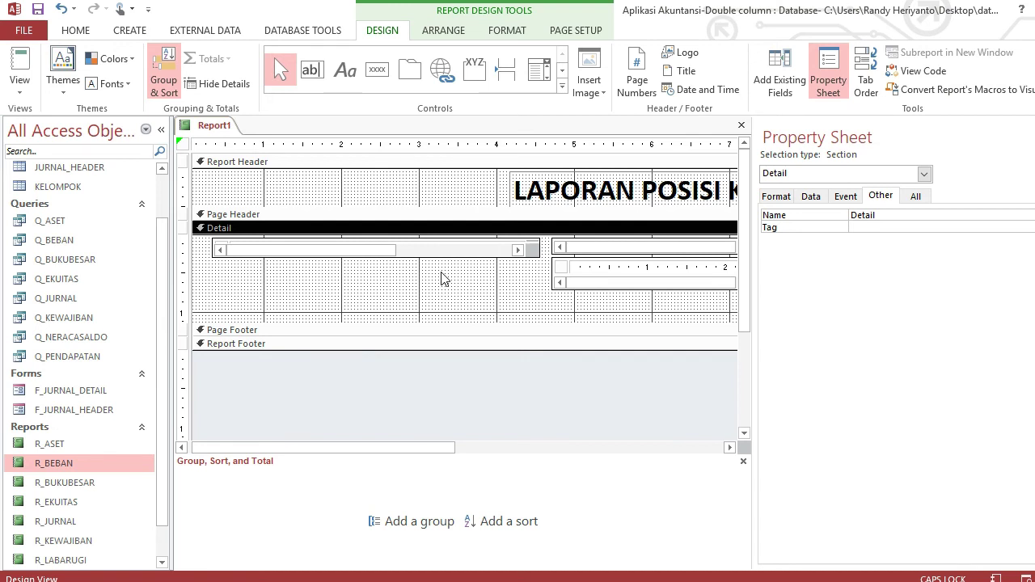
Add a text box with =REPORT!R_ASET!TEXT3 below the R_ASET subreport and caption its label TOTAL ASET.
left_click(311, 69)
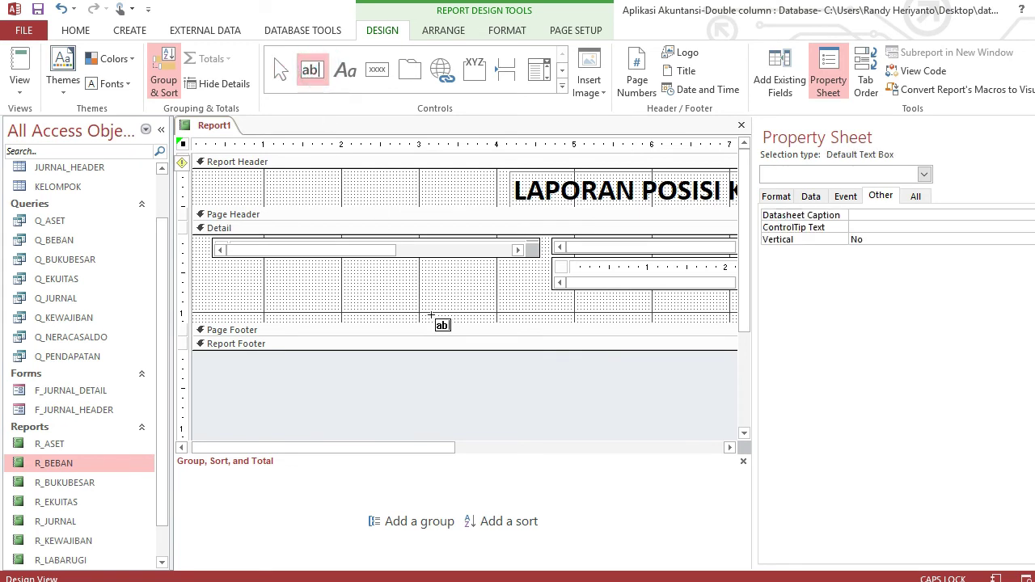
left_click_drag(367, 289, 507, 315)
left_click(482, 314)
type("=REPORT!R_ASET!TEXT")
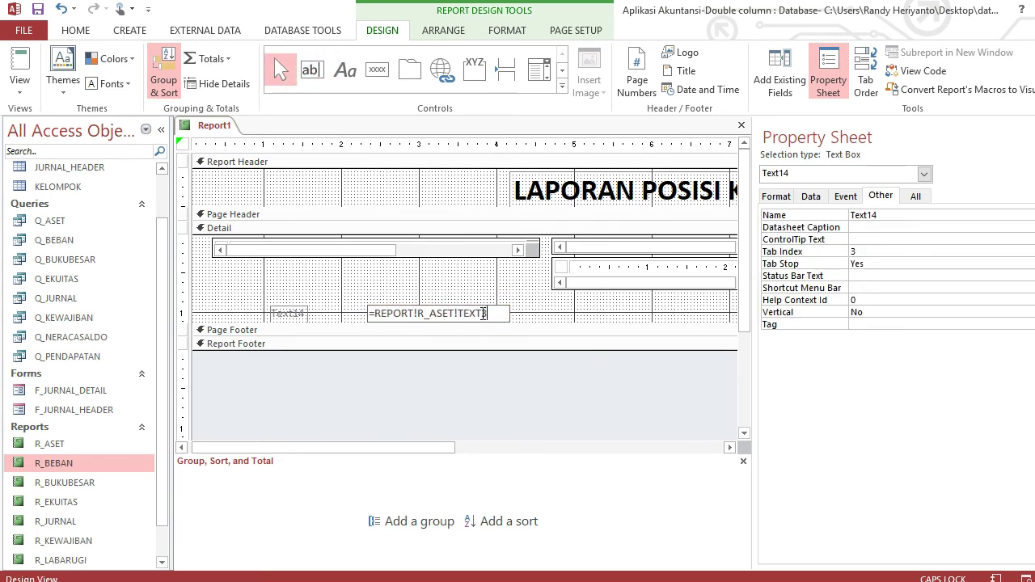
left_click(288, 313)
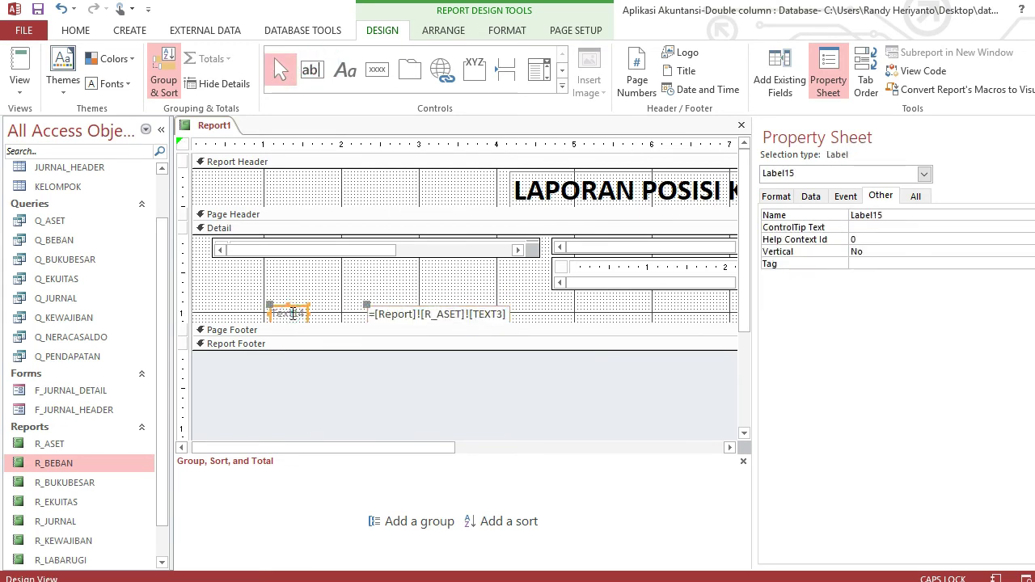
mouse_move(441, 448)
left_mouse_down()
mouse_move(571, 460)
mouse_move(435, 459)
left_mouse_up()
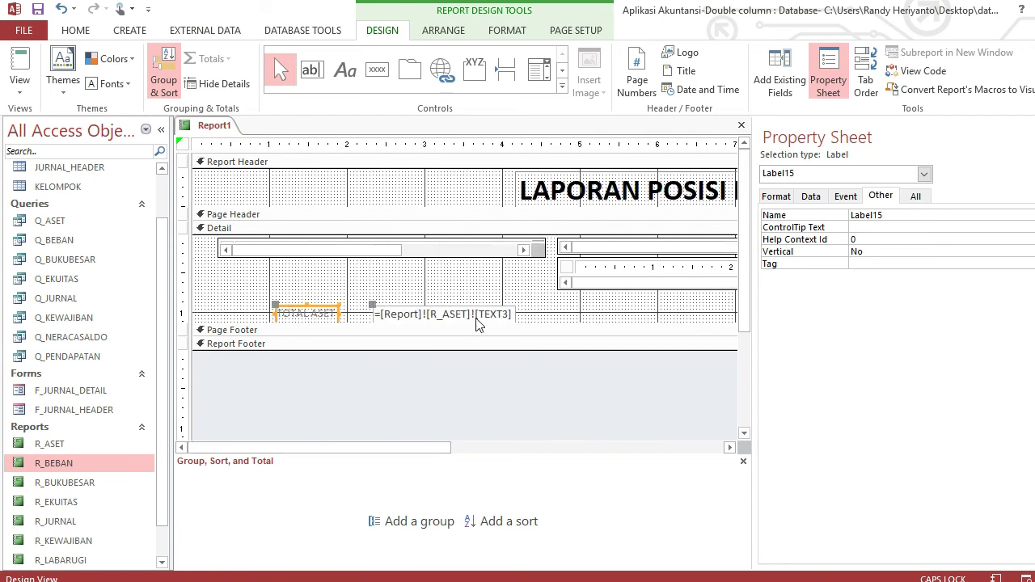
Copy the total assets text box, place the duplicate below the R_EKUITAS subreport and delete its attached label.
left_click(478, 316)
key("ctrl+c")
key("ctrl+v")
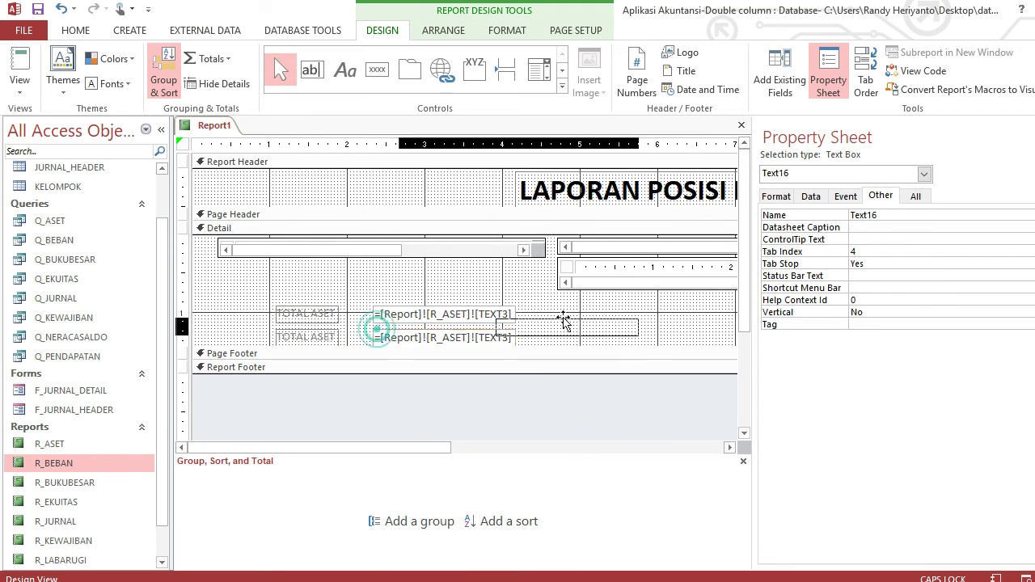
left_click_drag(388, 346, 646, 308)
left_click(489, 319)
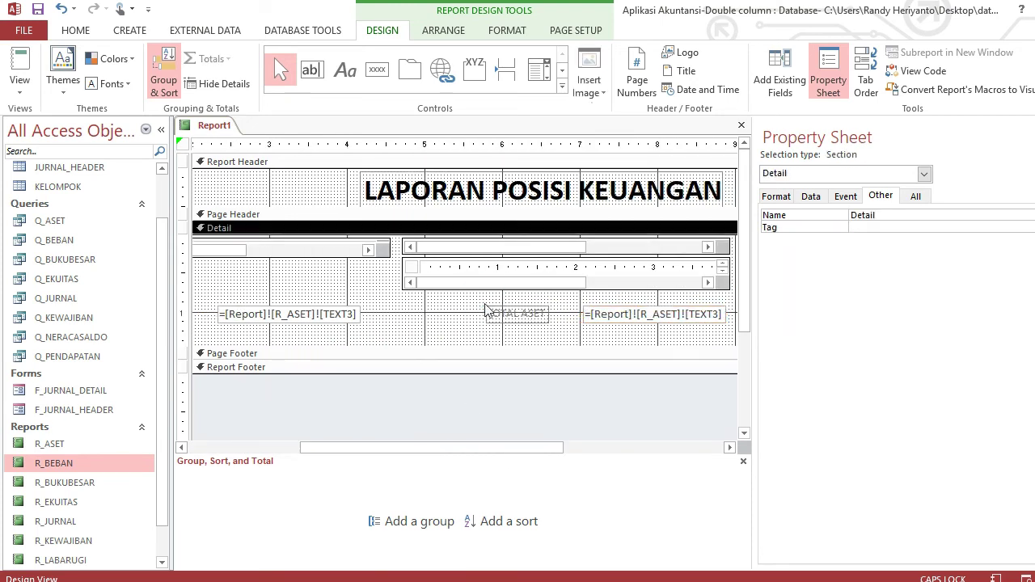
left_click(490, 308)
key("Delete")
Set the copied text box's expression to =REPORT!R_ASET!TEXT3-REPORT!R_KEWAJIBAN!TEXT3-REPORT!R_EKUITAS!TEXT3.
left_click(607, 318)
left_click(607, 318)
key("ctrl+a")
key("BackSpace")
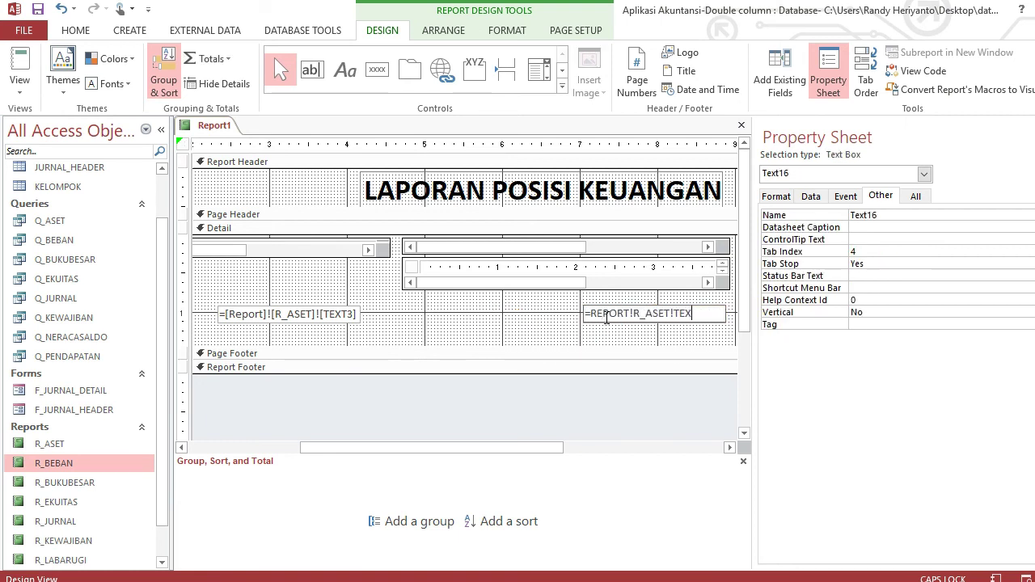
type("=REPORT!R_ASET!TEXT3-REPORT!R_KEWAJIBAN!TEXT")
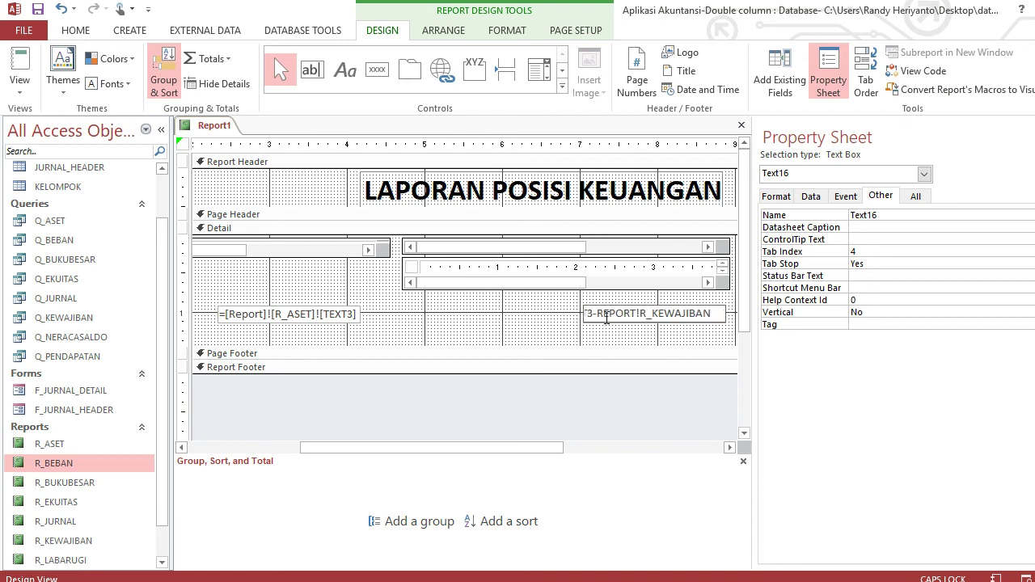
type("3-REPORT!R_")
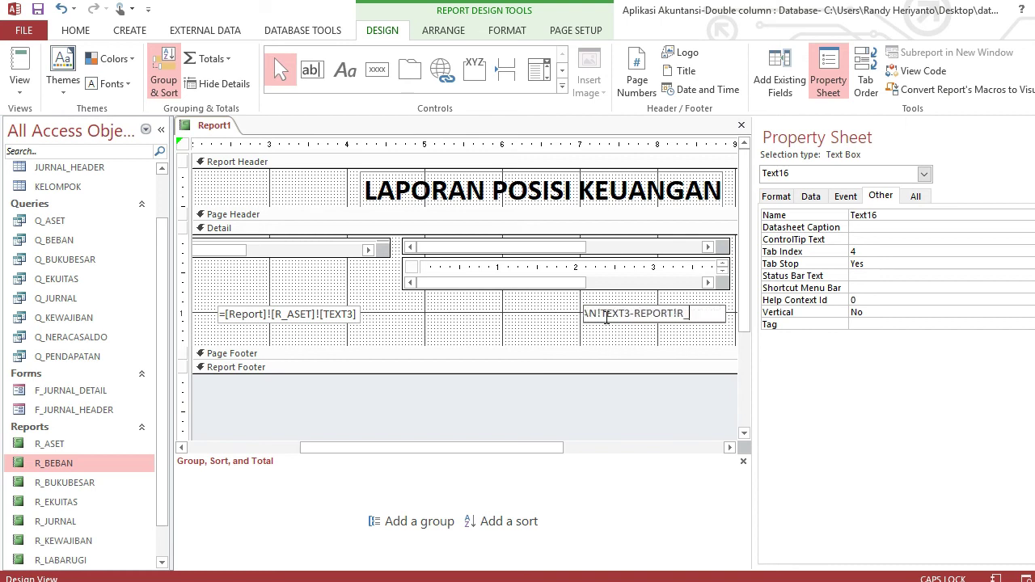
type("EKUITAS!TEXT3")
key("Return")
Duplicate the difference text box, place the copy on the same row just before it and clear its expression.
key("ctrl+c")
key("ctrl+v")
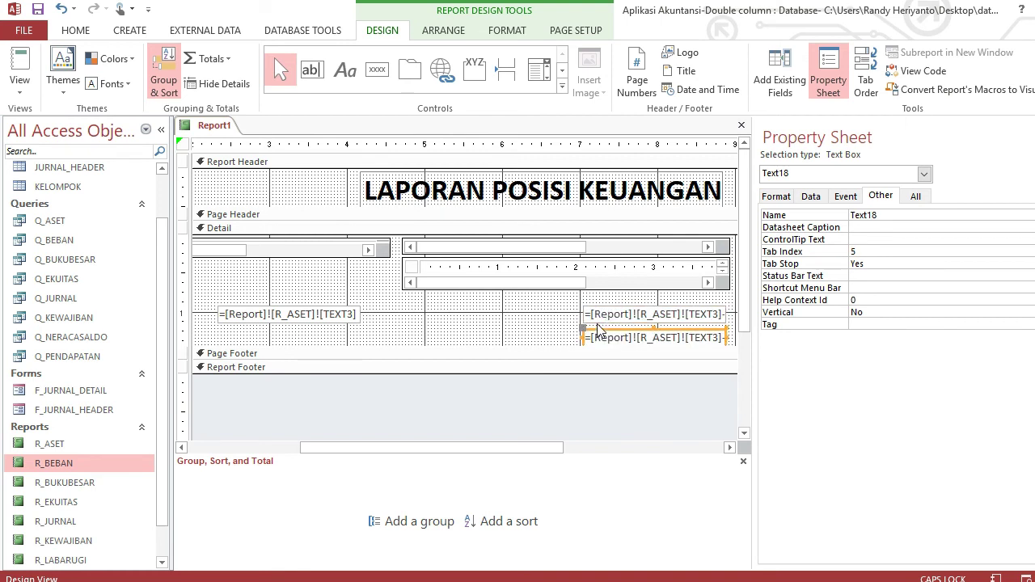
left_click_drag(580, 328, 427, 308)
left_click(469, 310)
key("ctrl+a")
key("Delete")
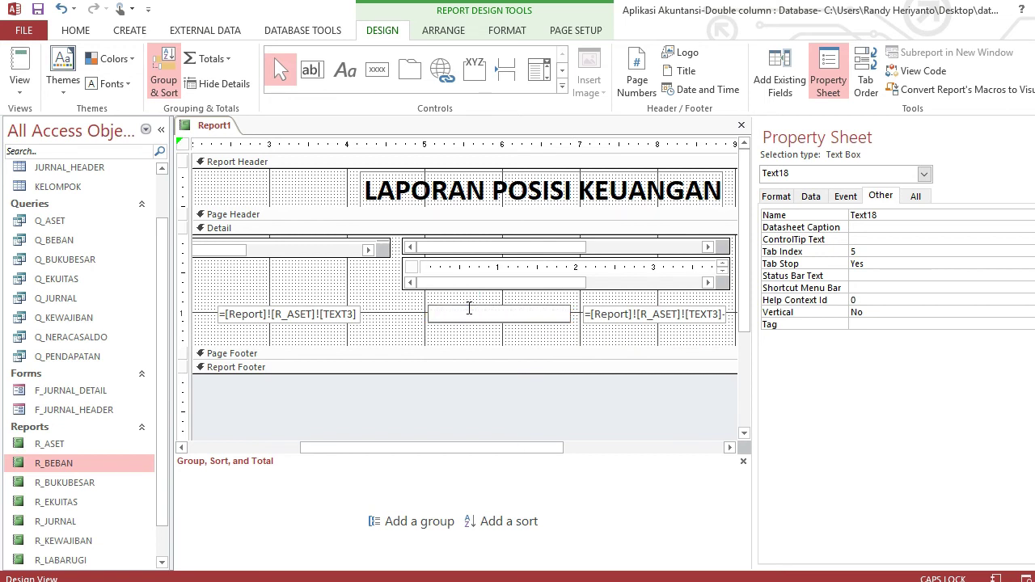
Enter =IIF(TEXT16<0,"RUGI TAHUN BERJALAN","LABA TAHUN BERJALAN") in the emptied text box as the profit or loss caption.
key("Return")
left_click(623, 314)
left_click(539, 311)
type("=IIF(TEXT16<0,\"RUGI TAHUN BERJALAN\",\"LABA TAHUN BERJAL")
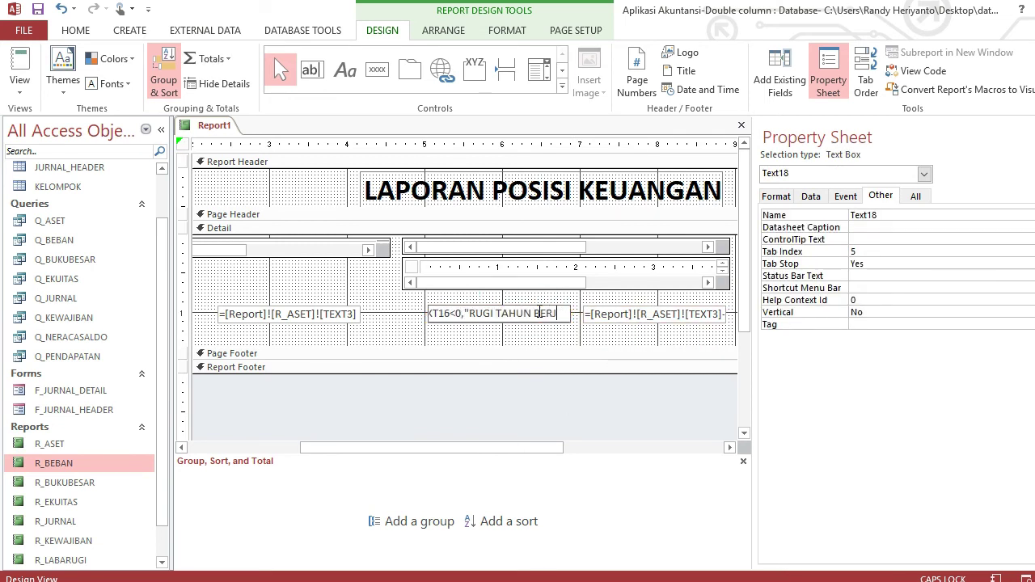
type("AN\"")
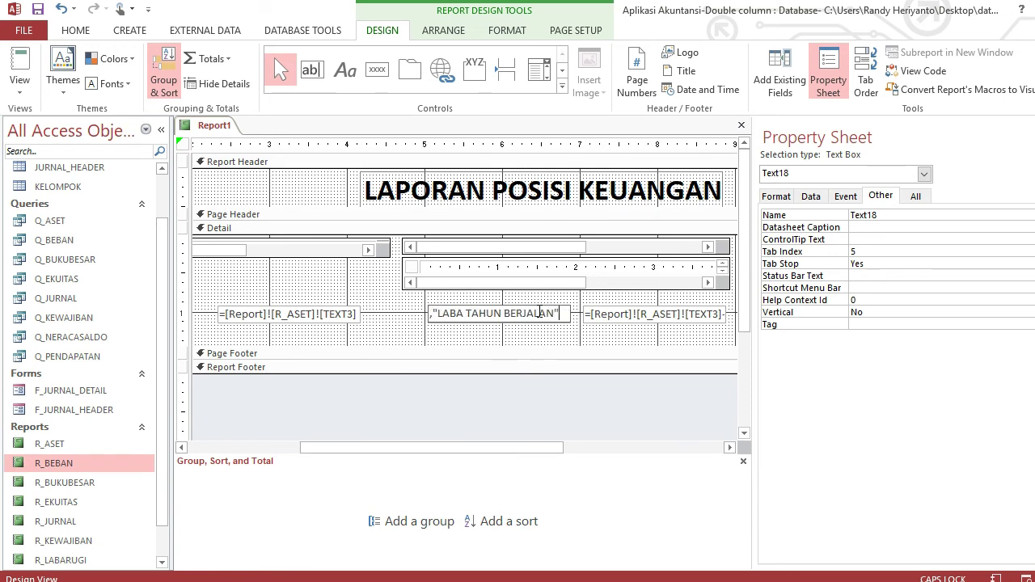
type(")")
key("Return")
Lower the TOTAL ASET label and text box, then place a copy of the pair on the same row below the profit or loss fields.
left_click(631, 316)
scroll(485, 315, "left", 3)
left_click_drag(267, 335, 420, 300)
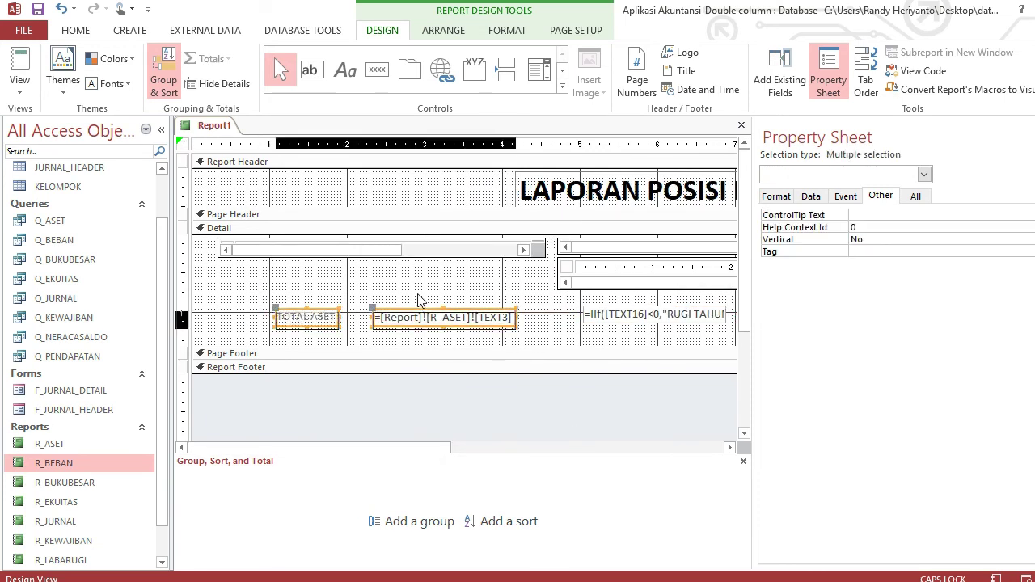
key("ctrl+c")
key("ctrl+v")
key("Right")
key("Right")
key("Right")
key("Right")
key("Right")
key("Right")
key("Right")
key("Right")
key("Up")
key("Up")
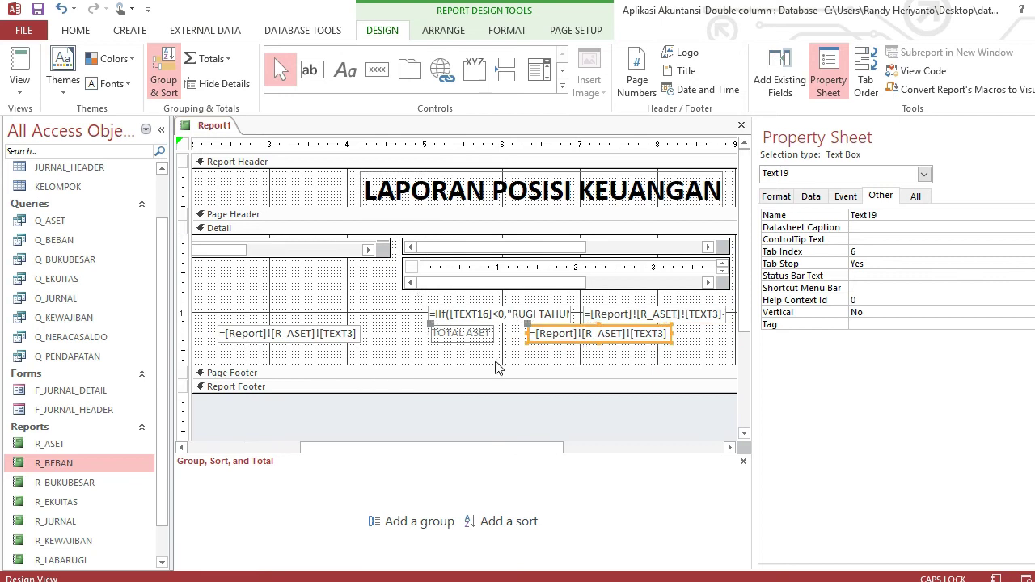
left_click_drag(530, 325, 586, 325)
Change the copied label to TOTAL KEWAJIBAN DAN EKUITAS and shift it left, clear of its text box.
left_click(474, 335)
type("KE")
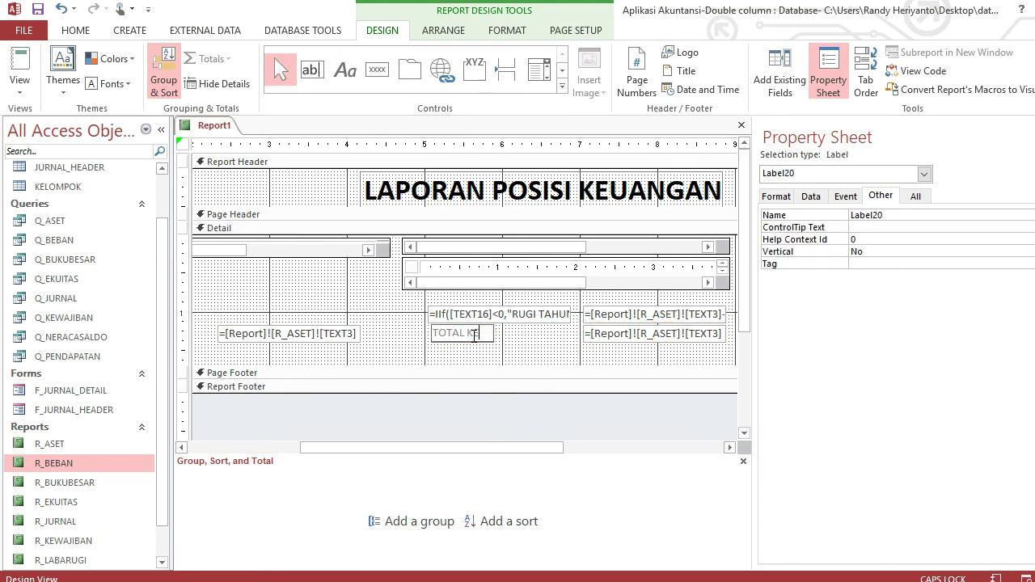
type("WAJIBAN DAN EKUITAS")
key("Return")
left_click_drag(433, 331, 404, 326)
Replace the expression beside TOTAL KEWAJIBAN DAN EKUITAS with =REPORT!R_KEWAJIBAN!TEXT3+REPORT!R_EKUITAS!TEXT3.
left_click(605, 317)
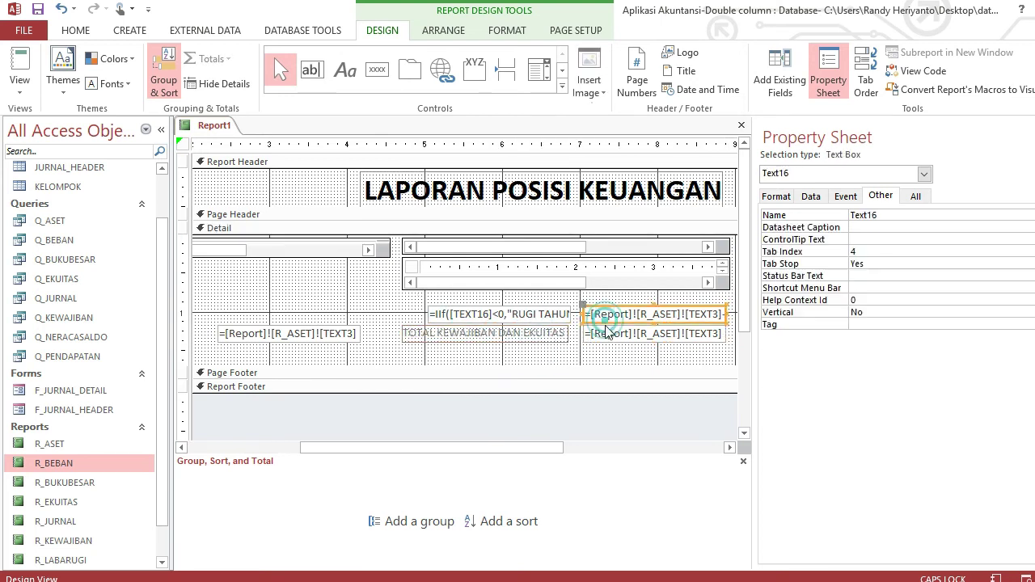
left_click(605, 332)
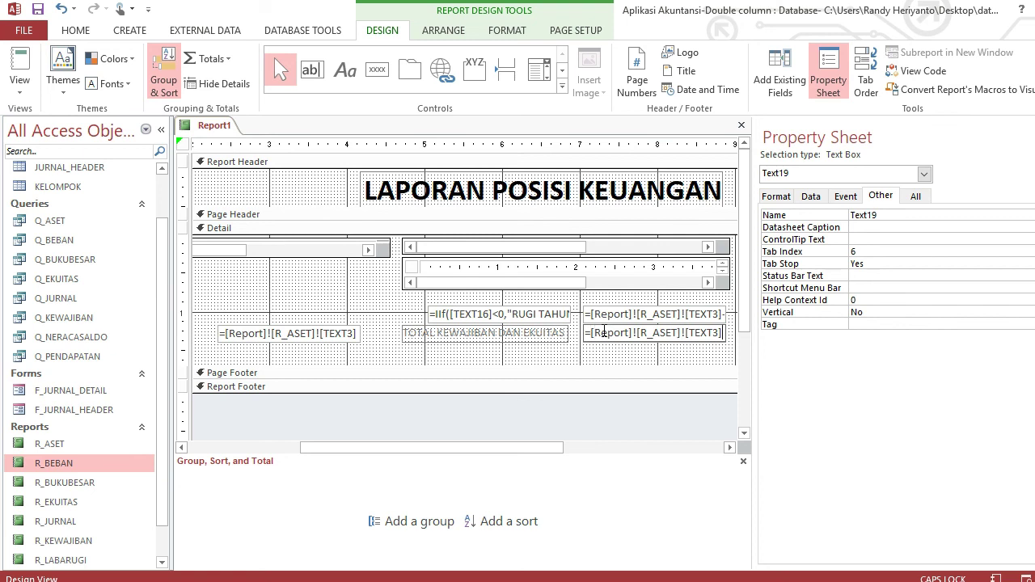
key("BackSpace")
key("BackSpace")
key("BackSpace")
key("BackSpace")
key("BackSpace")
key("BackSpace")
key("BackSpace")
key("BackSpace")
key("BackSpace")
key("BackSpace")
key("BackSpace")
key("BackSpace")
key("BackSpace")
key("BackSpace")
key("BackSpace")
key("BackSpace")
key("BackSpace")
key("BackSpace")
key("BackSpace")
key("BackSpace")
type("REPORT!")
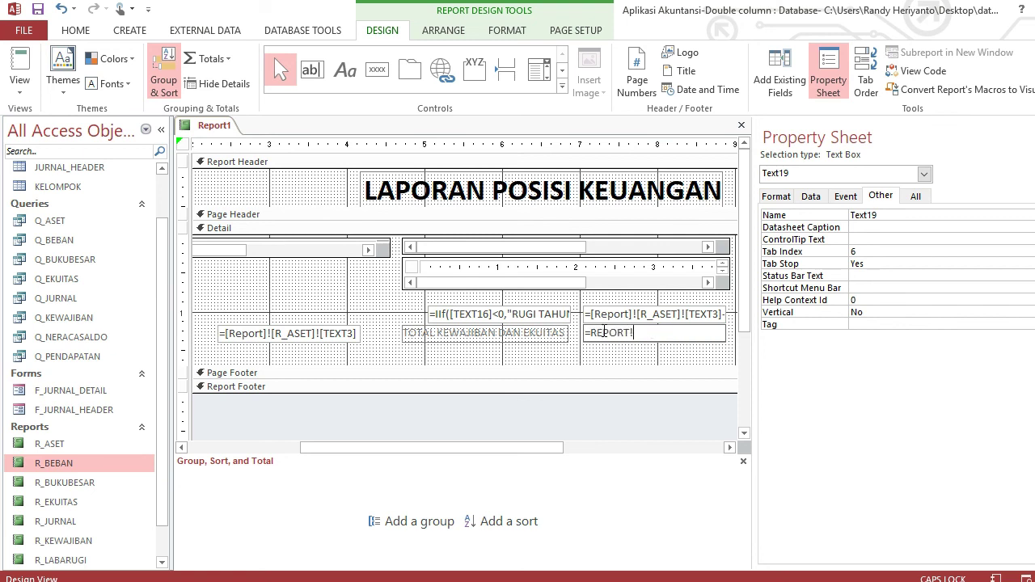
type("R_KEWAJIB")
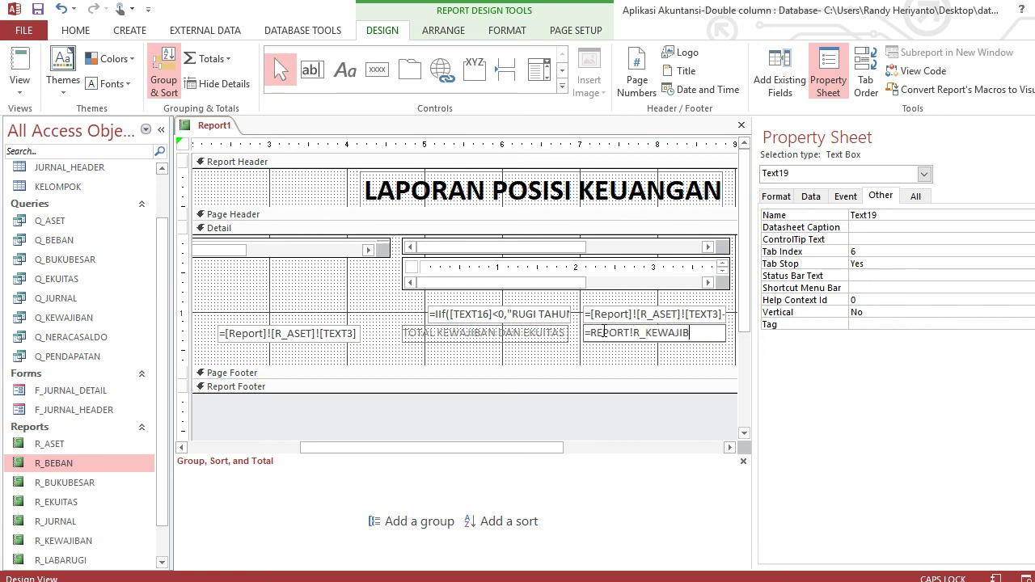
type("AN!TEXT3+")
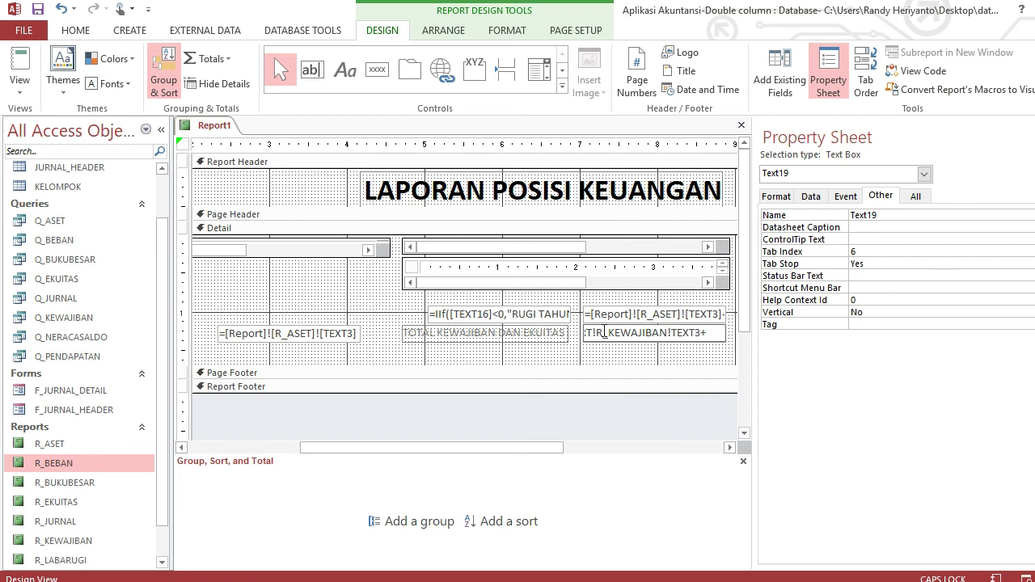
type("REPORT!REP")
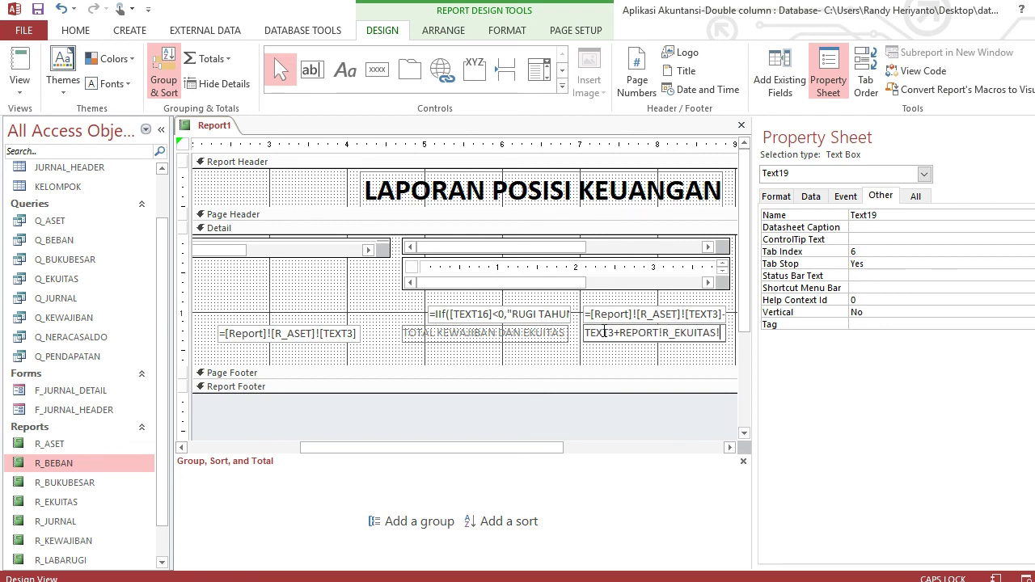
type("TEXT3")
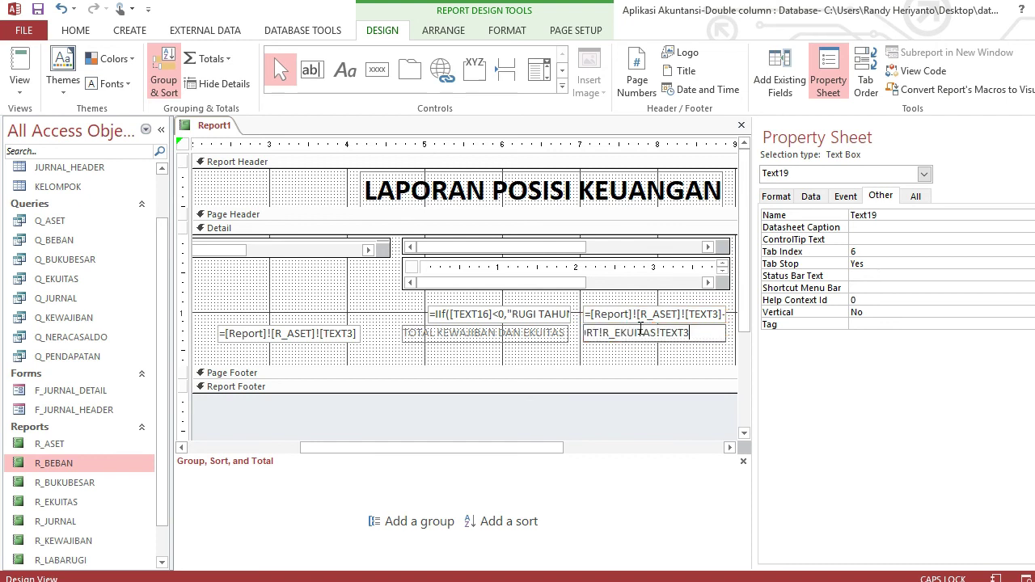
Check the totals row in Report View and go back to Design View.
right_click(299, 122)
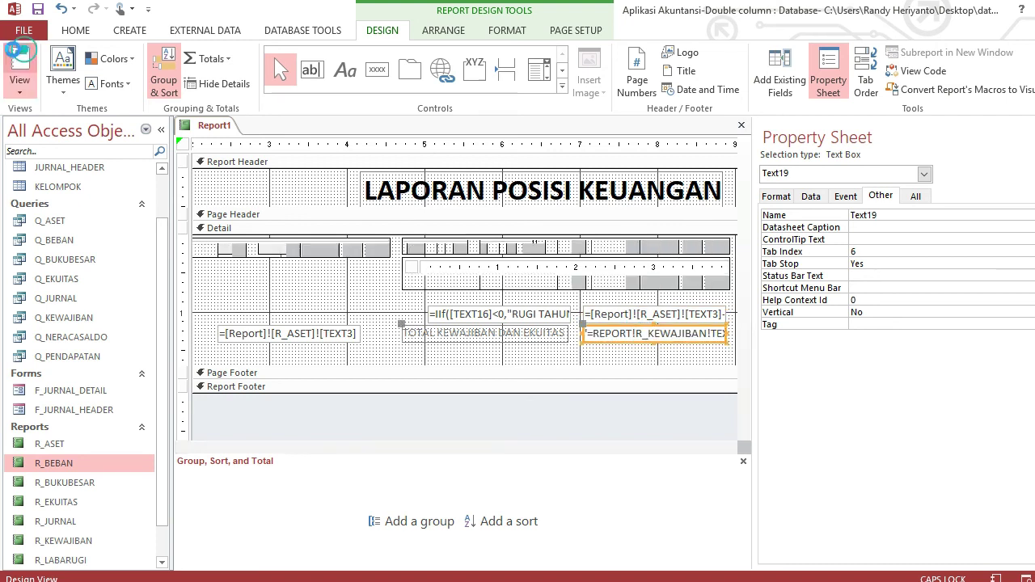
left_click(339, 186)
right_click(457, 360)
left_click(555, 409)
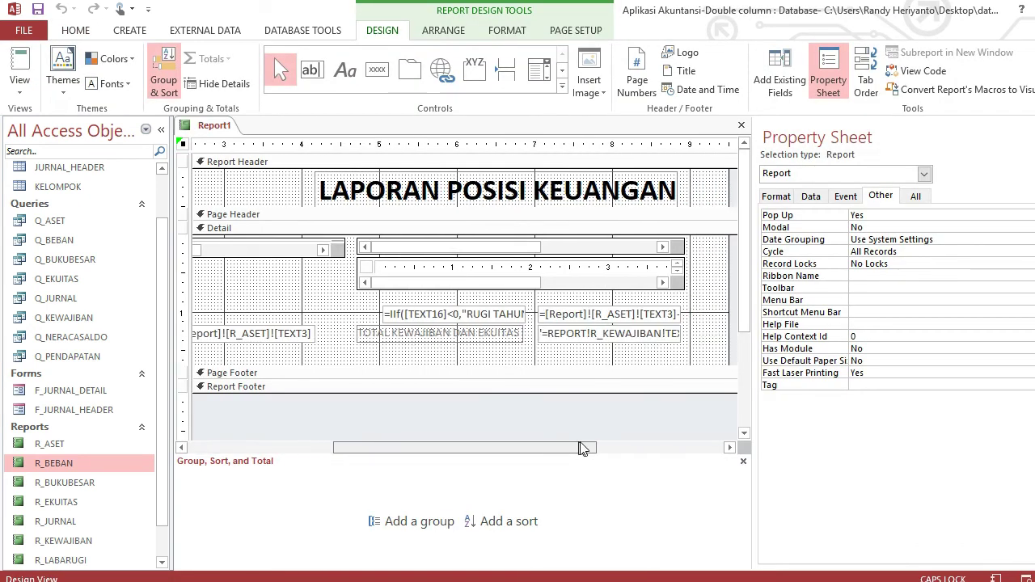
Append +TEXT16 to the TOTAL KEWAJIBAN DAN EKUITAS expression and show the report in Report View.
left_click(584, 336)
left_click(584, 336)
type("+TEXT16")
key("Return")
left_click(16, 65)
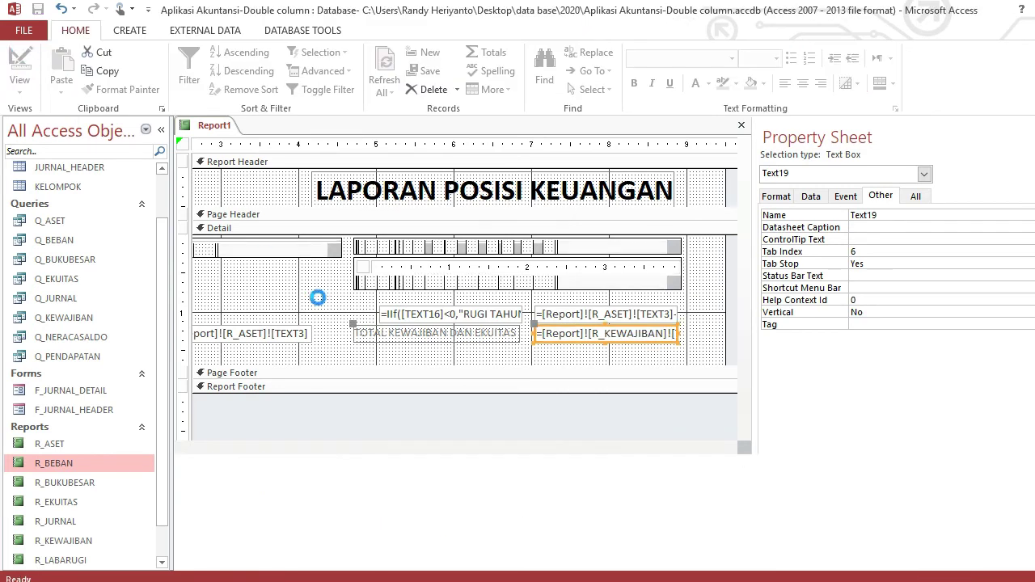
Return to Design View and review the TOTAL KEWAJIBAN DAN EKUITAS expression through to its end.
right_click(498, 351)
left_click(558, 398)
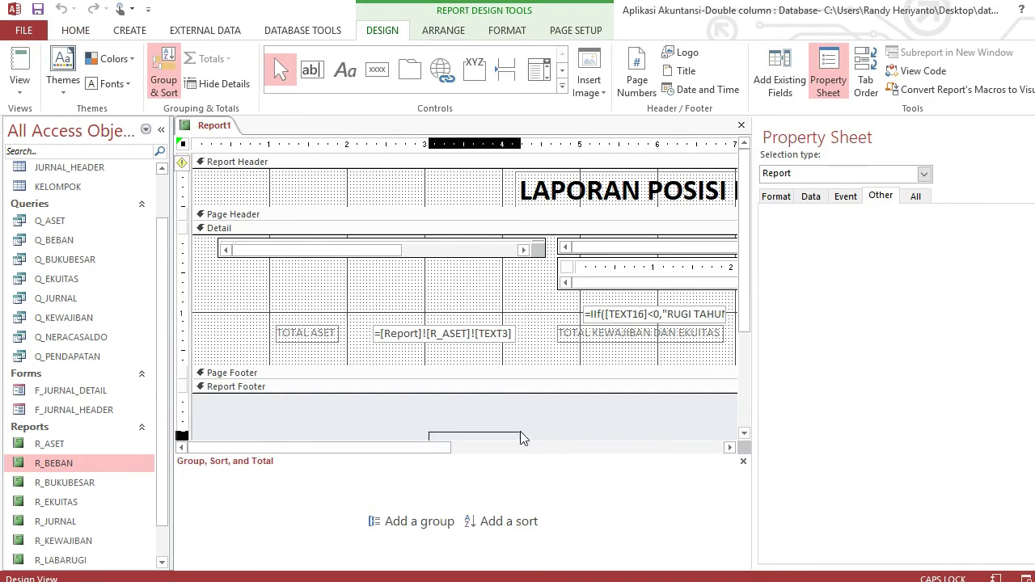
left_click(519, 447)
left_click(622, 333)
left_click(633, 333)
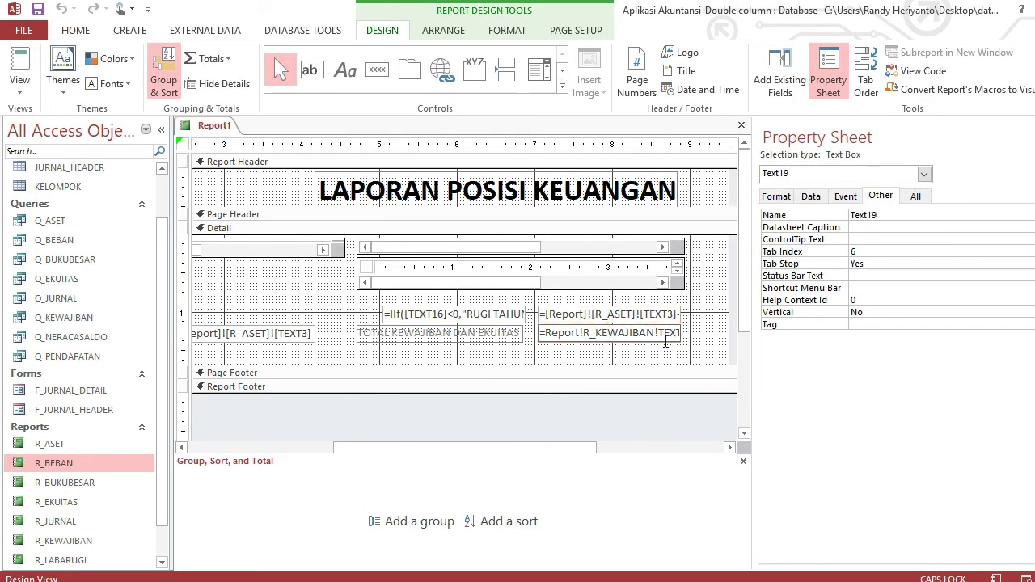
key("Right")
key("Right")
key("Right")
key("Right")
key("Right")
key("Right")
key("Right")
key("Right")
key("Right")
key("Right")
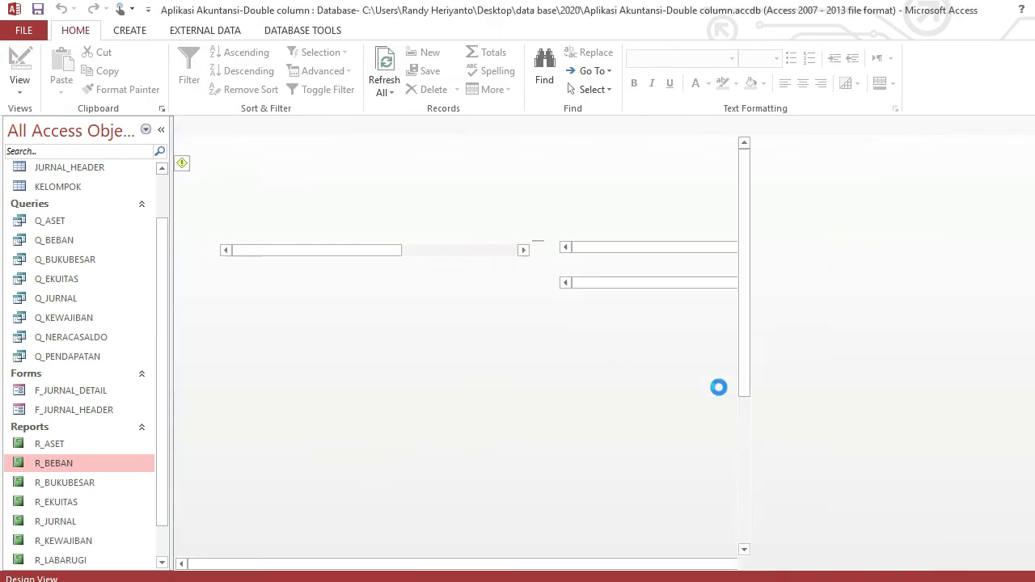
Replace the TOTAL KEWAJIBAN DAN EKUITAS expression with =REPORT!R_KEWAJIBAN!TEXT3+REPORT!R_EKUITAS!TEXT3+TEXT16 and show the report in Report View.
left_click(437, 447)
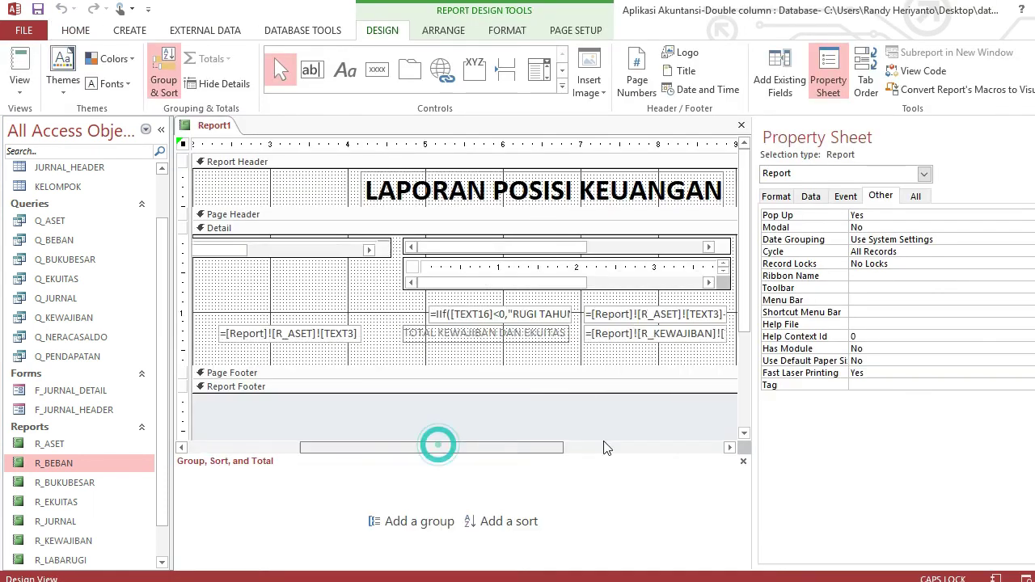
left_click_drag(607, 448, 611, 448)
left_click(570, 331)
left_click(570, 331)
key("Delete")
key("Delete")
key("Delete")
key("Delete")
key("Delete")
key("Delete")
key("Delete")
key("Delete")
key("Delete")
key("Delete")
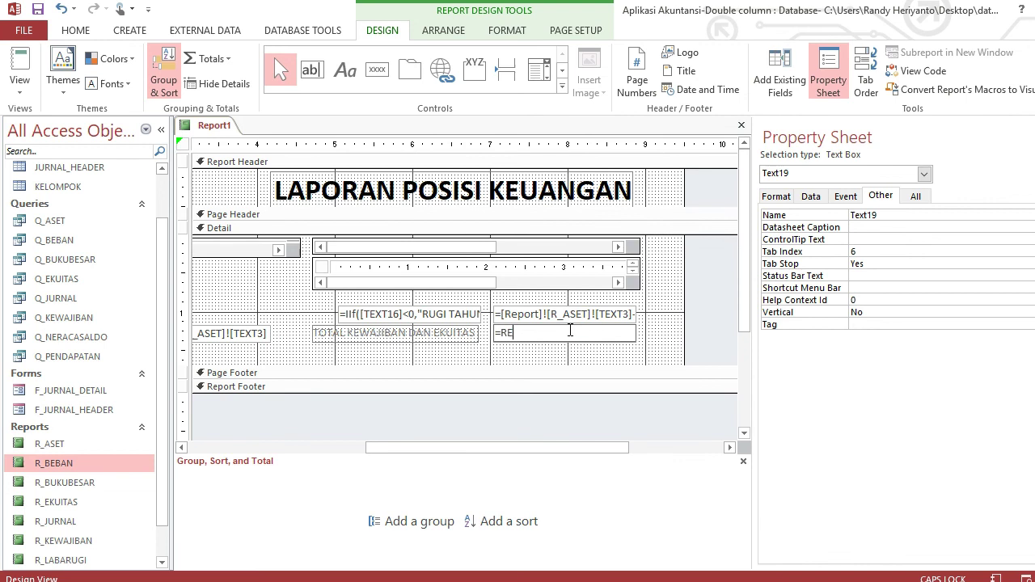
type("PORT!")
type("R_KEWAJIBAN!TEXT3")
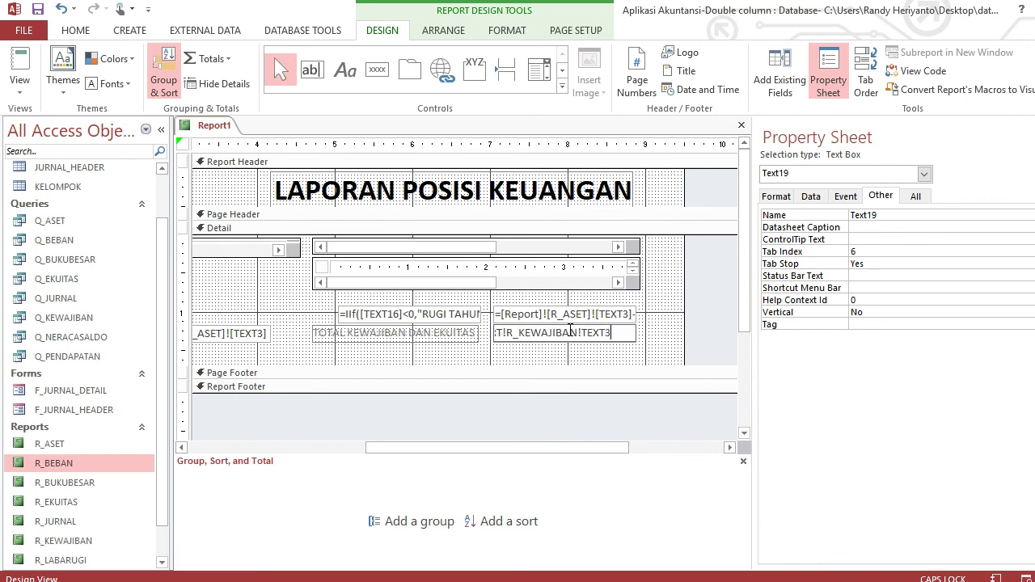
type("+REPORT!R_EKUITAS!")
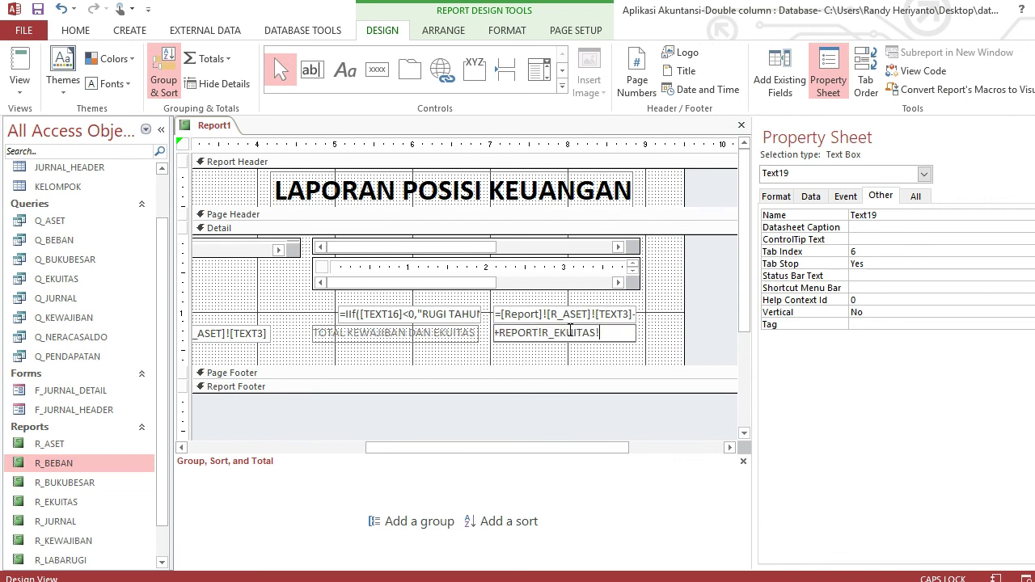
type("TEXT3+TEXT")
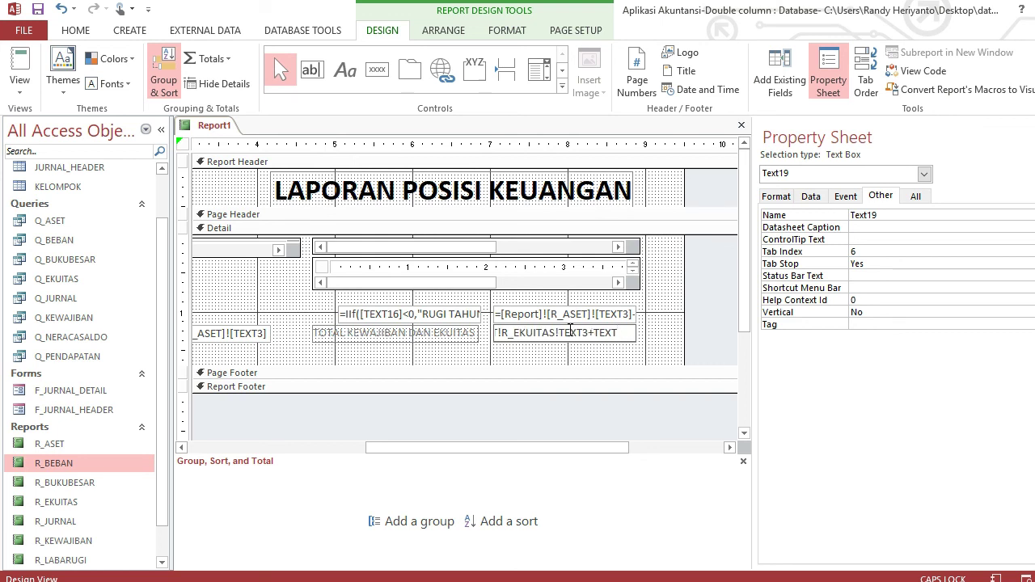
type("3")
key("Return")
key("F5")
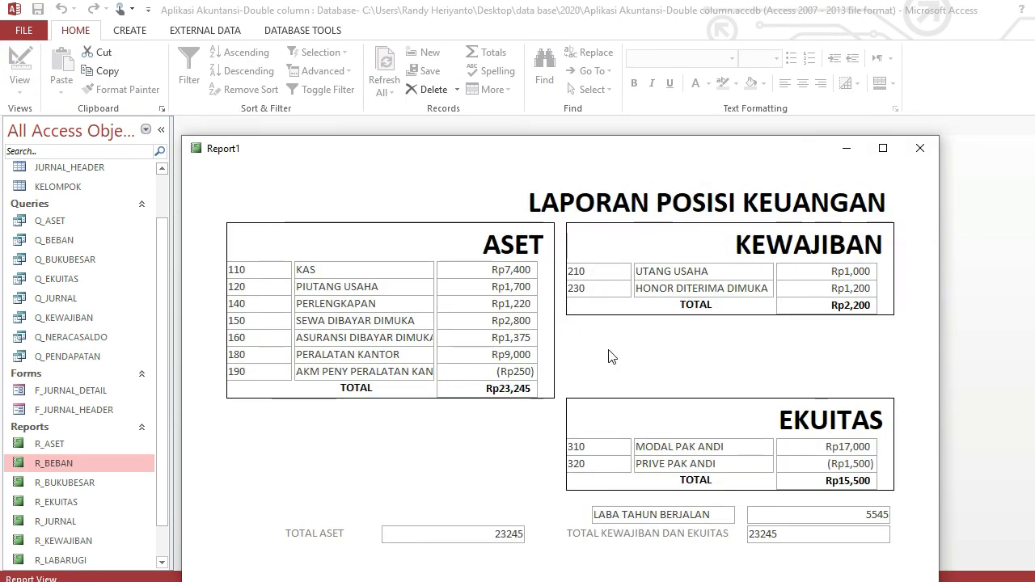
In Design View, select all labels and text boxes in the current-year profit and totals rows and give them bold black text.
key("ctrl+period")
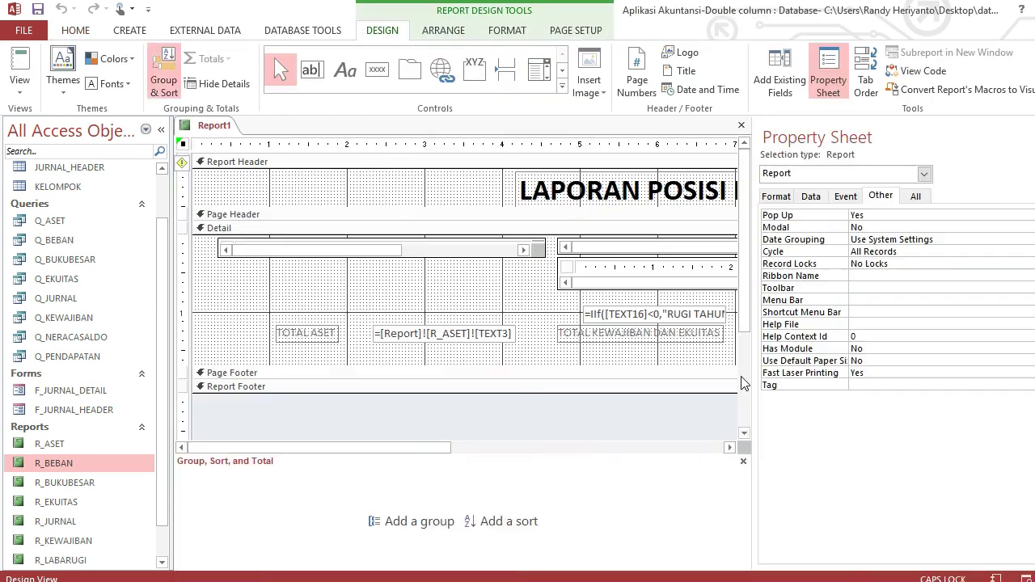
left_click_drag(570, 356, 252, 307)
left_click_drag(447, 447, 599, 449)
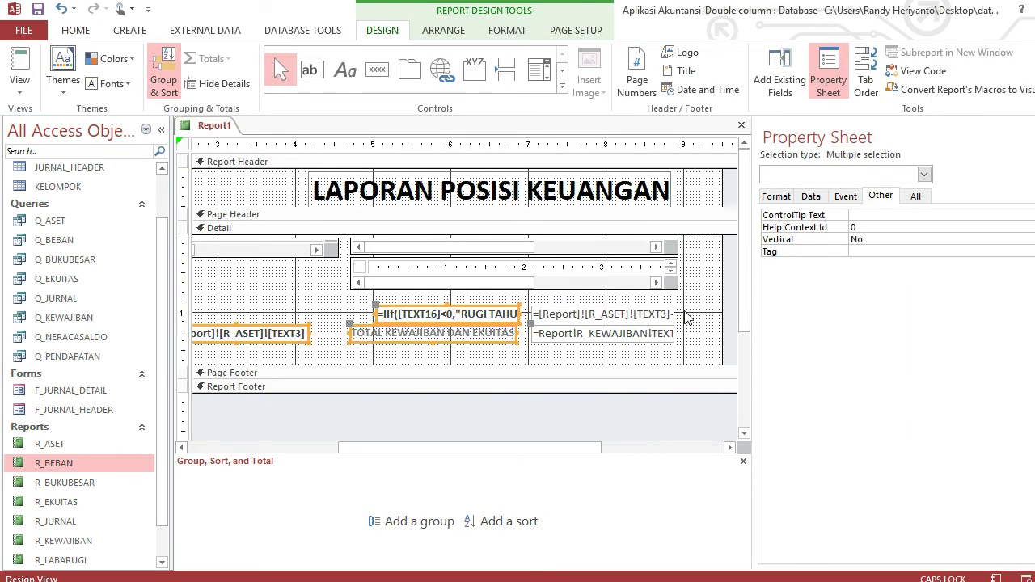
left_click_drag(685, 318, 270, 368)
left_click(507, 30)
left_click(176, 83)
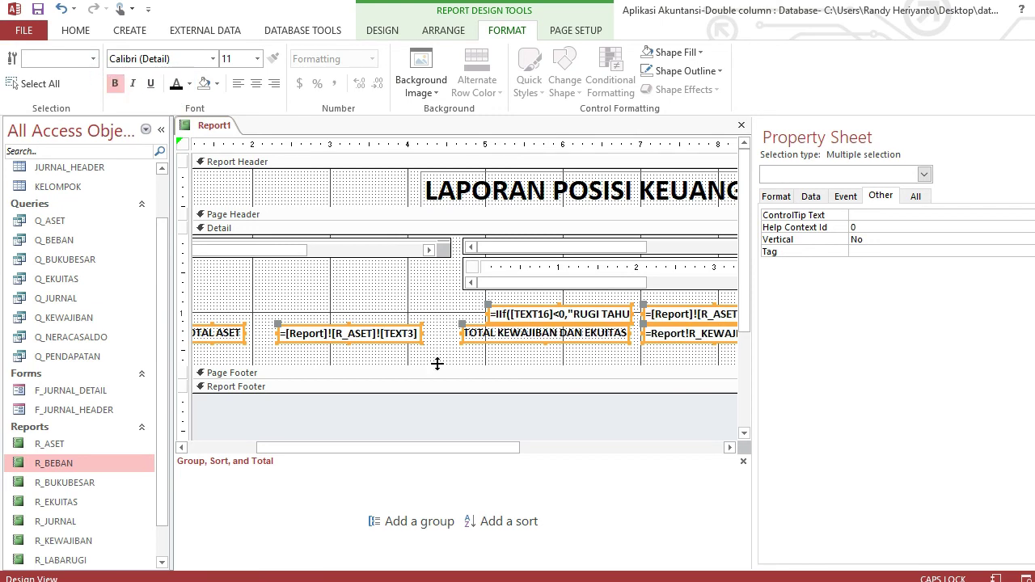
Select the asset, liability and equity subreports together and check their Can Shrink setting.
left_click(437, 364)
left_click_drag(349, 291, 508, 239)
left_click(775, 196)
left_click(1020, 481)
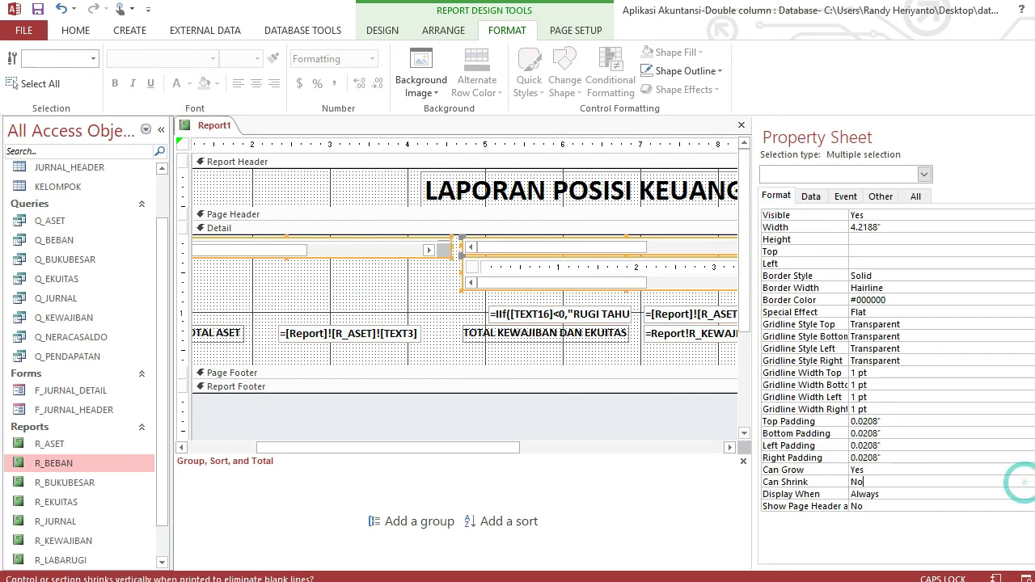
left_click(501, 327)
Set the format of the total assets, current-year profit and total liabilities and equity amounts to "Rp"#,##0;"(Rp"#,##0).
left_click_drag(463, 448, 567, 447)
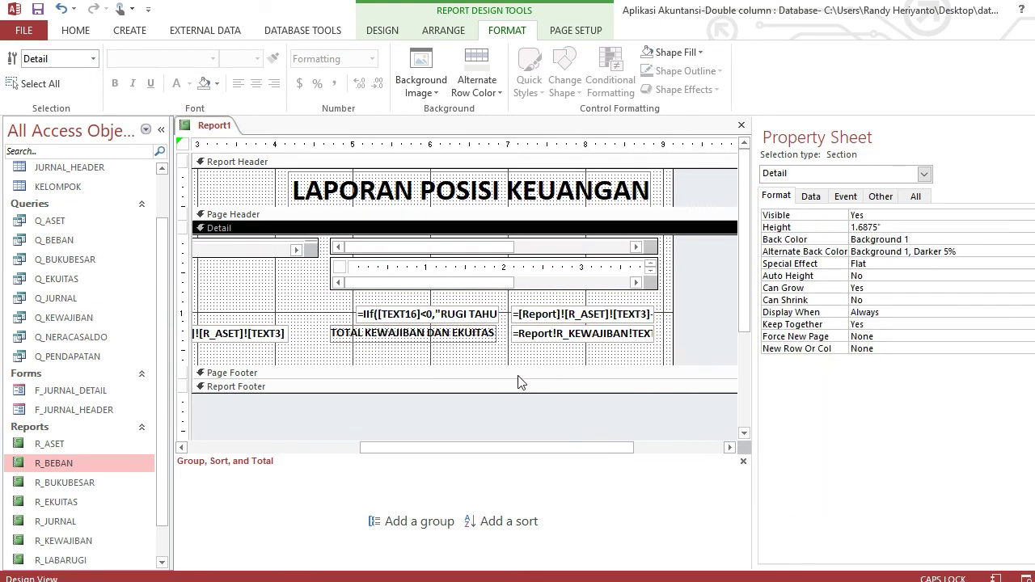
left_click(277, 337)
left_click(582, 313, "shift")
left_click(582, 333, "shift")
left_click(880, 215)
type("\"R")
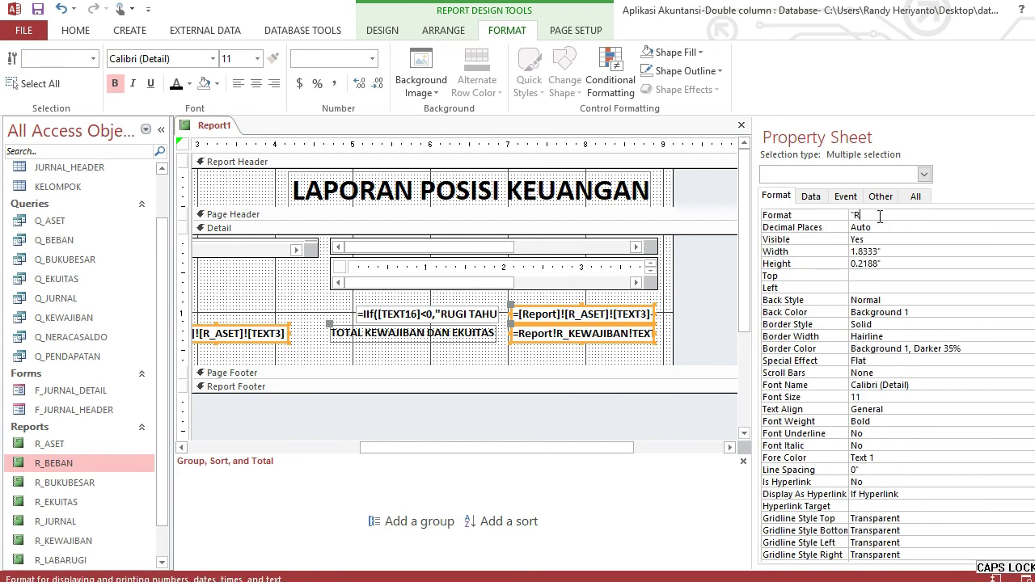
type("p\"#,##")
key("Caps_Lock")
type("0;\"(Rp\"#,##0")
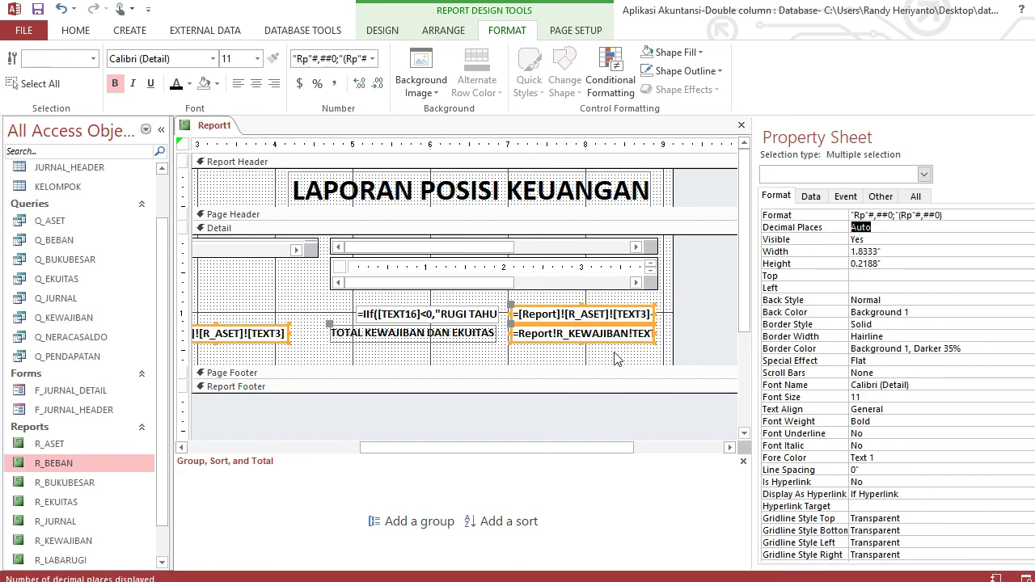
Shorten the Detail section to about 1.39", just below the totals row, and show the report in Report View.
left_click_drag(618, 366, 618, 342)
left_click(76, 30)
left_click(19, 85)
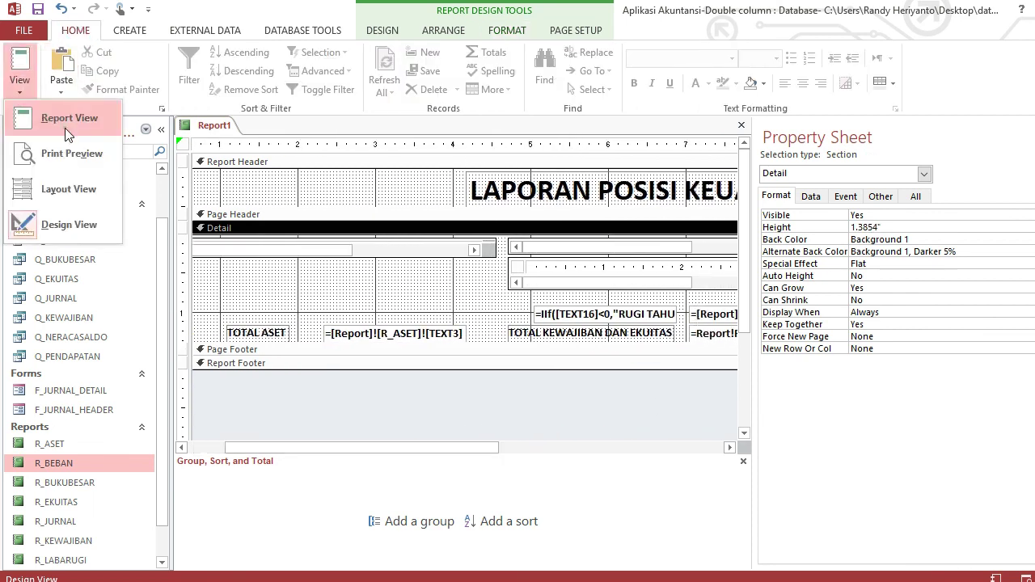
left_click(65, 115)
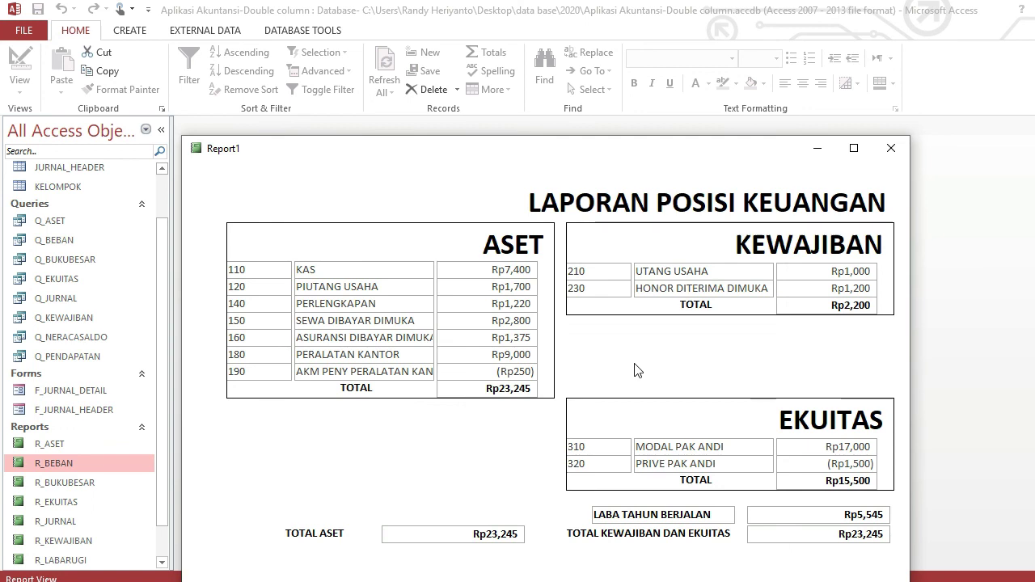
In Design View, make the outline of the current-year profit or loss caption's text box transparent and show the report in Report View.
right_click(647, 370)
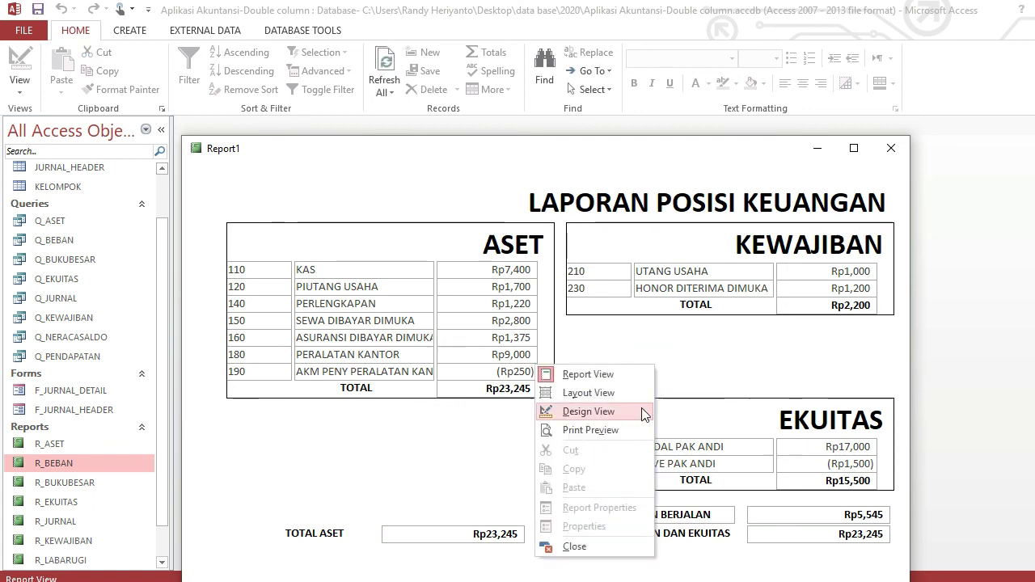
left_click(598, 411)
left_click(507, 30)
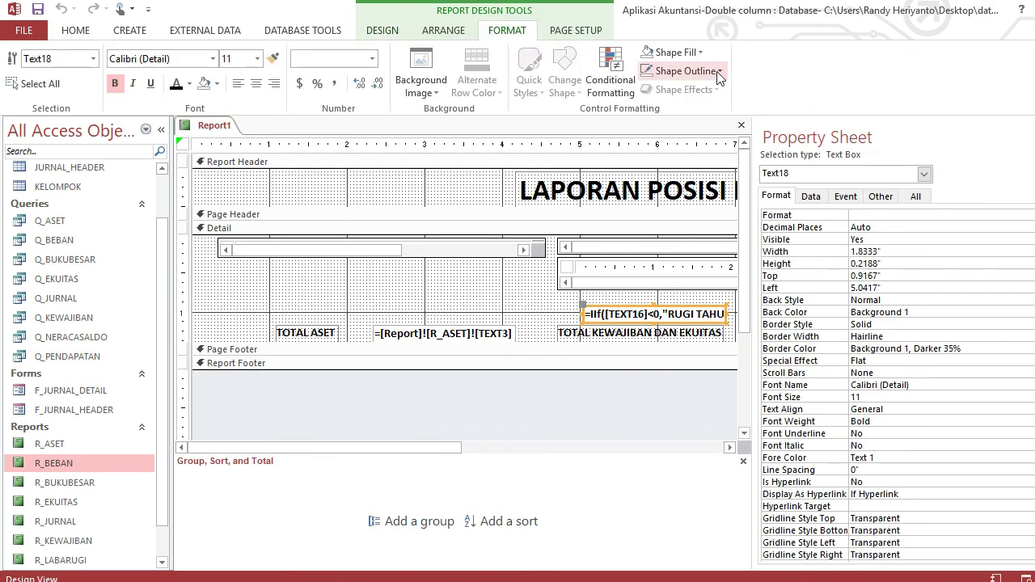
left_click(682, 69)
left_click(515, 303)
left_click(515, 302)
left_click(75, 30)
left_click(19, 91)
left_click(49, 118)
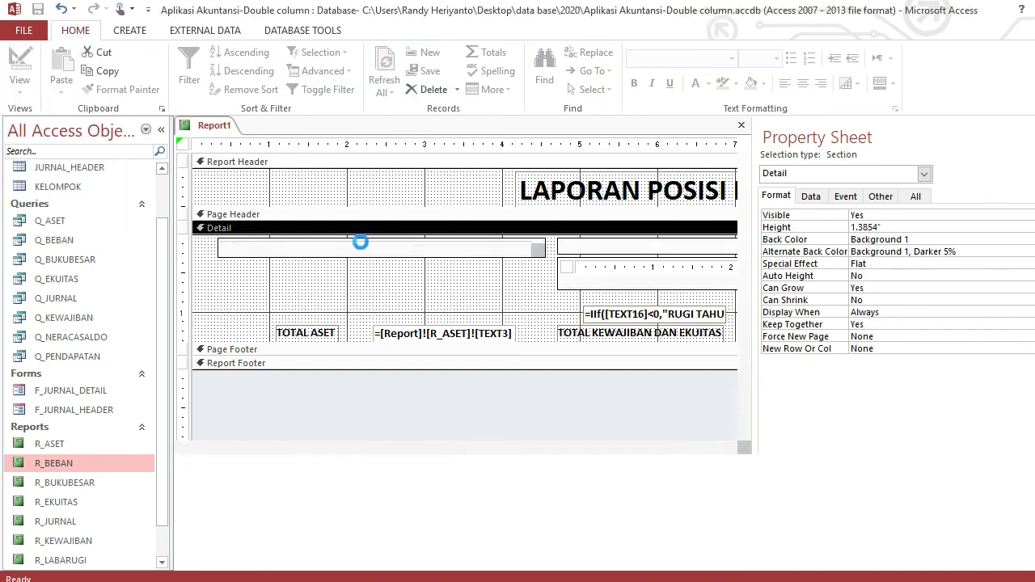
Close the report, agree to save its design changes and enter R_NERACA as the report name.
left_click(887, 32)
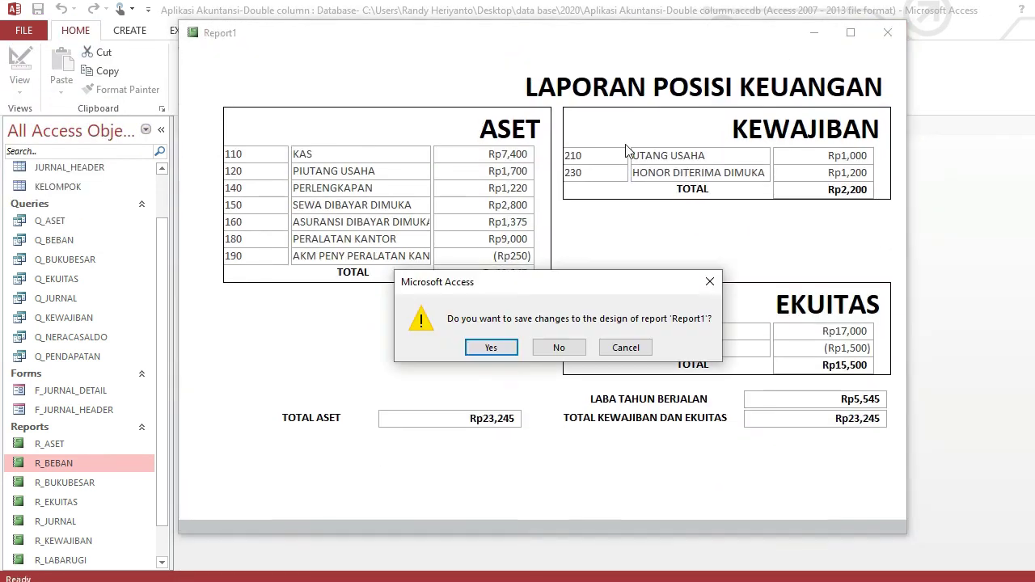
left_click(490, 347)
key("Caps_Lock")
type("R_NERACA")
key("Caps_Lock")
key("BackSpace")
key("BackSpace")
key("BackSpace")
key("BackSpace")
key("BackSpace")
key("BackSpace")
key("BackSpace")
key("BackSpace")
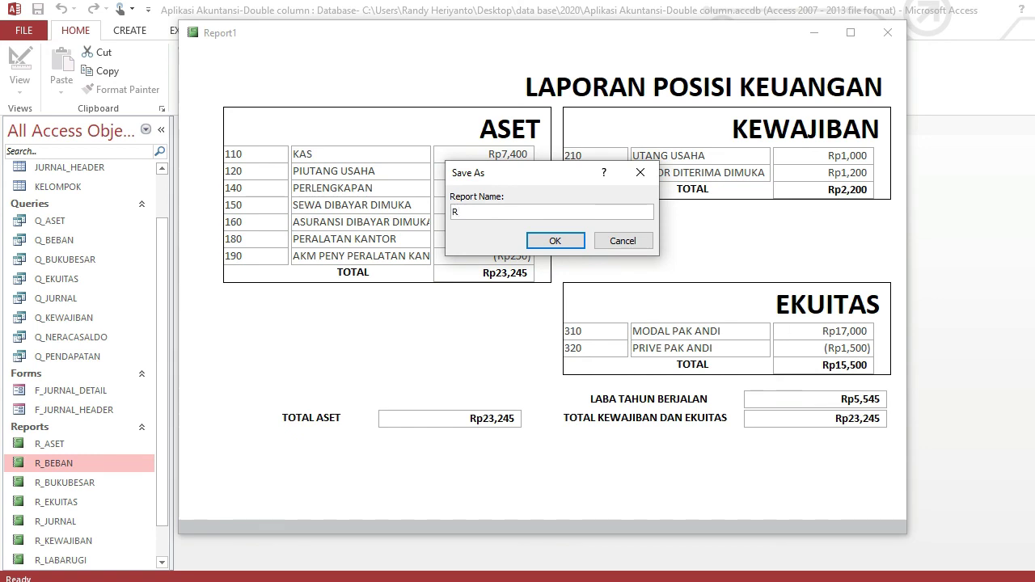
type("R_NERA")
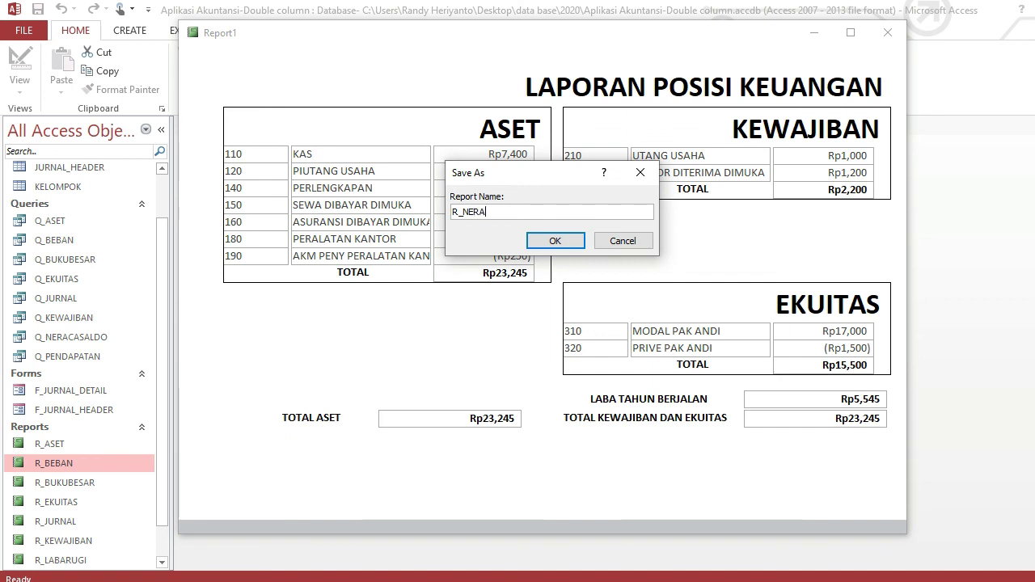